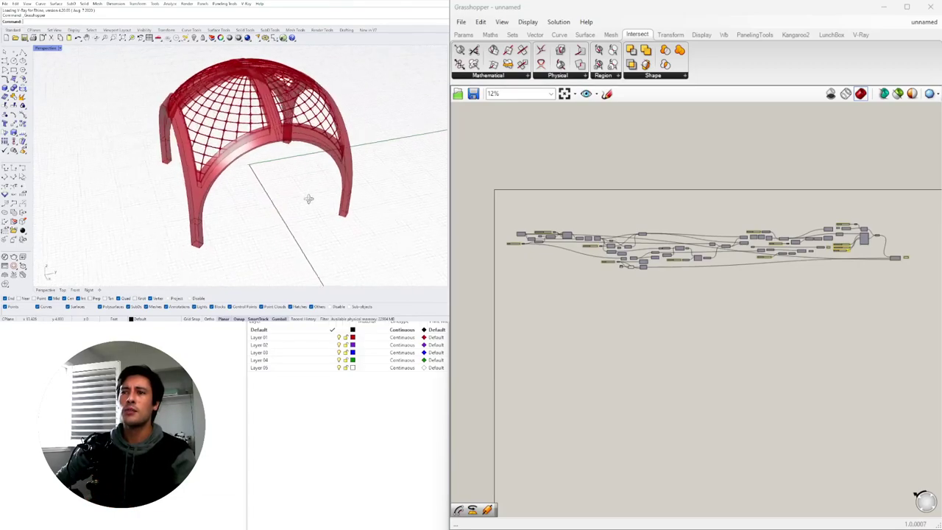
pyautogui.moveTo(358, 231); pyautogui.dragTo(403, 228, button='right')
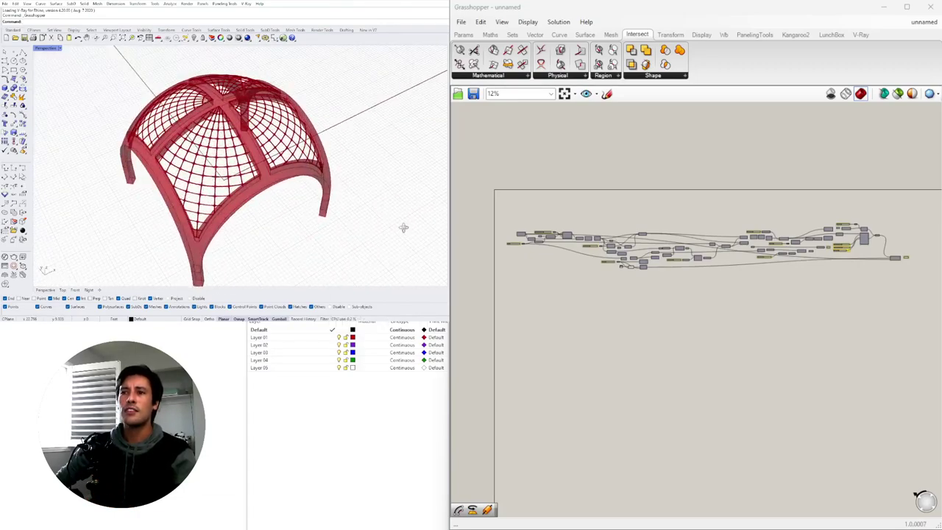
pyautogui.moveTo(309, 210); pyautogui.dragTo(163, 201, button='right')
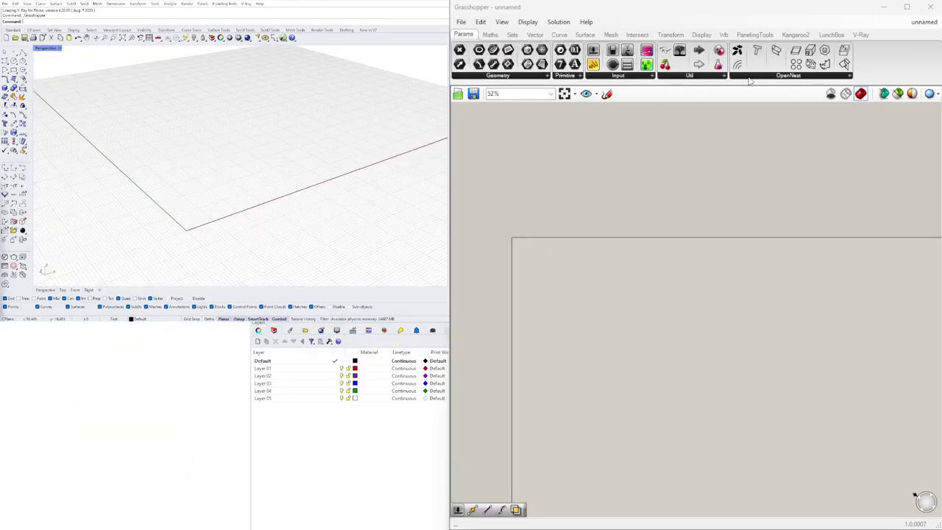
# Step: Add a Sphere component to the empty canvas, leaving room in front of it for an input
pyautogui.scroll(3, 574, 288)
pyautogui.doubleClick(639, 268)
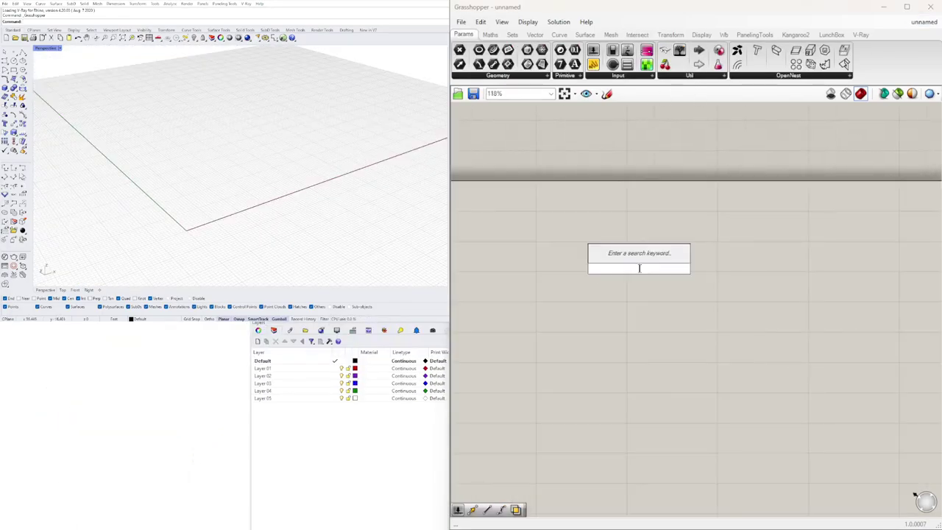
pyautogui.write('sphere')
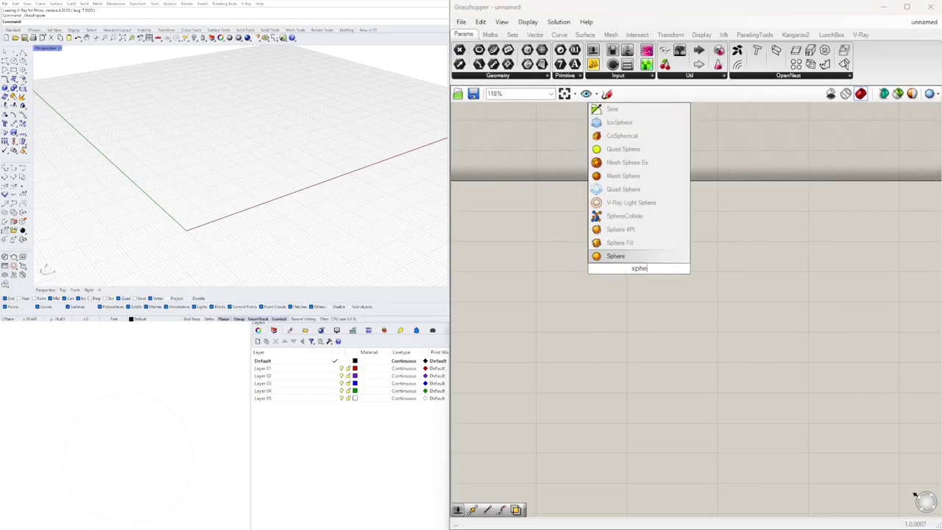
pyautogui.click(619, 256)
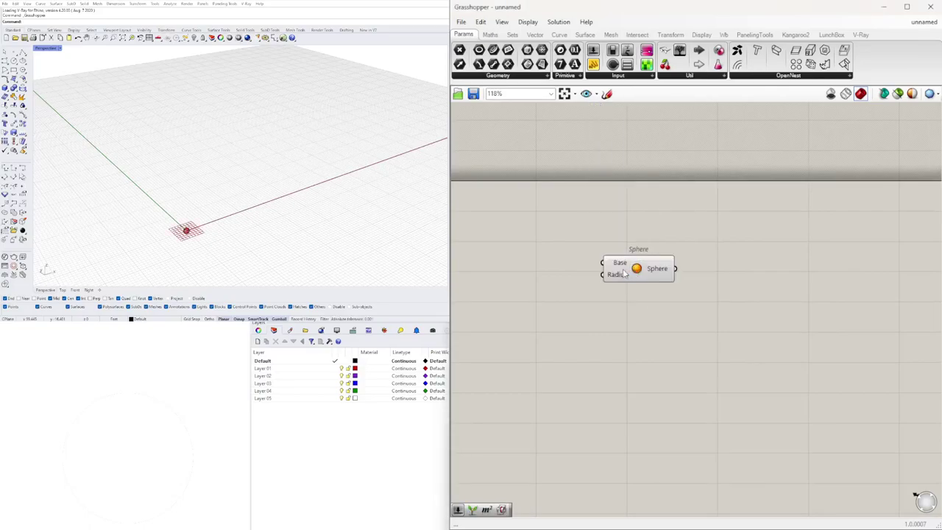
pyautogui.moveTo(624, 273); pyautogui.dragTo(682, 266)
# Step: Create a number slider with value 30 and wire it to the Sphere's Radius
pyautogui.doubleClick(588, 274)
pyautogui.write('30')
pyautogui.press('Return')
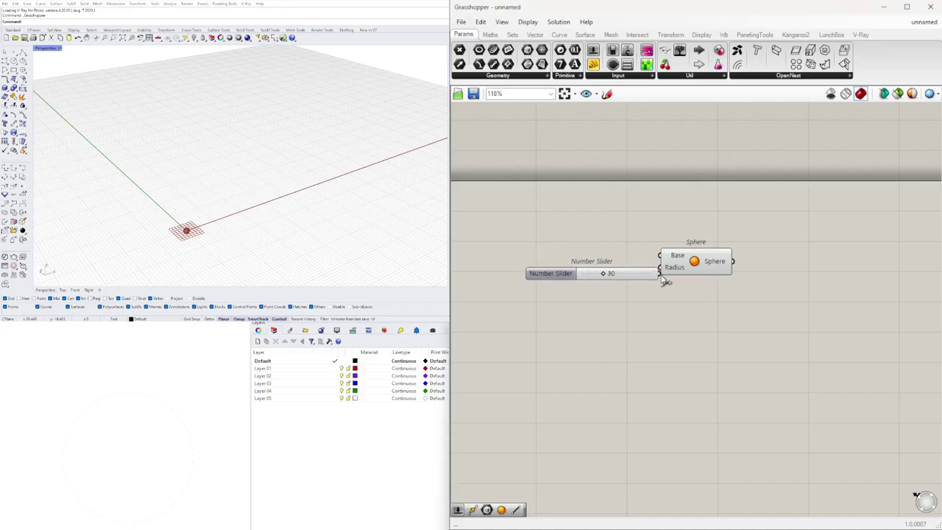
pyautogui.moveTo(660, 275)
pyautogui.mouseDown()
pyautogui.moveTo(651, 276)
pyautogui.moveTo(661, 268)
pyautogui.mouseUp()
pyautogui.moveTo(683, 265); pyautogui.dragTo(699, 271)
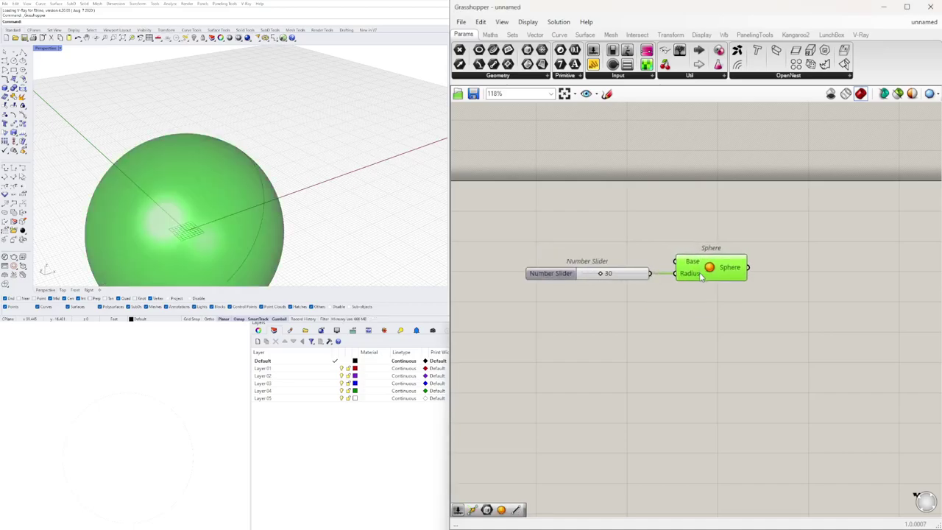
pyautogui.click(799, 309)
pyautogui.doubleClick(810, 296)
pyautogui.write('ar')
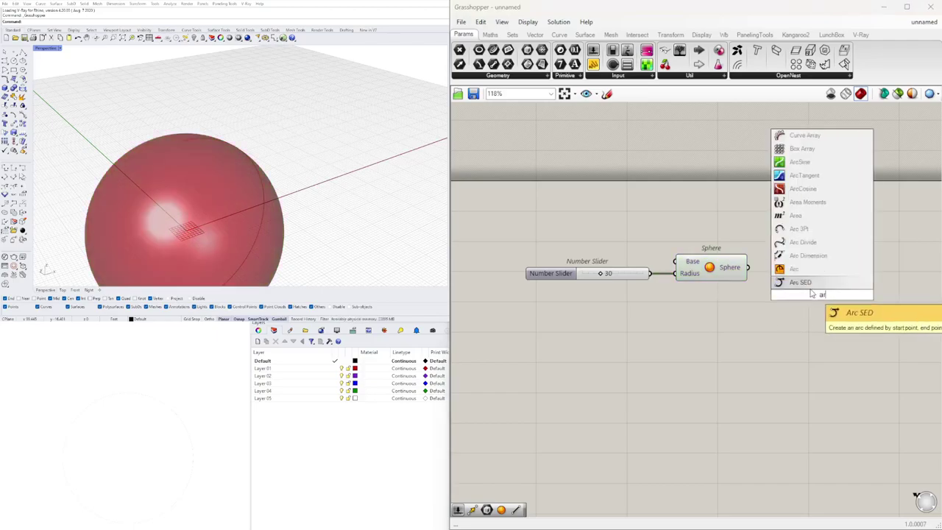
pyautogui.press('Escape')
# Step: Add a Box parameter and feed the Sphere output into it to get the sphere's enclosing box
pyautogui.doubleClick(810, 289)
pyautogui.write('bo')
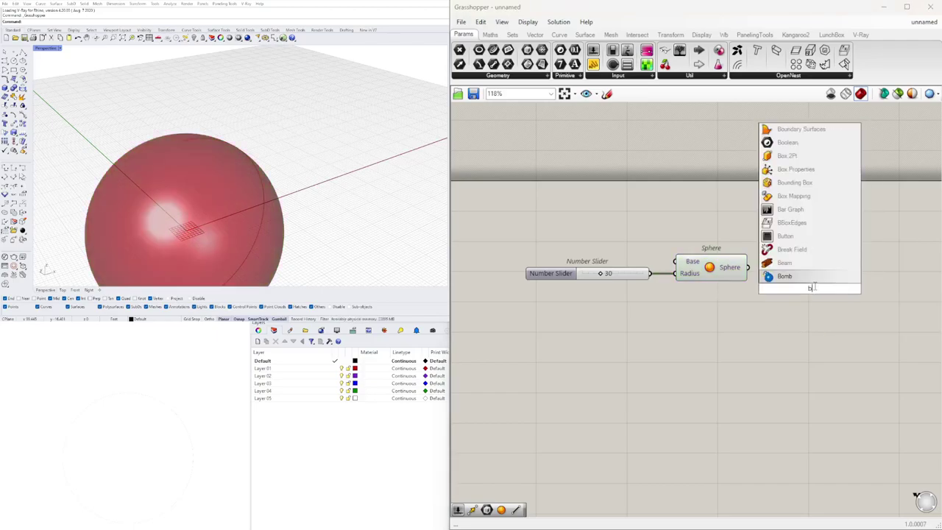
pyautogui.write('x')
pyautogui.click(799, 278)
pyautogui.moveTo(764, 276); pyautogui.dragTo(784, 300)
pyautogui.moveTo(237, 193); pyautogui.dragTo(208, 156, button='right')
pyautogui.scroll(-6, 217, 150)
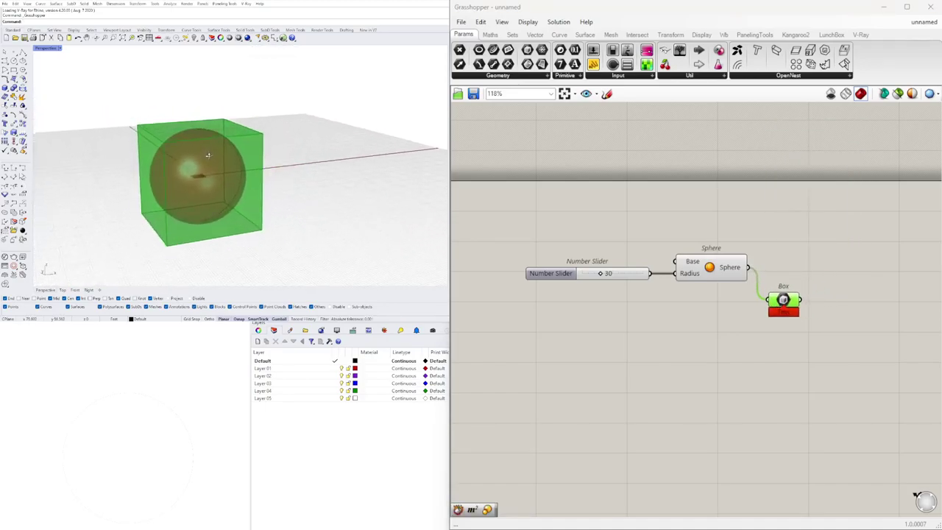
# Step: Add a Move component beyond the Box parameter and align the Box parameter with the Sphere's output
pyautogui.scroll(2, 826, 297)
pyautogui.moveTo(854, 298); pyautogui.dragTo(754, 301, button='right')
pyautogui.doubleClick(760, 302)
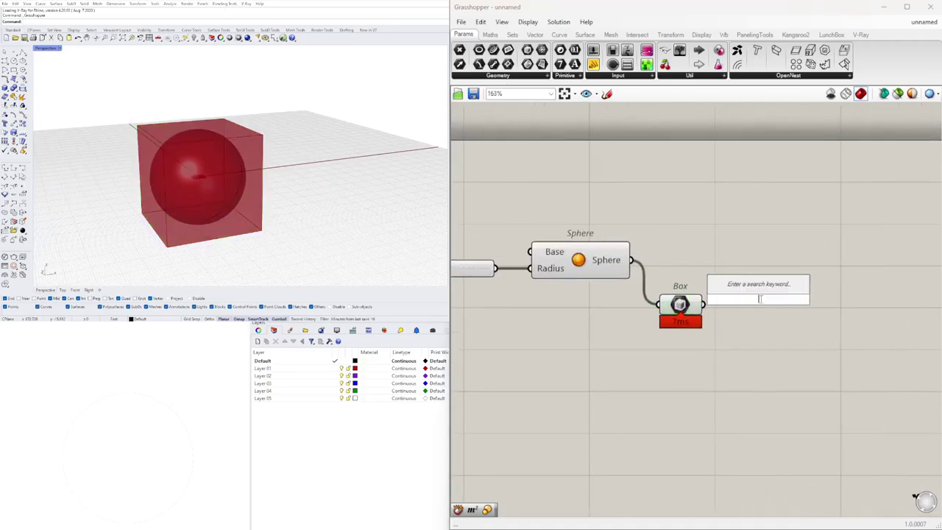
pyautogui.write('move')
pyautogui.click(733, 287)
pyautogui.moveTo(682, 305); pyautogui.dragTo(685, 261)
pyautogui.moveTo(746, 296); pyautogui.dragTo(843, 295)
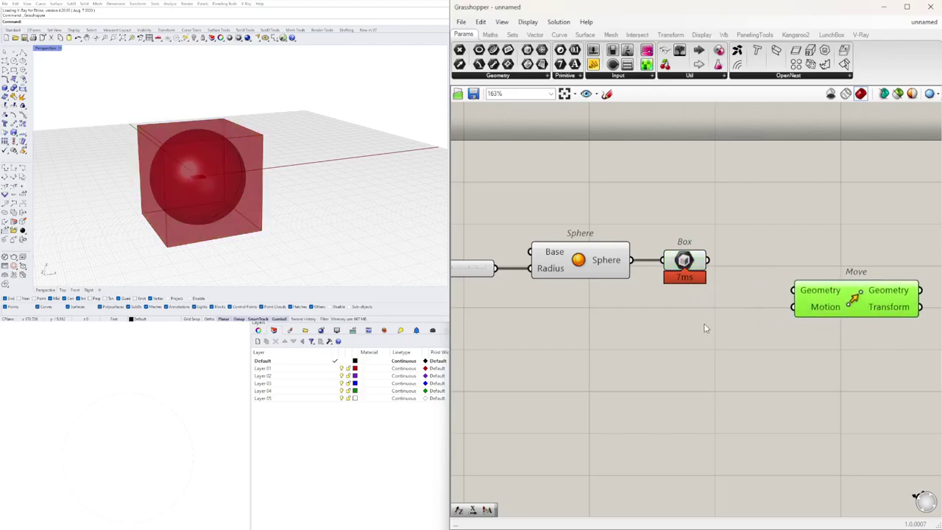
# Step: Add a Unit Z vector component below the Box parameter
pyautogui.doubleClick(706, 326)
pyautogui.write('z')
pyautogui.click(682, 312)
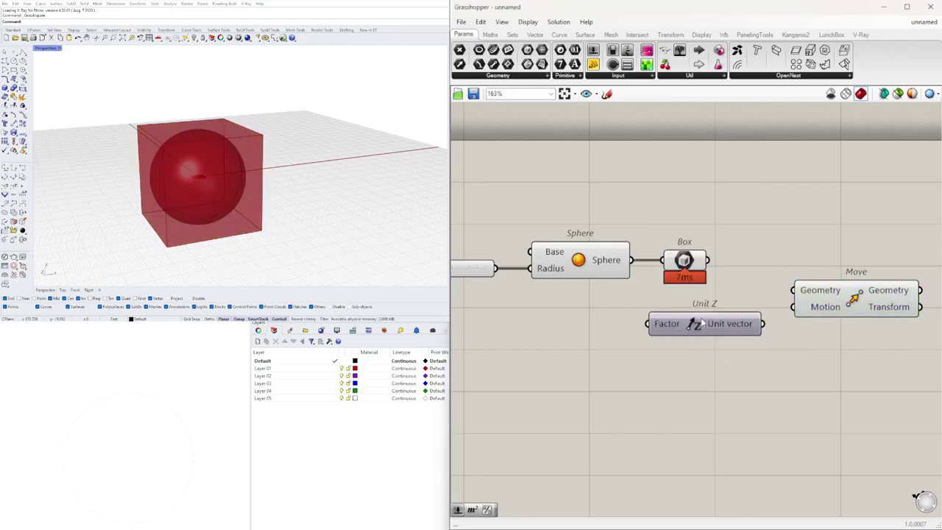
pyautogui.moveTo(702, 324); pyautogui.dragTo(680, 321)
# Step: Wire the box into Move's Geometry and Unit Z into its Motion, using the radius slider as the Unit Z factor
pyautogui.moveTo(709, 260); pyautogui.dragTo(772, 277)
pyautogui.moveTo(607, 298); pyautogui.dragTo(773, 296, button='right')
pyautogui.scroll(-2, 656, 288)
pyautogui.scroll(1, 639, 281)
pyautogui.moveTo(637, 277); pyautogui.dragTo(743, 319)
pyautogui.moveTo(826, 342); pyautogui.dragTo(574, 343, button='right')
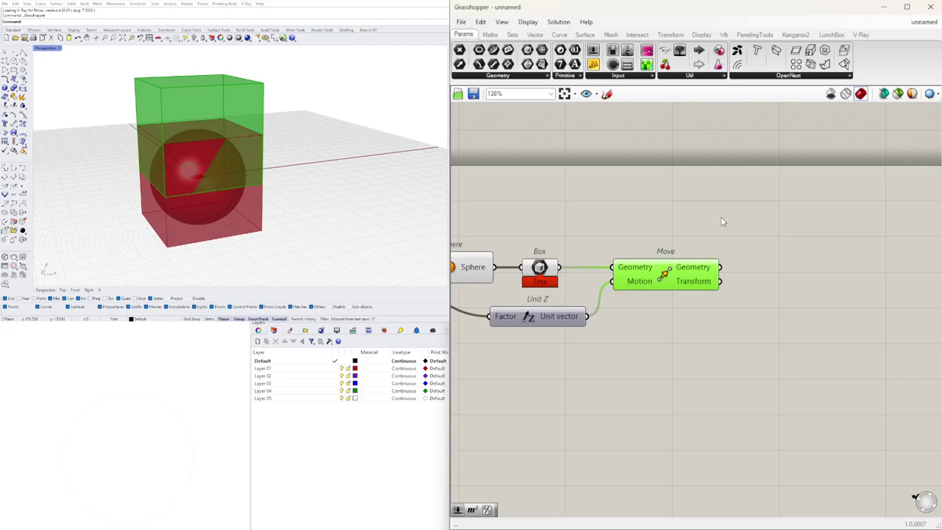
pyautogui.click(722, 222)
pyautogui.click(665, 283)
pyautogui.moveTo(257, 189); pyautogui.dragTo(230, 184, button='right')
pyautogui.moveTo(667, 265); pyautogui.dragTo(745, 288, button='right')
pyautogui.doubleClick(737, 261)
pyautogui.write('a')
pyautogui.press('Escape')
# Step: Add a Scale NU component above the Move component
pyautogui.doubleClick(739, 247)
pyautogui.write('scal')
pyautogui.click(721, 235)
pyautogui.click(727, 267)
# Step: Add a Construct Point component above the radius slider and wire its Point into the Sphere's Base
pyautogui.moveTo(673, 257); pyautogui.dragTo(916, 265, button='right')
pyautogui.moveTo(608, 307); pyautogui.dragTo(587, 338)
pyautogui.click(609, 259)
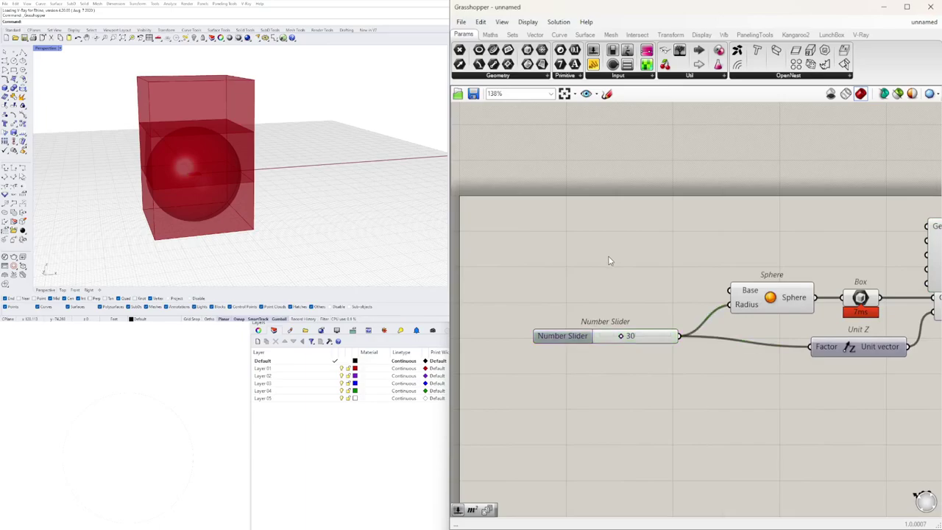
pyautogui.doubleClick(609, 261)
pyautogui.write('con')
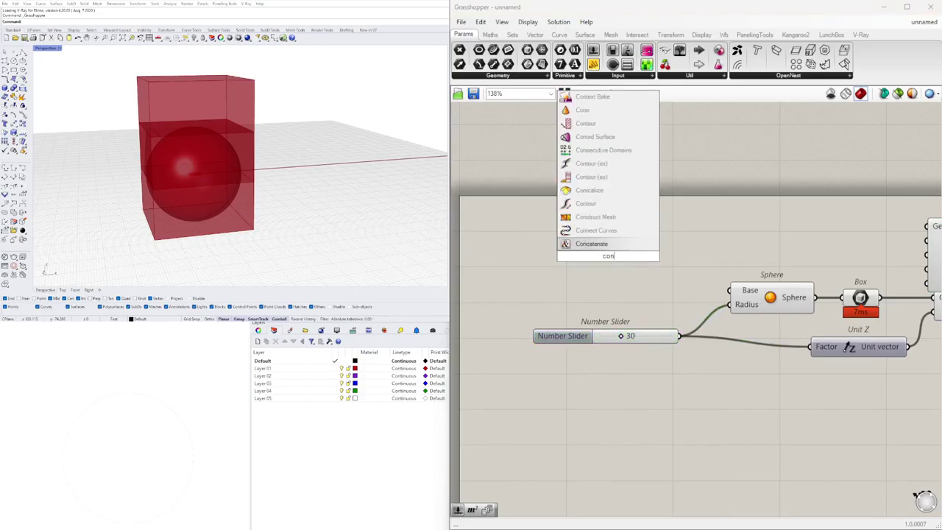
pyautogui.write('str')
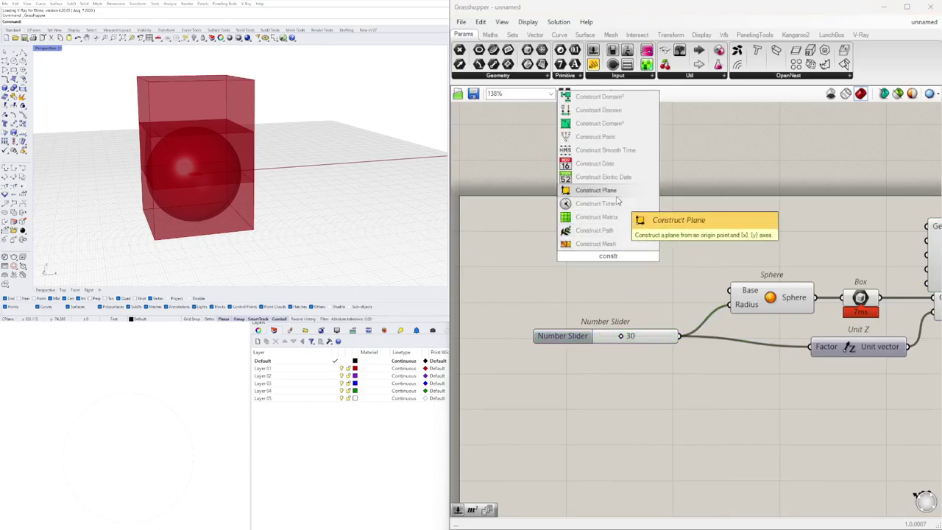
pyautogui.click(606, 138)
pyautogui.moveTo(639, 255); pyautogui.dragTo(691, 247)
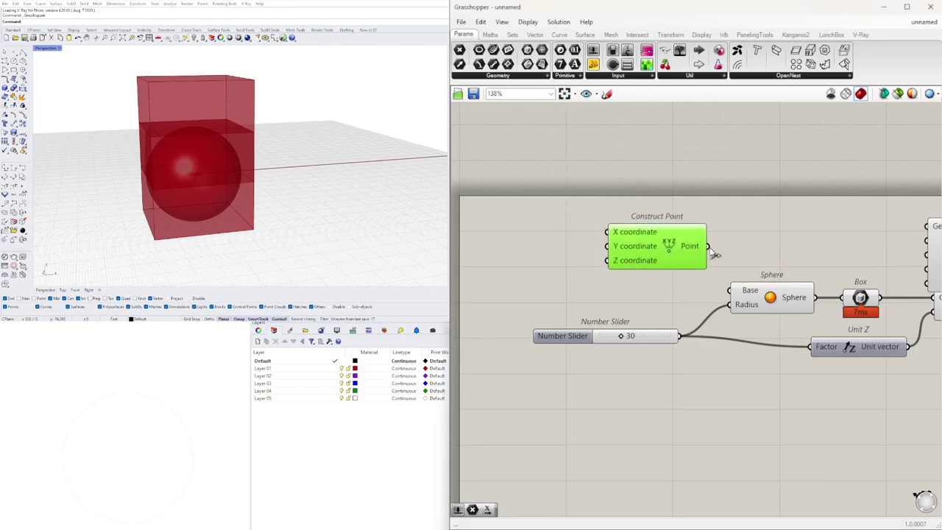
pyautogui.moveTo(730, 290); pyautogui.dragTo(733, 290)
# Step: Place Scale NU after Move, wiring Move's Geometry into its Geometry and the constructed point into its Plane
pyautogui.moveTo(783, 253); pyautogui.dragTo(558, 281, button='right')
pyautogui.moveTo(797, 311); pyautogui.dragTo(793, 293)
pyautogui.moveTo(581, 276); pyautogui.dragTo(622, 261, button='right')
pyautogui.scroll(-2, 684, 262)
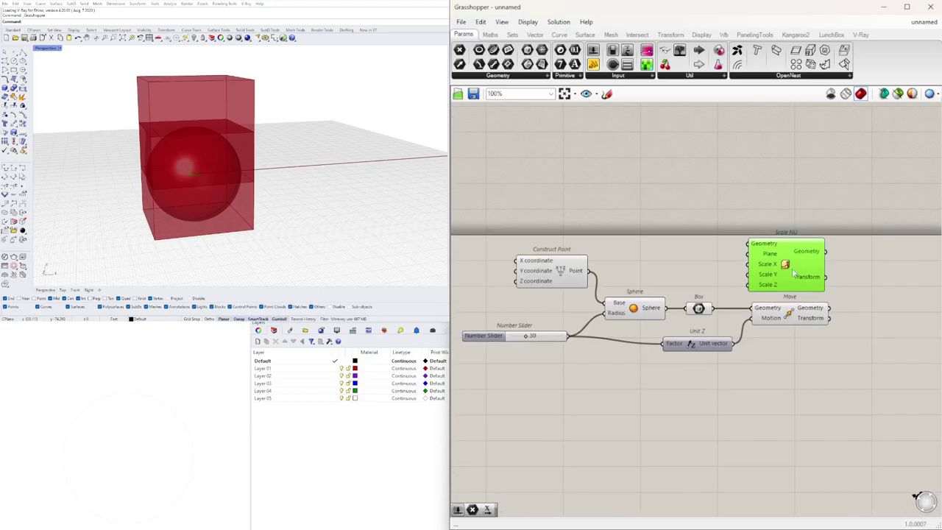
pyautogui.moveTo(795, 276); pyautogui.dragTo(923, 282)
pyautogui.click(801, 315)
pyautogui.moveTo(820, 315); pyautogui.dragTo(695, 326, button='right')
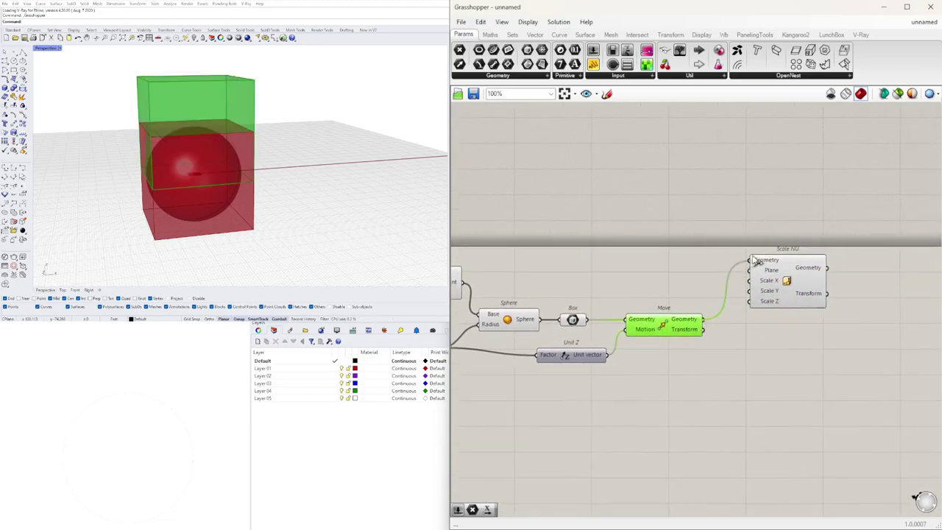
pyautogui.moveTo(753, 257); pyautogui.dragTo(754, 258)
pyautogui.moveTo(626, 291); pyautogui.dragTo(658, 288, button='right')
pyautogui.moveTo(494, 280); pyautogui.dragTo(813, 273)
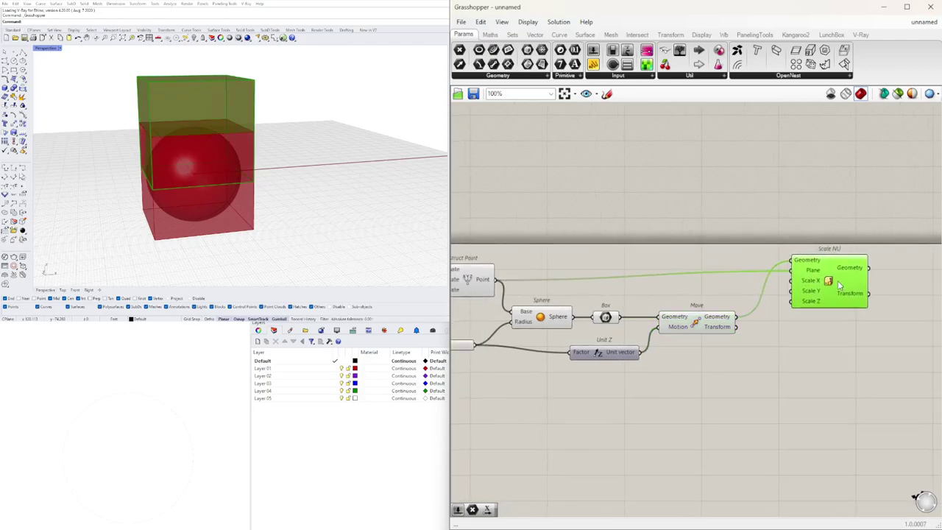
# Step: Create a number slider with value 0.5 and connect it to Scale X and Scale Y of Scale NU
pyautogui.doubleClick(697, 259)
pyautogui.write('0.5')
pyautogui.press('Return')
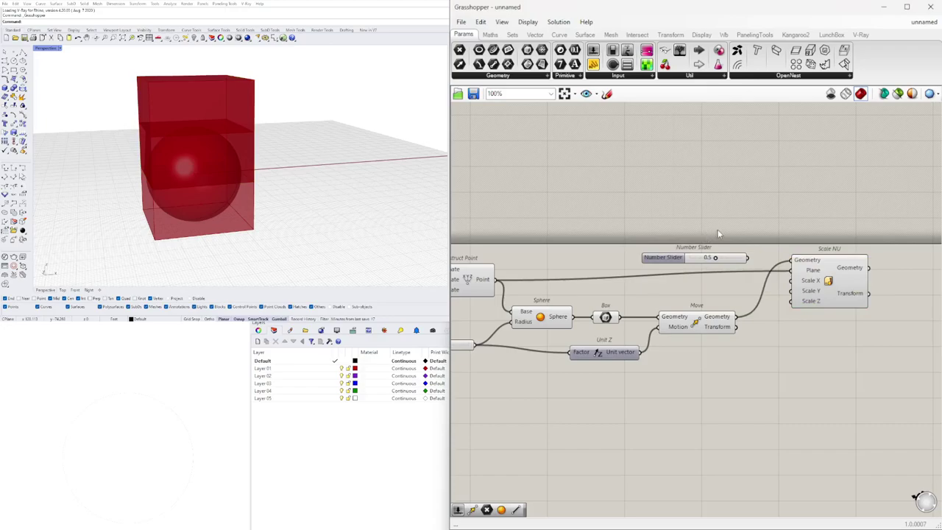
pyautogui.scroll(2, 720, 228)
pyautogui.moveTo(778, 285); pyautogui.dragTo(812, 300)
pyautogui.moveTo(762, 273); pyautogui.dragTo(795, 294)
# Step: Give the scale slider three decimal places and set its value to 0.888
pyautogui.scroll(4, 651, 269)
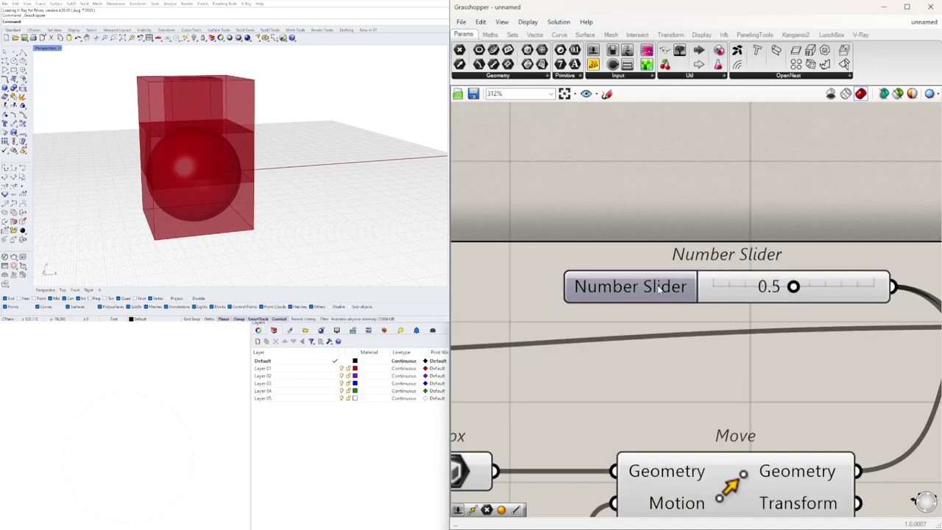
pyautogui.doubleClick(654, 286)
pyautogui.moveTo(651, 272); pyautogui.dragTo(676, 274)
pyautogui.click(659, 384)
pyautogui.moveTo(794, 287); pyautogui.dragTo(857, 293)
pyautogui.scroll(-8, 828, 317)
pyautogui.moveTo(846, 363); pyautogui.dragTo(678, 357, button='right')
pyautogui.scroll(3, 678, 356)
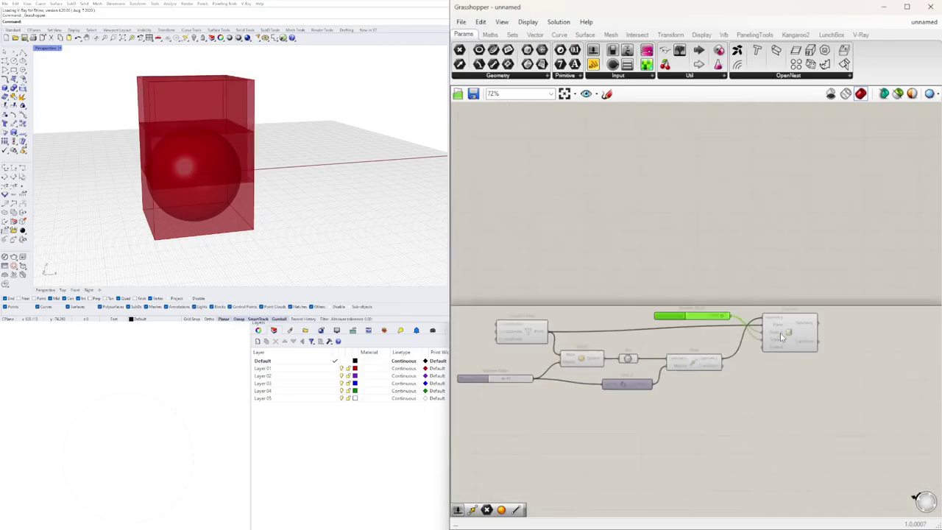
# Step: Reposition the scale slider below the Move component to tidy the wiring into Scale NU
pyautogui.click(789, 337)
pyautogui.click(795, 399)
pyautogui.moveTo(679, 316); pyautogui.dragTo(640, 383)
pyautogui.click(816, 342)
pyautogui.click(668, 429)
pyautogui.moveTo(702, 367); pyautogui.dragTo(707, 366)
pyautogui.click(750, 384)
pyautogui.moveTo(826, 362); pyautogui.dragTo(767, 360, button='right')
pyautogui.click(743, 337)
pyautogui.click(801, 377)
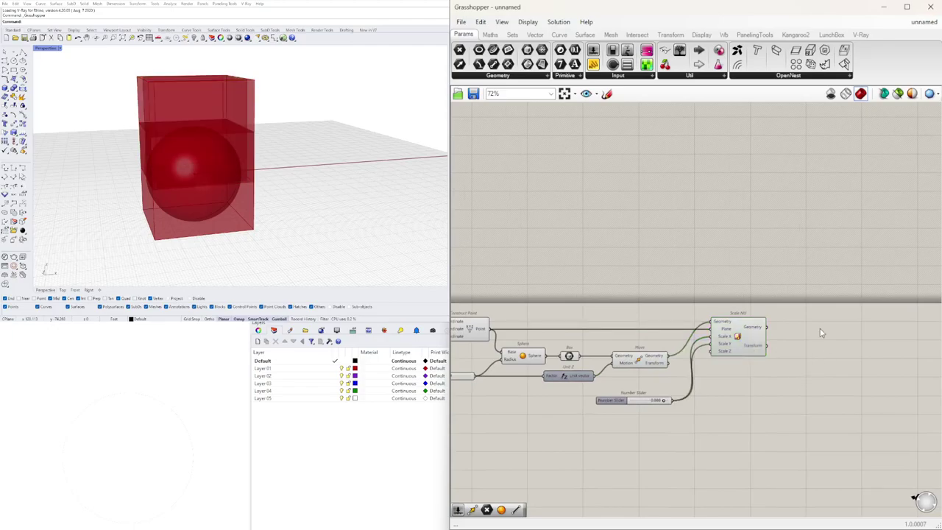
# Step: Add a Solid Intersection component with Scale NU's Geometry as Breps A and Move's Geometry as Breps B
pyautogui.doubleClick(822, 333)
pyautogui.write('interse')
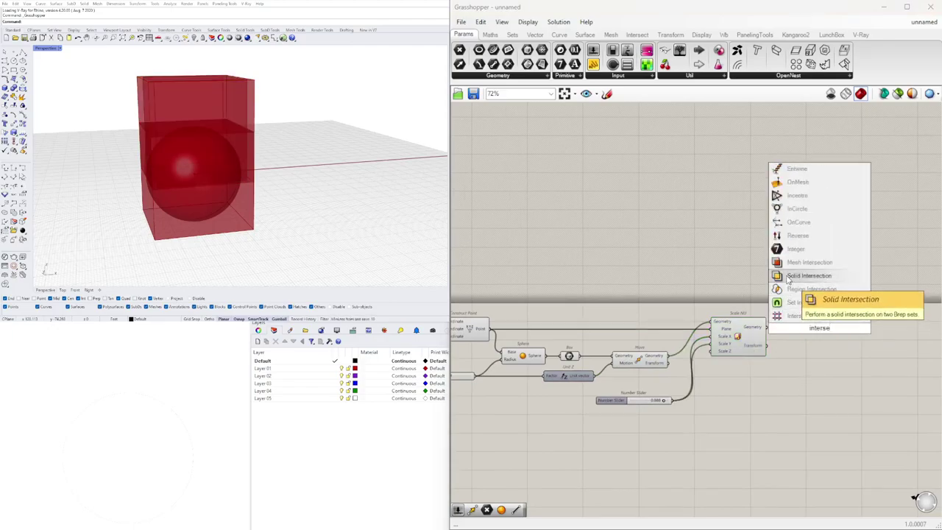
pyautogui.click(792, 277)
pyautogui.scroll(3, 776, 324)
pyautogui.moveTo(762, 329); pyautogui.dragTo(839, 381)
pyautogui.moveTo(601, 377); pyautogui.dragTo(828, 387)
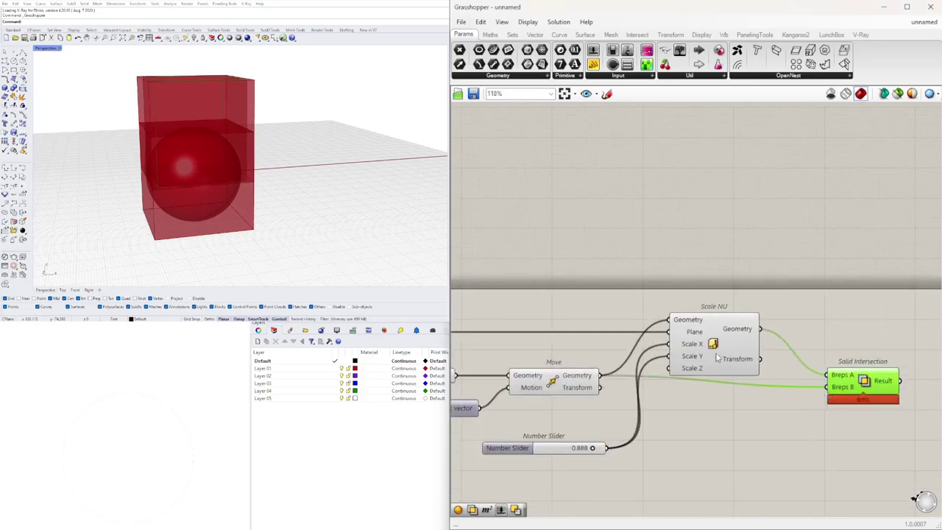
# Step: Replace the Breps B input of Solid Intersection with the Sphere output
pyautogui.click(710, 346)
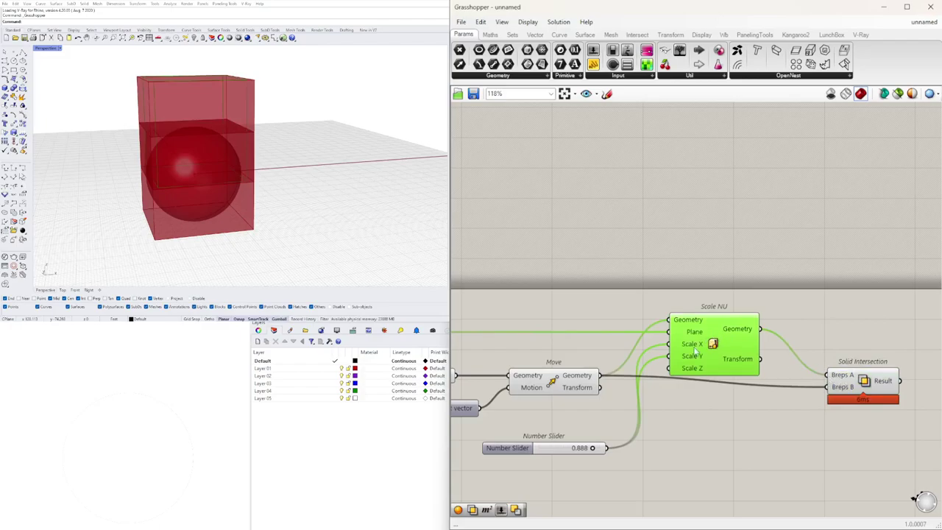
pyautogui.moveTo(579, 391); pyautogui.dragTo(652, 376, button='right')
pyautogui.moveTo(478, 368); pyautogui.dragTo(531, 368, button='right')
pyautogui.scroll(-1, 536, 362)
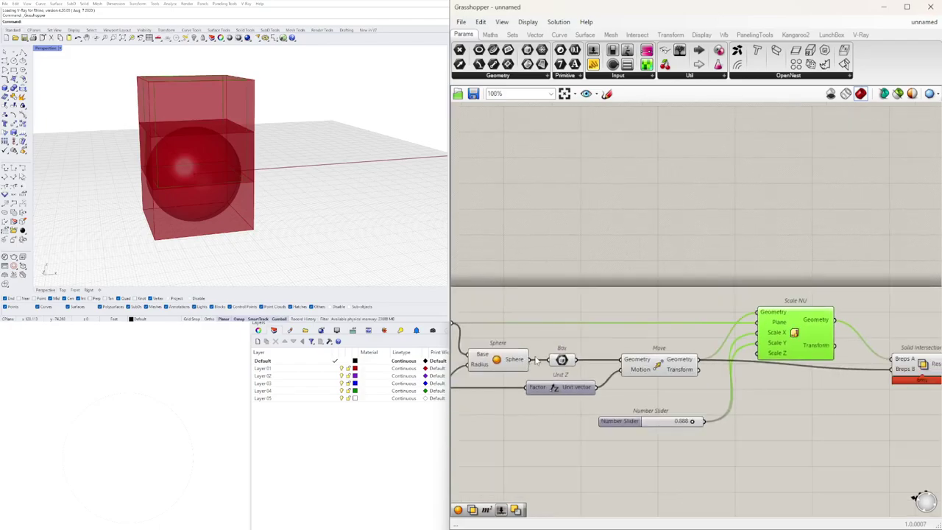
pyautogui.moveTo(530, 360); pyautogui.dragTo(892, 369)
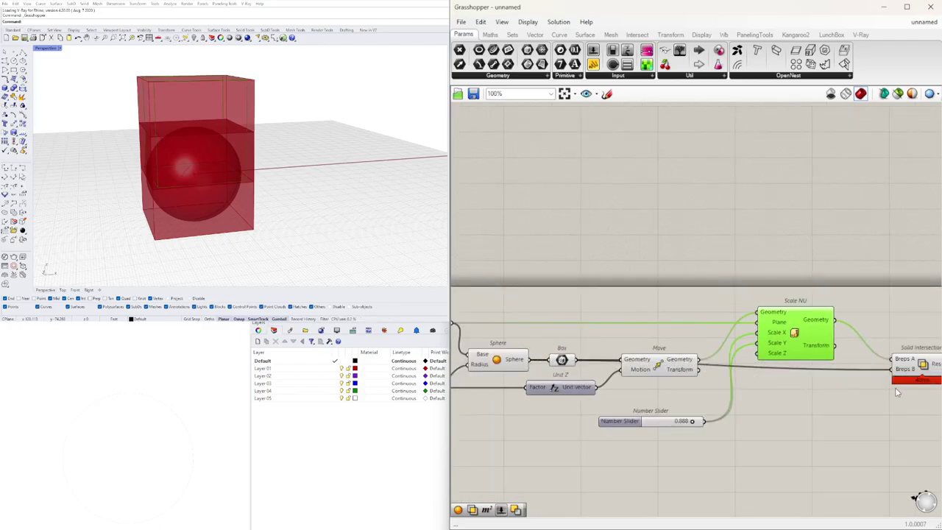
pyautogui.moveTo(896, 391); pyautogui.dragTo(820, 395, button='right')
pyautogui.click(856, 378)
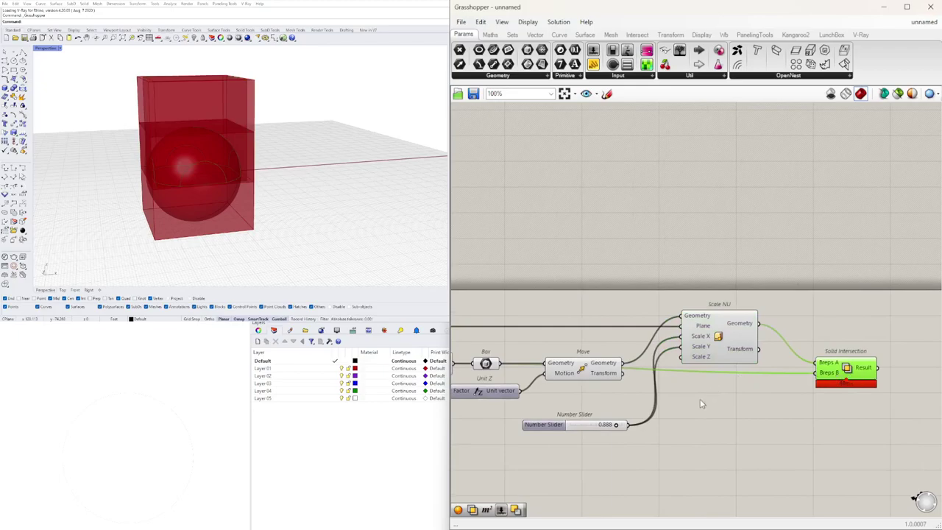
# Step: Set the slider driving Scale X and Scale Y to 0.920
pyautogui.scroll(5, 589, 437)
pyautogui.moveTo(719, 398)
pyautogui.mouseDown()
pyautogui.moveTo(696, 398)
pyautogui.moveTo(738, 398)
pyautogui.moveTo(727, 399)
pyautogui.mouseUp()
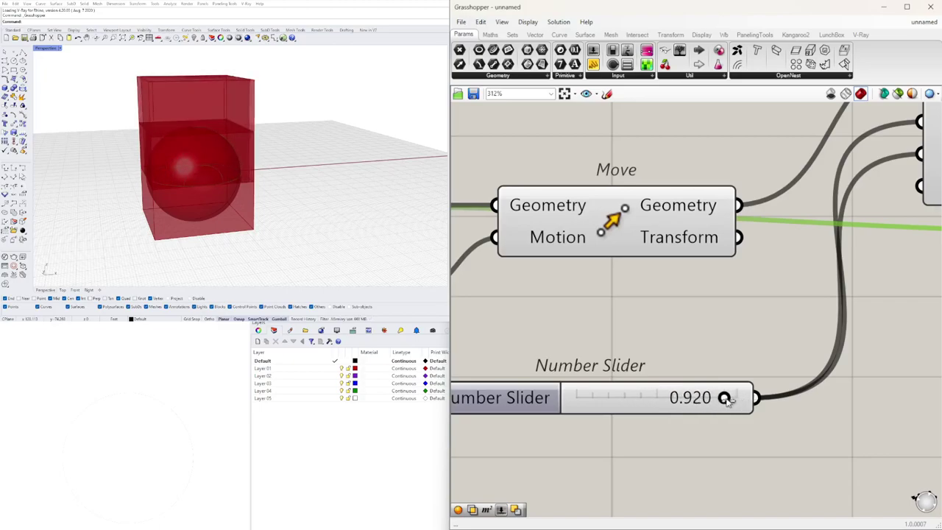
pyautogui.scroll(-6, 712, 389)
pyautogui.moveTo(746, 338); pyautogui.dragTo(818, 368)
pyautogui.click(792, 323)
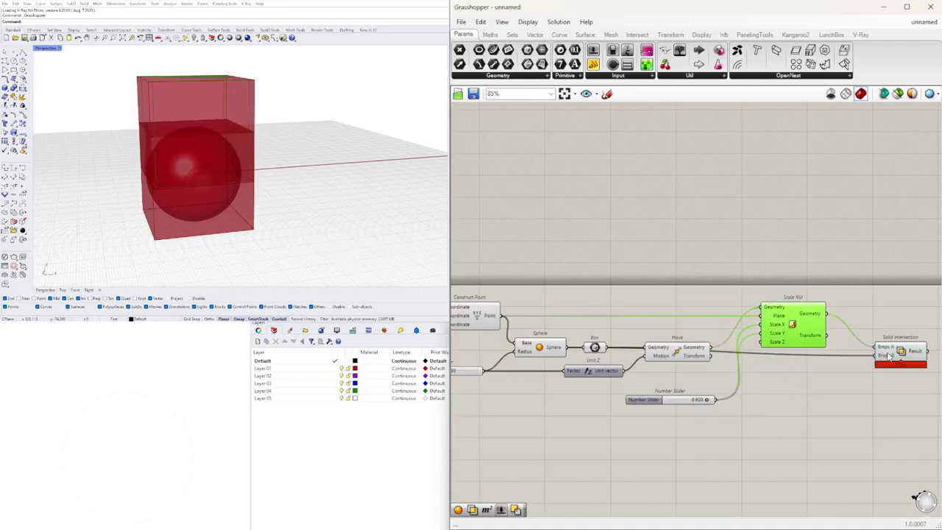
# Step: Shift the Move and Box components up and the Sphere slightly down to clear the wire running to Solid Intersection
pyautogui.moveTo(693, 353); pyautogui.dragTo(694, 336)
pyautogui.moveTo(601, 350); pyautogui.dragTo(605, 336)
pyautogui.click(673, 360)
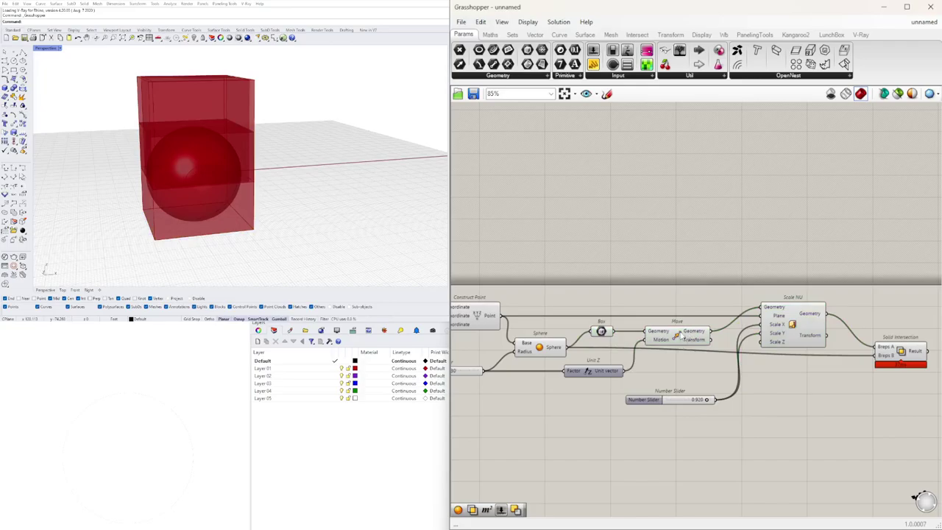
pyautogui.click(789, 322)
pyautogui.click(682, 358)
pyautogui.moveTo(552, 348); pyautogui.dragTo(554, 354)
pyautogui.click(587, 321)
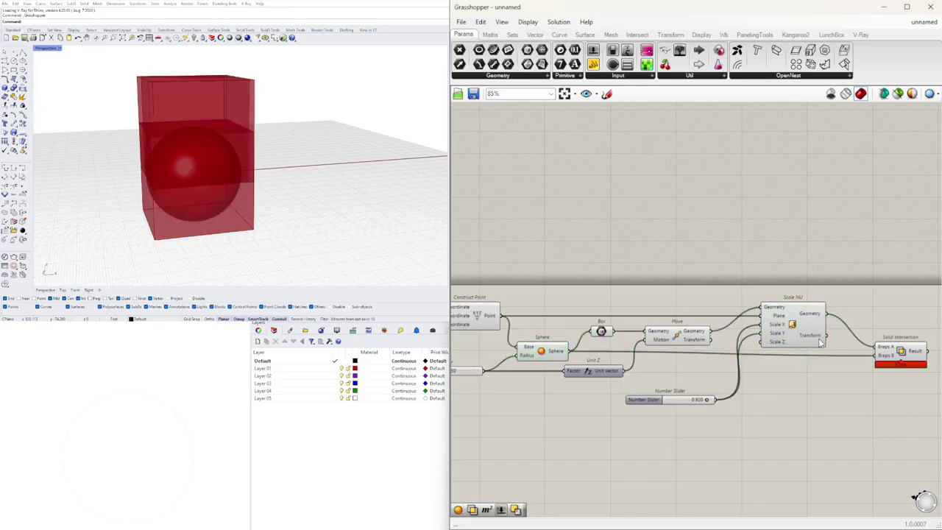
# Step: Turn off the preview of the components feeding Solid Intersection so only the intersected solid is displayed
pyautogui.moveTo(861, 350); pyautogui.dragTo(802, 352, button='right')
pyautogui.moveTo(846, 365); pyautogui.dragTo(828, 359)
pyautogui.click(791, 421)
pyautogui.scroll(-3, 791, 419)
pyautogui.moveTo(751, 445); pyautogui.dragTo(549, 352)
pyautogui.middleClick(590, 349)
pyautogui.click(624, 315)
# Step: Set the slider driving Scale X and Scale Y to 0.735 and inspect the intersected solid from several angles
pyautogui.scroll(10, 745, 427)
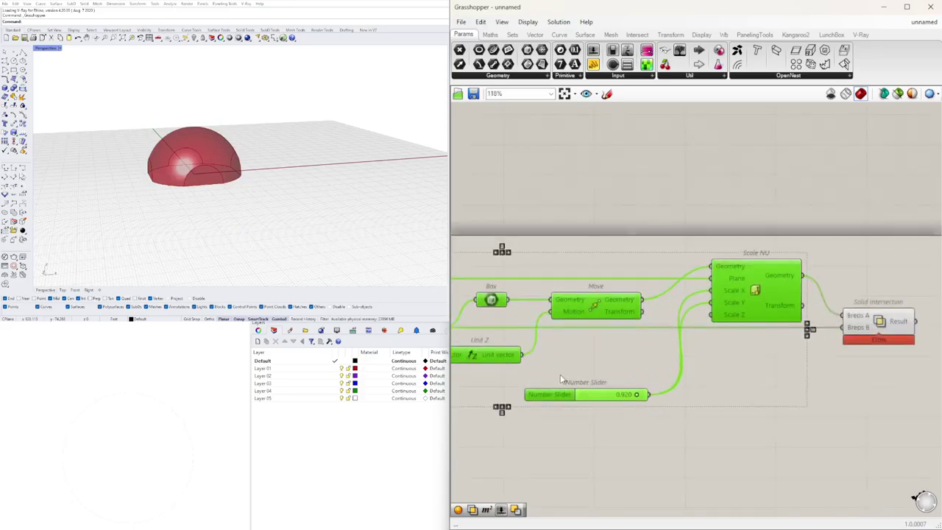
pyautogui.moveTo(746, 427); pyautogui.dragTo(705, 428)
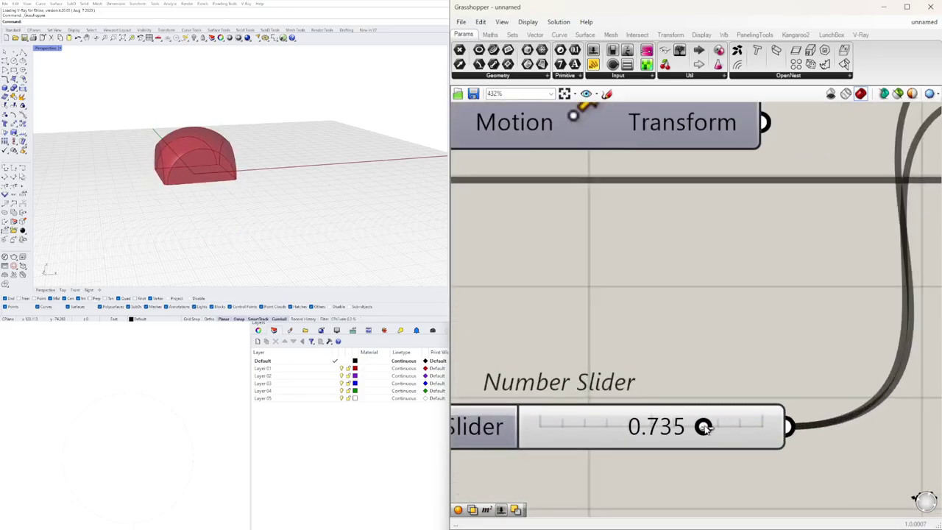
pyautogui.moveTo(259, 179); pyautogui.dragTo(405, 163, button='right')
pyautogui.scroll(4, 315, 143)
pyautogui.moveTo(315, 143); pyautogui.dragTo(317, 206, button='right')
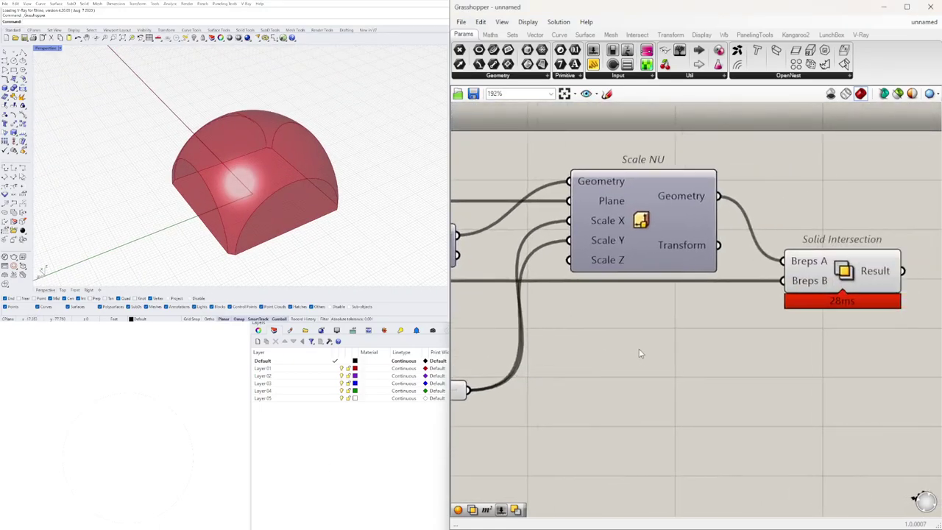
pyautogui.moveTo(304, 169); pyautogui.dragTo(351, 194, button='right')
pyautogui.scroll(-4, 858, 350)
pyautogui.moveTo(862, 366); pyautogui.dragTo(603, 372, button='right')
pyautogui.scroll(3, 604, 354)
pyautogui.click(580, 299)
pyautogui.moveTo(243, 164); pyautogui.dragTo(264, 159, button='right')
pyautogui.scroll(-4, 598, 314)
# Step: Move the whole pavilion definition further down the canvas, away from the area above it
pyautogui.moveTo(544, 334); pyautogui.dragTo(832, 323, button='right')
pyautogui.scroll(-4, 802, 352)
pyautogui.moveTo(814, 371); pyautogui.dragTo(771, 303, button='right')
pyautogui.moveTo(827, 350); pyautogui.dragTo(579, 232)
pyautogui.moveTo(738, 250); pyautogui.dragTo(740, 286)
pyautogui.click(791, 338)
pyautogui.scroll(3, 780, 285)
# Step: Add a Deconstruct Brep component beside Solid Intersection and connect the Result output to its Brep input
pyautogui.click(777, 293)
pyautogui.moveTo(427, 179); pyautogui.dragTo(300, 175, button='right')
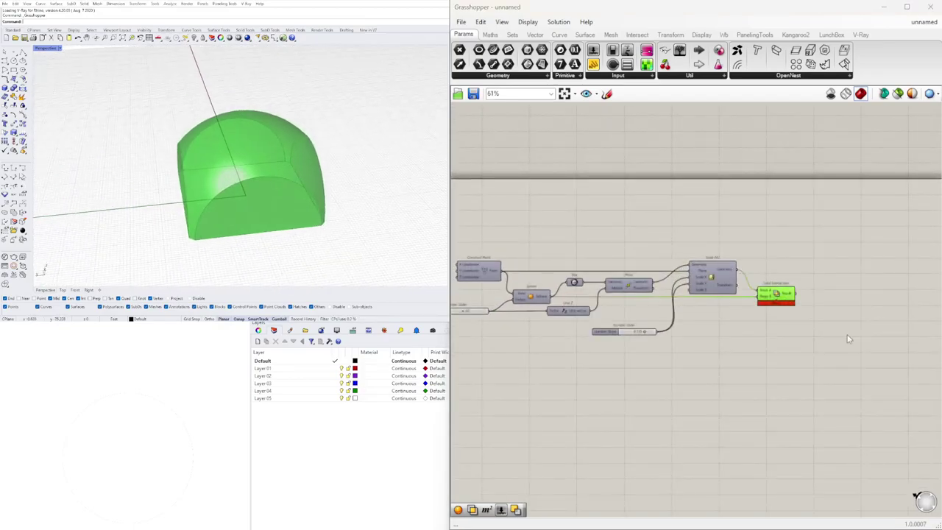
pyautogui.scroll(3, 843, 299)
pyautogui.doubleClick(843, 299)
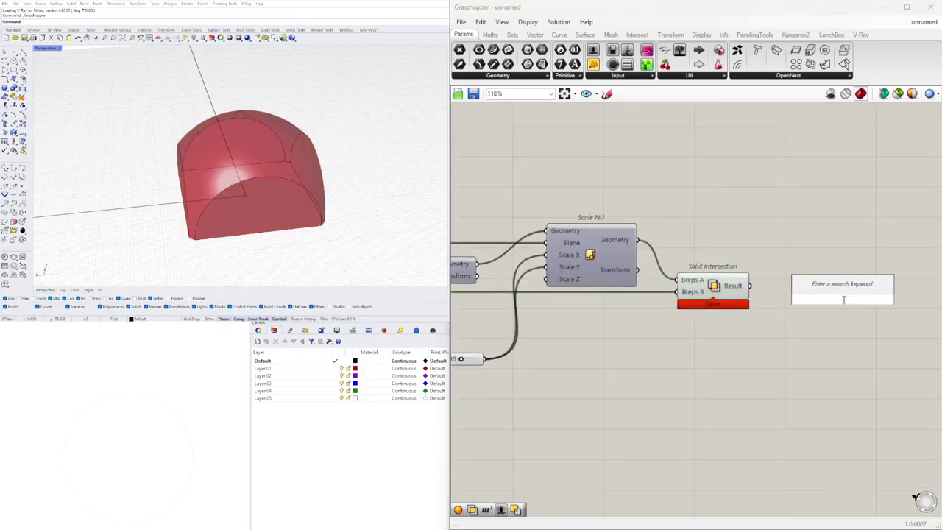
pyautogui.write('dec')
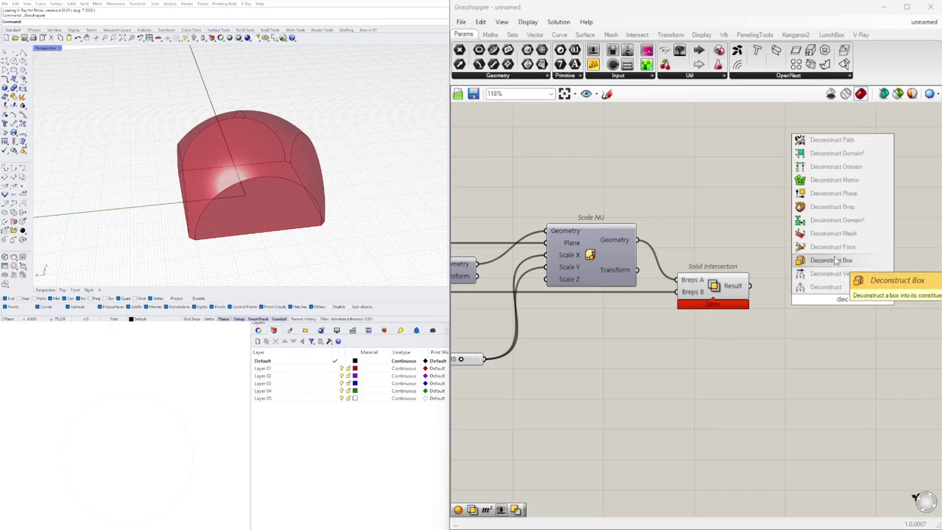
pyautogui.click(833, 206)
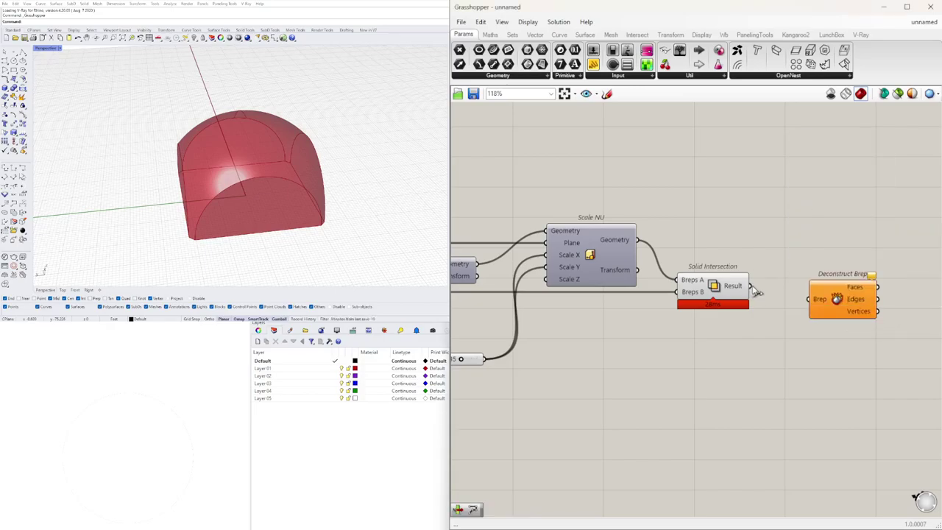
pyautogui.moveTo(809, 303); pyautogui.dragTo(810, 300)
pyautogui.moveTo(843, 296); pyautogui.dragTo(798, 283)
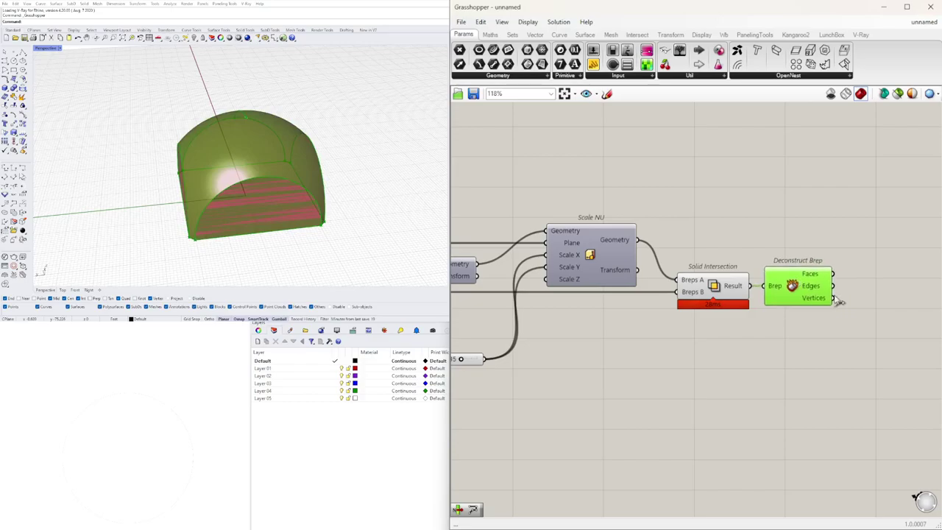
# Step: Add a List Item component and feed Deconstruct Brep's Faces output into its List input
pyautogui.moveTo(894, 300); pyautogui.dragTo(834, 296, button='right')
pyautogui.click(834, 296)
pyautogui.doubleClick(835, 300)
pyautogui.write('tem')
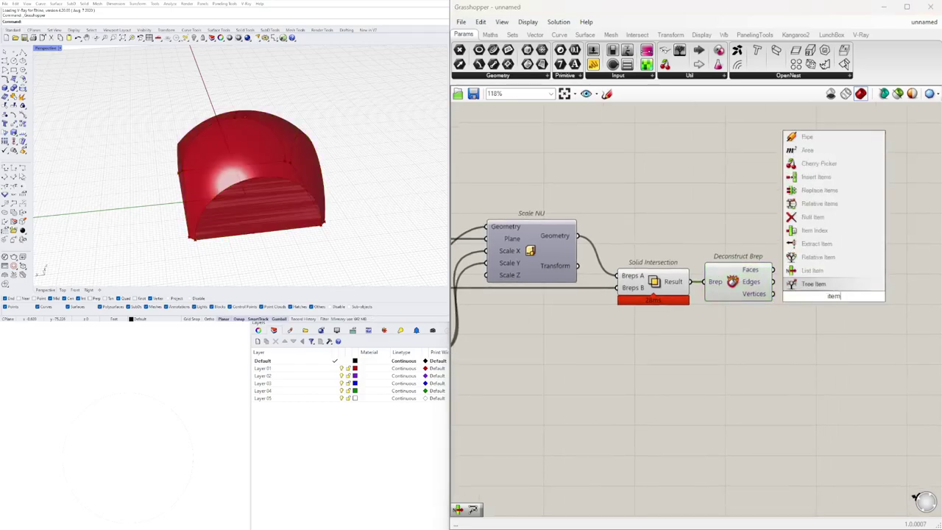
pyautogui.click(796, 273)
pyautogui.moveTo(774, 270); pyautogui.dragTo(840, 325)
# Step: Turn off the preview of Solid Intersection and Deconstruct Brep
pyautogui.moveTo(765, 345); pyautogui.dragTo(681, 231)
pyautogui.middleClick(685, 232)
pyautogui.click(713, 199)
# Step: Add a Project component that projects onto a plane and connect List Item's output to its Geometry input
pyautogui.moveTo(935, 304); pyautogui.dragTo(819, 285, button='right')
pyautogui.click(827, 287)
pyautogui.doubleClick(828, 287)
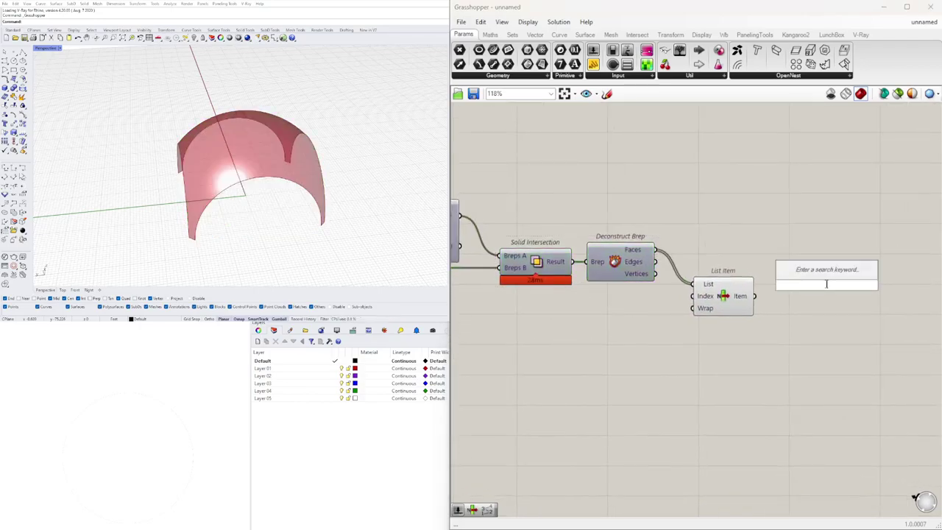
pyautogui.write('pro')
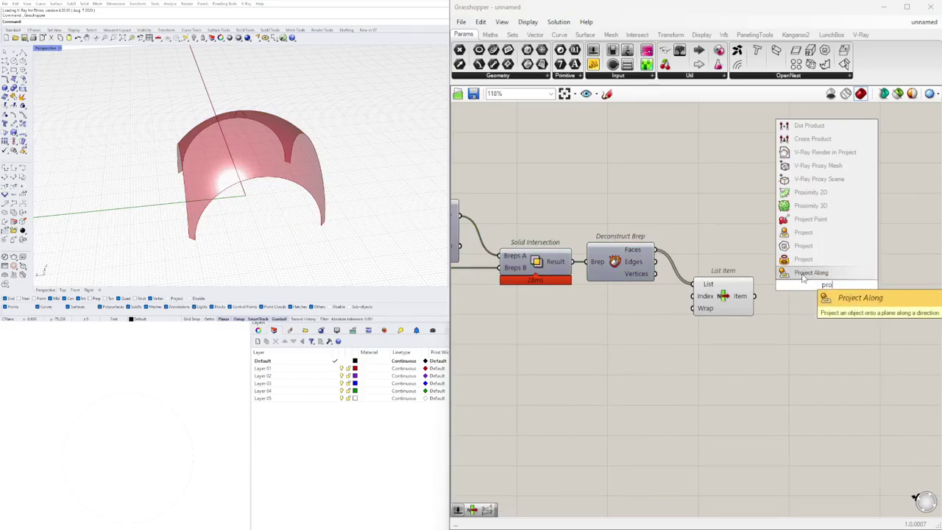
pyautogui.click(800, 233)
pyautogui.moveTo(781, 280); pyautogui.dragTo(783, 279)
pyautogui.moveTo(823, 286); pyautogui.dragTo(824, 317)
# Step: Add an Offset Surface component above Project and connect List Item's output to its Surface input
pyautogui.scroll(-3, 611, 290)
pyautogui.moveTo(602, 290); pyautogui.dragTo(898, 290, button='right')
pyautogui.moveTo(673, 281); pyautogui.dragTo(491, 284, button='right')
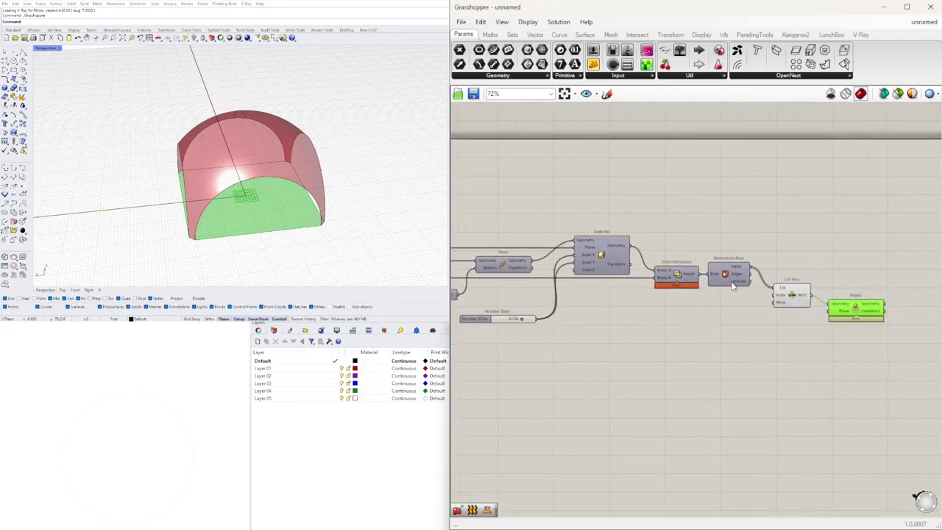
pyautogui.moveTo(815, 347); pyautogui.dragTo(605, 354, button='right')
pyautogui.moveTo(389, 214); pyautogui.dragTo(312, 202, button='right')
pyautogui.scroll(5, 622, 303)
pyautogui.moveTo(639, 296); pyautogui.dragTo(722, 294, button='right')
pyautogui.click(627, 280)
pyautogui.doubleClick(713, 247)
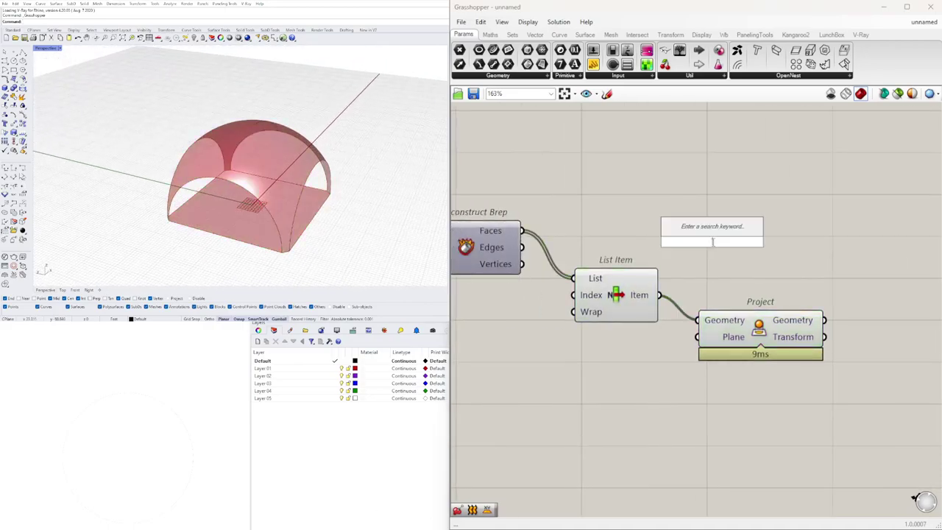
pyautogui.write('of')
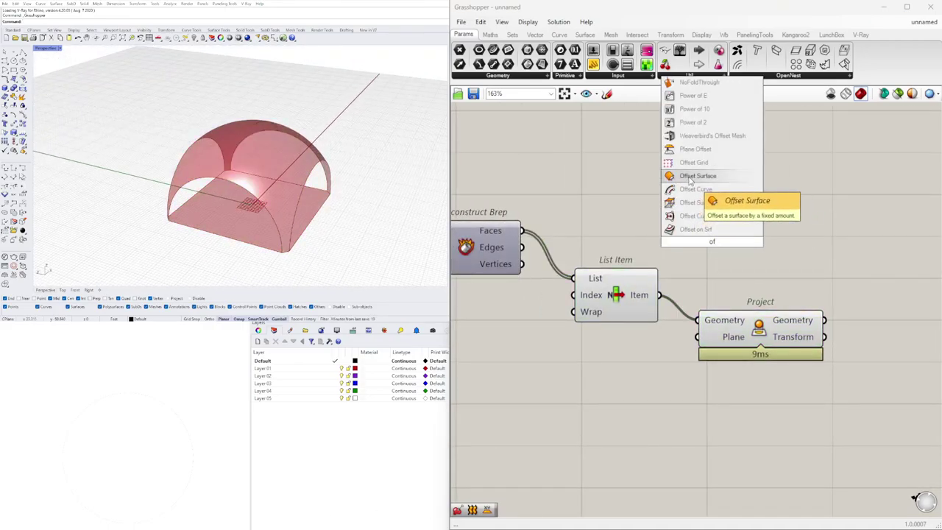
pyautogui.click(688, 178)
pyautogui.moveTo(728, 220); pyautogui.dragTo(835, 202)
# Step: Add a 15.00 number slider, connect it to Offset Surface's Distance input, and place Offset Surface closer to Project
pyautogui.doubleClick(665, 187)
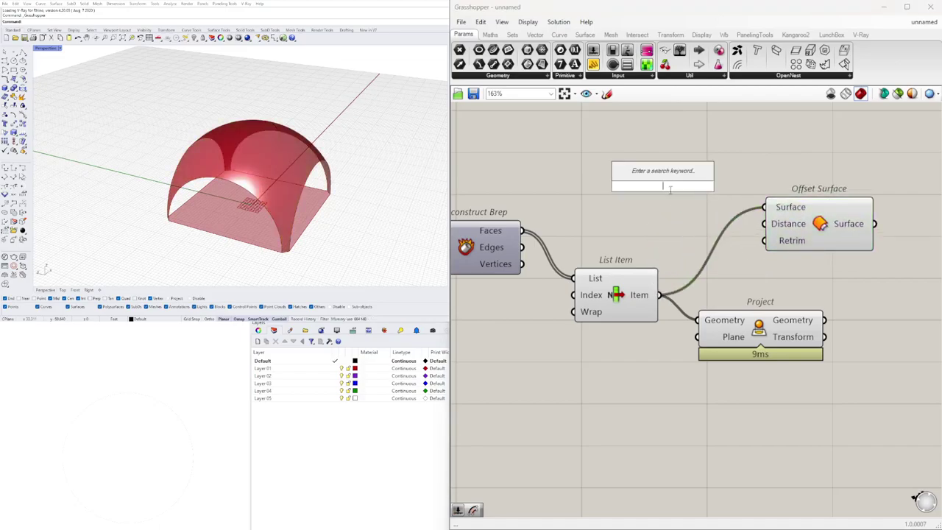
pyautogui.write('1')
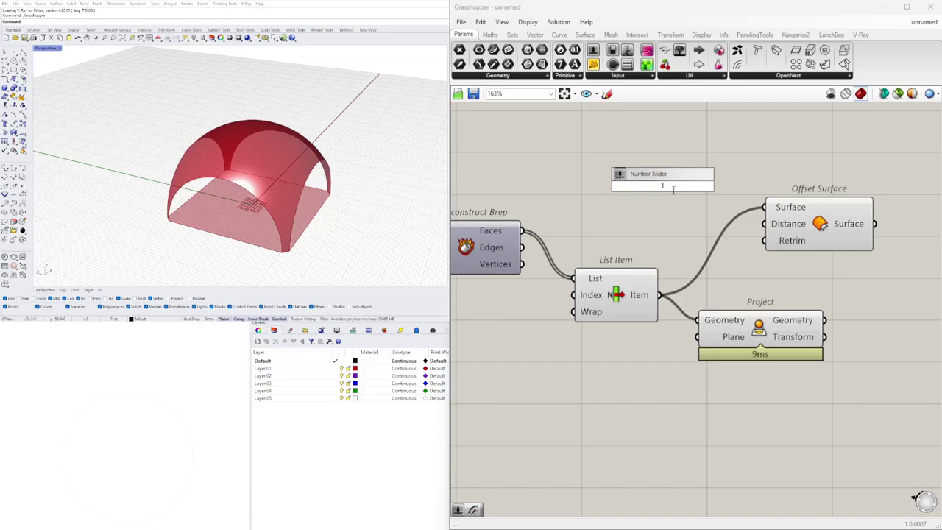
pyautogui.press('Return')
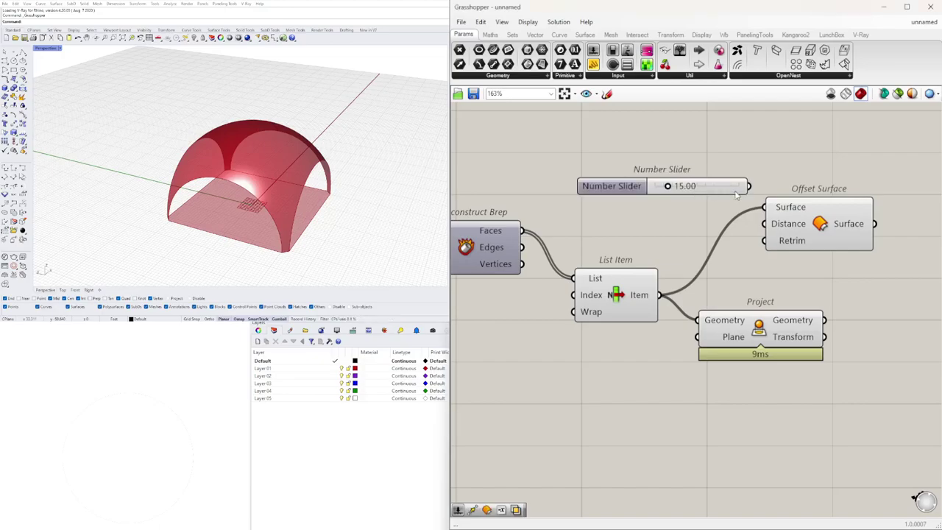
pyautogui.scroll(2, 716, 200)
pyautogui.moveTo(778, 226); pyautogui.dragTo(778, 229)
pyautogui.moveTo(843, 229); pyautogui.dragTo(805, 269)
pyautogui.moveTo(891, 402); pyautogui.dragTo(892, 297)
# Step: Set the offset distance slider's upper limit to 10
pyautogui.click(740, 247)
pyautogui.moveTo(630, 207); pyautogui.dragTo(654, 210)
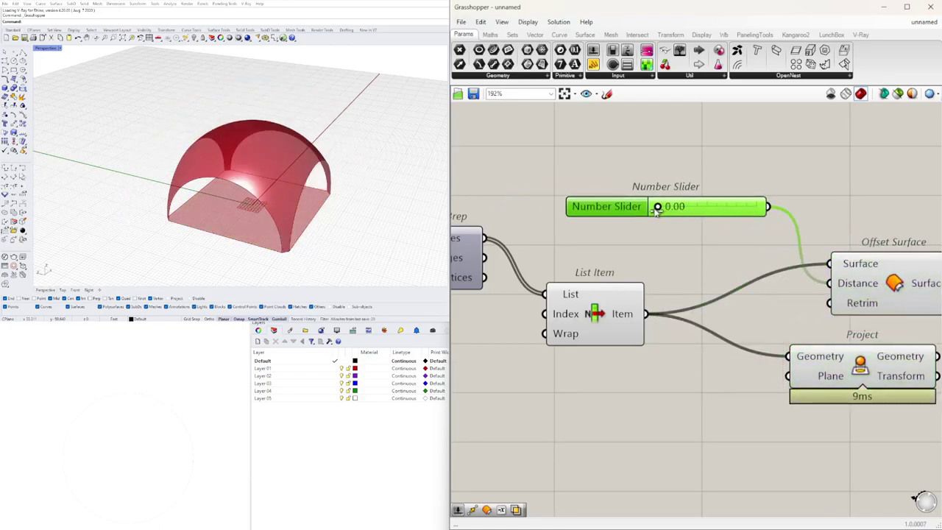
pyautogui.scroll(3, 675, 208)
pyautogui.doubleClick(675, 207)
pyautogui.doubleClick(628, 203)
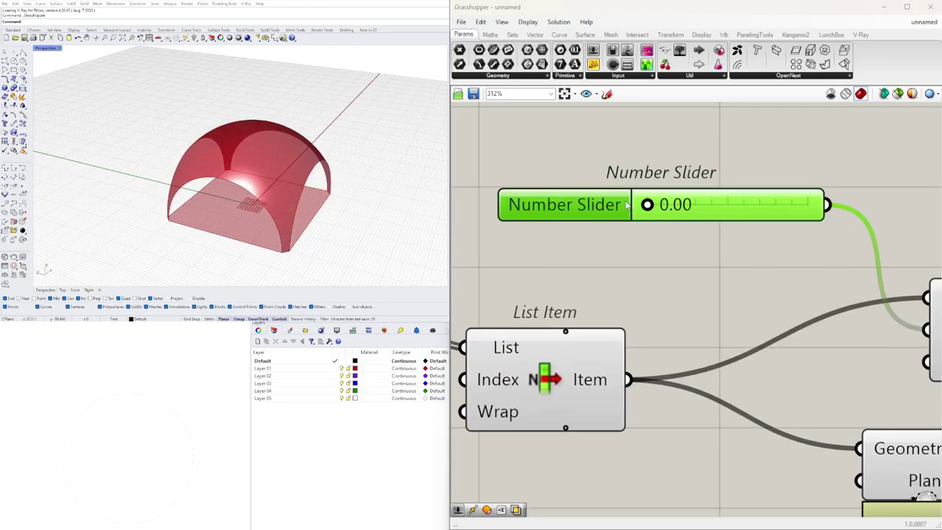
pyautogui.doubleClick(649, 231)
pyautogui.write('2')
pyautogui.moveTo(629, 230); pyautogui.dragTo(596, 228)
pyautogui.write('10')
pyautogui.click(633, 299)
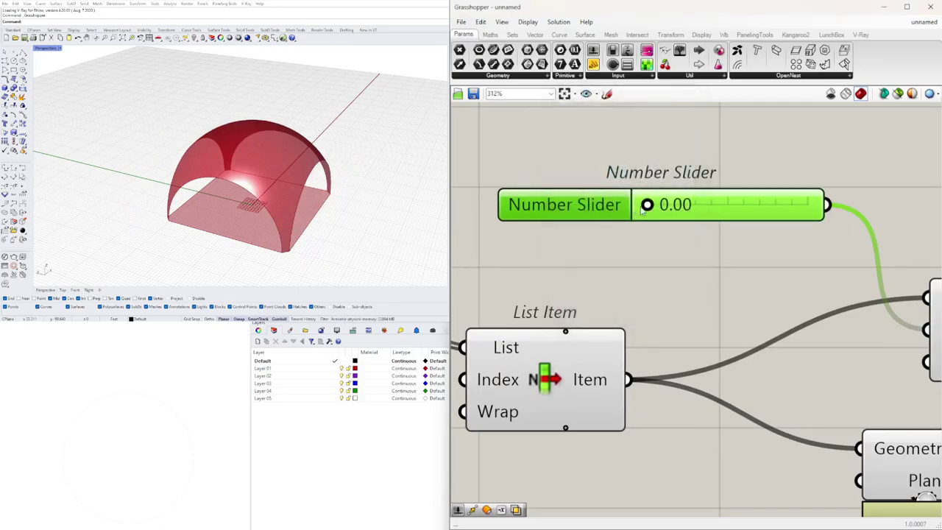
# Step: Set the offset distance slider to 2.00 and view the dome shell from the side
pyautogui.doubleClick(682, 207)
pyautogui.write('2')
pyautogui.press('Return')
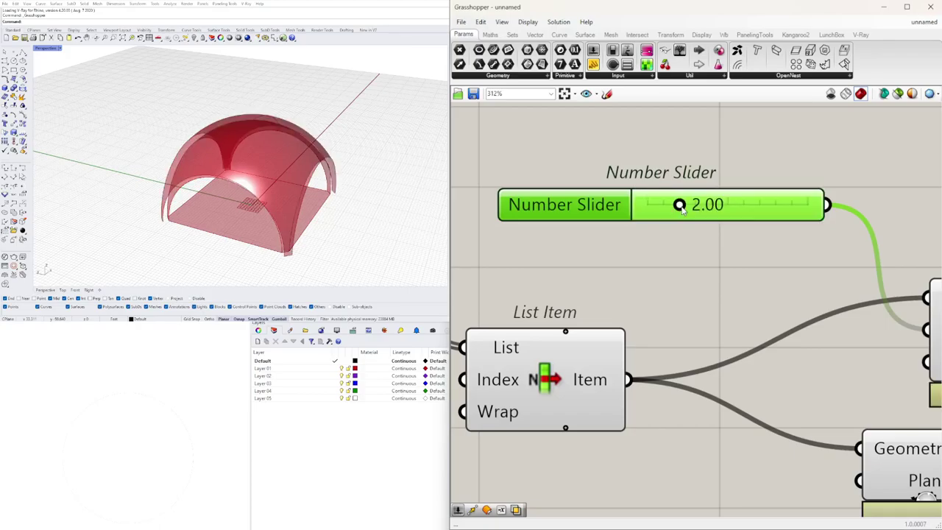
pyautogui.scroll(-3, 655, 209)
pyautogui.moveTo(354, 229); pyautogui.dragTo(276, 177, button='right')
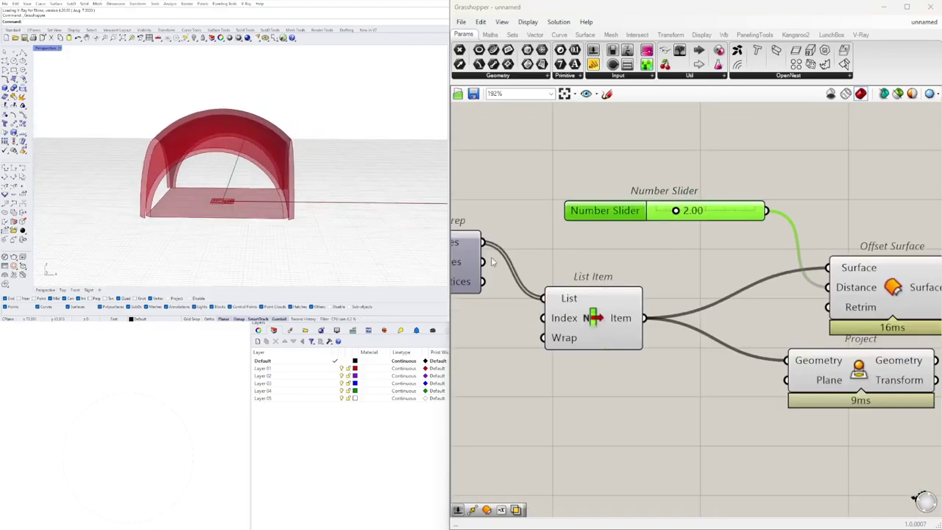
# Step: Tidy the layout by aligning List Item with Project and placing the distance slider and Offset Surface closely above them
pyautogui.scroll(-4, 788, 243)
pyautogui.moveTo(857, 264); pyautogui.dragTo(683, 310, button='right')
pyautogui.scroll(3, 683, 309)
pyautogui.click(768, 308)
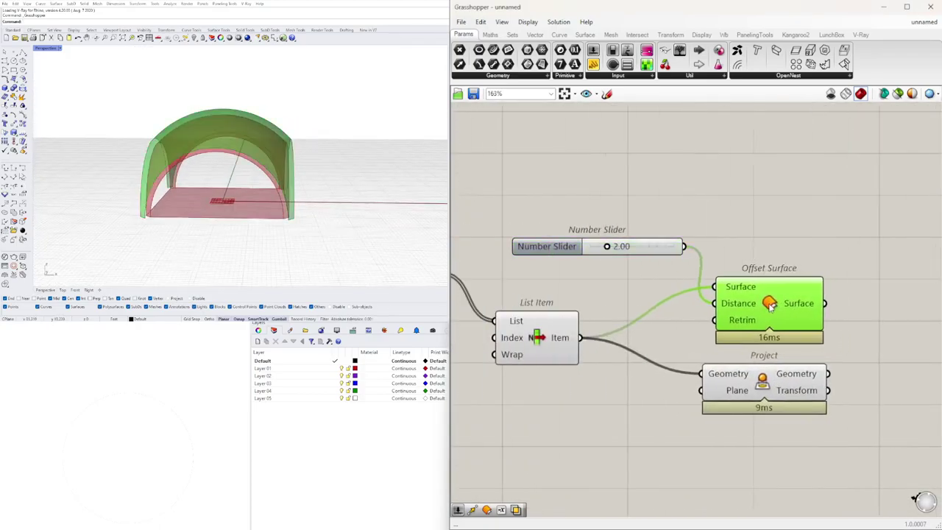
pyautogui.click(770, 254)
pyautogui.moveTo(850, 443); pyautogui.dragTo(765, 256)
pyautogui.click(511, 219)
pyautogui.moveTo(510, 219); pyautogui.dragTo(686, 288, button='right')
pyautogui.moveTo(721, 315); pyautogui.dragTo(620, 304)
pyautogui.click(859, 276)
pyautogui.moveTo(859, 275); pyautogui.dragTo(720, 296, button='right')
pyautogui.scroll(-2, 803, 346)
pyautogui.moveTo(847, 443); pyautogui.dragTo(723, 362)
pyautogui.scroll(3, 786, 349)
pyautogui.click(502, 281)
pyautogui.moveTo(502, 281); pyautogui.dragTo(722, 284, button='right')
pyautogui.scroll(-1, 690, 308)
pyautogui.moveTo(651, 315); pyautogui.dragTo(688, 303)
pyautogui.click(782, 269)
pyautogui.moveTo(783, 269); pyautogui.dragTo(541, 252, button='right')
pyautogui.doubleClick(828, 399)
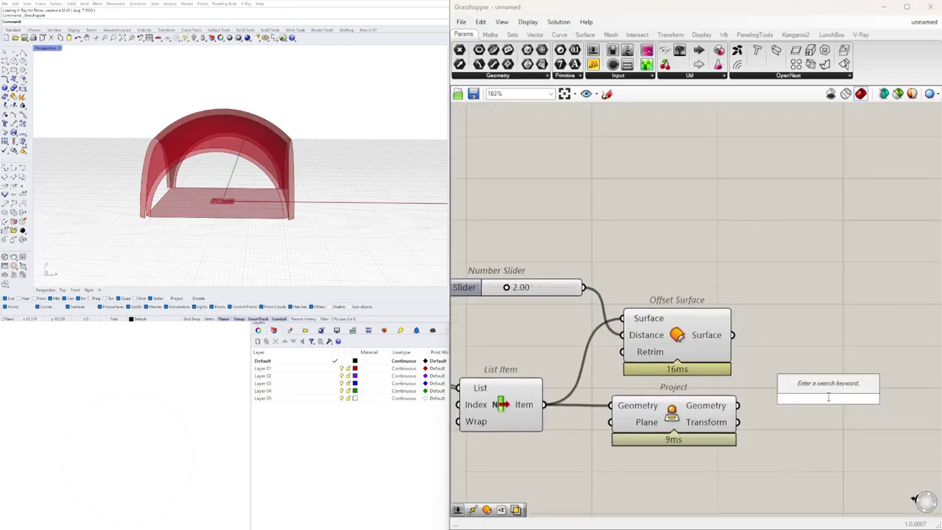
pyautogui.write('loft')
pyautogui.click(820, 363)
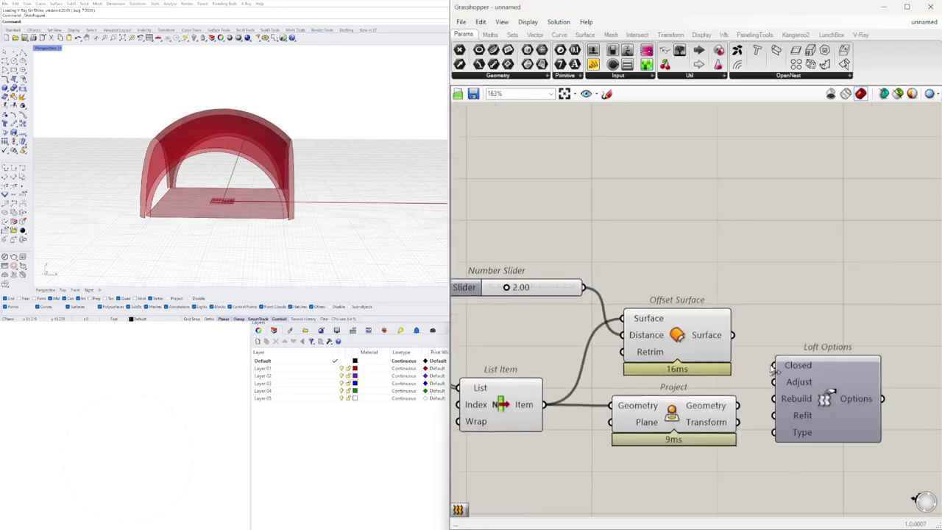
pyautogui.press('Delete')
# Step: Try a Loft component with Offset Surface's Surface and Project's Geometry both wired into its Curves input
pyautogui.doubleClick(828, 394)
pyautogui.write('loft')
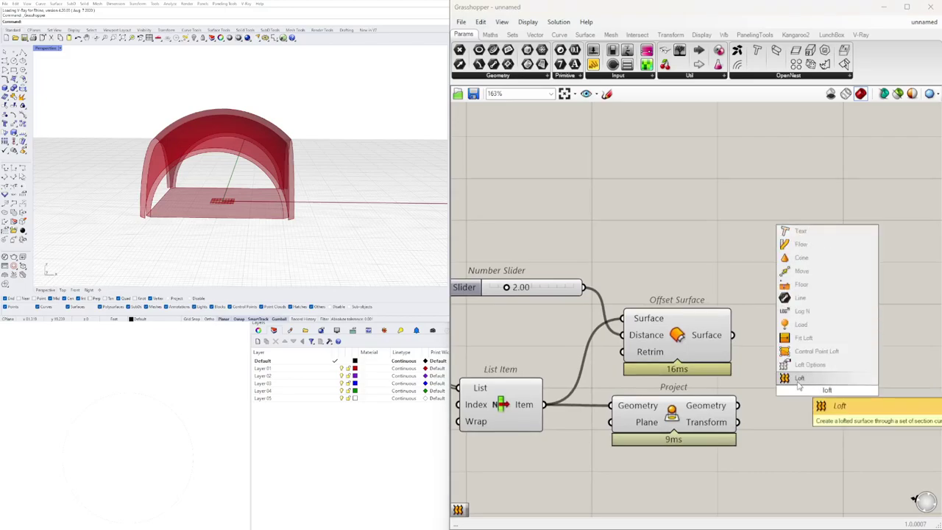
pyautogui.click(799, 379)
pyautogui.scroll(2, 802, 384)
pyautogui.click(670, 316)
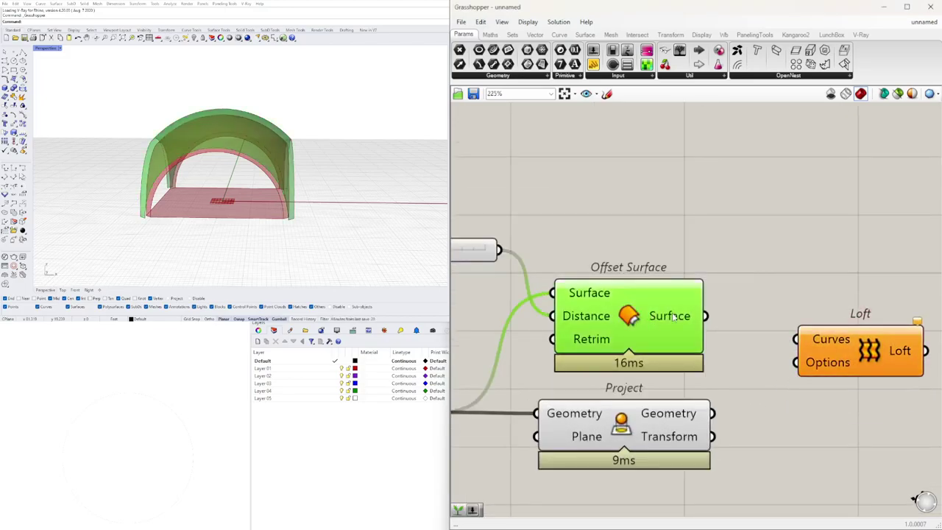
pyautogui.click(692, 429)
pyautogui.moveTo(775, 352); pyautogui.dragTo(798, 340)
pyautogui.moveTo(852, 355)
pyautogui.mouseDown()
pyautogui.moveTo(831, 352)
pyautogui.moveTo(851, 341)
pyautogui.mouseUp()
# Step: Try flattening the Loft's Curves input, and delete the Loft component after checking its shape
pyautogui.rightClick(792, 337)
pyautogui.click(838, 401)
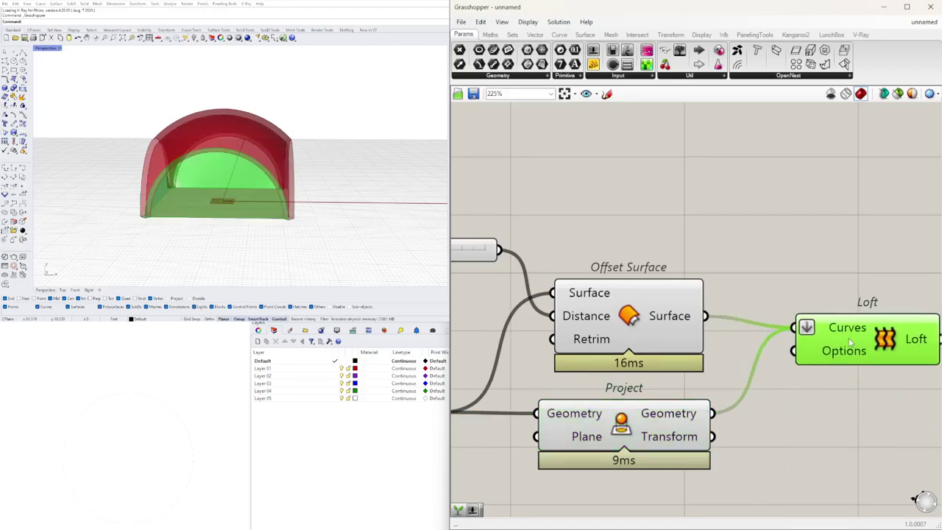
pyautogui.click(745, 283)
pyautogui.click(621, 330)
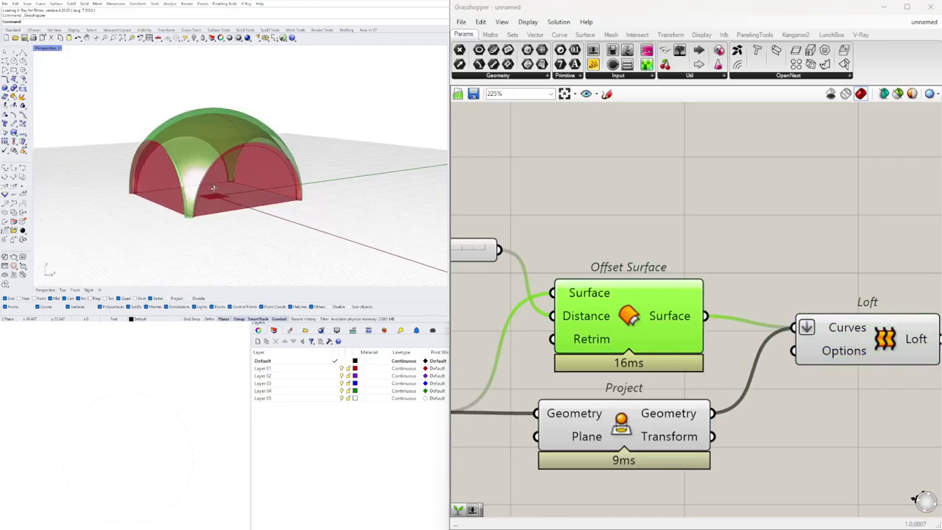
pyautogui.click(744, 427)
pyautogui.click(815, 337)
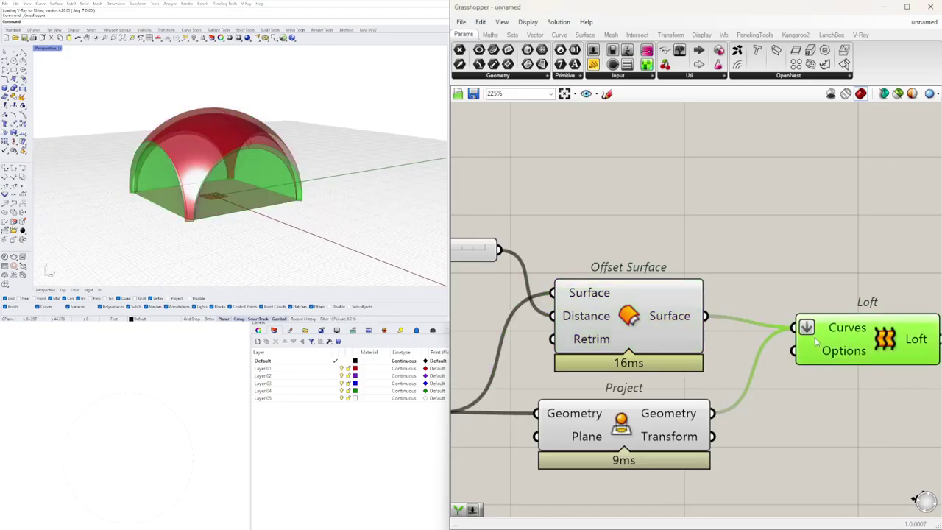
pyautogui.press('Delete')
pyautogui.doubleClick(818, 334)
pyautogui.click(610, 304)
pyautogui.click(812, 325)
pyautogui.doubleClick(813, 329)
pyautogui.write('edges')
pyautogui.click(786, 336)
# Step: Add a Curve container and connect Offset Surface's Surface output to it
pyautogui.doubleClick(785, 335)
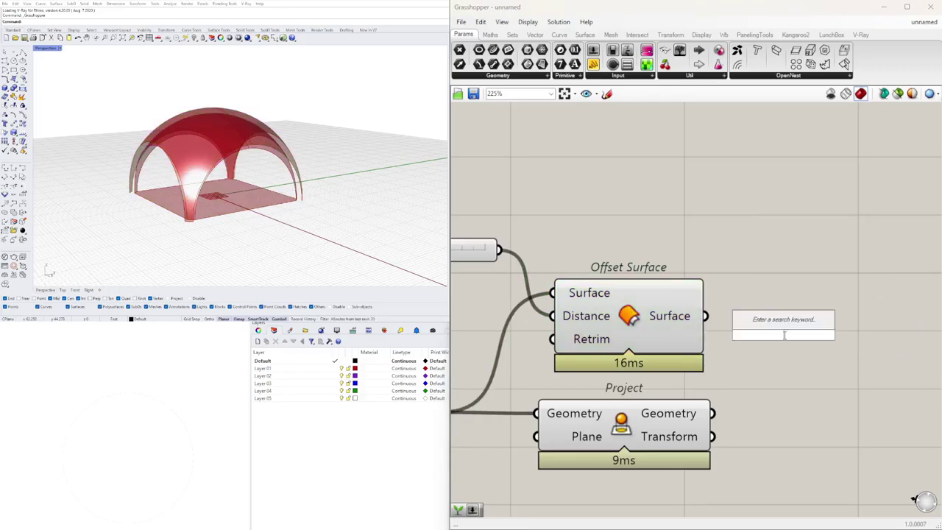
pyautogui.write('cur')
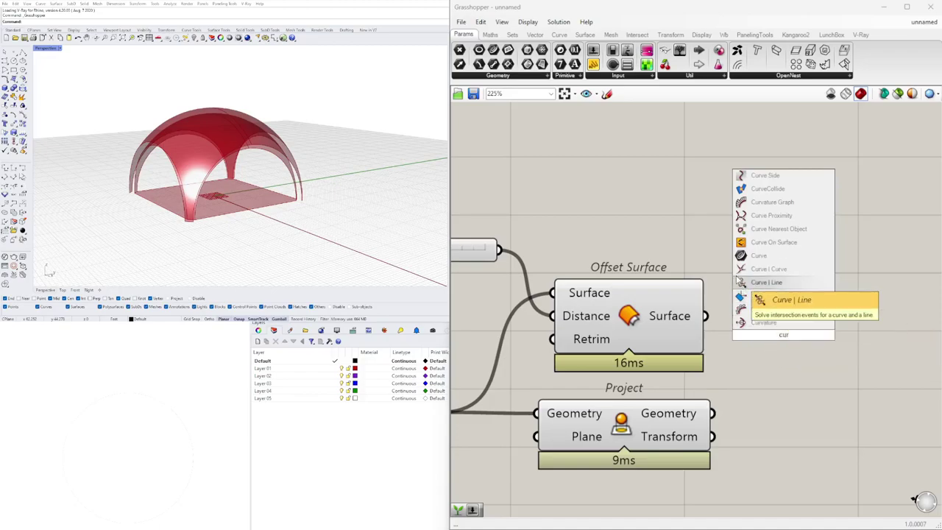
pyautogui.click(762, 256)
pyautogui.moveTo(725, 322); pyautogui.dragTo(757, 335)
# Step: Duplicate the Curve container beside Project and connect Project's Geometry output to the copy
pyautogui.moveTo(793, 336); pyautogui.dragTo(765, 409)
pyautogui.moveTo(712, 414); pyautogui.dragTo(748, 402)
pyautogui.moveTo(769, 397); pyautogui.dragTo(773, 416)
pyautogui.moveTo(787, 413); pyautogui.dragTo(715, 407, button='right')
pyautogui.scroll(-4, 703, 414)
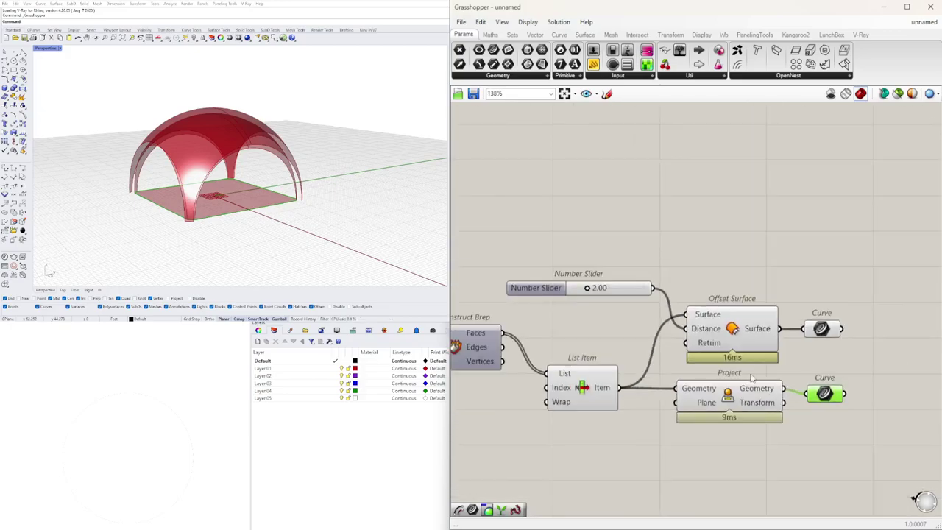
# Step: Move the copied Curve container above Offset Surface, feed it from List Item's Item output, and rearrange the neighbouring components around it
pyautogui.click(713, 321)
pyautogui.moveTo(825, 393); pyautogui.dragTo(810, 261)
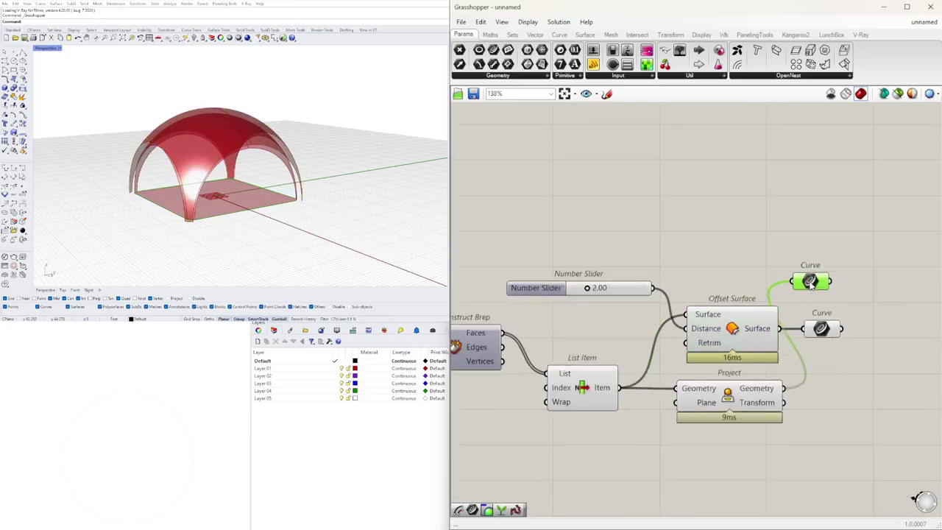
pyautogui.click(616, 374)
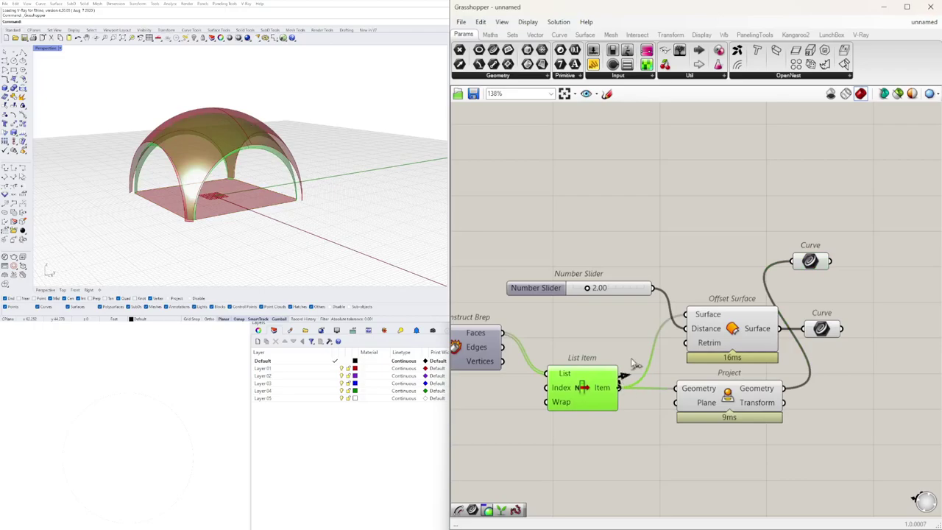
pyautogui.moveTo(853, 429); pyautogui.dragTo(717, 315)
pyautogui.moveTo(719, 338); pyautogui.dragTo(741, 415)
pyautogui.click(764, 361)
pyautogui.moveTo(759, 485)
pyautogui.mouseDown()
pyautogui.moveTo(764, 477)
pyautogui.moveTo(764, 486)
pyautogui.mouseUp()
pyautogui.click(798, 342)
pyautogui.moveTo(543, 291); pyautogui.dragTo(522, 445)
pyautogui.moveTo(778, 337); pyautogui.dragTo(600, 301, button='right')
pyautogui.moveTo(632, 227); pyautogui.dragTo(665, 322)
pyautogui.click(671, 318)
# Step: Add a Loft component and connect both Curve containers to its Curves input
pyautogui.doubleClick(758, 374)
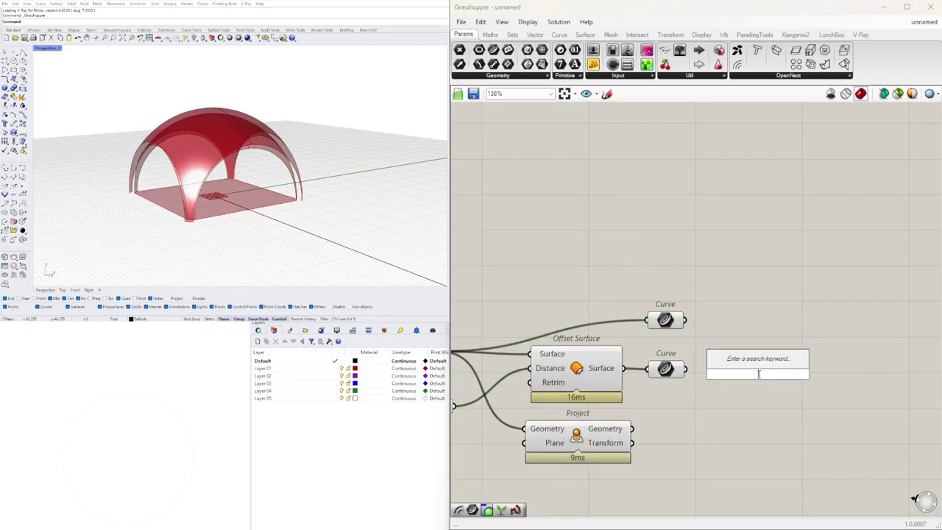
pyautogui.write('loft')
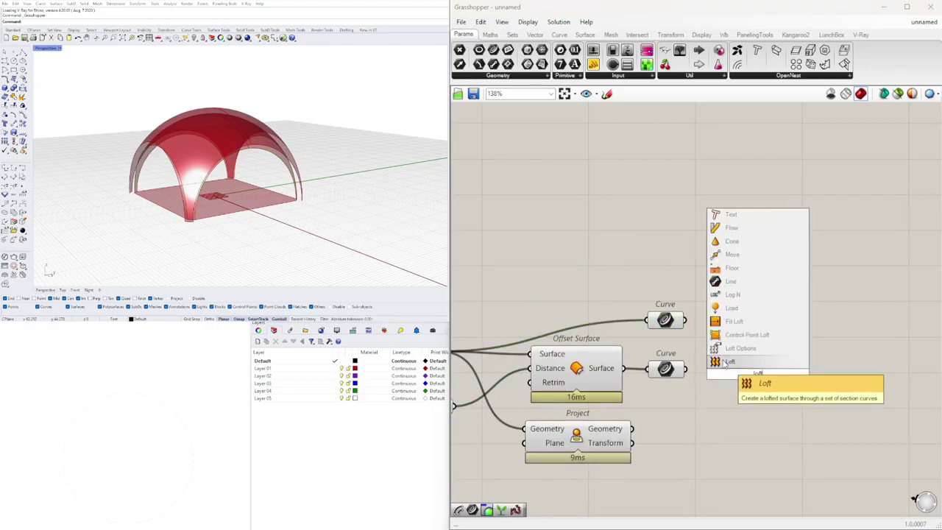
pyautogui.click(723, 362)
pyautogui.scroll(2, 664, 338)
pyautogui.click(674, 313)
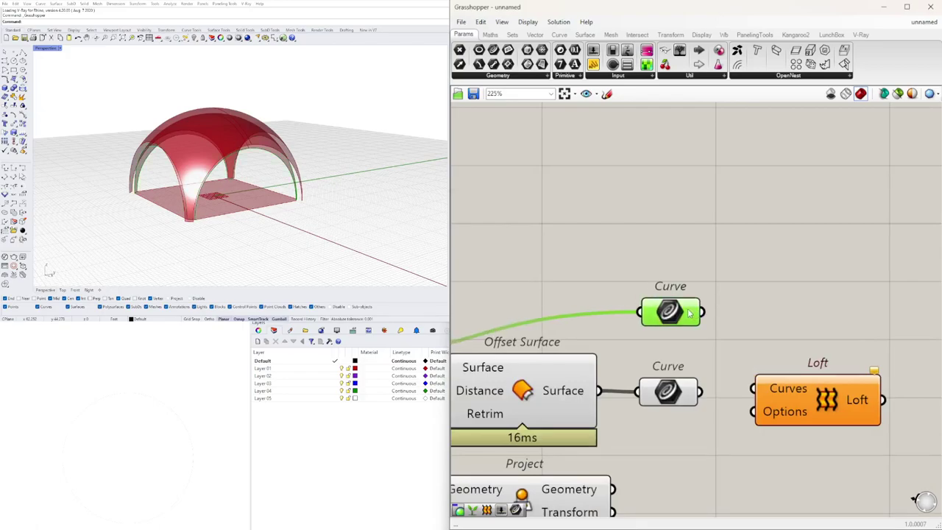
pyautogui.moveTo(747, 368); pyautogui.dragTo(785, 400)
pyautogui.moveTo(683, 341); pyautogui.dragTo(681, 338)
pyautogui.moveTo(669, 318); pyautogui.dragTo(671, 346)
pyautogui.click(673, 291)
pyautogui.scroll(-5, 673, 293)
pyautogui.moveTo(586, 339); pyautogui.dragTo(712, 340, button='right')
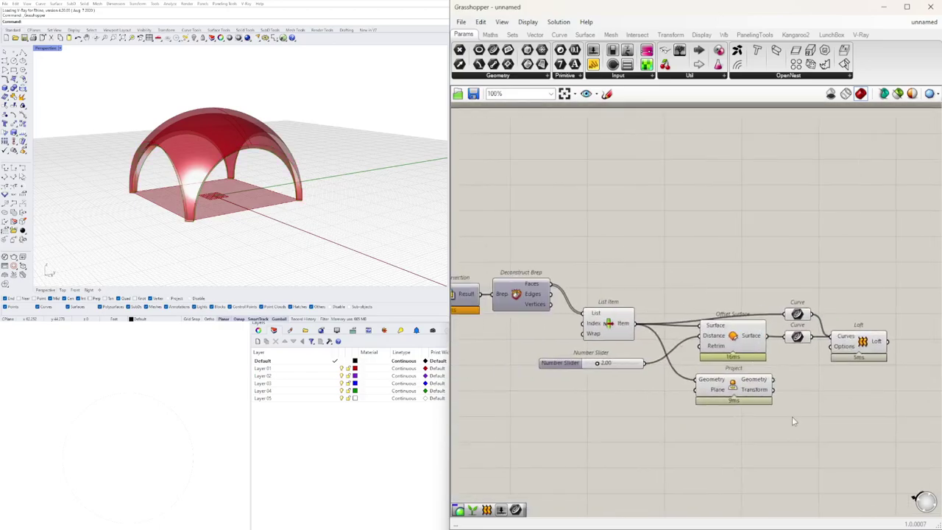
# Step: Align List Item with Deconstruct Brep and line up the 2.00 Number Slider with Offset Surface's Distance input
pyautogui.moveTo(626, 336); pyautogui.dragTo(613, 306)
pyautogui.click(655, 263)
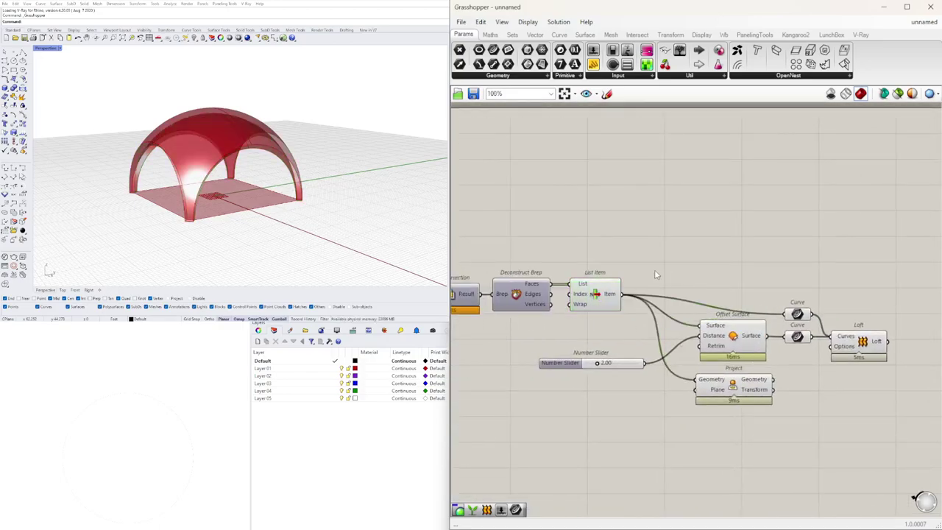
pyautogui.moveTo(558, 368); pyautogui.dragTo(547, 336)
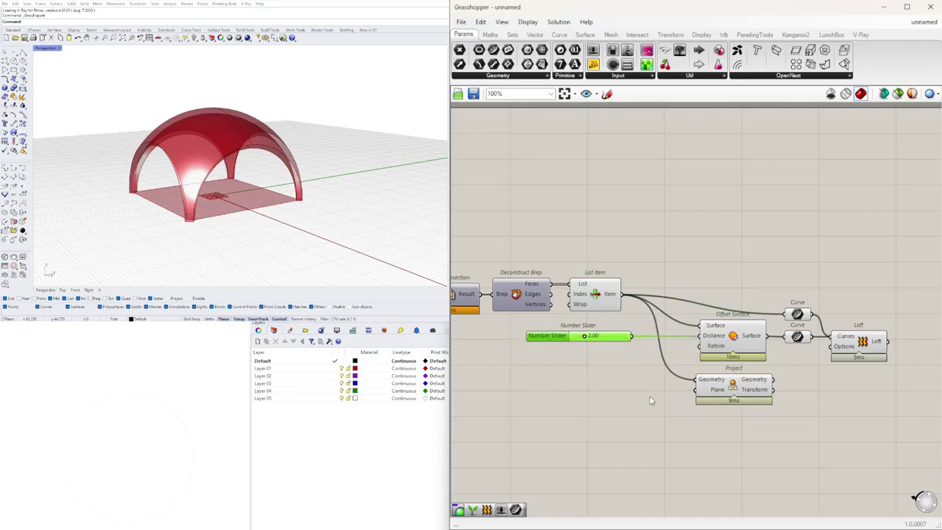
# Step: Stack the two Curve containers above each other and align the Loft component with the lower one
pyautogui.moveTo(797, 314); pyautogui.dragTo(800, 295)
pyautogui.moveTo(887, 427); pyautogui.dragTo(696, 327)
pyautogui.scroll(2, 745, 338)
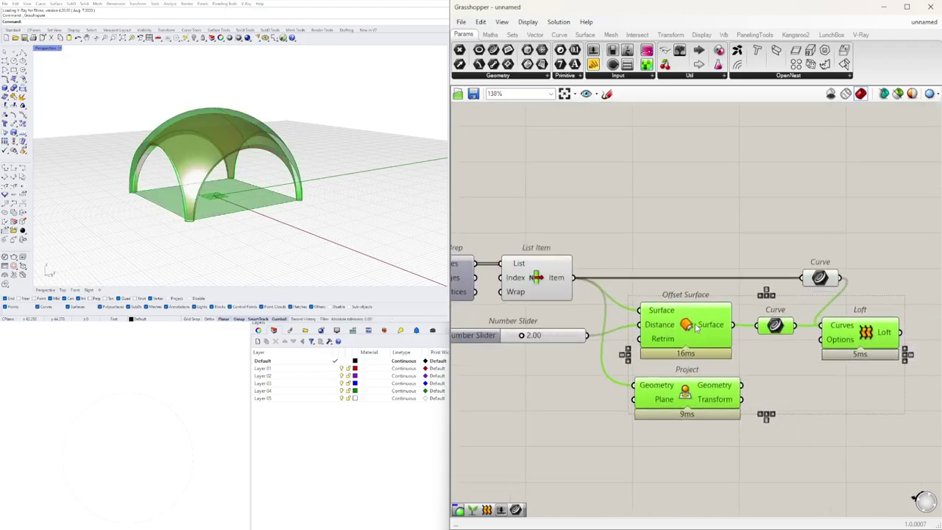
pyautogui.click(772, 279)
pyautogui.moveTo(825, 279); pyautogui.dragTo(776, 279)
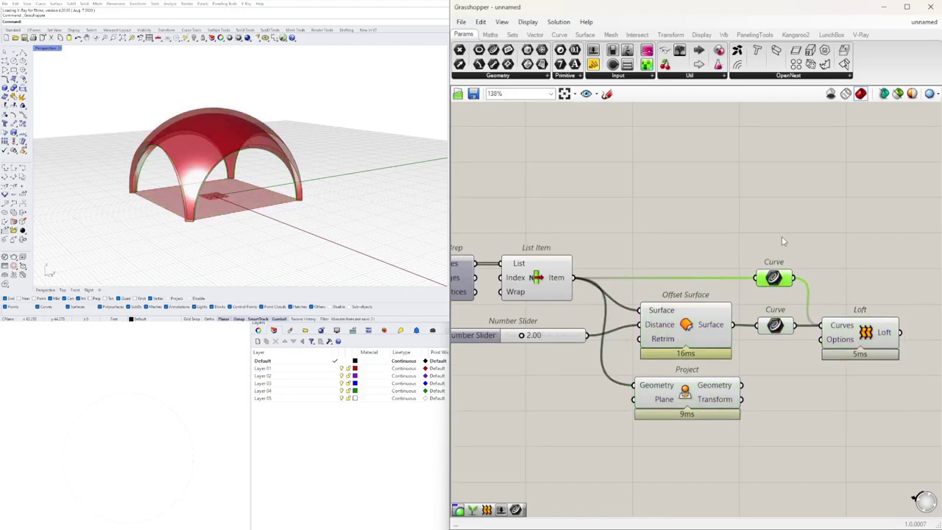
pyautogui.moveTo(860, 334); pyautogui.dragTo(871, 334)
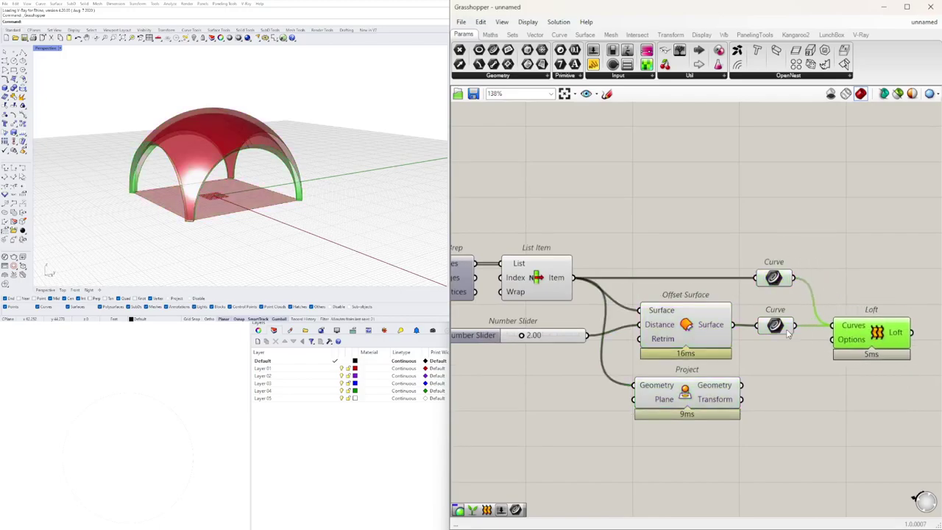
pyautogui.moveTo(776, 327); pyautogui.dragTo(776, 317)
pyautogui.moveTo(866, 334); pyautogui.dragTo(865, 320)
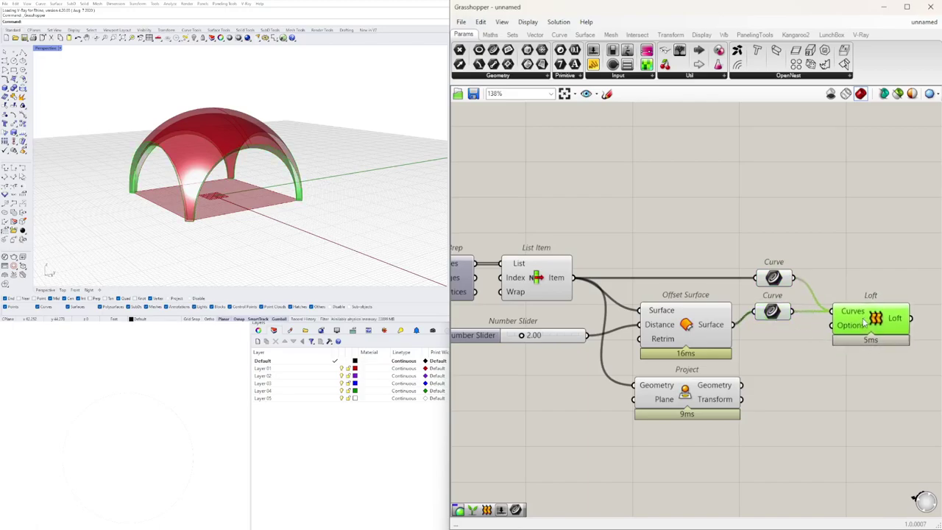
pyautogui.click(784, 329)
# Step: Reposition the Number Slider, and shift it slightly down together with the Offset Surface, Project, Curve and Loft components
pyautogui.scroll(-1, 602, 360)
pyautogui.moveTo(602, 360); pyautogui.dragTo(779, 378, button='right')
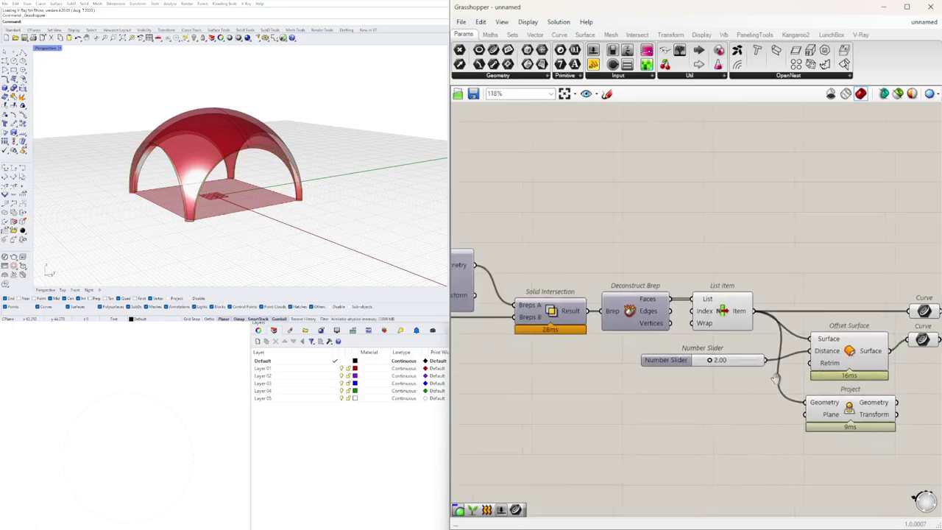
pyautogui.scroll(2, 692, 346)
pyautogui.moveTo(654, 362); pyautogui.dragTo(636, 349)
pyautogui.click(635, 402)
pyautogui.scroll(-4, 634, 402)
pyautogui.scroll(2, 869, 399)
pyautogui.moveTo(874, 401); pyautogui.dragTo(768, 298, button='right')
pyautogui.moveTo(843, 397); pyautogui.dragTo(576, 215)
pyautogui.keyDown('shift'); pyautogui.click(553, 283); pyautogui.keyUp('shift')
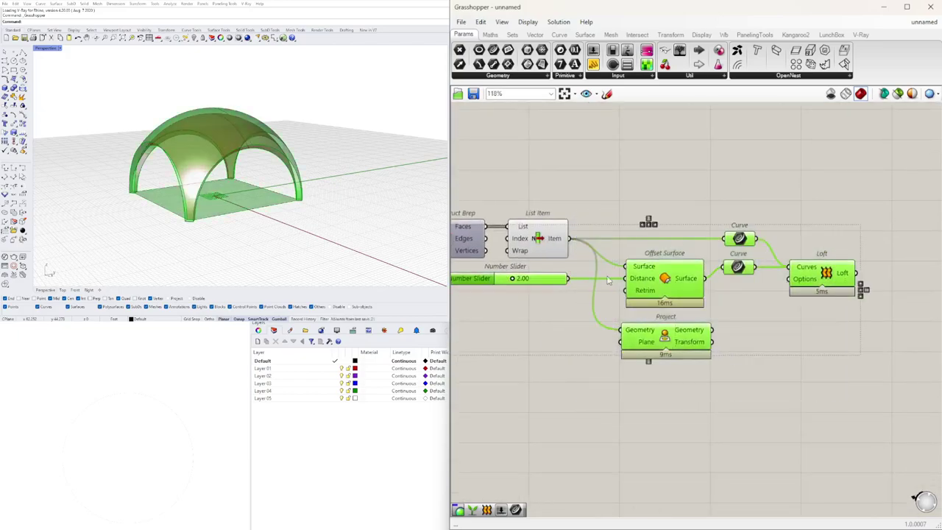
pyautogui.moveTo(657, 274); pyautogui.dragTo(657, 281)
pyautogui.click(796, 204)
pyautogui.moveTo(796, 204); pyautogui.dragTo(743, 249, button='right')
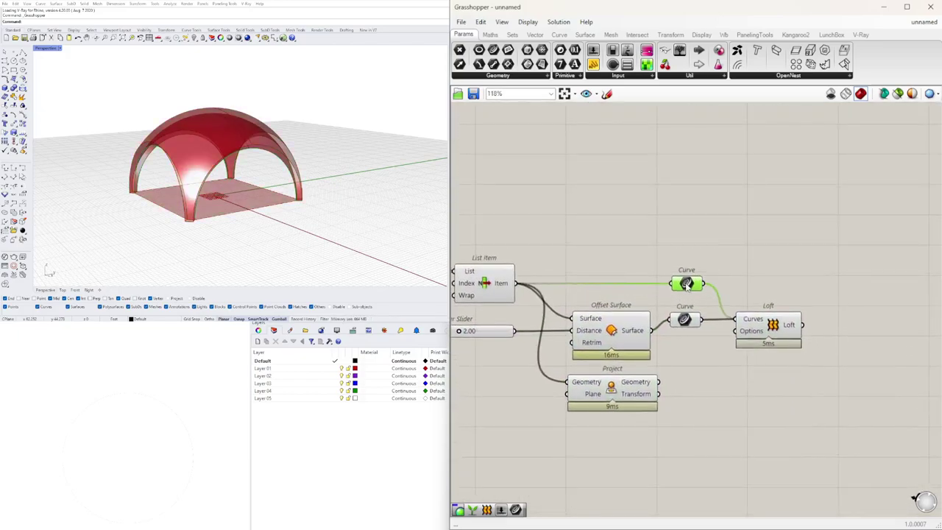
# Step: Examine the Loft, Offset Surface, List Item and Project geometry in the 3D view by selecting their components
pyautogui.click(762, 331)
pyautogui.moveTo(335, 185); pyautogui.dragTo(306, 212, button='right')
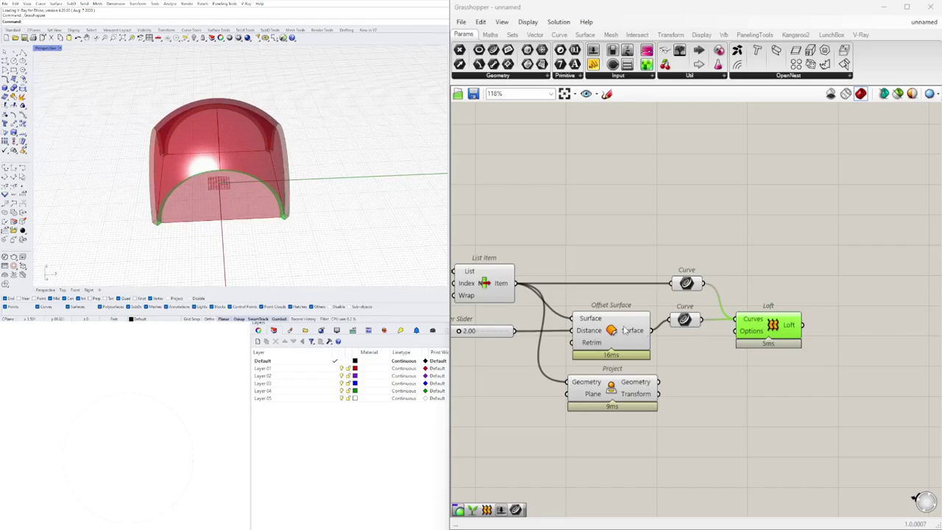
pyautogui.click(625, 330)
pyautogui.click(488, 286)
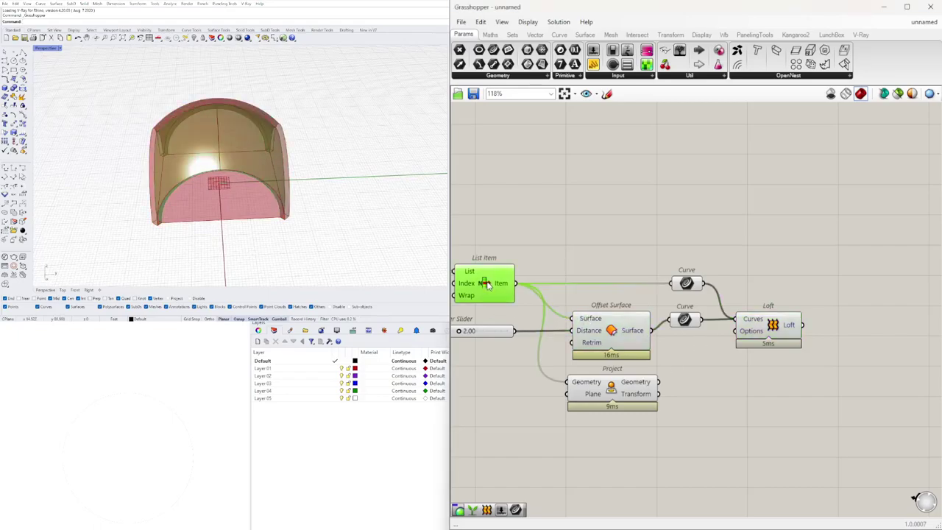
pyautogui.moveTo(188, 213); pyautogui.dragTo(178, 195, button='right')
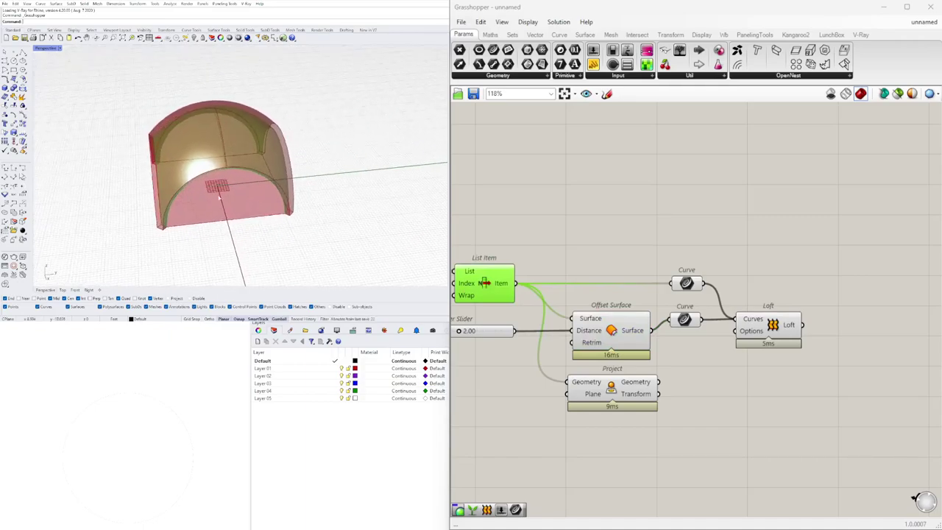
pyautogui.click(773, 325)
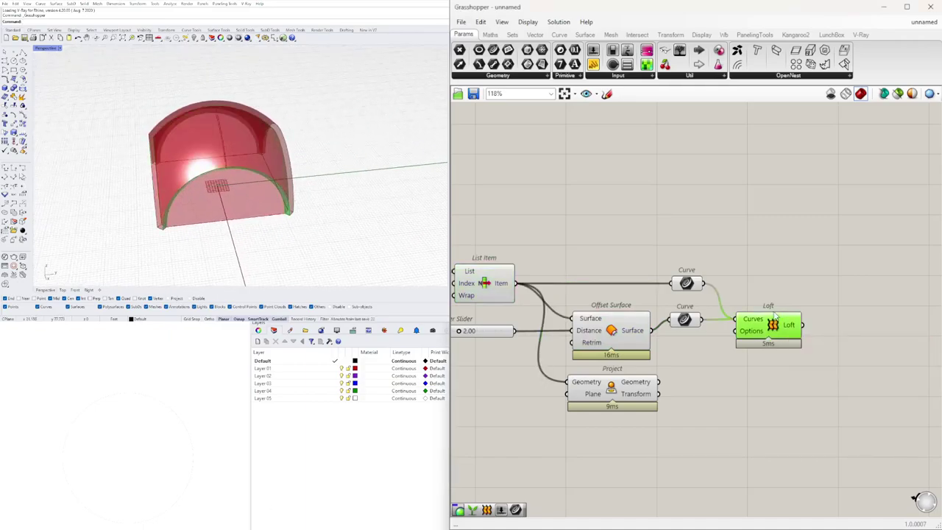
pyautogui.keyDown('shift'); pyautogui.click(610, 332); pyautogui.keyUp('shift')
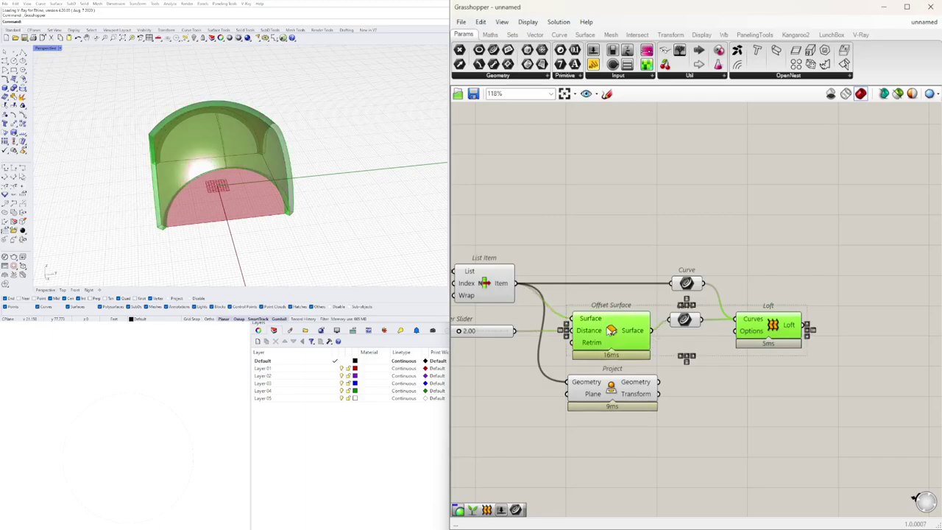
pyautogui.keyDown('shift'); pyautogui.click(610, 398); pyautogui.keyUp('shift')
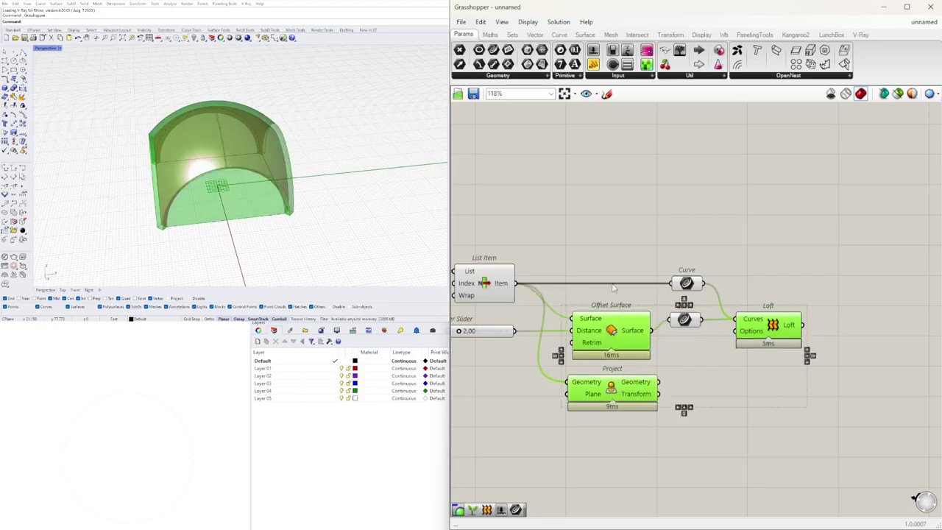
pyautogui.click(617, 297)
pyautogui.moveTo(617, 297); pyautogui.dragTo(629, 299, button='right')
pyautogui.click(504, 286)
# Step: Add a Brep Join component, connect the List Item, Offset Surface and Loft outputs to its Breps input, and flatten that input
pyautogui.doubleClick(608, 248)
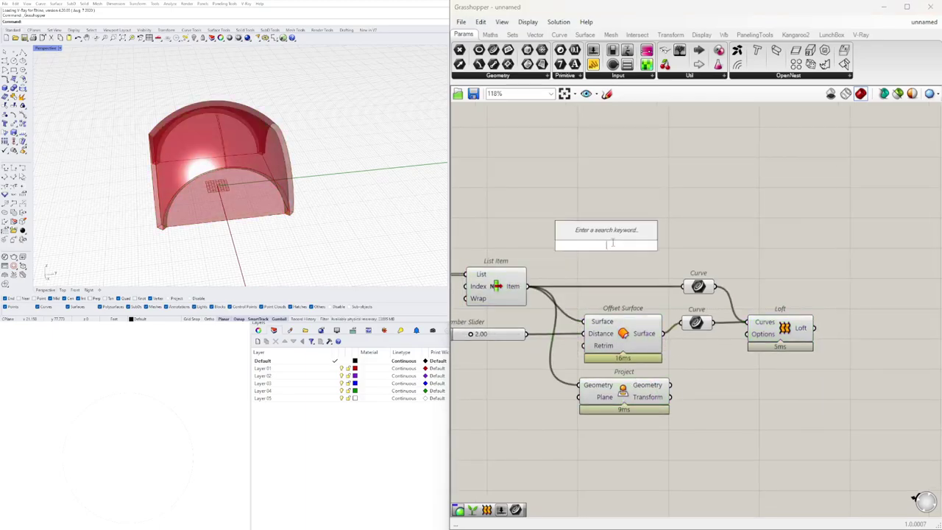
pyautogui.write('join')
pyautogui.click(583, 222)
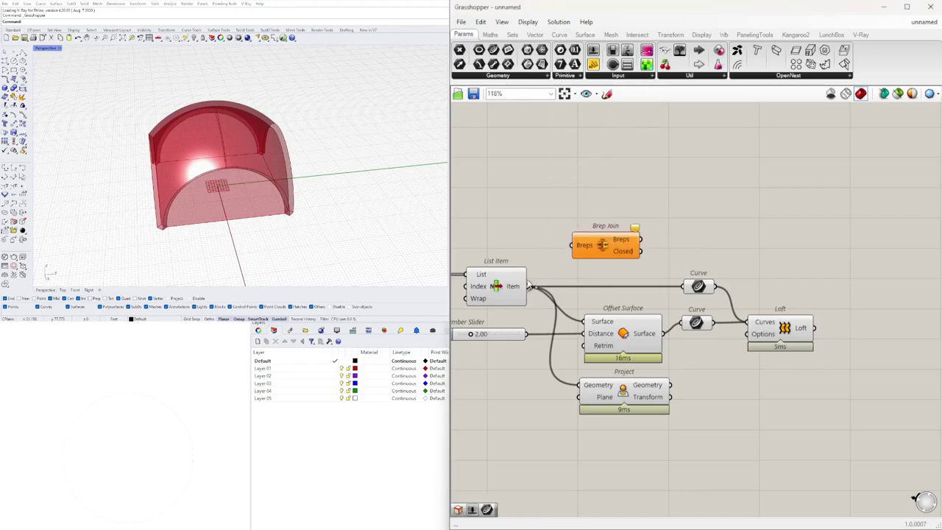
pyautogui.moveTo(578, 245); pyautogui.dragTo(851, 312)
pyautogui.click(638, 339)
pyautogui.rightClick(846, 305)
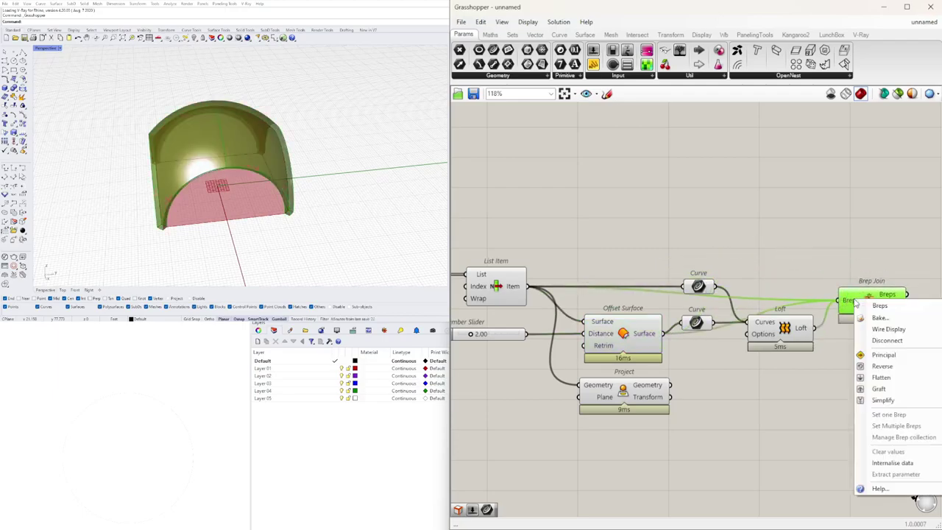
pyautogui.click(885, 379)
# Step: Align Brep Join with List Item, and spread out the Curve, Offset Surface, Loft and Project components for clearer wiring
pyautogui.moveTo(863, 319); pyautogui.dragTo(890, 308)
pyautogui.click(782, 275)
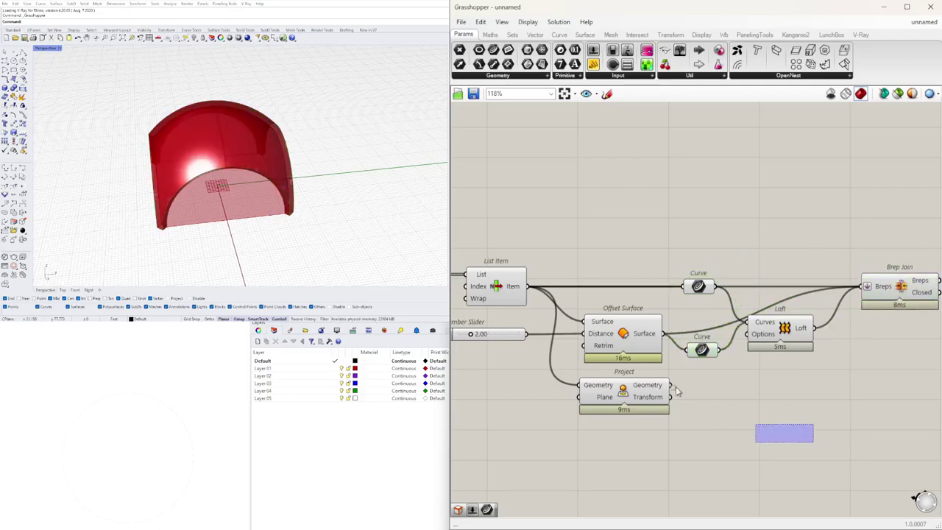
pyautogui.moveTo(724, 409); pyautogui.dragTo(454, 321)
pyautogui.moveTo(610, 342); pyautogui.dragTo(615, 368)
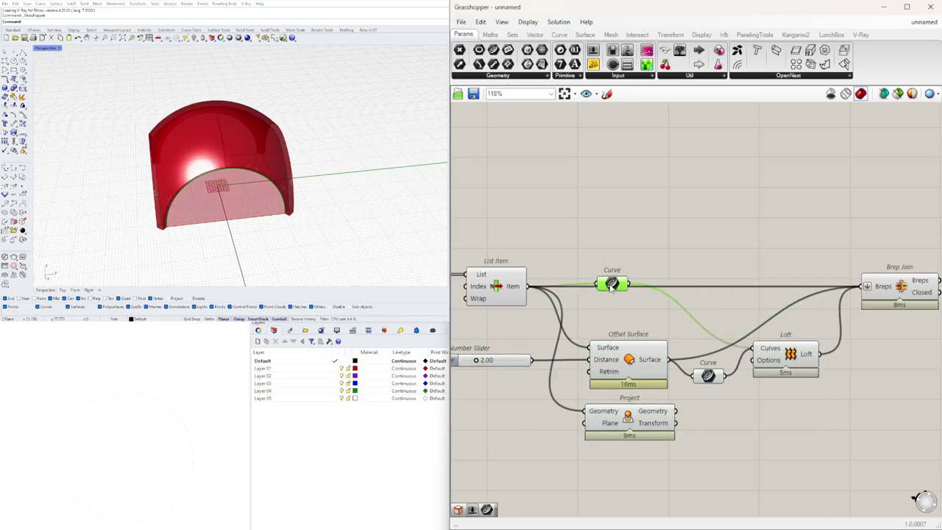
pyautogui.click(664, 261)
# Step: Hide the preview of every component from List Item through Loft so only the joined brep is shown
pyautogui.moveTo(873, 290); pyautogui.dragTo(746, 293, button='right')
pyautogui.click(770, 290)
pyautogui.moveTo(353, 213); pyautogui.dragTo(247, 254, button='right')
pyautogui.scroll(-2, 685, 399)
pyautogui.moveTo(684, 398); pyautogui.dragTo(813, 397, button='right')
pyautogui.moveTo(813, 443); pyautogui.dragTo(581, 294)
pyautogui.middleClick(603, 283)
pyautogui.click(636, 252)
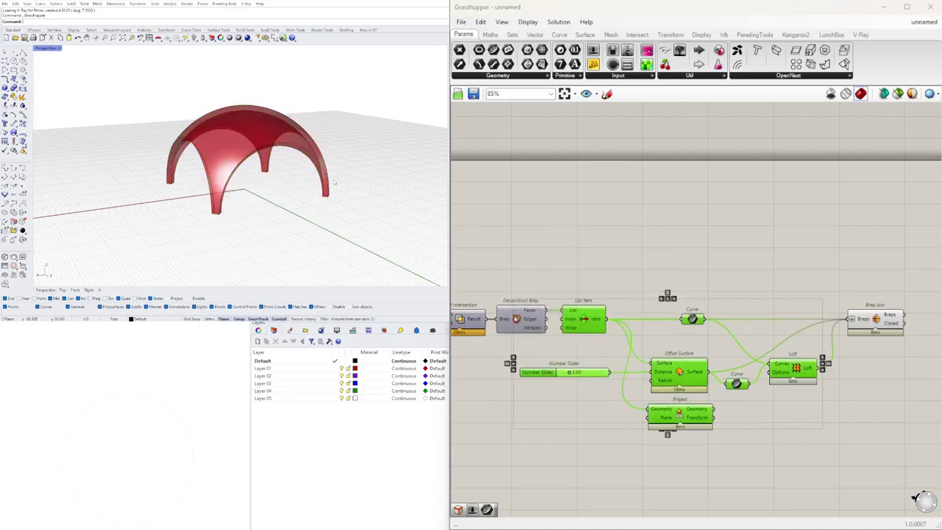
pyautogui.moveTo(356, 181); pyautogui.dragTo(380, 188, button='right')
pyautogui.click(669, 239)
# Step: Turn the preview of the Project component back on
pyautogui.rightClick(682, 416)
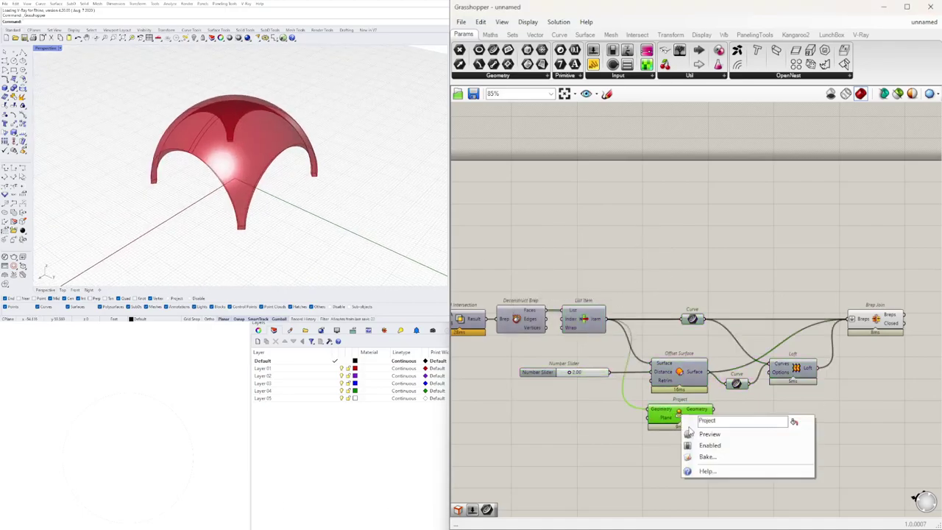
pyautogui.click(705, 433)
pyautogui.moveTo(331, 235); pyautogui.dragTo(259, 166, button='right')
pyautogui.moveTo(718, 427); pyautogui.dragTo(718, 382, button='right')
# Step: Add an Area component beside Project and connect Project's Geometry output to it
pyautogui.doubleClick(811, 393)
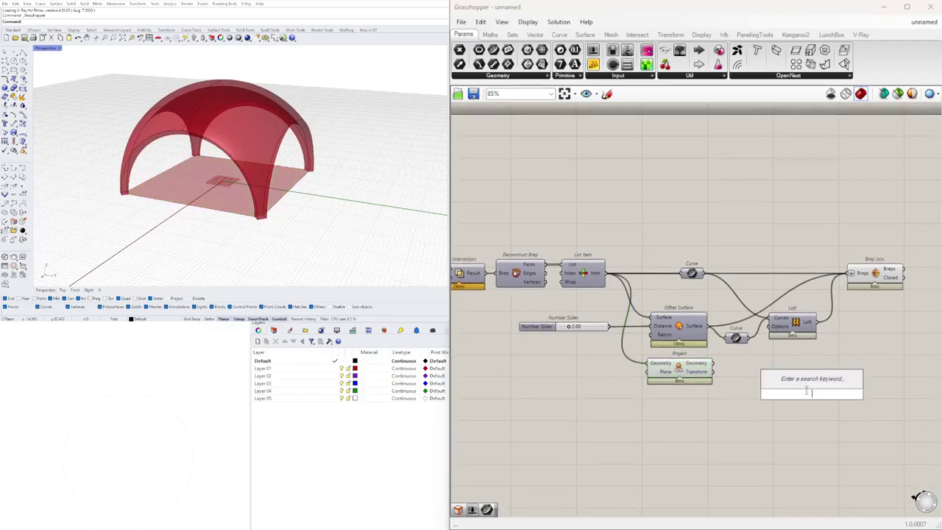
pyautogui.write('area')
pyautogui.click(789, 384)
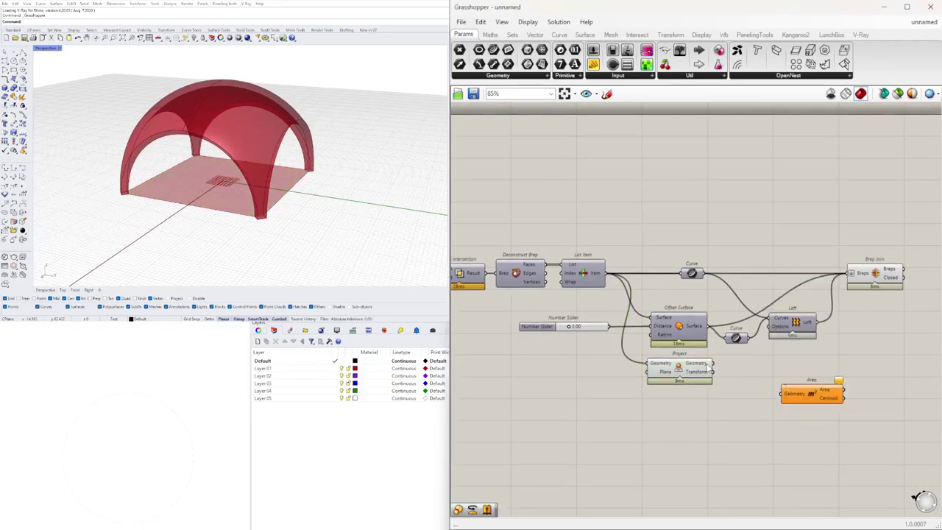
pyautogui.moveTo(799, 397); pyautogui.dragTo(756, 374)
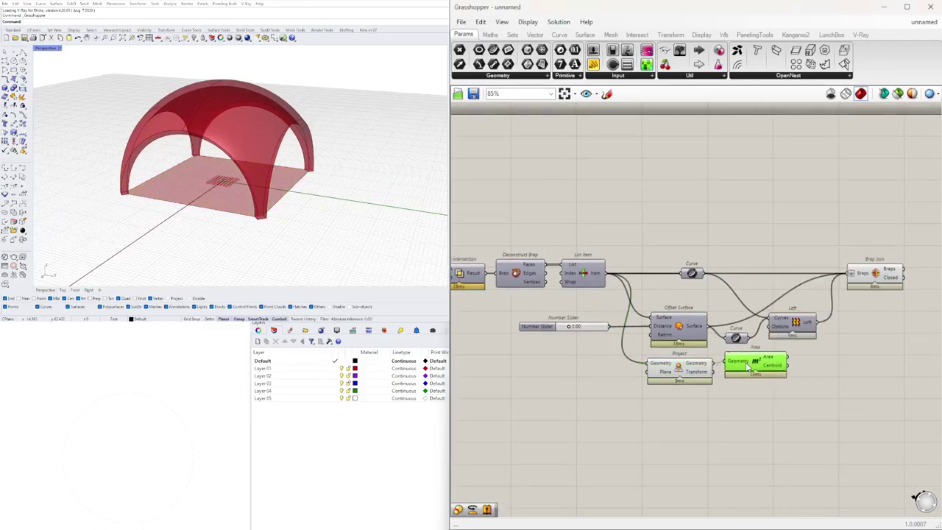
pyautogui.doubleClick(876, 383)
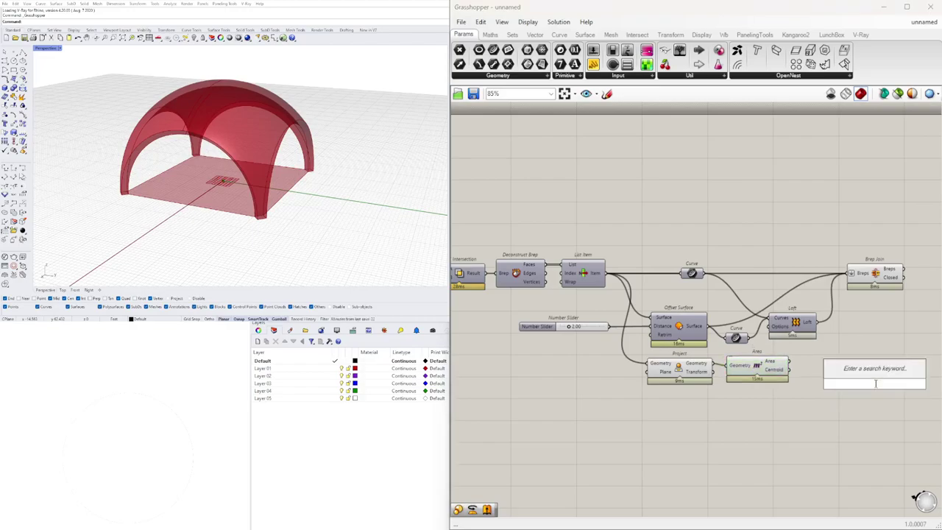
pyautogui.write('di')
pyautogui.press('BackSpace')
pyautogui.press('Escape')
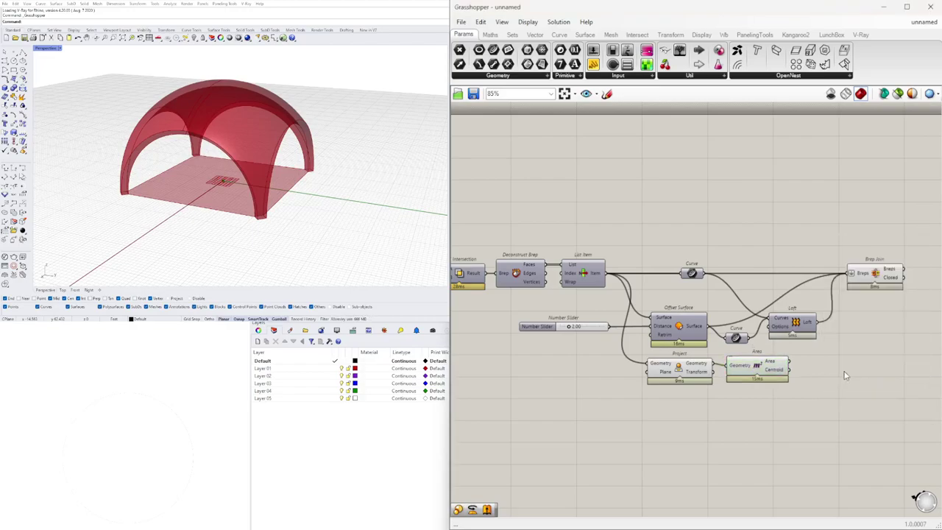
# Step: Add a Circle component with Plane and Radius inputs beside Area, and align Area with the Project component
pyautogui.doubleClick(843, 369)
pyautogui.write('cir')
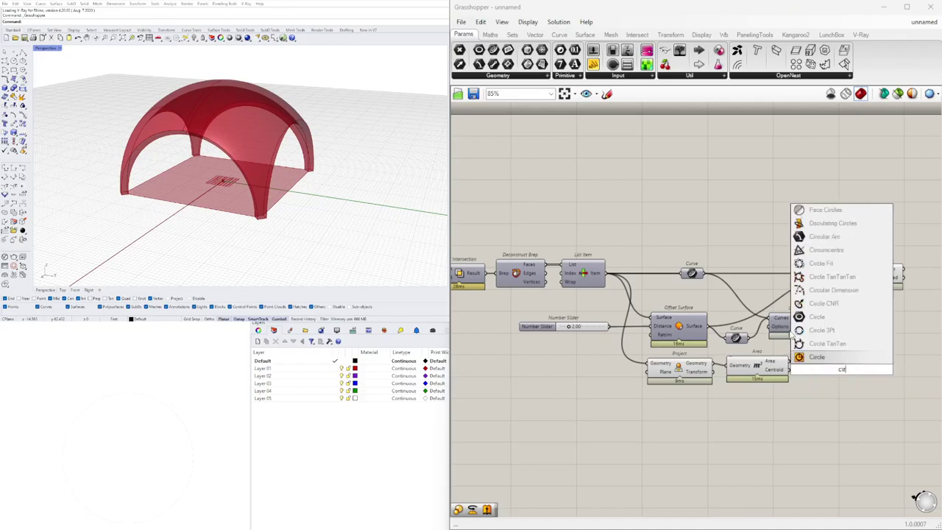
pyautogui.click(817, 357)
pyautogui.scroll(4, 772, 373)
pyautogui.moveTo(745, 373); pyautogui.dragTo(740, 370)
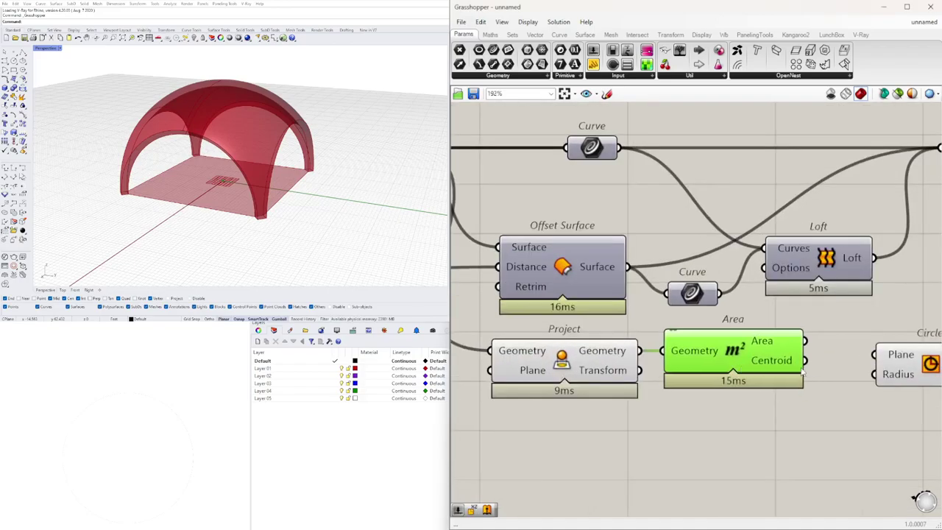
# Step: Connect Area's Centroid to Circle's Plane and the sphere's radius slider to Circle's Radius
pyautogui.moveTo(832, 427); pyautogui.dragTo(695, 424, button='right')
pyautogui.moveTo(794, 365); pyautogui.dragTo(796, 399)
pyautogui.scroll(-4, 595, 411)
pyautogui.moveTo(494, 408); pyautogui.dragTo(728, 366, button='right')
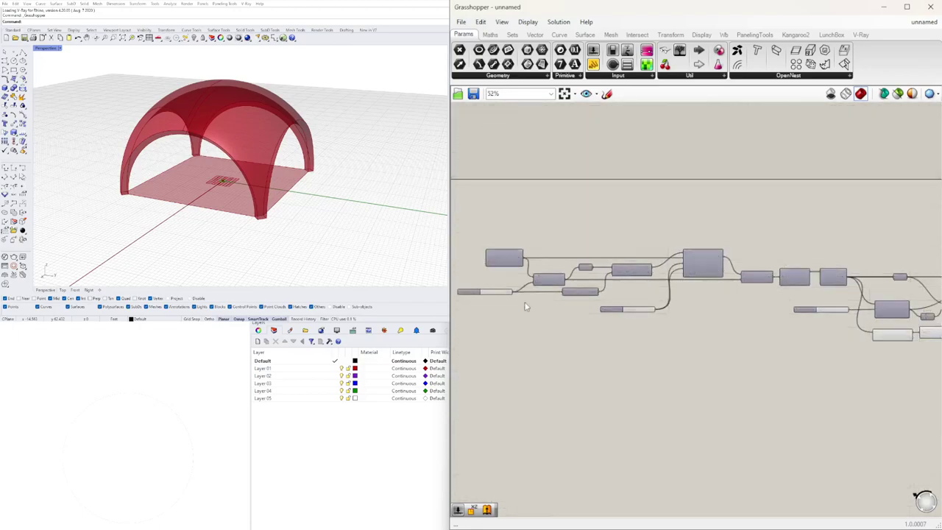
pyautogui.scroll(-4, 585, 329)
pyautogui.moveTo(520, 291); pyautogui.dragTo(900, 319)
pyautogui.scroll(4, 877, 378)
pyautogui.moveTo(887, 346); pyautogui.dragTo(763, 354, button='right')
pyautogui.moveTo(223, 189); pyautogui.dragTo(200, 215, button='right')
# Step: Add a Multiplication component that doubles the sphere radius slider's value, connect the slider to input A, and place it near Circle
pyautogui.scroll(1, 710, 335)
pyautogui.scroll(-2, 711, 334)
pyautogui.moveTo(561, 349); pyautogui.dragTo(727, 338, button='right')
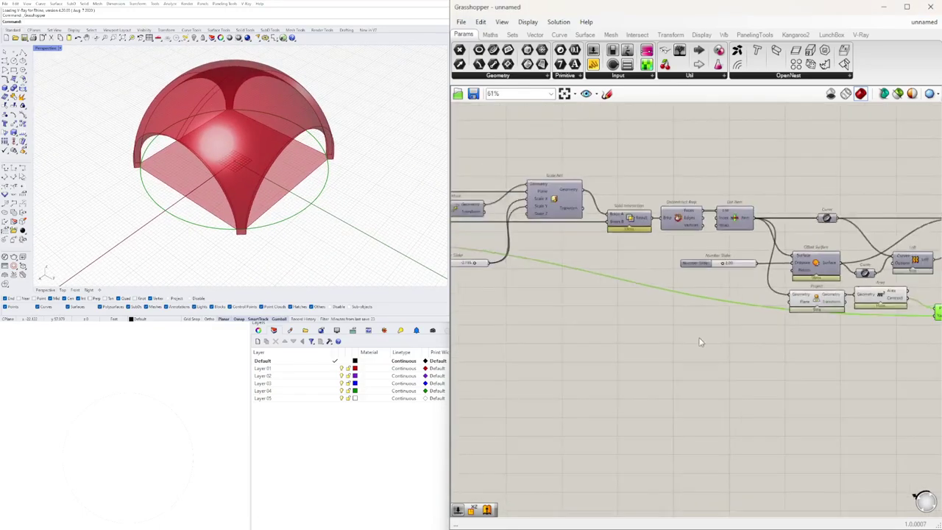
pyautogui.scroll(-1, 728, 338)
pyautogui.moveTo(479, 274); pyautogui.dragTo(627, 286, button='right')
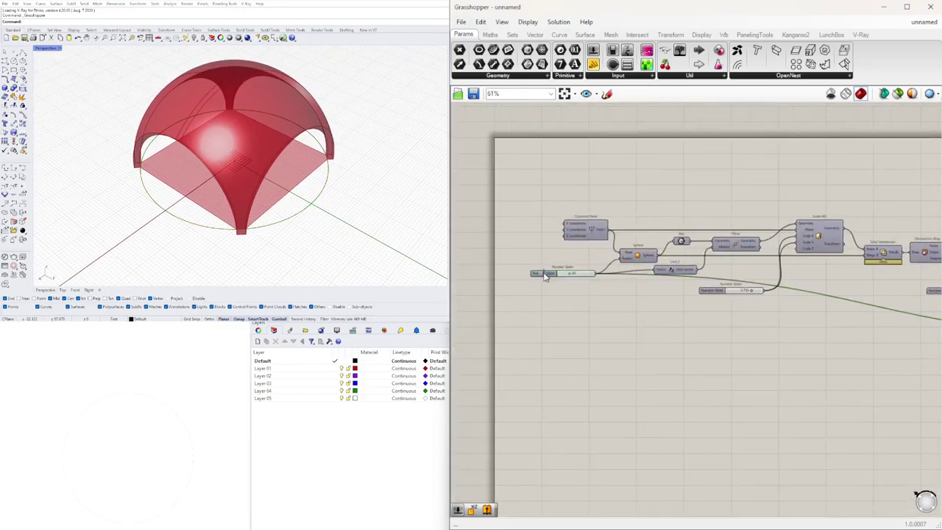
pyautogui.scroll(4, 631, 299)
pyautogui.doubleClick(634, 298)
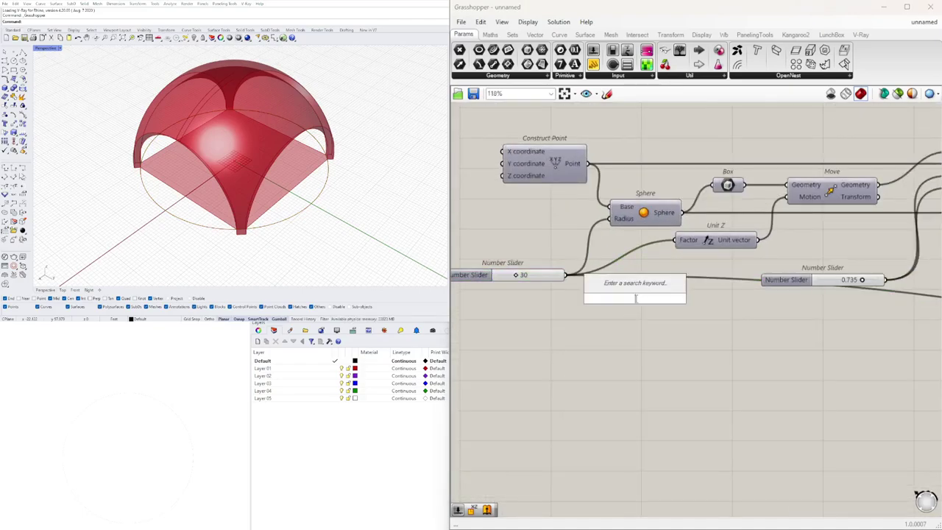
pyautogui.press('Return')
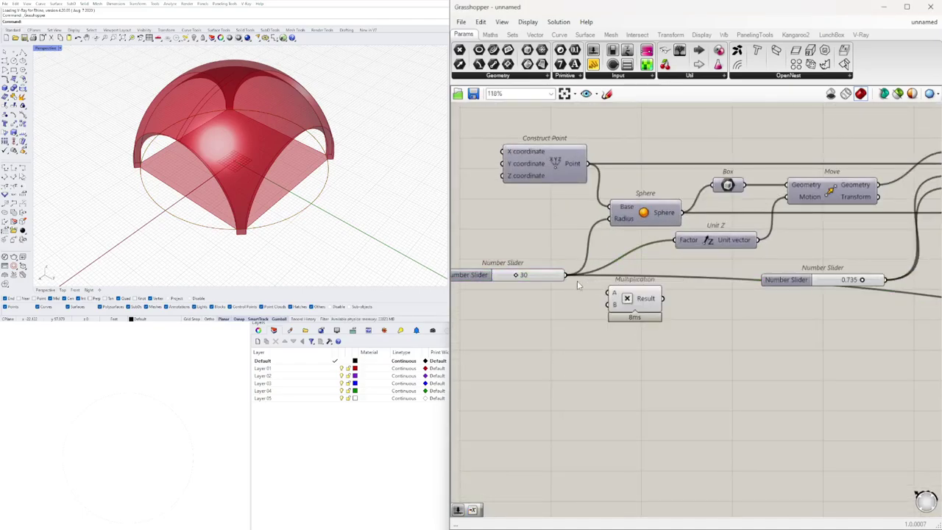
pyautogui.moveTo(600, 291); pyautogui.dragTo(610, 293)
pyautogui.moveTo(627, 298); pyautogui.dragTo(773, 326)
pyautogui.scroll(-5, 694, 342)
pyautogui.scroll(4, 891, 364)
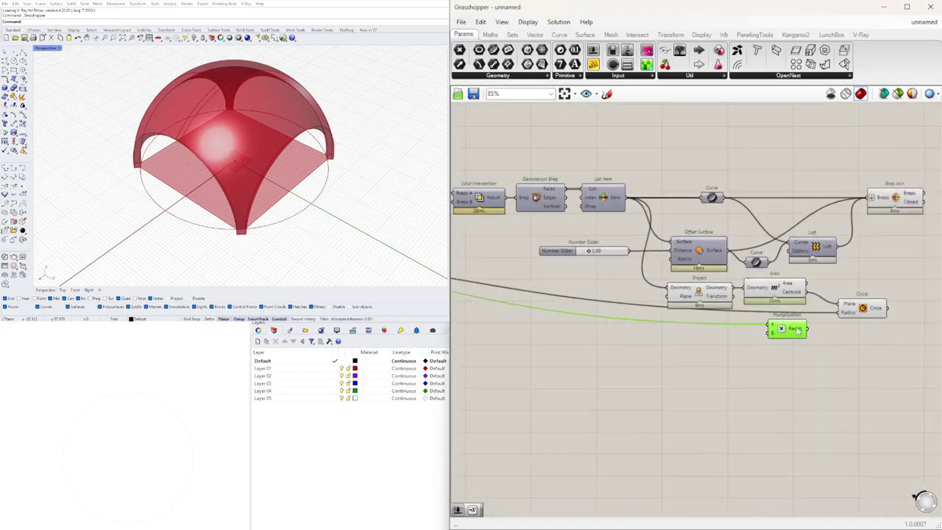
# Step: Connect Multiplication's Result to Circle's Radius in place of the slider, and align Multiplication beneath Area
pyautogui.scroll(5, 787, 331)
pyautogui.moveTo(872, 318); pyautogui.dragTo(870, 312)
pyautogui.moveTo(771, 356); pyautogui.dragTo(772, 342)
pyautogui.click(819, 362)
pyautogui.moveTo(820, 363); pyautogui.dragTo(611, 385, button='right')
pyautogui.click(673, 322)
pyautogui.moveTo(673, 322); pyautogui.dragTo(673, 325)
pyautogui.moveTo(681, 328); pyautogui.dragTo(666, 338, button='right')
pyautogui.moveTo(666, 338); pyautogui.dragTo(654, 359)
# Step: Add a Divide Curve component beside Circle and connect Circle's output to its Curve input
pyautogui.click(860, 367)
pyautogui.moveTo(860, 367); pyautogui.dragTo(762, 348, button='right')
pyautogui.doubleClick(763, 348)
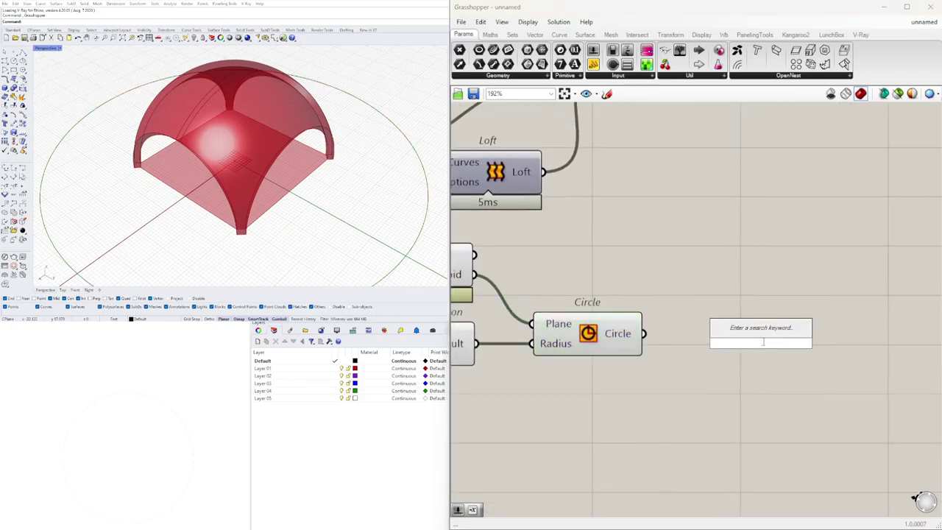
pyautogui.write('div')
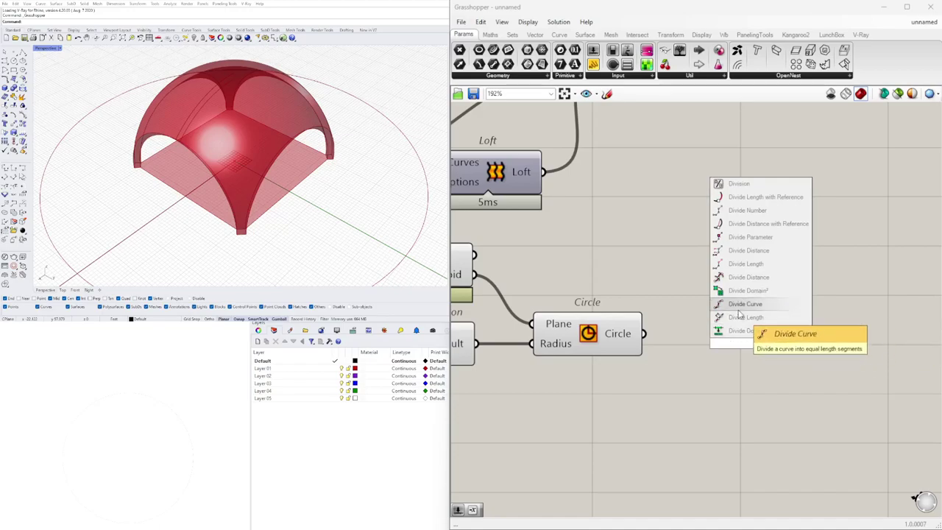
pyautogui.click(746, 304)
pyautogui.moveTo(695, 328); pyautogui.dragTo(695, 327)
pyautogui.moveTo(734, 342); pyautogui.dragTo(731, 352)
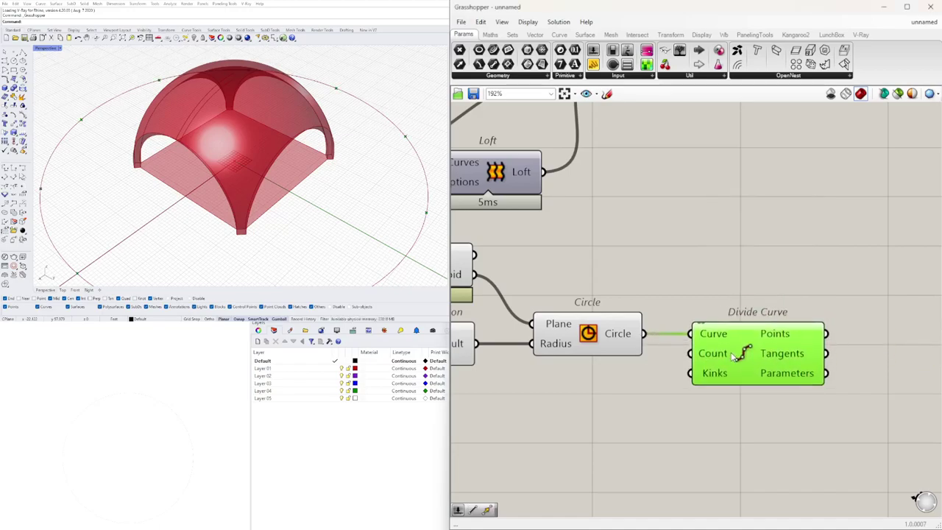
# Step: Add a number slider set to 4 and connect it to Divide Curve's Count input
pyautogui.click(505, 406)
pyautogui.write('4')
pyautogui.press('Return')
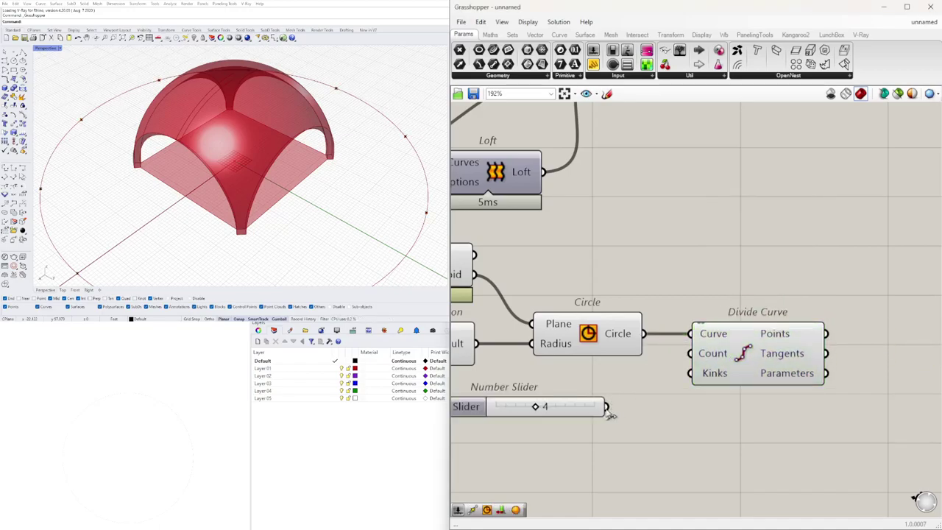
pyautogui.moveTo(584, 414); pyautogui.dragTo(651, 395)
pyautogui.moveTo(768, 332); pyautogui.dragTo(801, 332)
# Step: Add a Line component with Start Point and End Point inputs beside Divide Curve
pyautogui.scroll(-5, 611, 313)
pyautogui.scroll(-2, 618, 319)
pyautogui.moveTo(619, 319); pyautogui.dragTo(719, 308, button='right')
pyautogui.scroll(-4, 880, 306)
pyautogui.scroll(4, 836, 293)
pyautogui.scroll(6, 837, 293)
pyautogui.click(812, 298)
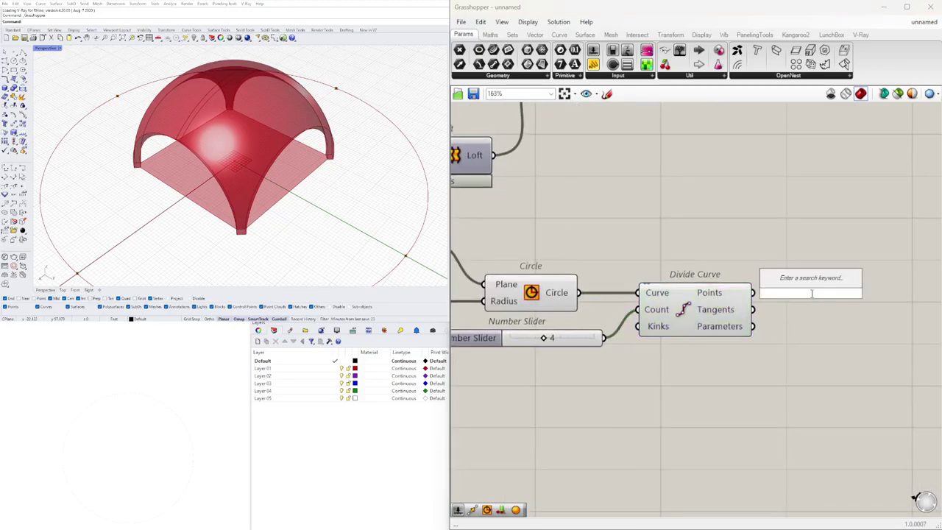
pyautogui.write('line')
pyautogui.click(787, 202)
pyautogui.moveTo(812, 290); pyautogui.dragTo(828, 256)
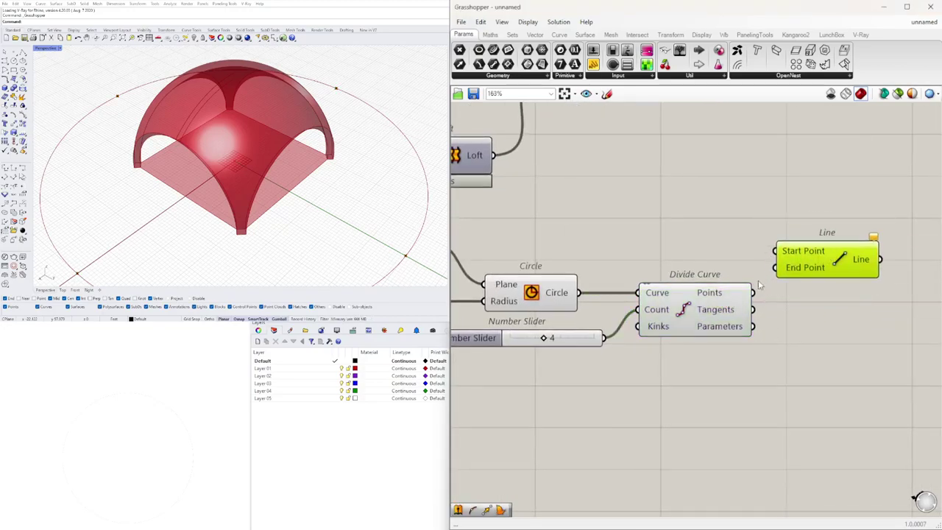
# Step: Rearrange Divide Curve and its slider, then connect Circle to Line's Start Point and Divide Curve's Points to its End Point
pyautogui.moveTo(713, 383); pyautogui.dragTo(608, 302)
pyautogui.moveTo(690, 305); pyautogui.dragTo(665, 312)
pyautogui.click(672, 263)
pyautogui.moveTo(557, 346)
pyautogui.mouseDown()
pyautogui.moveTo(561, 337)
pyautogui.moveTo(553, 345)
pyautogui.mouseUp()
pyautogui.click(605, 388)
pyautogui.moveTo(664, 316); pyautogui.dragTo(659, 340)
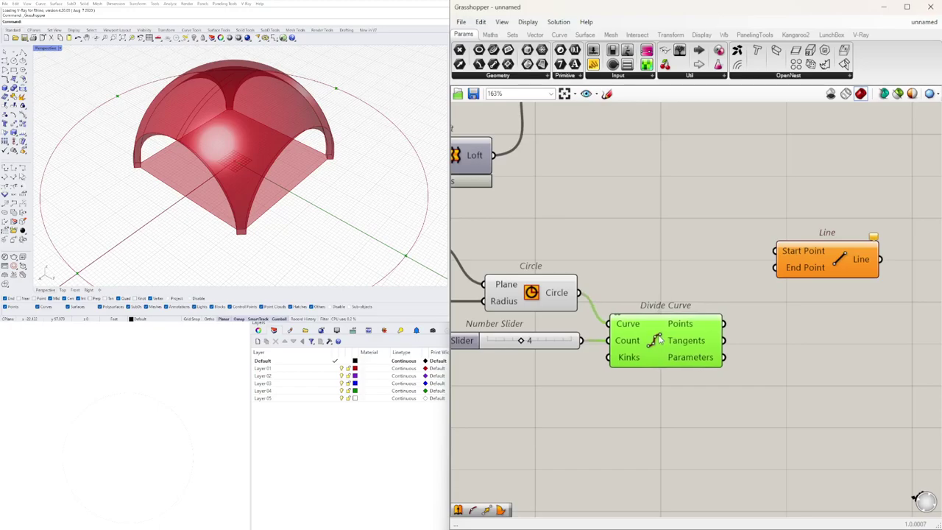
pyautogui.moveTo(814, 267); pyautogui.dragTo(809, 289)
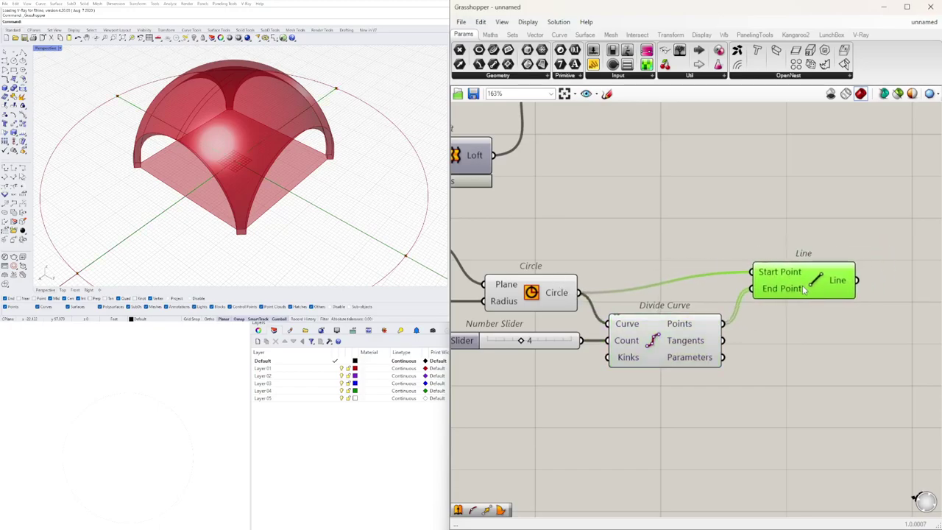
# Step: Add a Surface Split component to the right of Line
pyautogui.moveTo(295, 160); pyautogui.dragTo(144, 188, button='right')
pyautogui.scroll(-5, 300, 148)
pyautogui.scroll(5, 275, 177)
pyautogui.moveTo(795, 307); pyautogui.dragTo(661, 309, button='right')
pyautogui.scroll(-4, 661, 310)
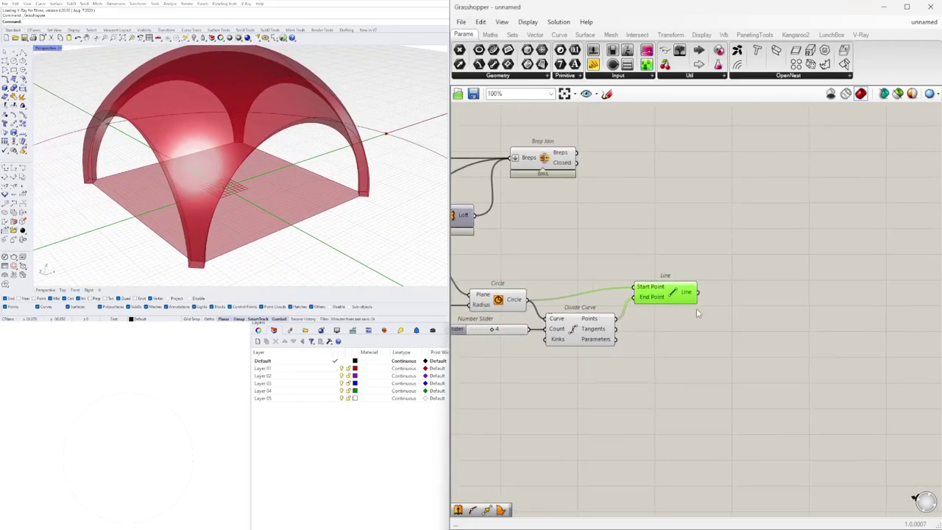
pyautogui.doubleClick(633, 243)
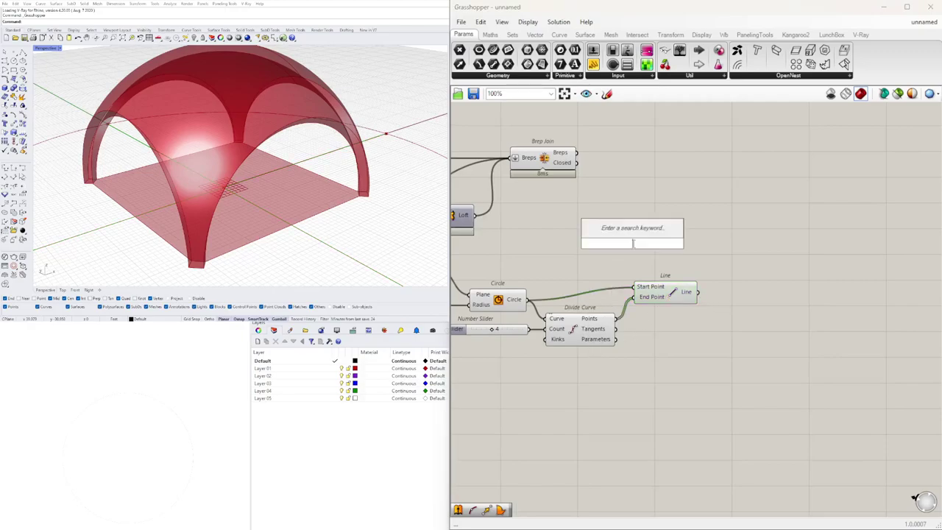
pyautogui.write('split')
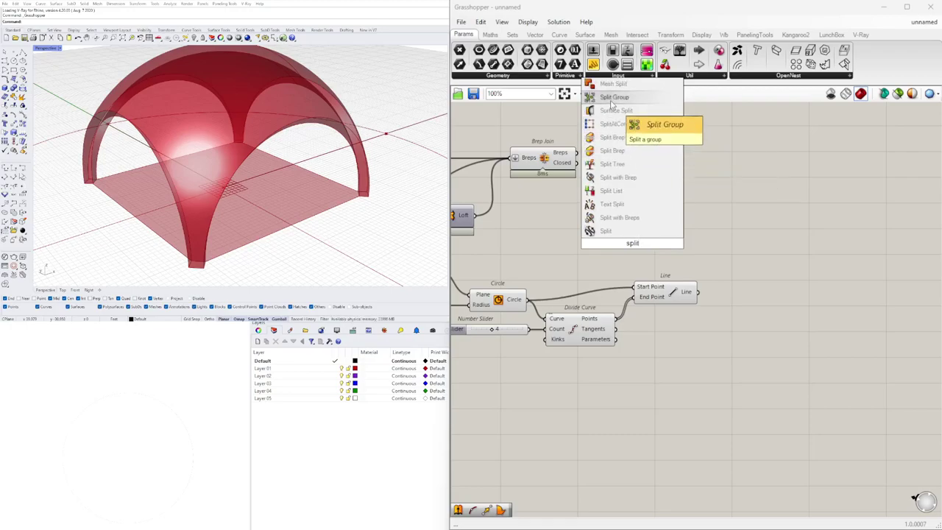
pyautogui.click(616, 112)
pyautogui.moveTo(627, 253); pyautogui.dragTo(734, 267)
# Step: Connect Line's output to Surface Split's Curves and Project's Geometry output to its Surface input
pyautogui.moveTo(656, 295); pyautogui.dragTo(651, 312)
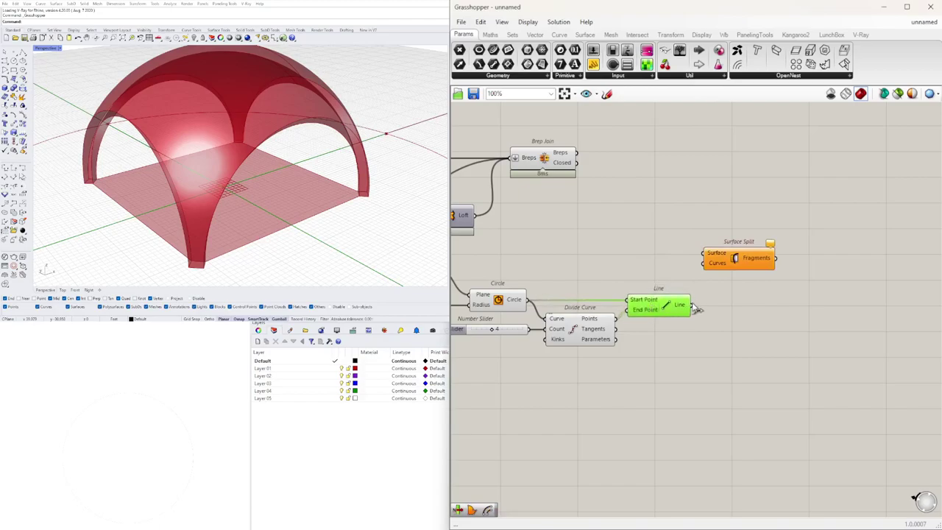
pyautogui.moveTo(722, 264); pyautogui.dragTo(738, 292)
pyautogui.moveTo(585, 248); pyautogui.dragTo(762, 240, button='right')
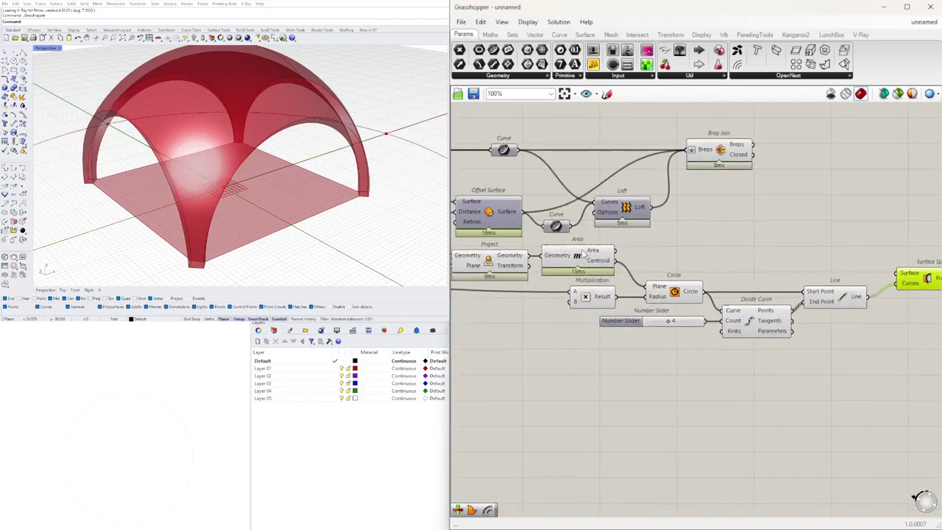
pyautogui.click(492, 268)
pyautogui.moveTo(878, 255)
pyautogui.mouseDown()
pyautogui.moveTo(897, 273)
pyautogui.moveTo(925, 275)
pyautogui.moveTo(919, 269)
pyautogui.mouseUp()
pyautogui.click(879, 240)
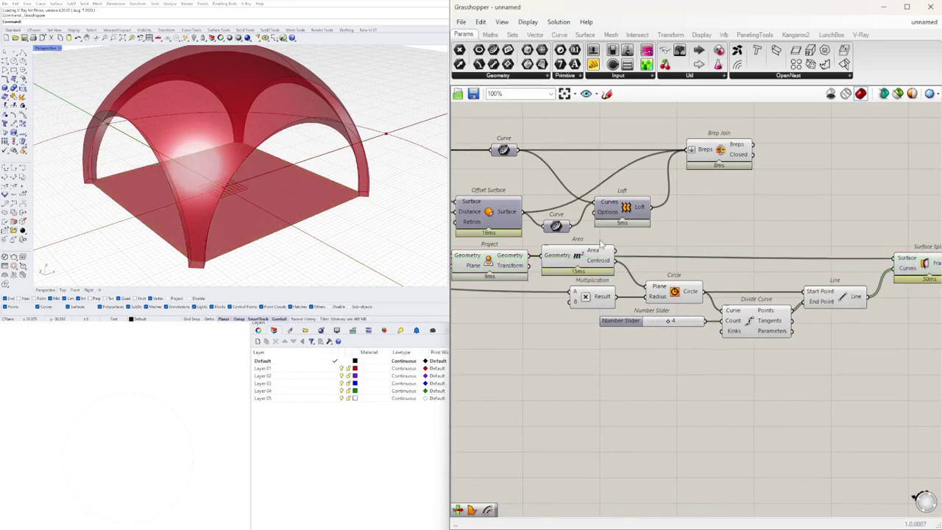
# Step: Move the components from Area through Line lower, clear of the wire running from Project to Surface Split
pyautogui.moveTo(620, 260); pyautogui.dragTo(735, 254, button='right')
pyautogui.scroll(-2, 735, 254)
pyautogui.scroll(2, 681, 265)
pyautogui.click(710, 252)
pyautogui.click(623, 247)
pyautogui.moveTo(902, 349); pyautogui.dragTo(735, 323, button='right')
pyautogui.click(833, 357)
pyautogui.scroll(-2, 833, 357)
pyautogui.moveTo(884, 362); pyautogui.dragTo(597, 239)
pyautogui.moveTo(593, 245); pyautogui.dragTo(594, 261)
pyautogui.click(631, 231)
# Step: Align Surface Split horizontally with the Project component's Geometry output
pyautogui.scroll(2, 800, 259)
pyautogui.moveTo(866, 274); pyautogui.dragTo(869, 252)
pyautogui.click(739, 264)
pyautogui.scroll(-4, 739, 264)
pyautogui.moveTo(739, 264); pyautogui.dragTo(782, 290, button='right')
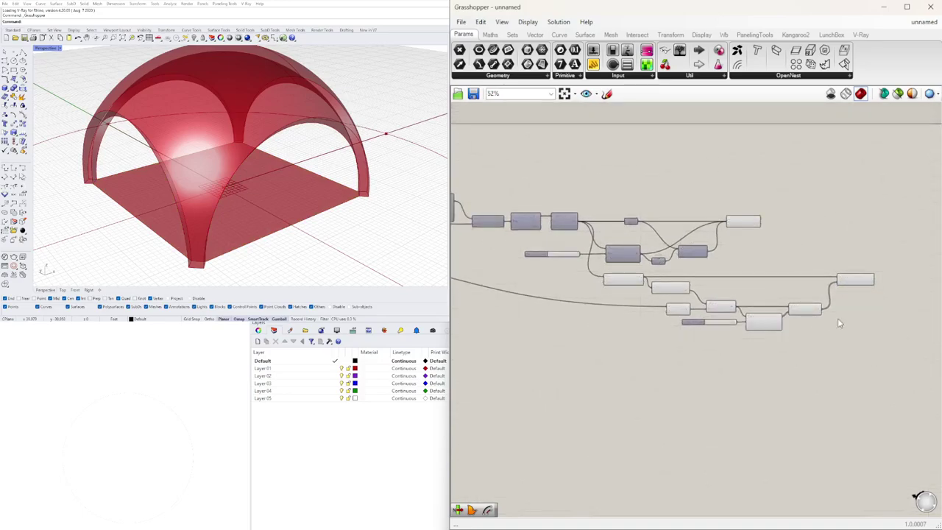
pyautogui.scroll(3, 854, 272)
pyautogui.moveTo(854, 272); pyautogui.dragTo(773, 259, button='right')
pyautogui.click(792, 270)
# Step: Hide the preview of the Circle, Divide Curve and Line components
pyautogui.moveTo(686, 347); pyautogui.dragTo(783, 314, button='right')
pyautogui.moveTo(836, 374); pyautogui.dragTo(533, 246)
pyautogui.moveTo(804, 381); pyautogui.dragTo(505, 236)
pyautogui.scroll(1, 508, 239)
pyautogui.middleClick(508, 239)
pyautogui.click(542, 206)
# Step: Flatten the Curves input of Surface Split
pyautogui.moveTo(860, 246); pyautogui.dragTo(589, 267, button='right')
pyautogui.moveTo(412, 180); pyautogui.dragTo(371, 168, button='right')
pyautogui.moveTo(674, 264); pyautogui.dragTo(701, 264)
pyautogui.rightClick(669, 263)
pyautogui.click(698, 342)
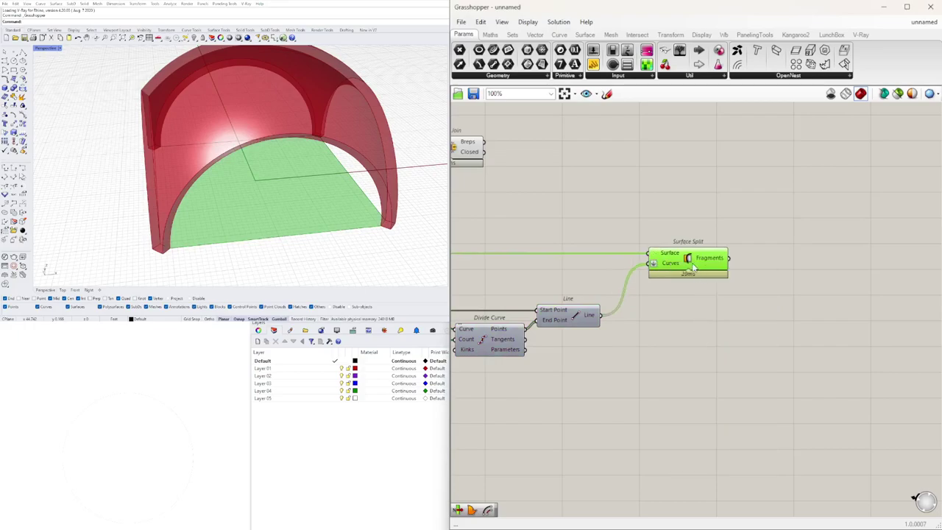
# Step: Turn off the preview of the Project component
pyautogui.moveTo(640, 245); pyautogui.dragTo(899, 246, button='right')
pyautogui.moveTo(494, 264); pyautogui.dragTo(691, 271, button='right')
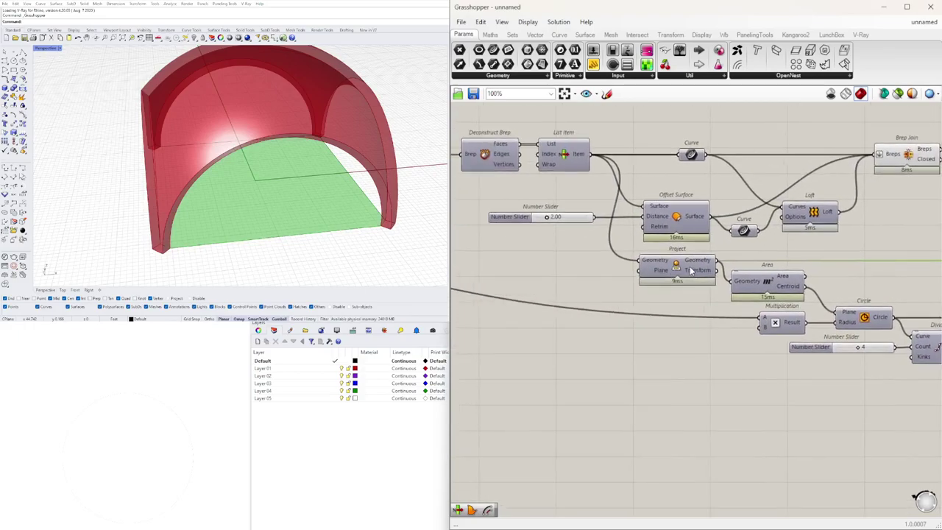
pyautogui.rightClick(681, 267)
pyautogui.click(693, 283)
pyautogui.rightClick(676, 270)
pyautogui.click(693, 282)
pyautogui.rightClick(676, 270)
pyautogui.click(693, 281)
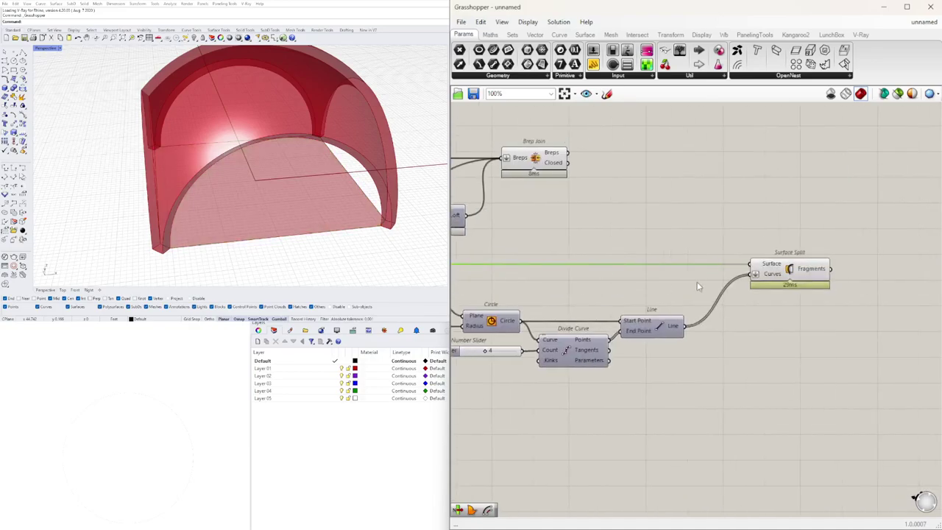
# Step: Turn the preview of the Line component back on
pyautogui.doubleClick(720, 239)
pyautogui.write('split')
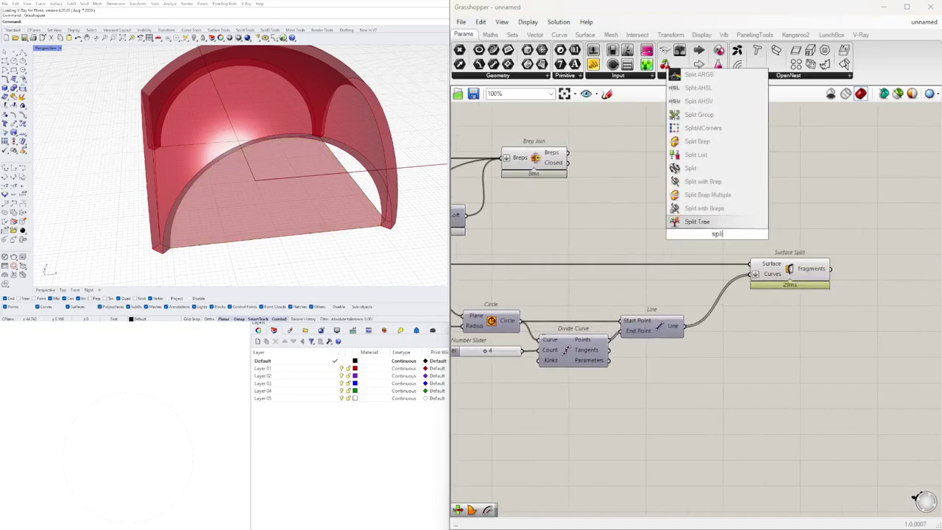
pyautogui.click(633, 326)
pyautogui.rightClick(659, 329)
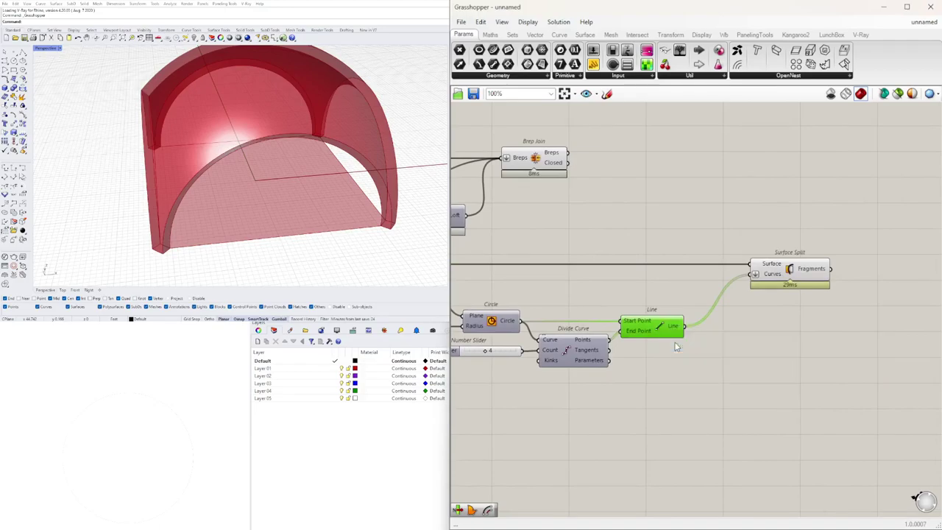
pyautogui.click(675, 344)
# Step: Try a Split Brep Multiple component above Surface Split, with Line's output connected to its Cutters input
pyautogui.doubleClick(705, 229)
pyautogui.write('split')
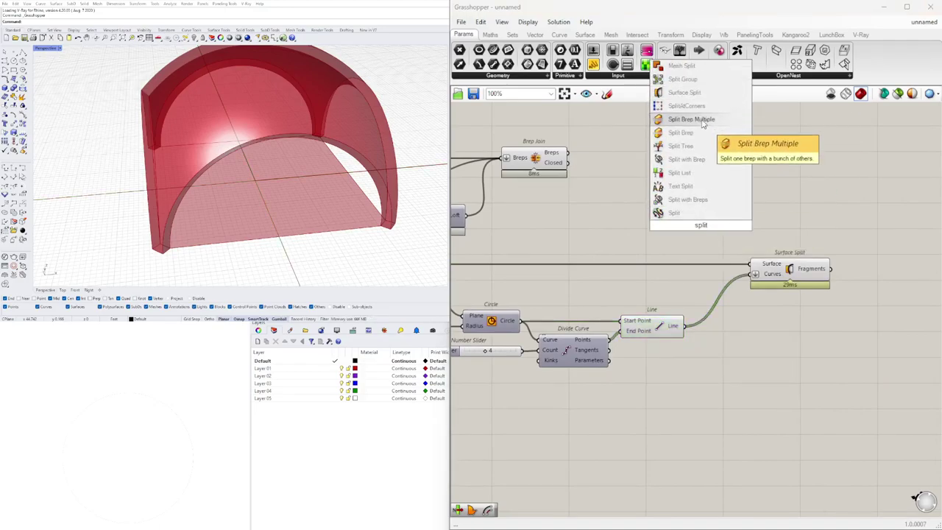
pyautogui.click(692, 120)
pyautogui.moveTo(682, 333); pyautogui.dragTo(696, 320)
pyautogui.hotkey('ctrl', 'z')
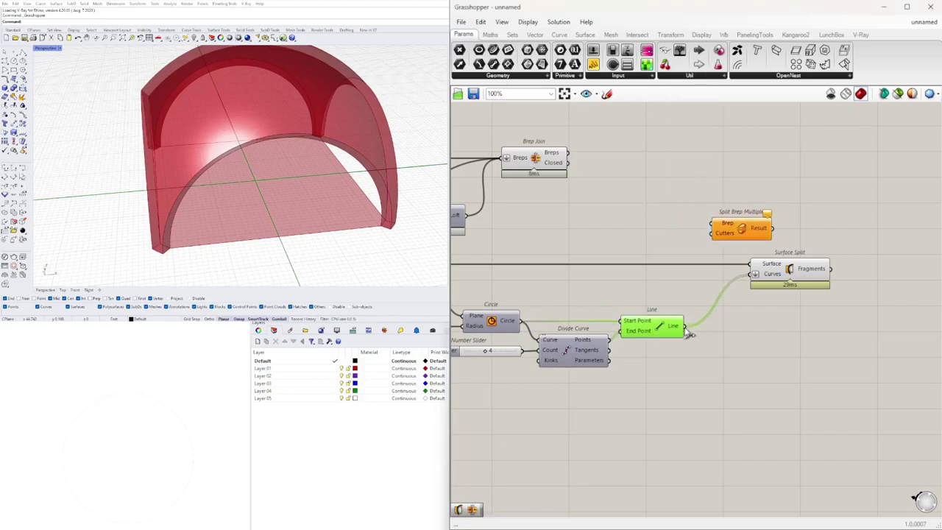
pyautogui.moveTo(749, 236); pyautogui.dragTo(796, 246)
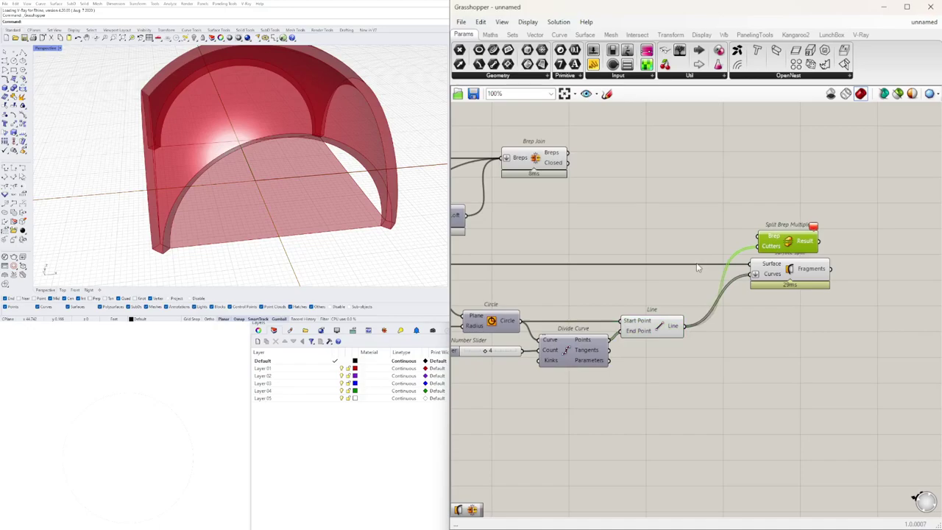
# Step: Check Line's output, insert a Relay on Project's wire before Surface Split, and connect it to Split Brep Multiple's Brep input
pyautogui.click(657, 326)
pyautogui.scroll(-5, 324, 145)
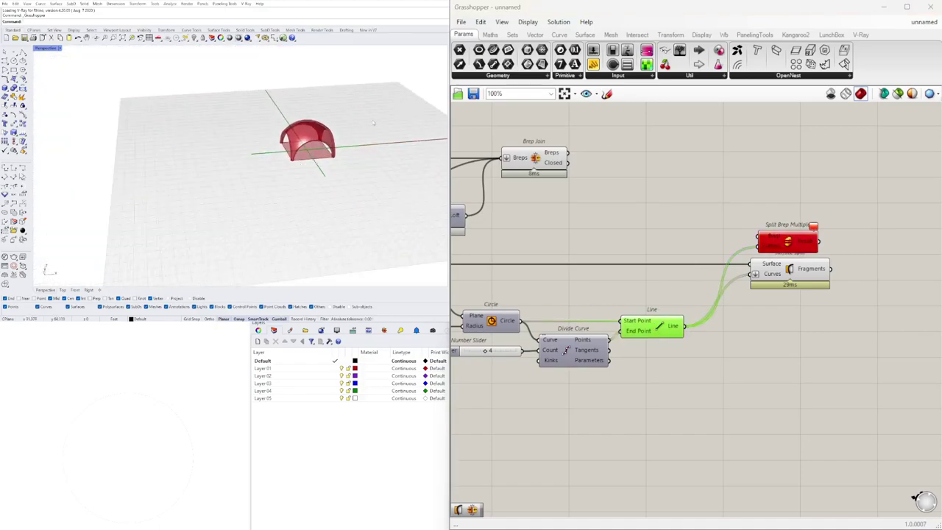
pyautogui.moveTo(673, 330)
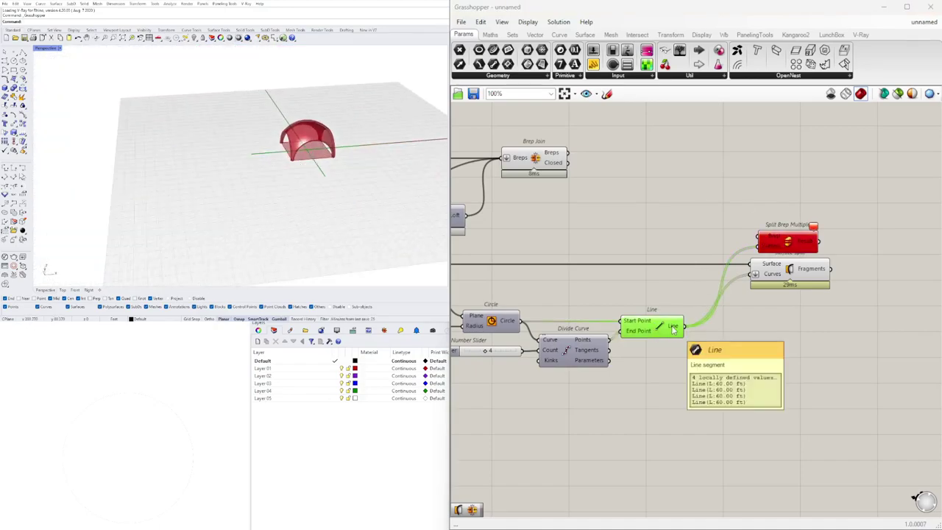
pyautogui.scroll(2, 692, 265)
pyautogui.doubleClick(687, 269)
pyautogui.click(736, 270)
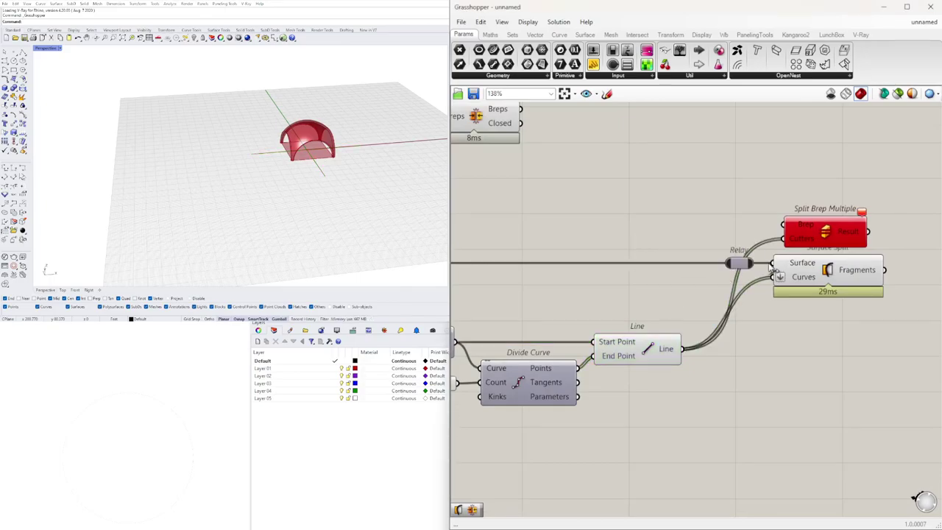
pyautogui.moveTo(796, 233); pyautogui.dragTo(809, 227)
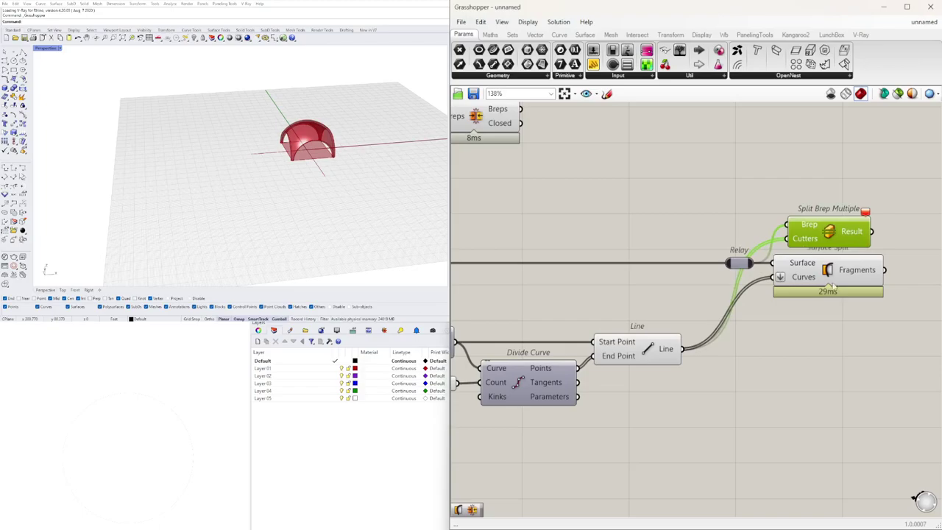
# Step: Delete the Surface Split and Split Brep Multiple components
pyautogui.moveTo(858, 284); pyautogui.dragTo(742, 278, button='right')
pyautogui.click(714, 265)
pyautogui.press('Delete')
pyautogui.click(708, 228)
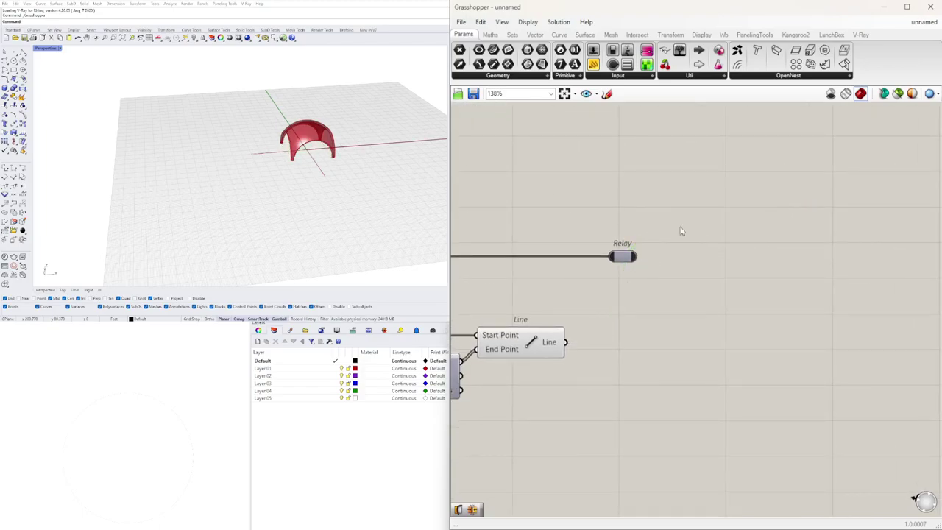
# Step: Check the Line component's output and turn the preview of the Project component back on
pyautogui.moveTo(556, 357); pyautogui.dragTo(646, 351, button='right')
pyautogui.click(645, 347)
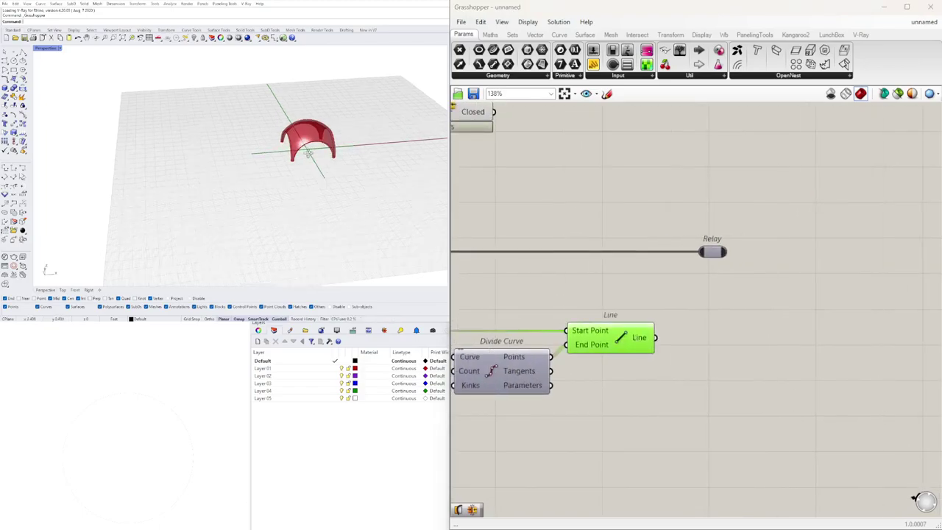
pyautogui.moveTo(312, 134); pyautogui.dragTo(305, 172, button='right')
pyautogui.moveTo(677, 304); pyautogui.dragTo(824, 304, button='right')
pyautogui.scroll(-2, 824, 304)
pyautogui.moveTo(589, 286); pyautogui.dragTo(784, 304, button='right')
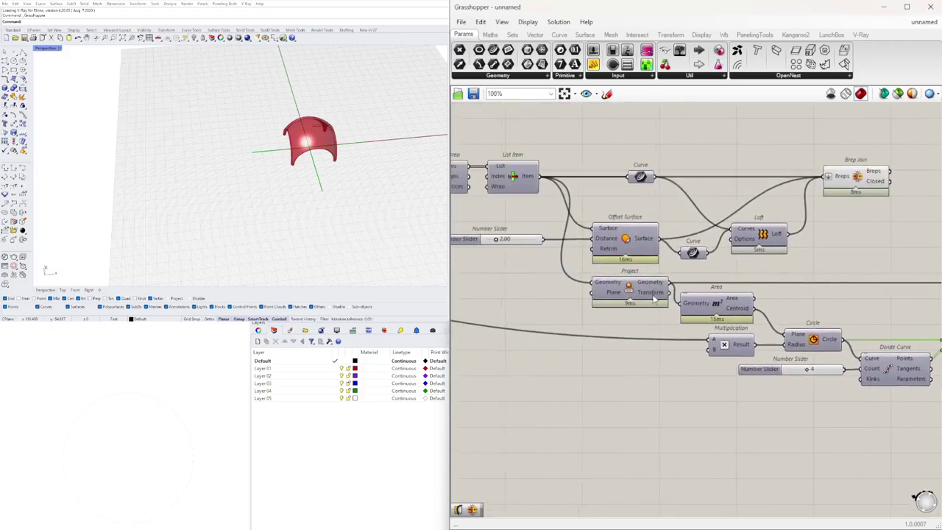
pyautogui.rightClick(628, 288)
pyautogui.click(648, 309)
# Step: Examine the dome and its projected ground surface from several angles in the Rhino viewport
pyautogui.scroll(6, 345, 144)
pyautogui.moveTo(339, 143); pyautogui.dragTo(158, 110, button='right')
pyautogui.scroll(7, 202, 192)
pyautogui.moveTo(202, 192); pyautogui.dragTo(301, 191, button='right')
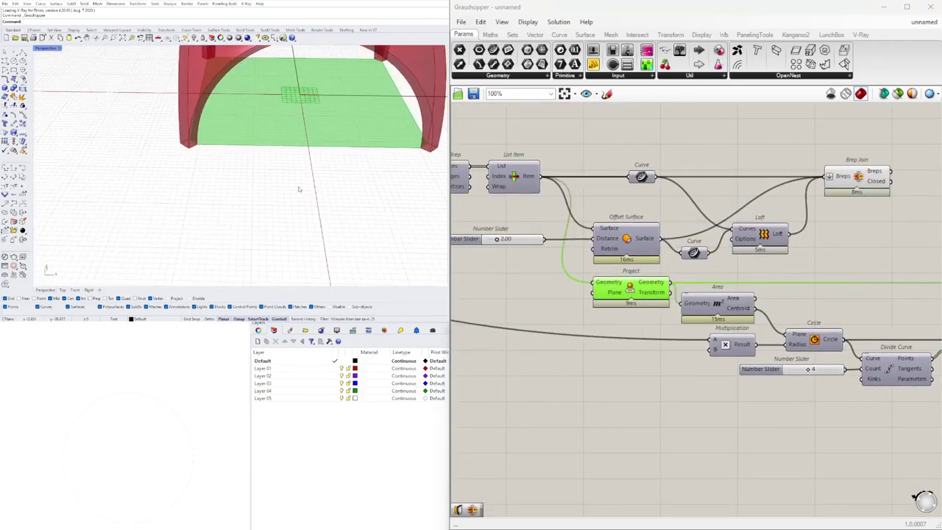
pyautogui.scroll(-5, 301, 190)
pyautogui.scroll(4, 310, 134)
pyautogui.keyDown('shift'); pyautogui.moveTo(310, 134); pyautogui.dragTo(256, 180, button='right'); pyautogui.keyUp('shift')
pyautogui.scroll(-2, 261, 190)
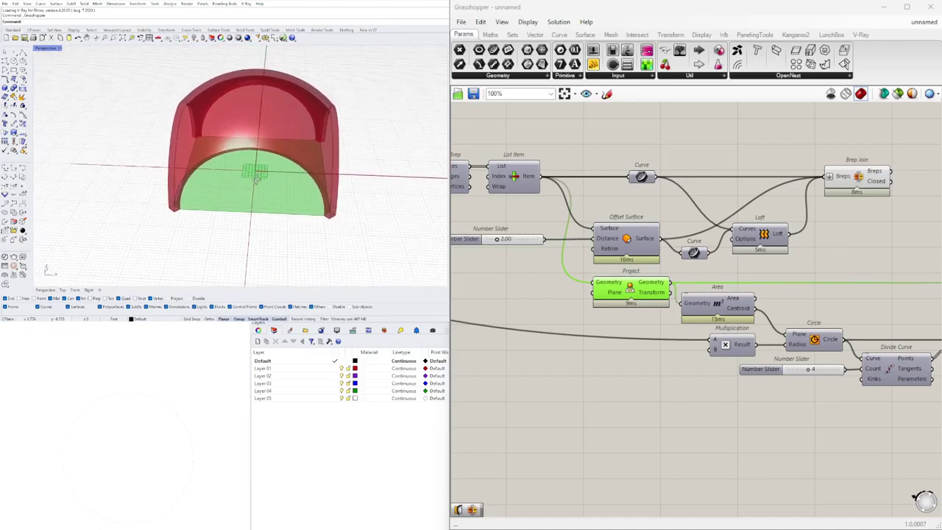
pyautogui.moveTo(197, 195); pyautogui.dragTo(281, 174, button='right')
pyautogui.scroll(4, 274, 166)
pyautogui.scroll(-2, 661, 246)
# Step: Compare the Line output with the Project surface and review the Circle and Divide Curve components between them
pyautogui.moveTo(661, 245); pyautogui.dragTo(477, 248, button='right')
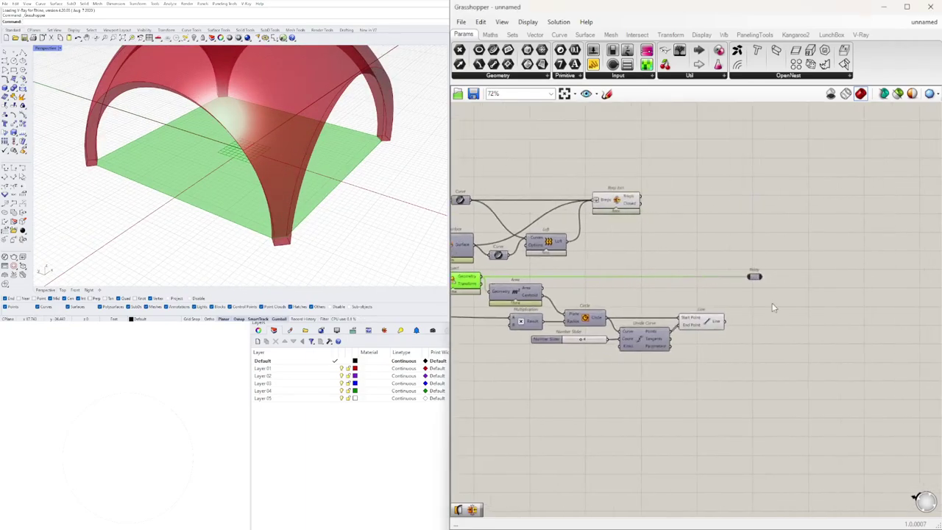
pyautogui.click(775, 298)
pyautogui.moveTo(322, 206); pyautogui.dragTo(245, 198, button='right')
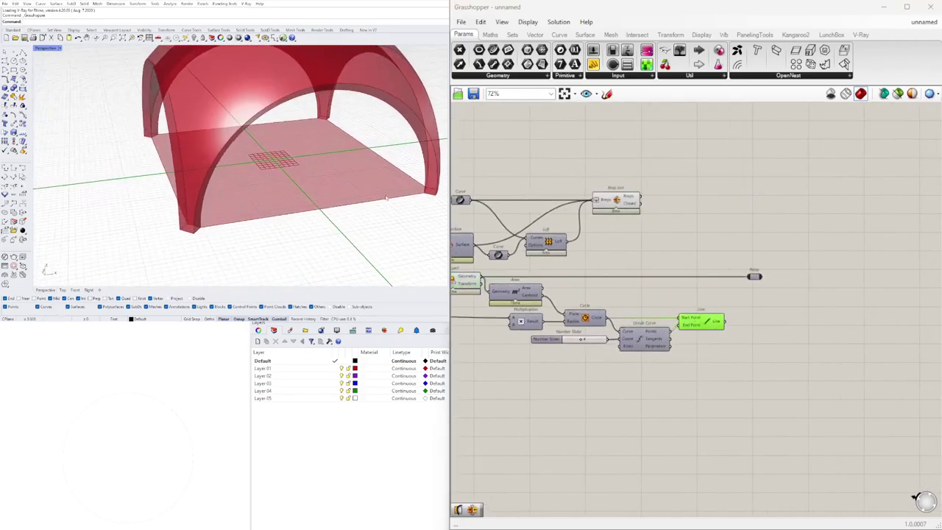
pyautogui.scroll(1, 740, 321)
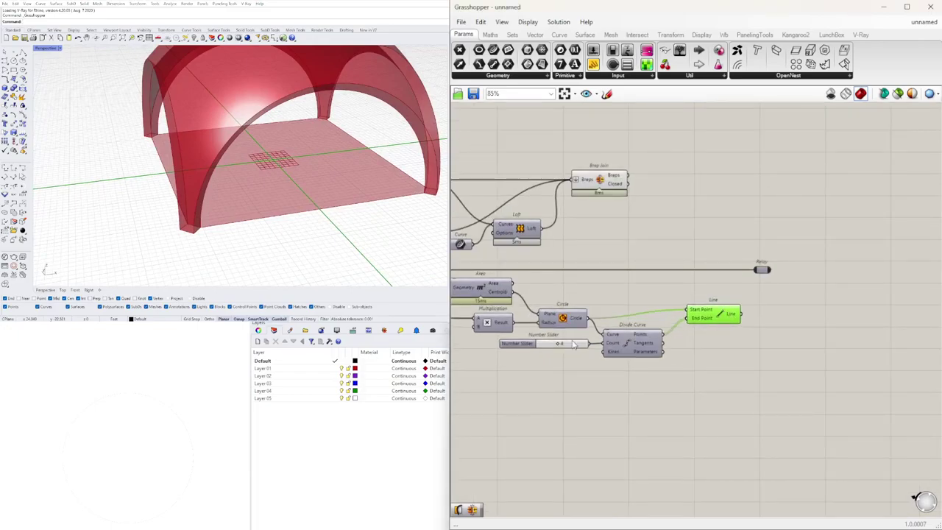
pyautogui.scroll(5, 556, 347)
pyautogui.moveTo(561, 317); pyautogui.dragTo(727, 316, button='right')
pyautogui.scroll(-6, 622, 359)
pyautogui.moveTo(575, 361); pyautogui.dragTo(530, 359, button='right')
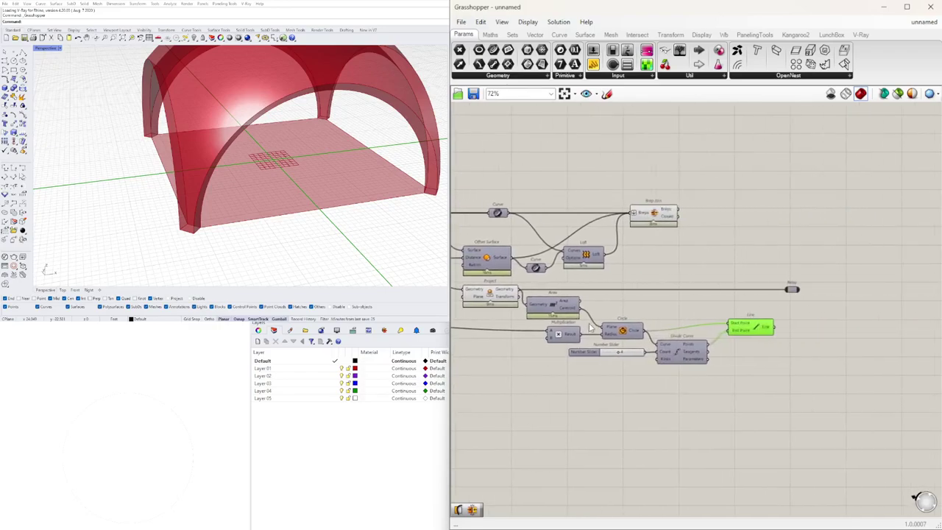
pyautogui.moveTo(593, 290); pyautogui.dragTo(640, 290, button='right')
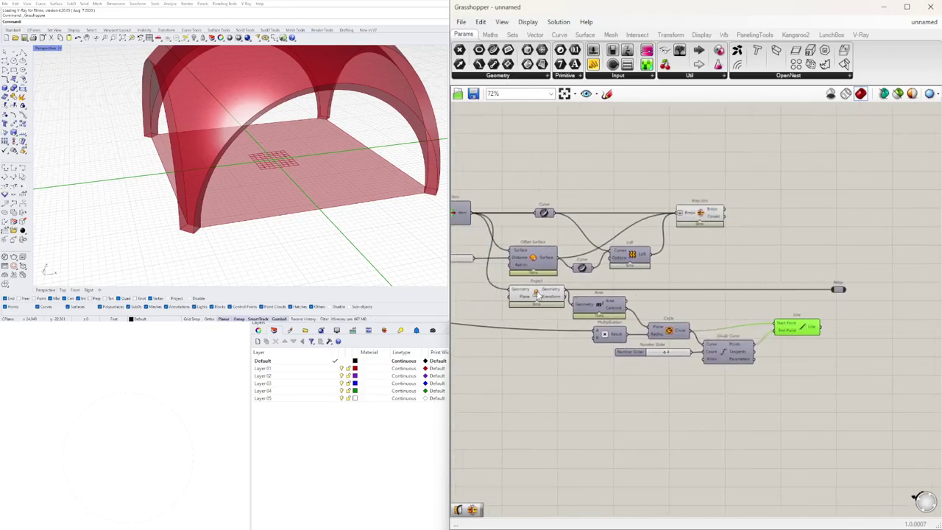
pyautogui.click(538, 295)
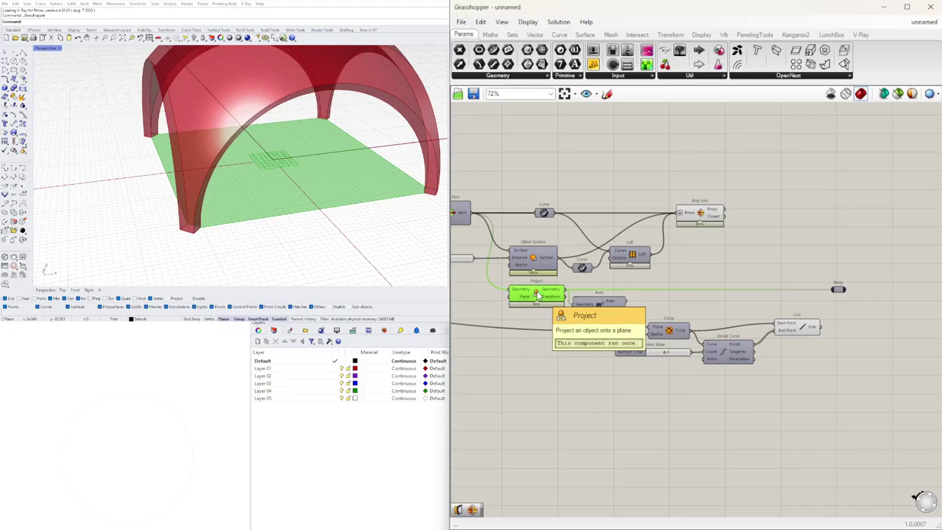
pyautogui.moveTo(597, 293)
pyautogui.mouseDown(button='right')
pyautogui.moveTo(725, 295)
pyautogui.moveTo(589, 296)
pyautogui.mouseUp(button='right')
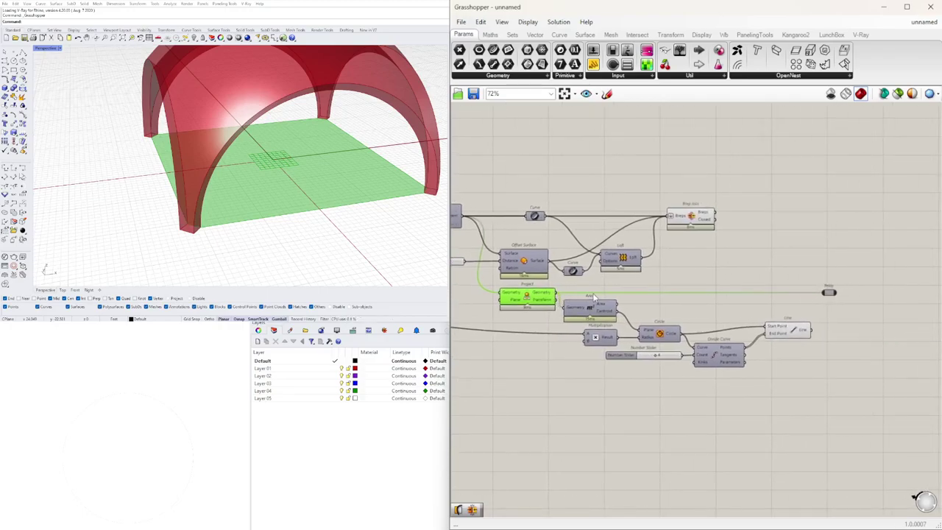
pyautogui.moveTo(513, 302); pyautogui.dragTo(467, 304, button='right')
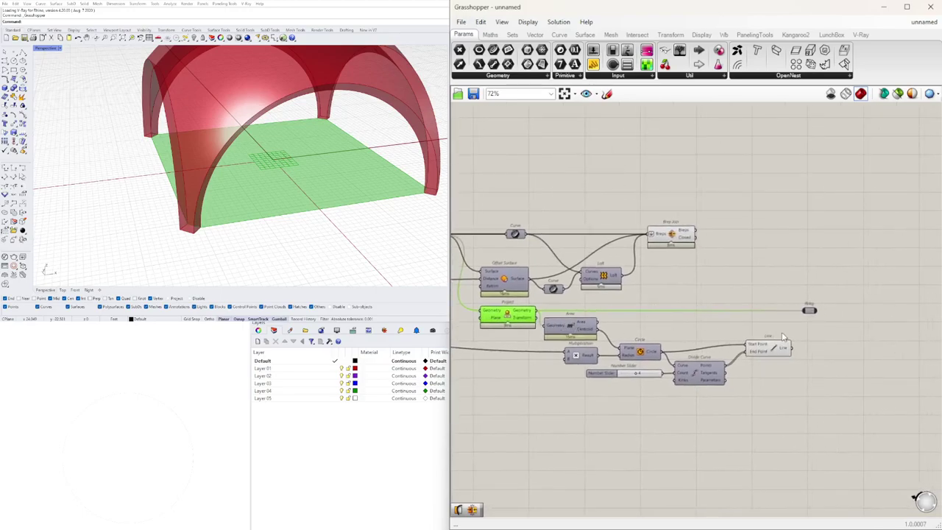
# Step: Try a Split Brep component with the Relay as Brep and Line's output as flattened Cutter, and delete it
pyautogui.scroll(2, 793, 332)
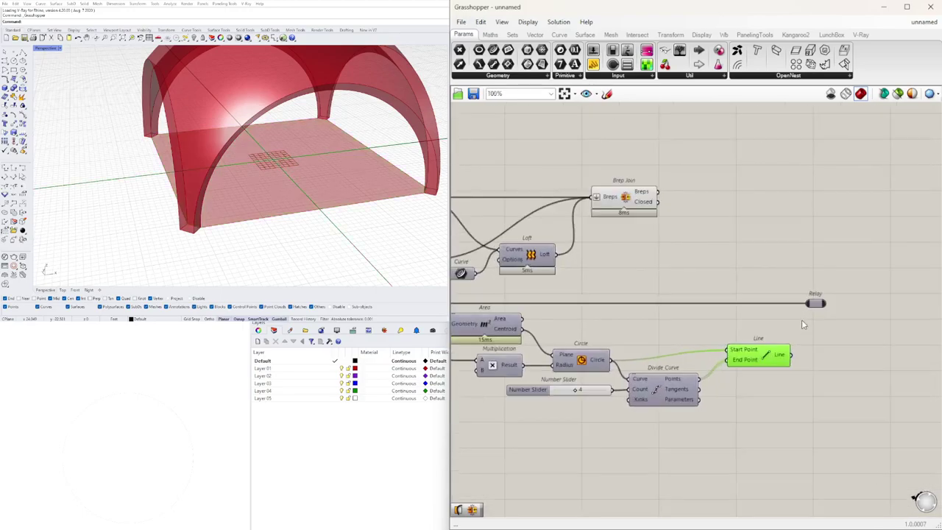
pyautogui.moveTo(816, 304); pyautogui.dragTo(694, 318)
pyautogui.doubleClick(750, 329)
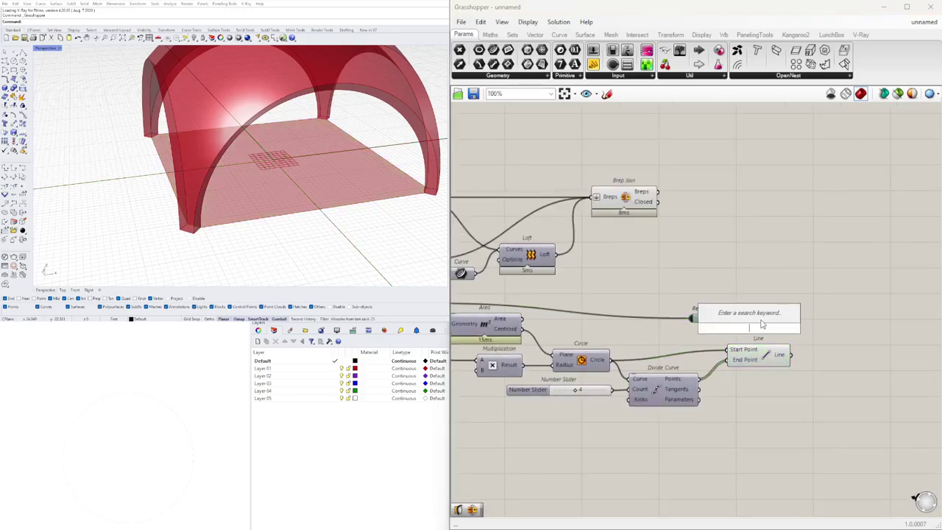
pyautogui.write('spl')
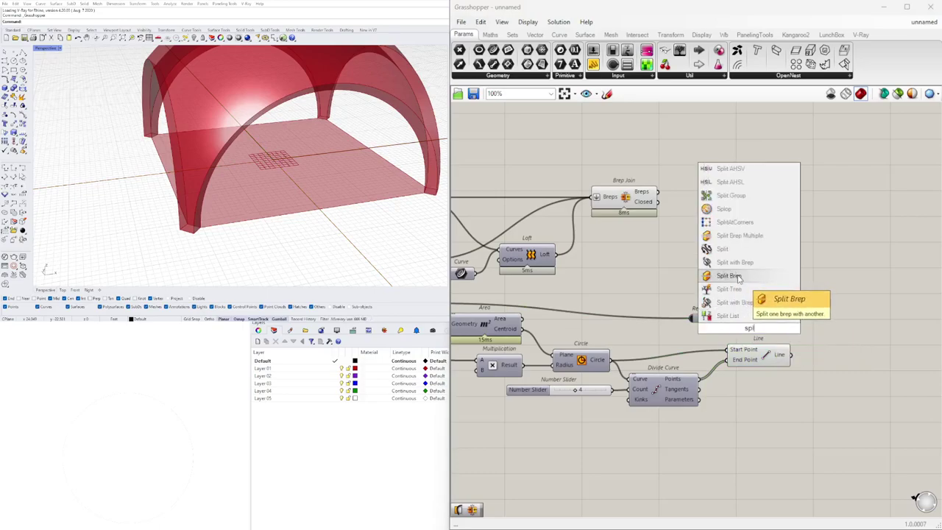
pyautogui.click(741, 277)
pyautogui.moveTo(747, 321); pyautogui.dragTo(838, 307)
pyautogui.moveTo(697, 322); pyautogui.dragTo(815, 313)
pyautogui.moveTo(792, 355); pyautogui.dragTo(839, 324)
pyautogui.rightClick(819, 326)
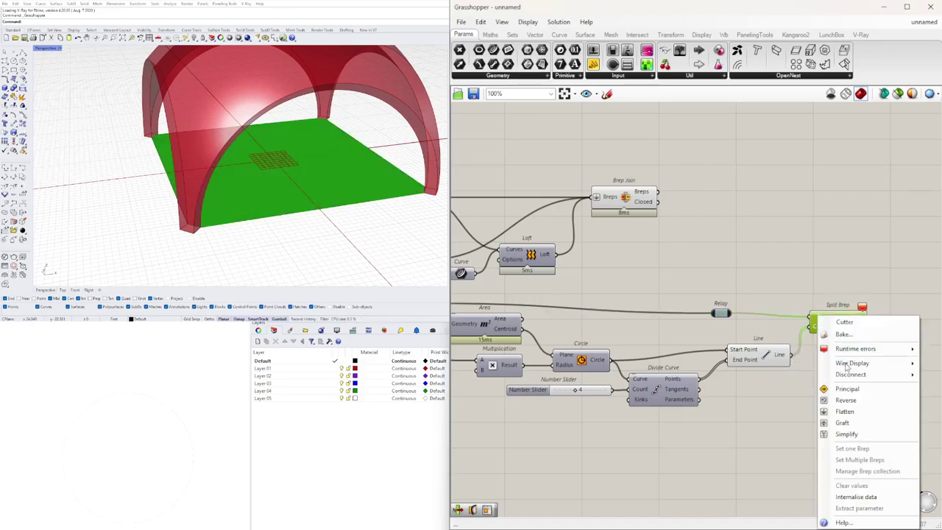
pyautogui.click(846, 412)
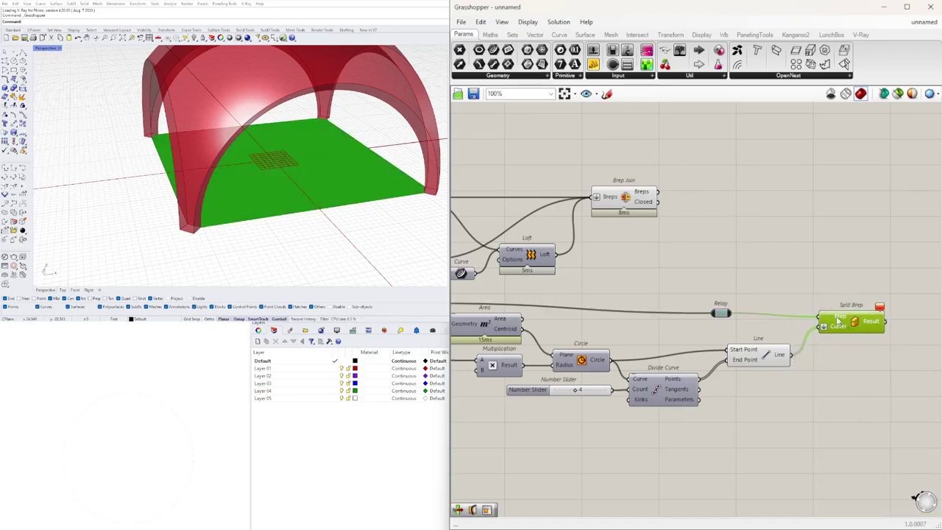
pyautogui.press('Delete')
# Step: Try deleting the Line component and toggling Circle's preview, and undo both changes
pyautogui.moveTo(750, 339); pyautogui.dragTo(787, 333, button='right')
pyautogui.click(805, 350)
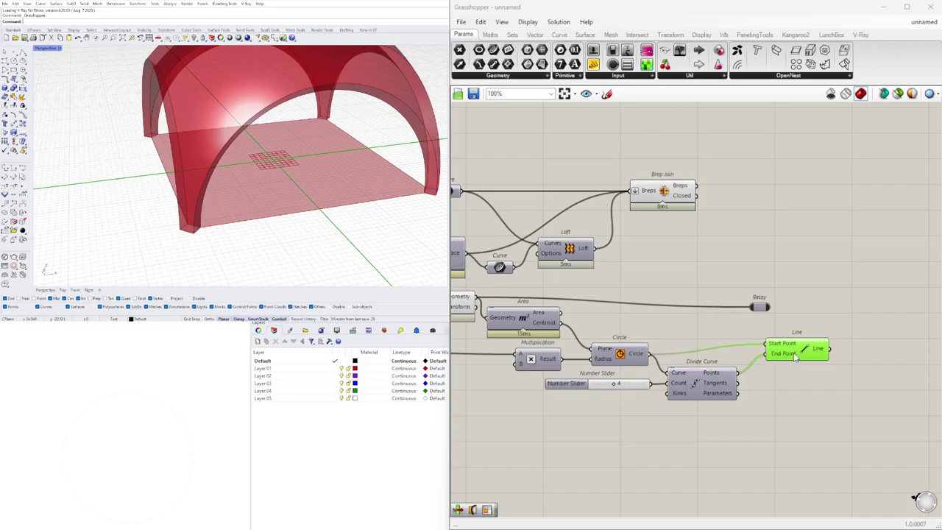
pyautogui.press('Delete')
pyautogui.rightClick(627, 360)
pyautogui.click(651, 374)
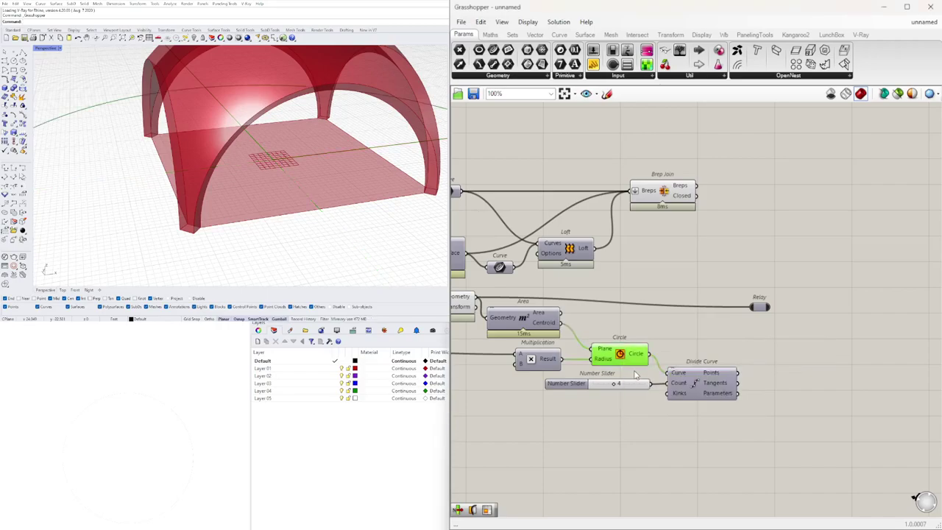
pyautogui.hotkey('ctrl', 'z')
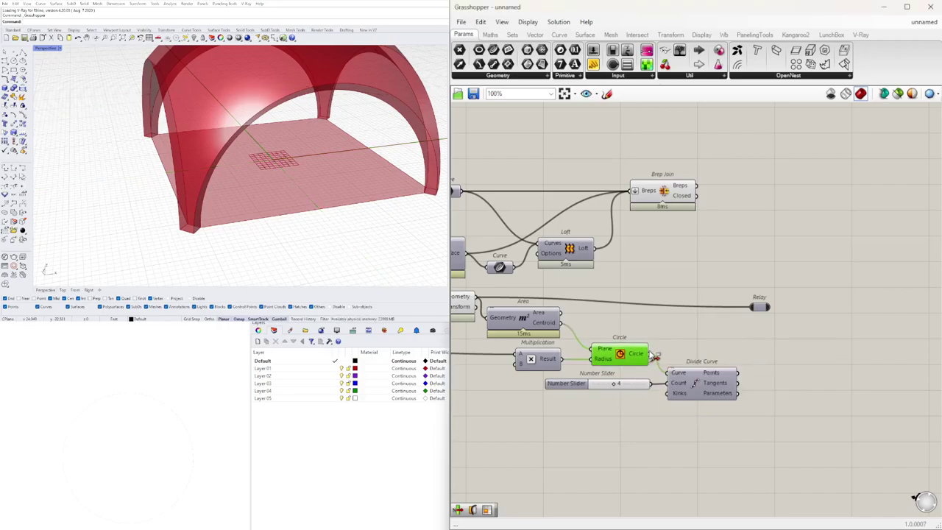
pyautogui.hotkey('ctrl', 'z')
# Step: Add a Boundary Surfaces component beside the Relay and connect Circle's output to its Edges input
pyautogui.click(836, 312)
pyautogui.doubleClick(837, 314)
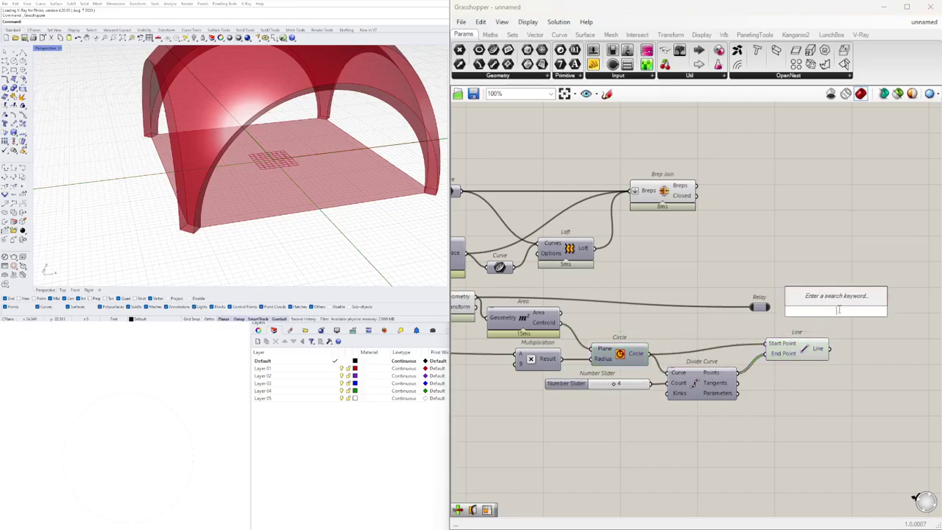
pyautogui.write('bou')
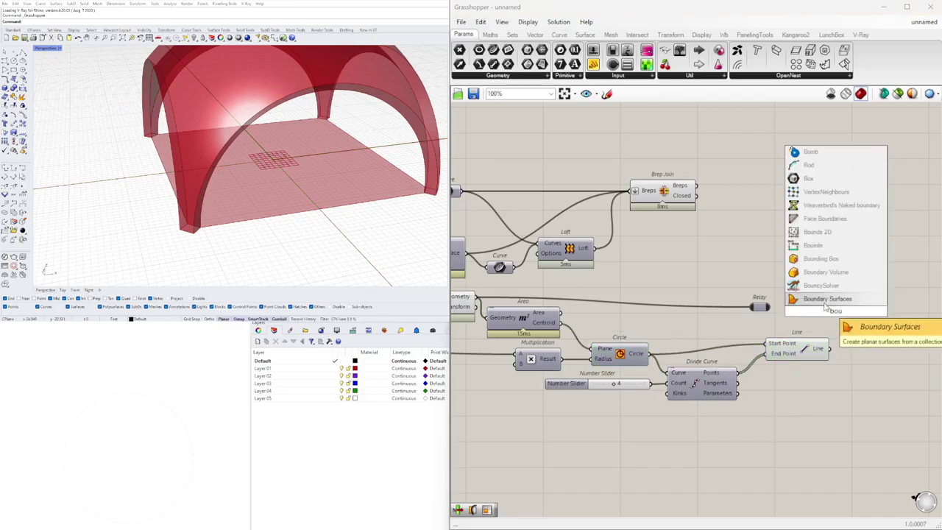
pyautogui.click(828, 298)
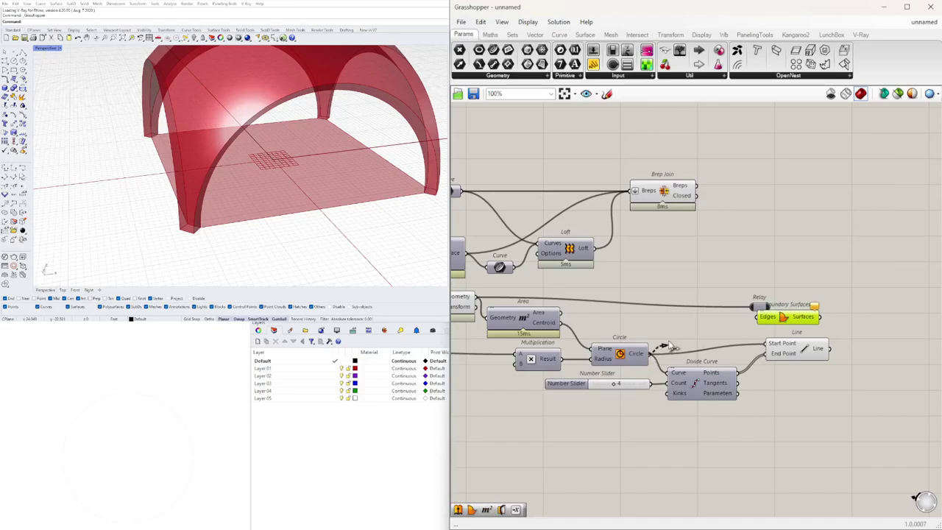
pyautogui.moveTo(760, 321); pyautogui.dragTo(759, 317)
# Step: Add a Surface Split component with Boundary Surfaces' output as Surface and Line's output as Curves
pyautogui.doubleClick(848, 335)
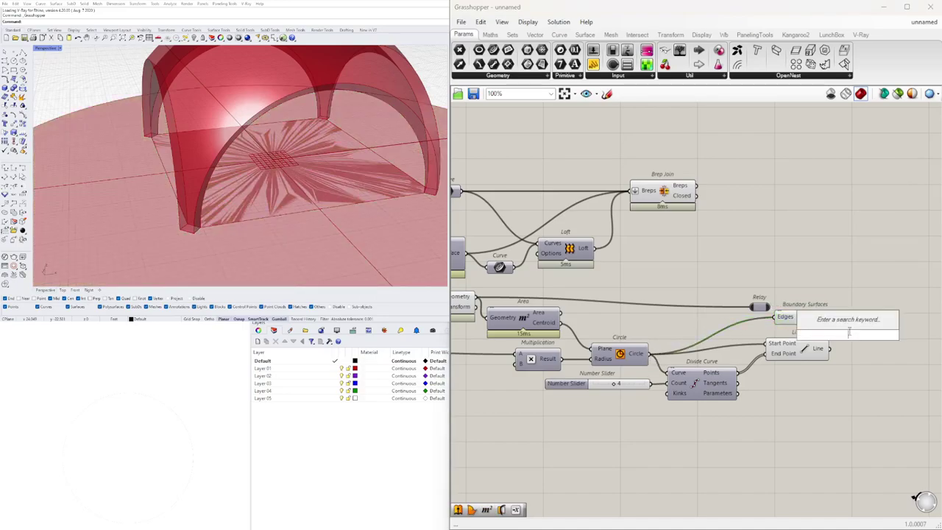
pyautogui.write('spl')
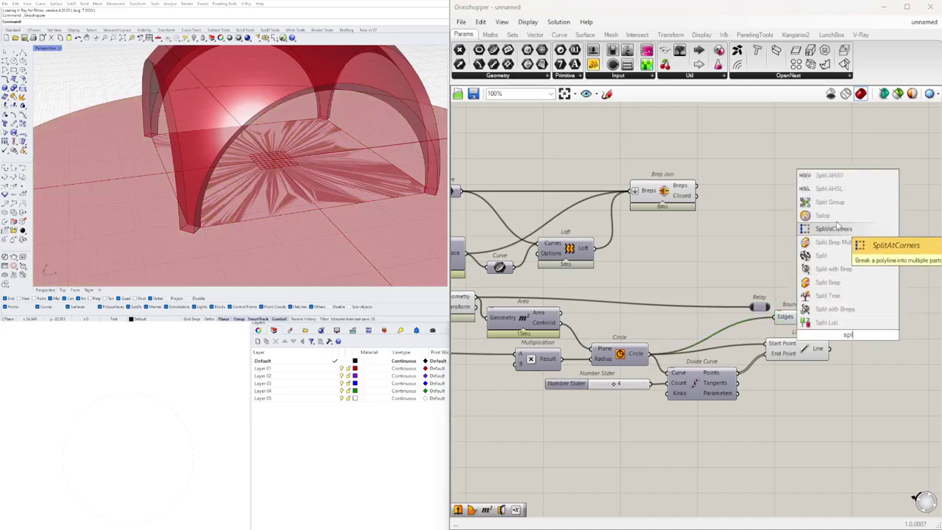
pyautogui.write('it')
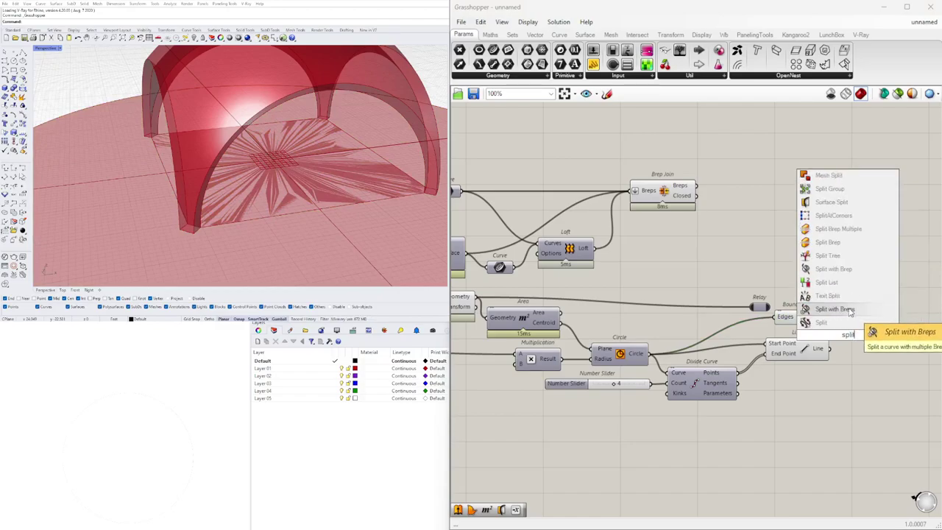
pyautogui.click(829, 204)
pyautogui.moveTo(832, 341); pyautogui.dragTo(860, 352)
pyautogui.moveTo(879, 347); pyautogui.dragTo(888, 328)
# Step: Hide the previews of the Circle, Divide Curve, Line and Boundary Surfaces components, and check Surface Split's fragments
pyautogui.moveTo(821, 402); pyautogui.dragTo(607, 319)
pyautogui.middleClick(636, 319)
pyautogui.click(663, 286)
pyautogui.moveTo(776, 257); pyautogui.dragTo(673, 277, button='right')
pyautogui.scroll(-2, 673, 277)
pyautogui.moveTo(764, 333); pyautogui.dragTo(762, 332)
pyautogui.click(591, 228)
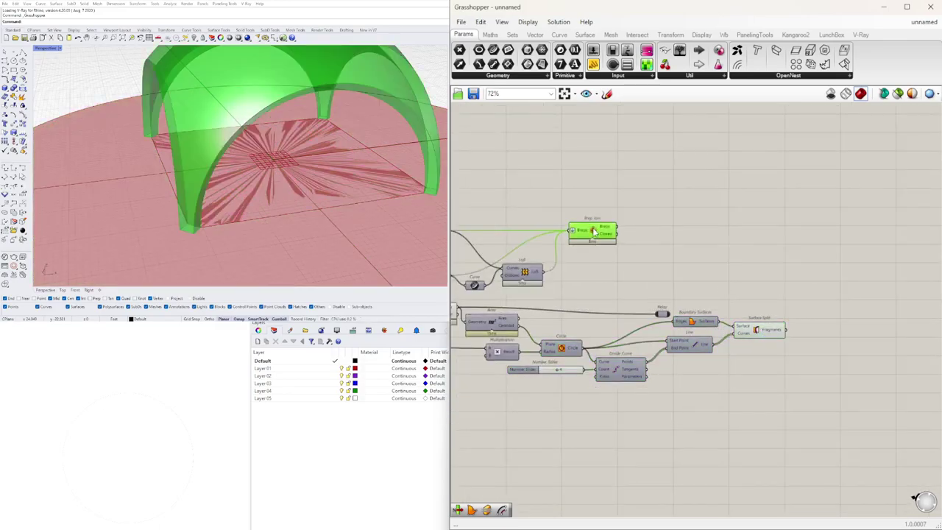
pyautogui.click(757, 332)
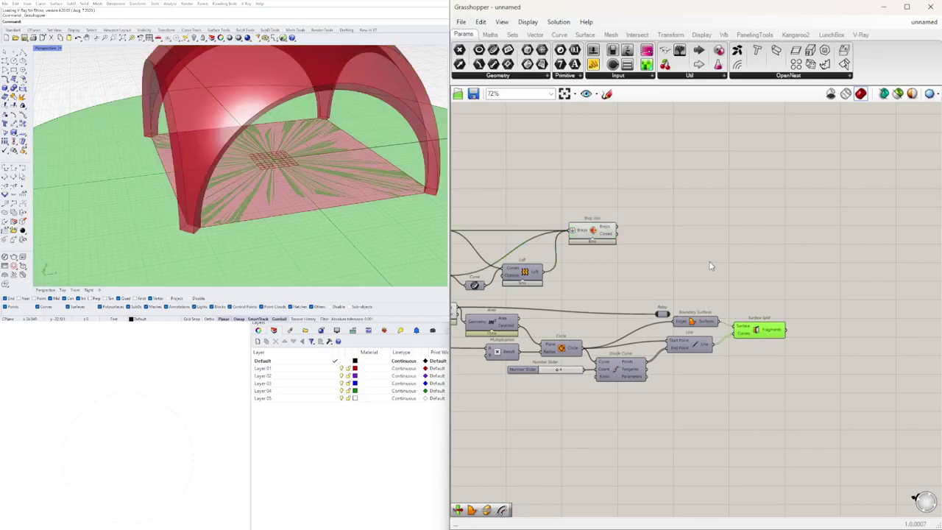
# Step: Add a Region Intersection component beyond Surface Split and connect the Fragments output to its second curves input
pyautogui.doubleClick(711, 267)
pyautogui.write('regi')
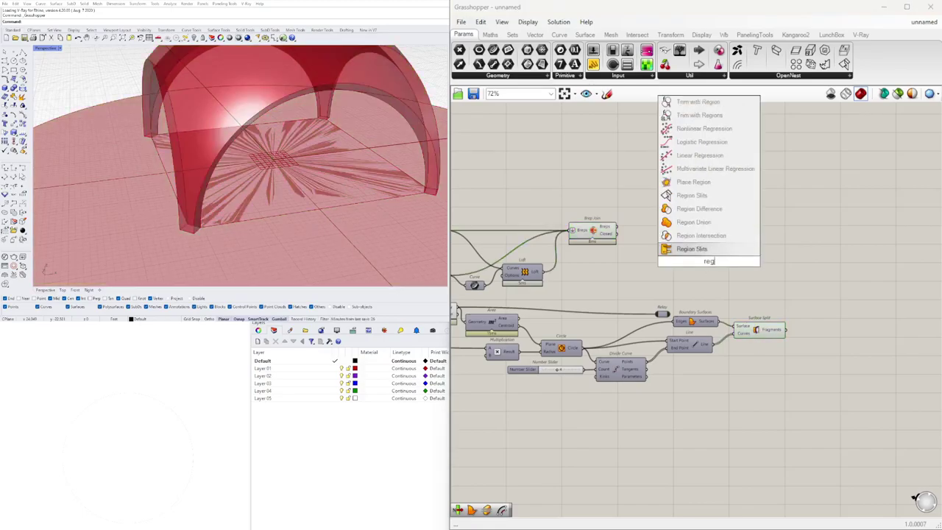
pyautogui.click(714, 235)
pyautogui.click(594, 230)
pyautogui.moveTo(699, 272); pyautogui.dragTo(856, 289)
pyautogui.click(785, 329)
# Step: Connect Project's Geometry output to Region Intersection's first curves input, and check what Project outputs
pyautogui.moveTo(501, 304); pyautogui.dragTo(594, 303, button='right')
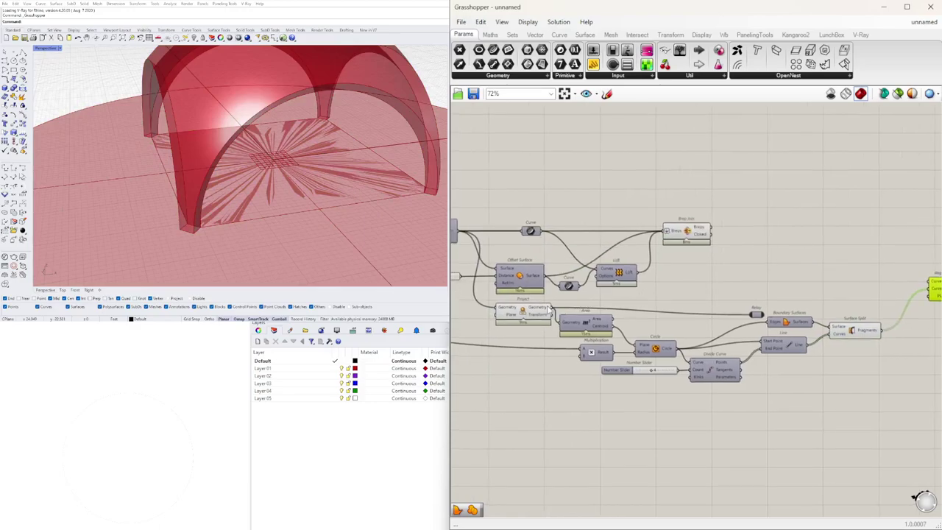
pyautogui.moveTo(904, 308); pyautogui.dragTo(753, 312, button='right')
pyautogui.moveTo(805, 298); pyautogui.dragTo(827, 318)
pyautogui.scroll(2, 758, 304)
pyautogui.rightClick(765, 303)
pyautogui.click(798, 380)
pyautogui.moveTo(601, 330); pyautogui.dragTo(911, 317, button='right')
pyautogui.moveTo(515, 308); pyautogui.dragTo(671, 300, button='right')
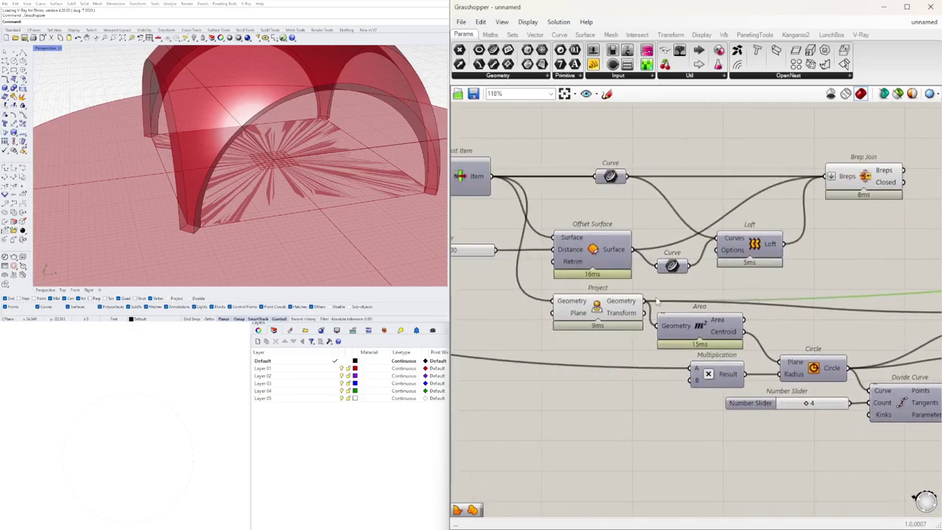
pyautogui.click(610, 309)
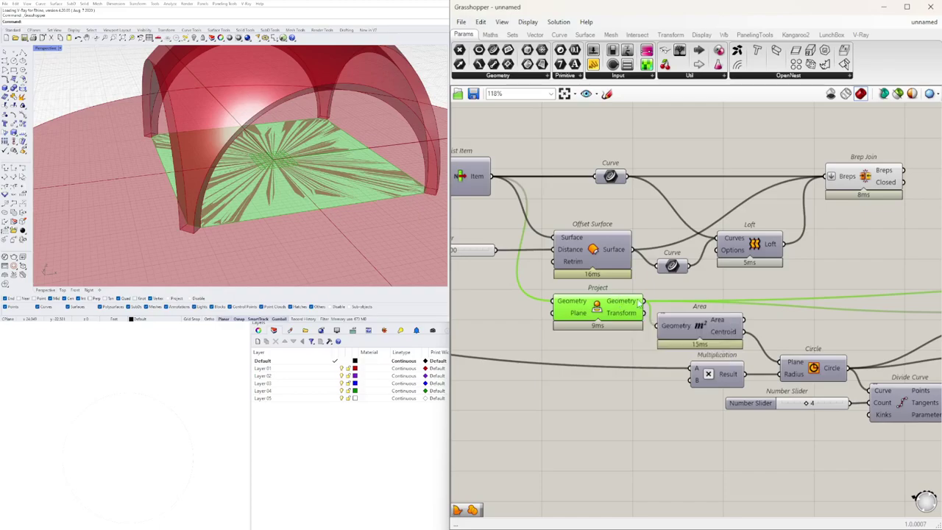
pyautogui.moveTo(747, 288); pyautogui.dragTo(677, 303, button='right')
pyautogui.doubleClick(678, 303)
pyautogui.write('e')
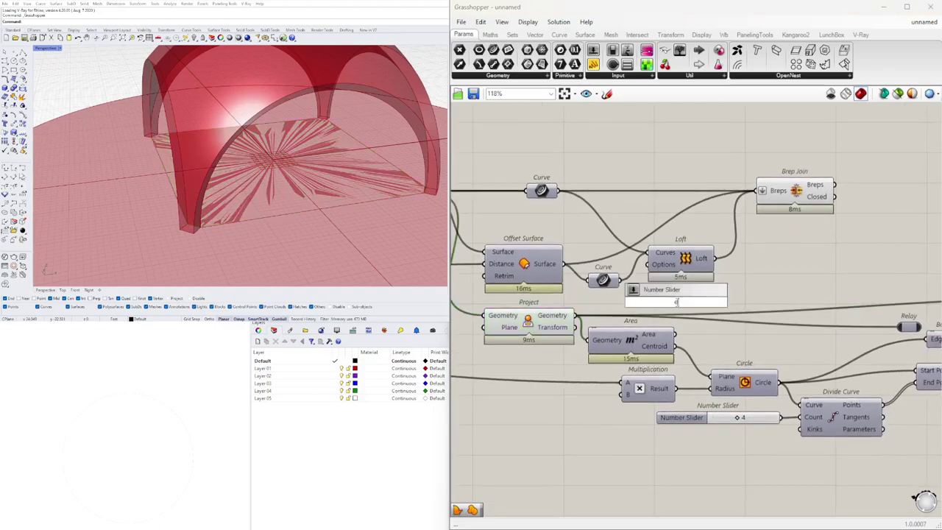
pyautogui.write('dges')
pyautogui.click(663, 295)
# Step: Add a Curve parameter above the Relay and connect Project's Geometry output to it
pyautogui.doubleClick(662, 302)
pyautogui.write('cur')
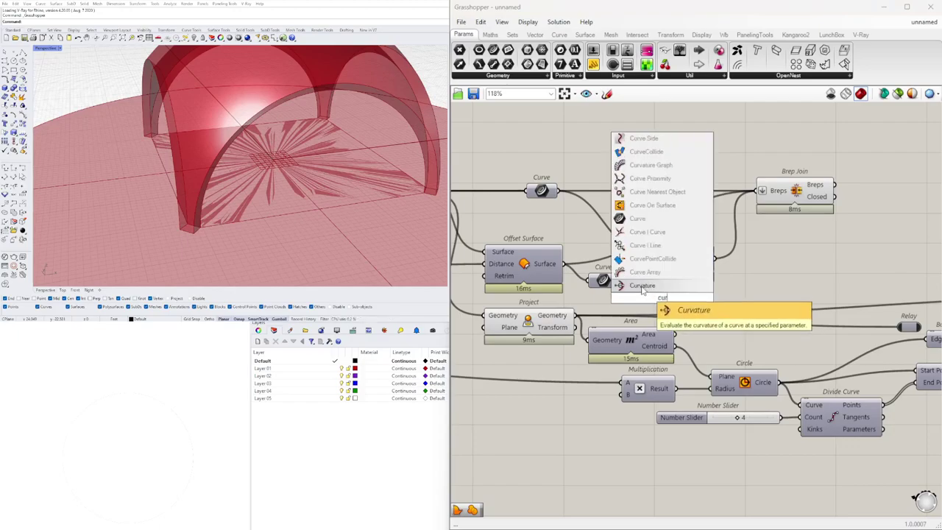
pyautogui.click(626, 220)
pyautogui.moveTo(657, 303); pyautogui.dragTo(806, 273)
# Step: Add a Boundary Surfaces component after the new Curve parameter and connect the curve to its Edges input
pyautogui.moveTo(866, 268); pyautogui.dragTo(730, 280, button='right')
pyautogui.scroll(2, 720, 282)
pyautogui.doubleClick(709, 284)
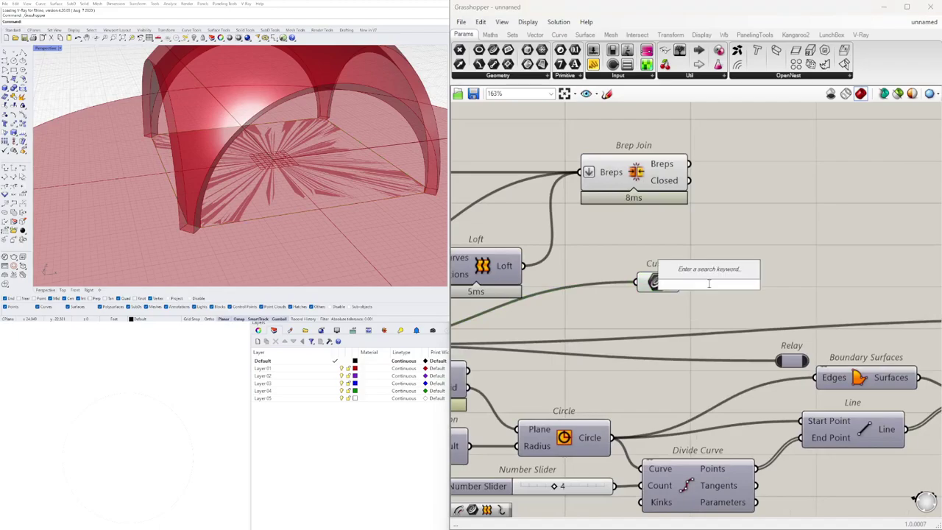
pyautogui.write('boun')
pyautogui.click(696, 272)
pyautogui.moveTo(700, 283)
pyautogui.mouseDown()
pyautogui.moveTo(737, 283)
pyautogui.moveTo(698, 287)
pyautogui.mouseUp()
pyautogui.moveTo(756, 283); pyautogui.dragTo(748, 280)
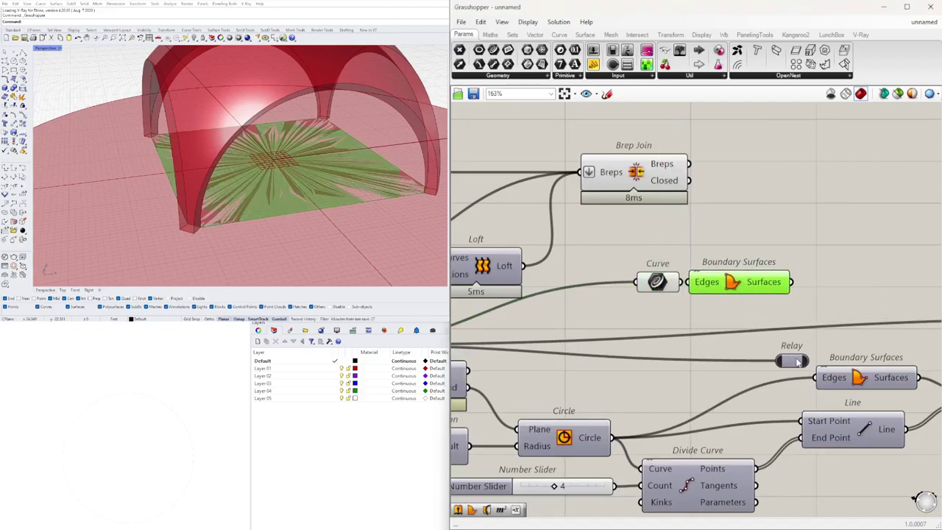
# Step: Delete the Relay connected to Project's Geometry output
pyautogui.click(798, 362)
pyautogui.scroll(-4, 798, 361)
pyautogui.press('Delete')
pyautogui.moveTo(803, 361); pyautogui.dragTo(616, 345, button='right')
pyautogui.click(586, 307)
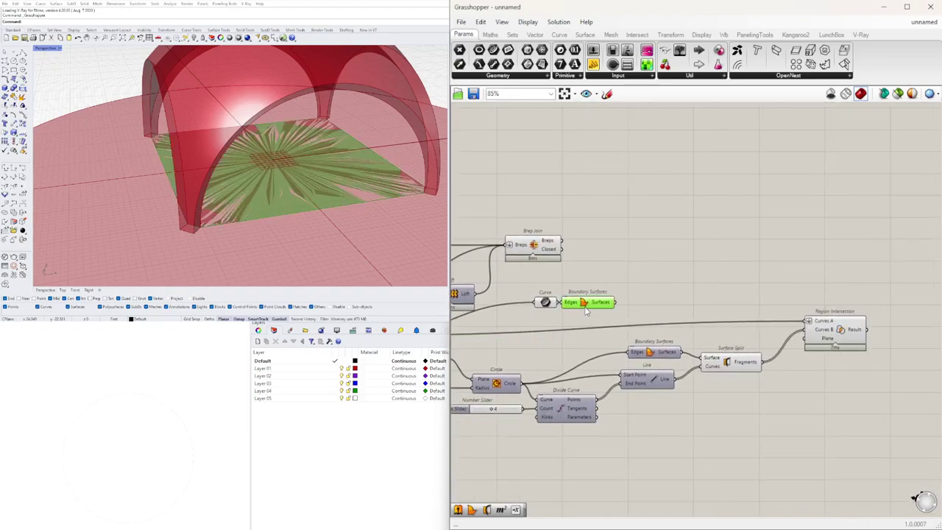
pyautogui.scroll(2, 598, 305)
pyautogui.scroll(-2, 619, 296)
pyautogui.moveTo(619, 296); pyautogui.dragTo(608, 301, button='right')
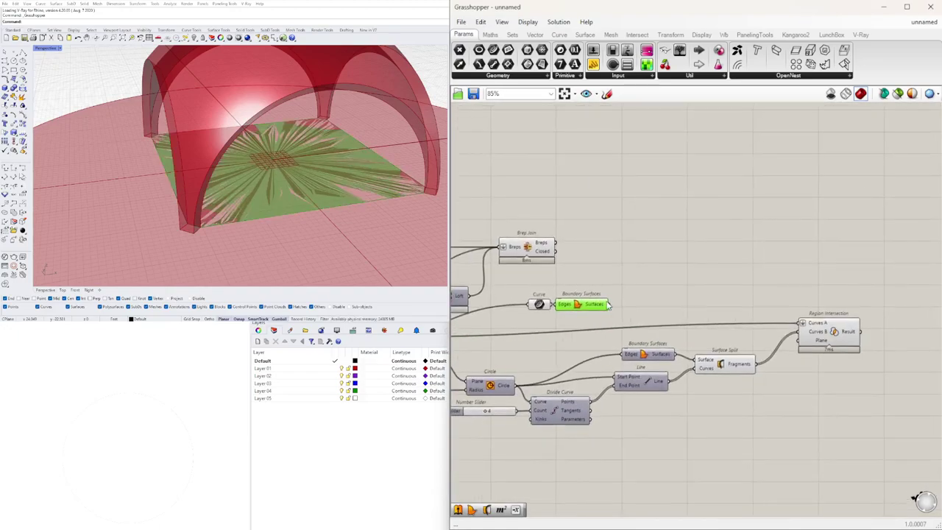
# Step: Connect the new Boundary Surfaces to Region Intersection's Curves B and Surface Split's Fragments to Curves A
pyautogui.moveTo(808, 331); pyautogui.dragTo(807, 329)
pyautogui.click(834, 350)
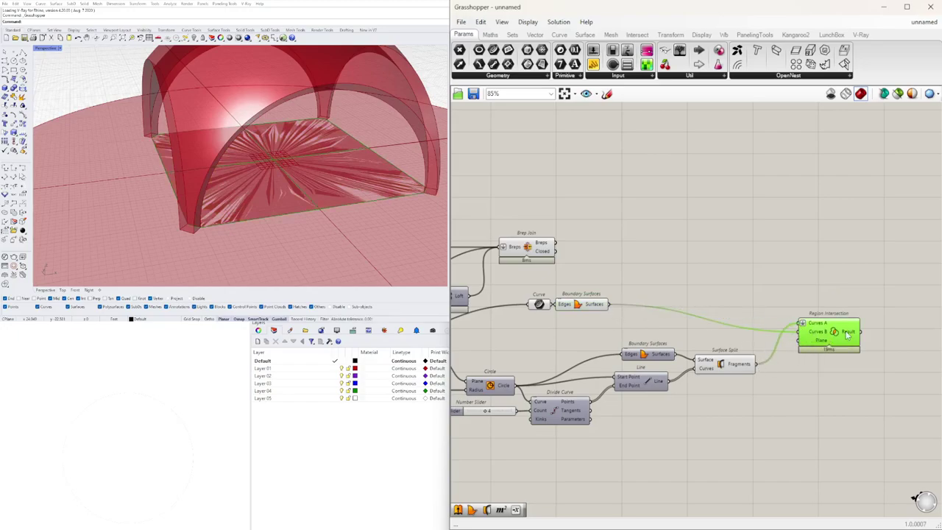
pyautogui.scroll(-3, 723, 368)
pyautogui.scroll(3, 740, 382)
pyautogui.moveTo(799, 325); pyautogui.dragTo(802, 343)
pyautogui.moveTo(738, 397); pyautogui.dragTo(637, 460)
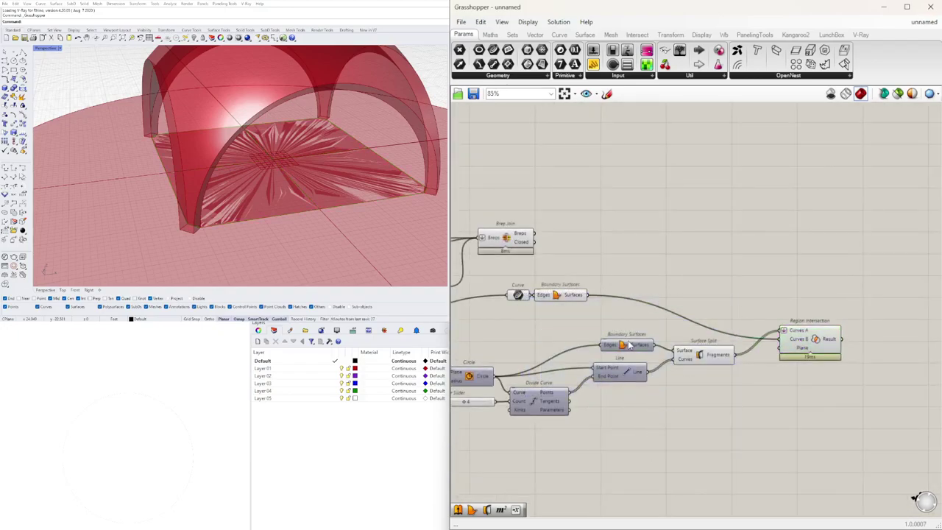
# Step: Move the Curve parameter and its Boundary Surfaces component together to just above Surface Split, before Region Intersection
pyautogui.moveTo(629, 345); pyautogui.dragTo(543, 322)
pyautogui.hotkey('ctrl', 'z')
pyautogui.moveTo(620, 271); pyautogui.dragTo(700, 325)
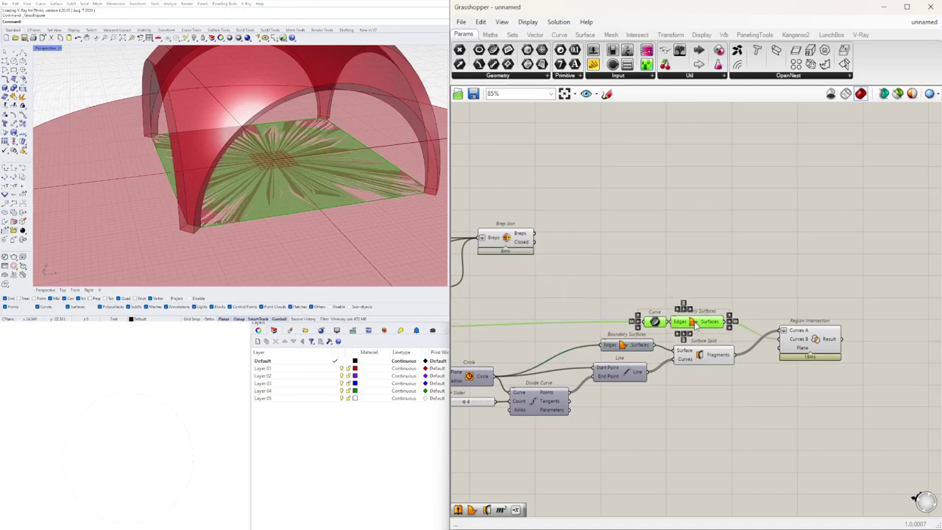
pyautogui.click(698, 278)
pyautogui.click(796, 346)
# Step: Hide the previews of Curve, both Boundary Surfaces, Line, Divide Curve and Surface Split, and orbit the model to check the regions
pyautogui.click(669, 401)
pyautogui.moveTo(670, 400); pyautogui.dragTo(564, 287)
pyautogui.middleClick(641, 278)
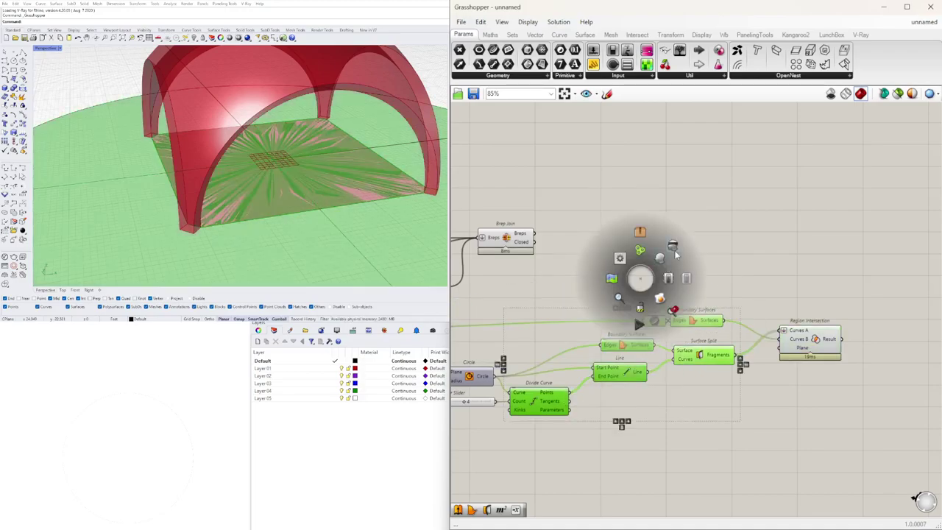
pyautogui.click(675, 252)
pyautogui.moveTo(300, 150); pyautogui.dragTo(362, 151, button='right')
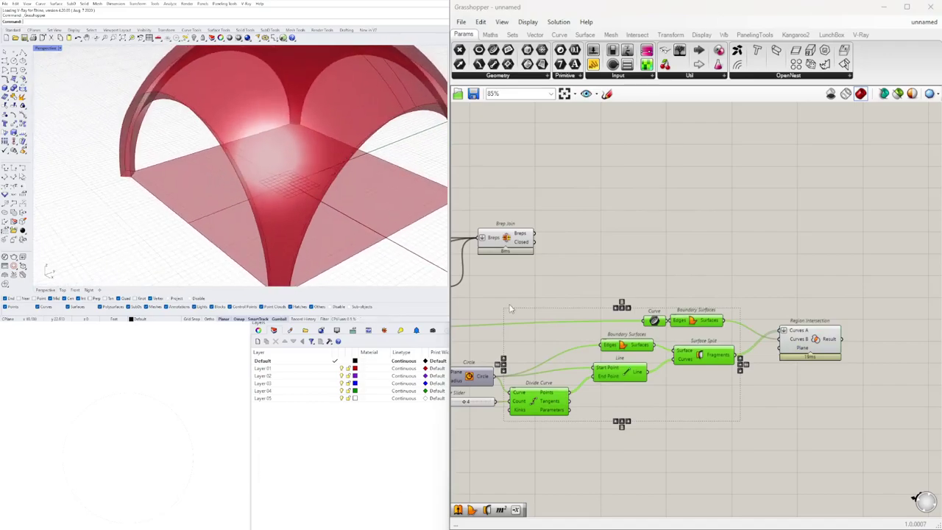
# Step: Add a Curve parameter after Region Intersection and connect the Result output to it
pyautogui.moveTo(728, 322); pyautogui.dragTo(688, 293, button='right')
pyautogui.click(765, 321)
pyautogui.moveTo(817, 323); pyautogui.dragTo(639, 322, button='right')
pyautogui.scroll(3, 639, 322)
pyautogui.scroll(-4, 568, 322)
pyautogui.moveTo(569, 322); pyautogui.dragTo(657, 329, button='right')
pyautogui.moveTo(658, 329); pyautogui.dragTo(642, 312)
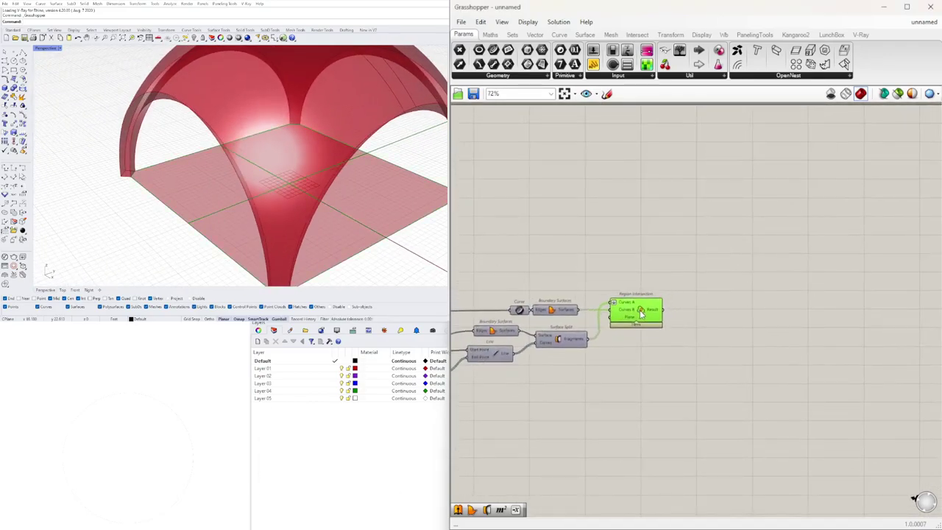
pyautogui.doubleClick(725, 309)
pyautogui.write('cur')
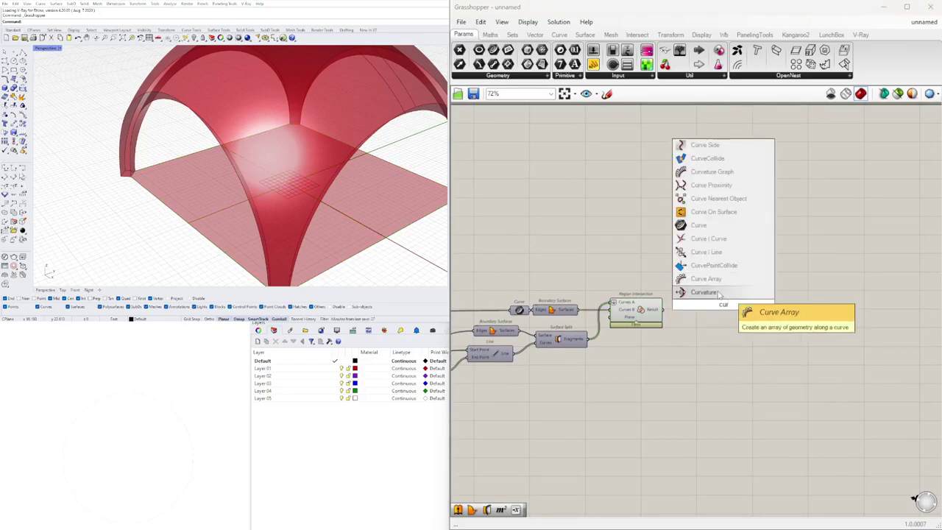
pyautogui.click(699, 225)
pyautogui.scroll(3, 662, 285)
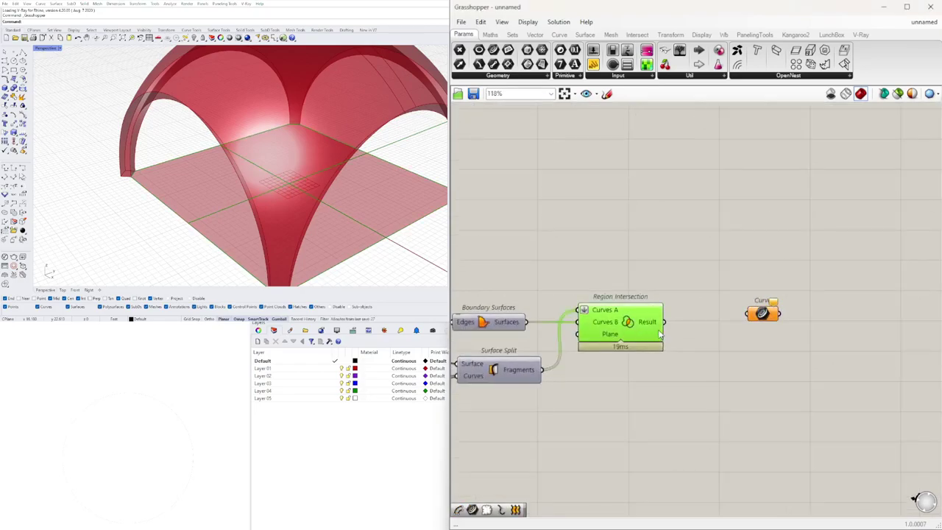
pyautogui.moveTo(752, 316); pyautogui.dragTo(692, 324)
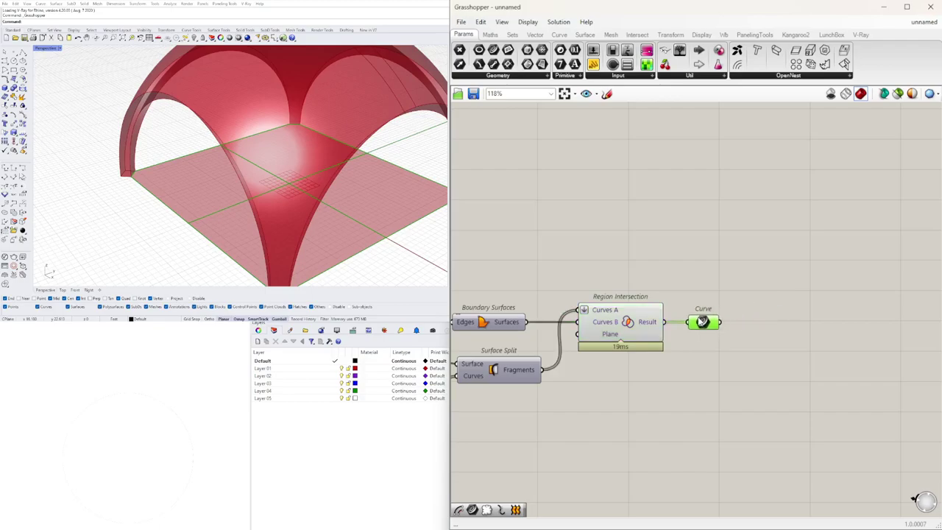
# Step: Add an Offset Curve component beyond the Curve parameter and connect the region curves to its Curve input
pyautogui.doubleClick(781, 327)
pyautogui.write('of')
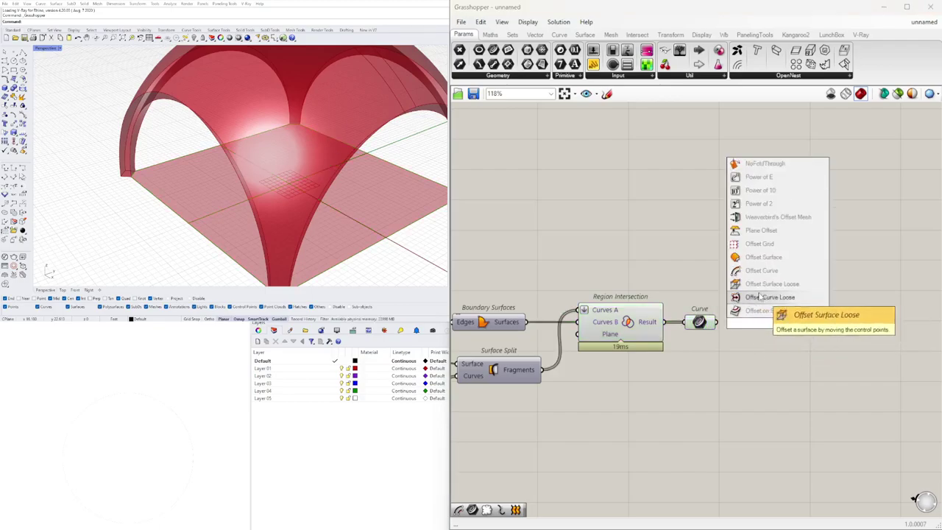
pyautogui.click(764, 271)
pyautogui.moveTo(744, 312); pyautogui.dragTo(782, 353)
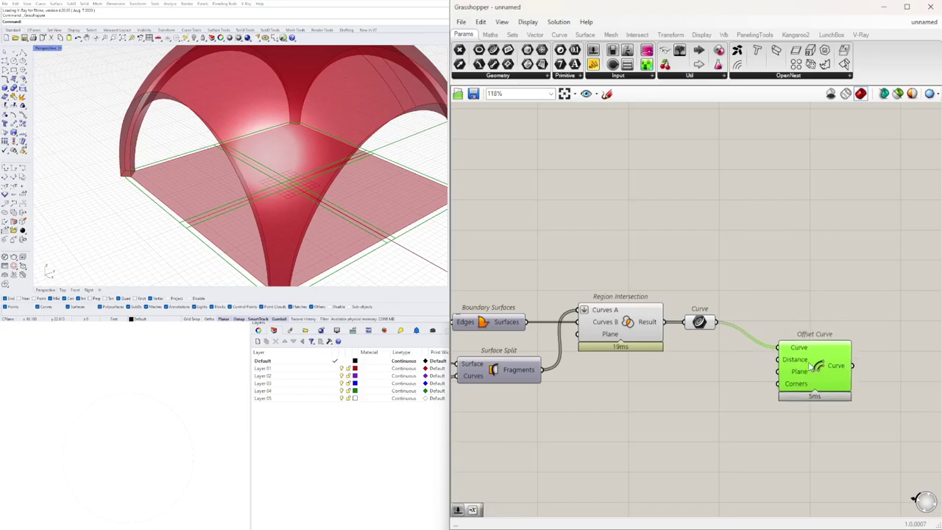
# Step: Add a Negative component and connect its Result to Offset Curve's Distance input
pyautogui.doubleClick(658, 388)
pyautogui.write('neg')
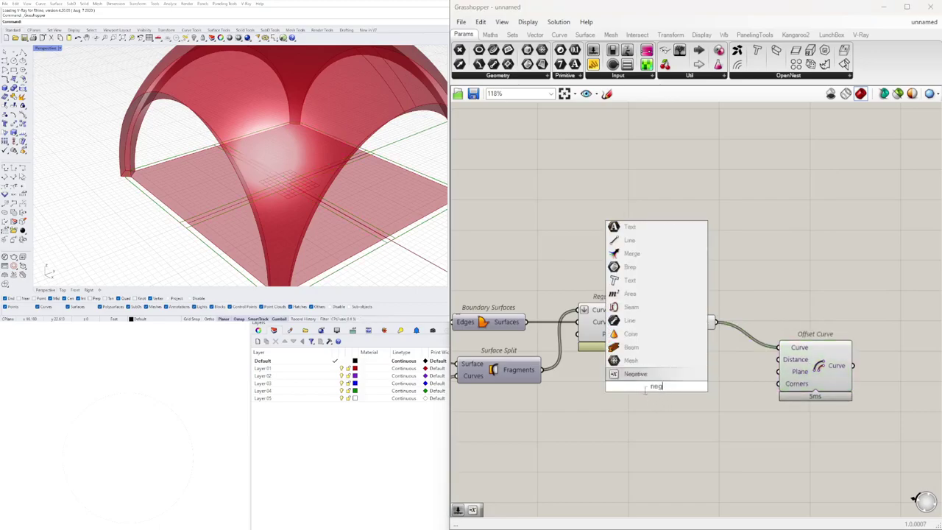
pyautogui.click(650, 378)
pyautogui.moveTo(696, 379); pyautogui.dragTo(698, 385)
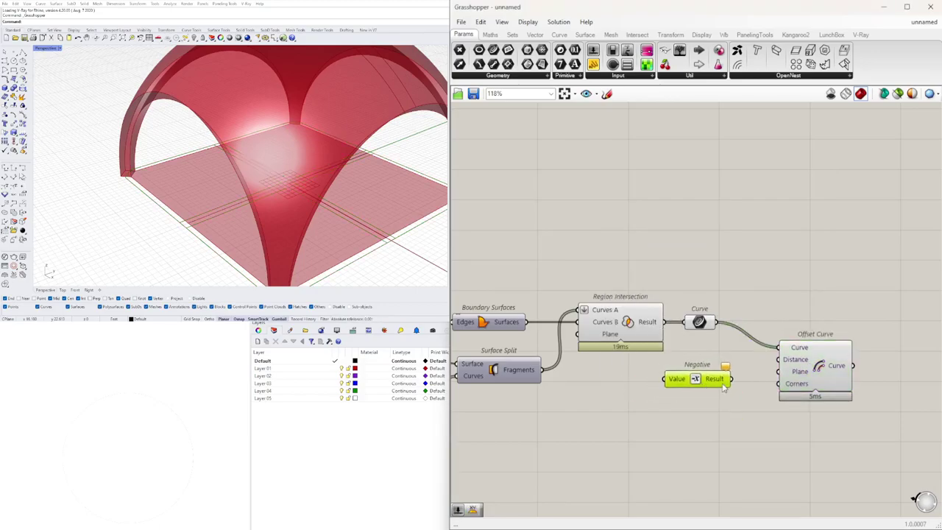
pyautogui.moveTo(757, 376); pyautogui.dragTo(827, 386)
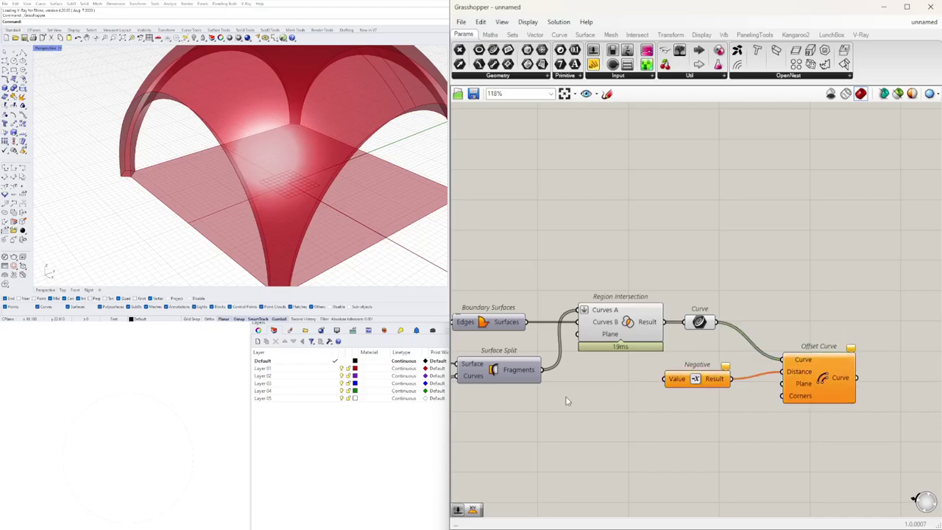
# Step: Add a number slider set to 1.500, connect it to Negative's Value input, and tidy the offset components into a row
pyautogui.doubleClick(566, 397)
pyautogui.write('1.50')
pyautogui.press('Return')
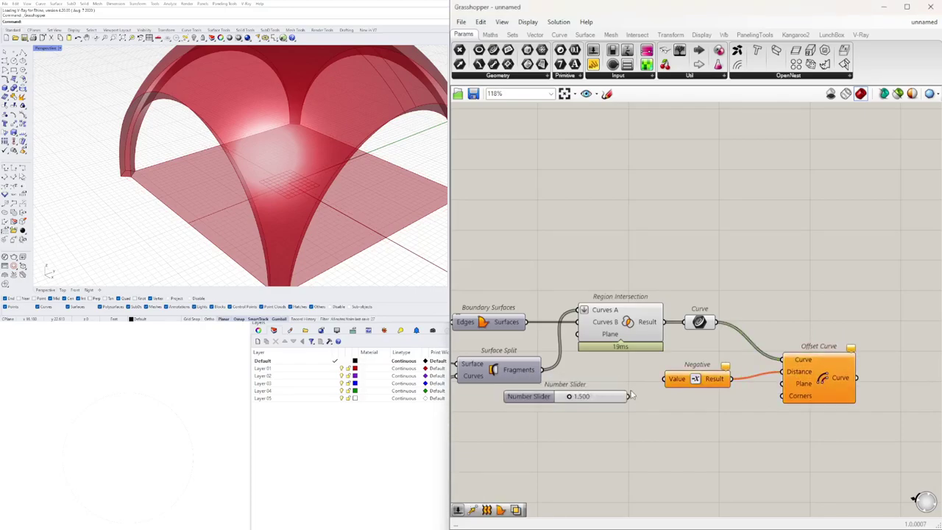
pyautogui.moveTo(673, 386); pyautogui.dragTo(672, 385)
pyautogui.moveTo(617, 395); pyautogui.dragTo(649, 390)
pyautogui.moveTo(686, 379); pyautogui.dragTo(692, 392)
pyautogui.moveTo(798, 375); pyautogui.dragTo(779, 394)
pyautogui.moveTo(779, 330); pyautogui.dragTo(692, 314)
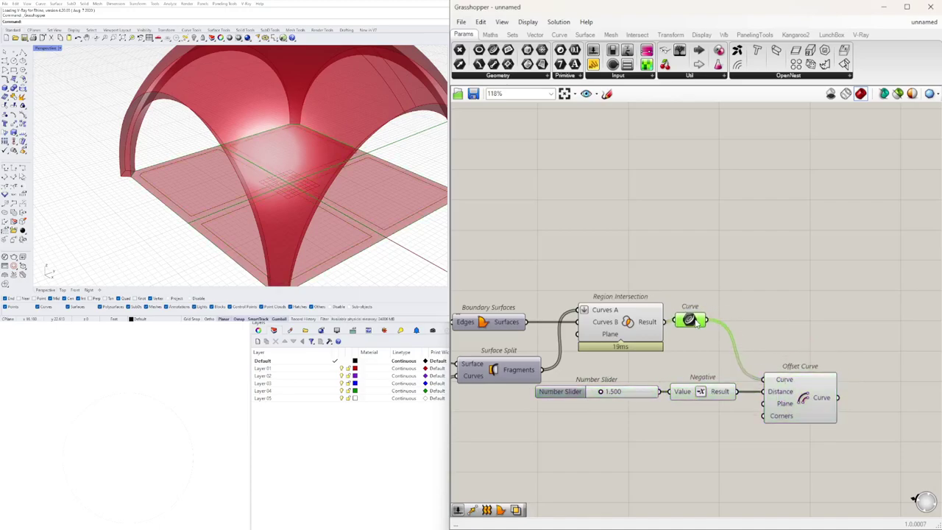
# Step: Hide the previews of Region Intersection and the Curve parameter that follows it
pyautogui.scroll(-2, 706, 345)
pyautogui.moveTo(717, 416); pyautogui.dragTo(616, 295)
pyautogui.middleClick(626, 294)
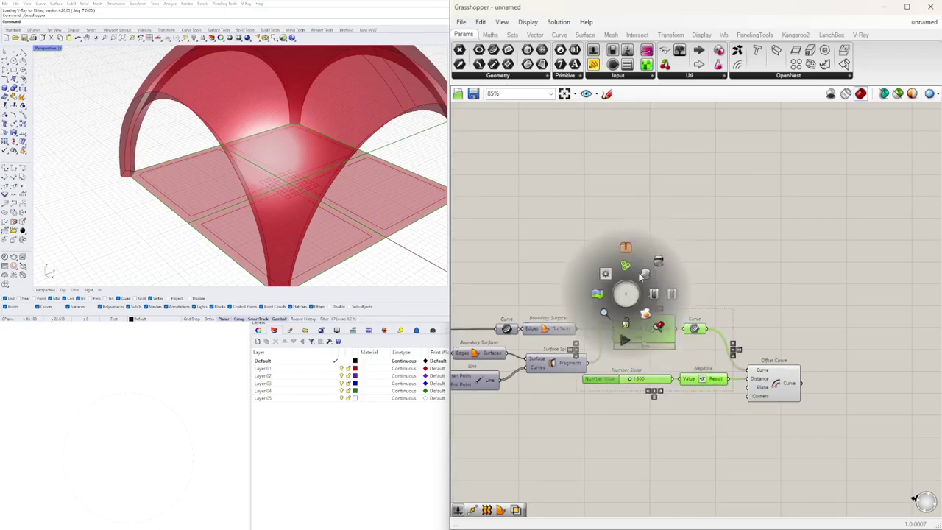
pyautogui.click(660, 259)
pyautogui.click(807, 264)
# Step: Add a Boundary Surfaces component after Offset Curve and connect the offset curves to its Edges input
pyautogui.moveTo(811, 304); pyautogui.dragTo(674, 304, button='right')
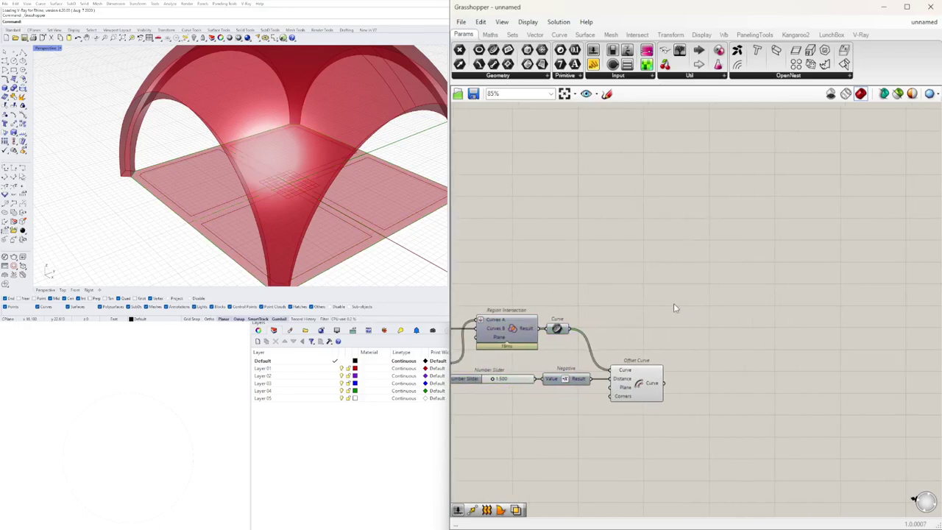
pyautogui.doubleClick(692, 345)
pyautogui.write('bou')
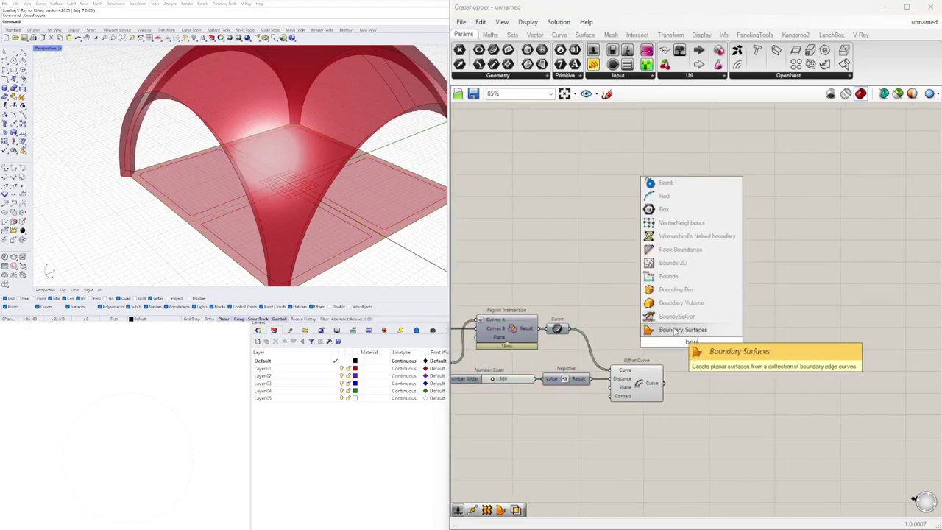
pyautogui.click(669, 331)
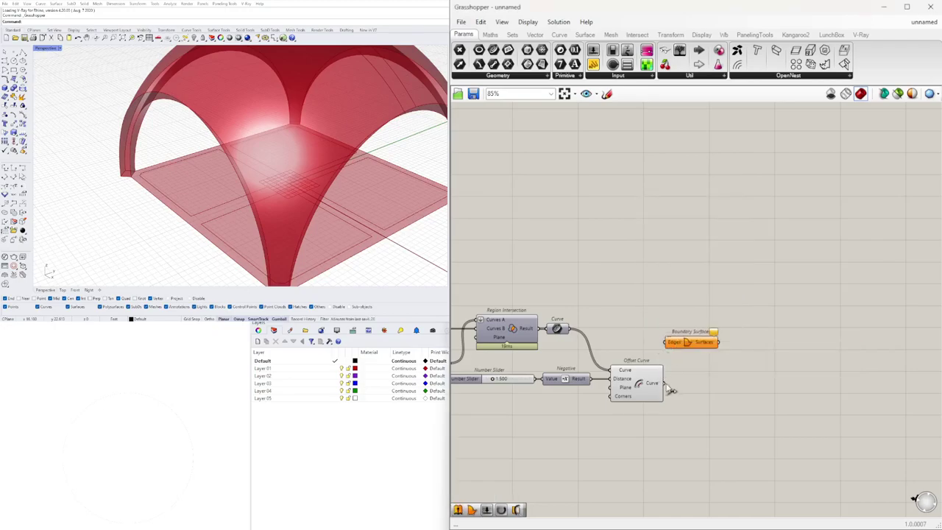
pyautogui.moveTo(685, 344); pyautogui.dragTo(770, 387)
# Step: Add an Extrude component beyond the last Boundary Surfaces and connect the surfaces to its Base input
pyautogui.moveTo(798, 371); pyautogui.dragTo(731, 347, button='right')
pyautogui.doubleClick(780, 358)
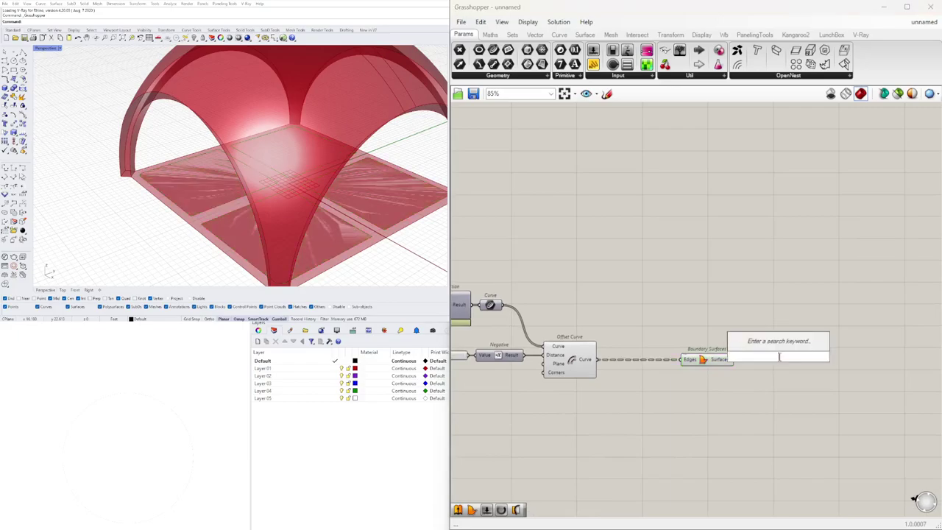
pyautogui.write('extr')
pyautogui.click(754, 344)
pyautogui.moveTo(760, 359); pyautogui.dragTo(786, 389)
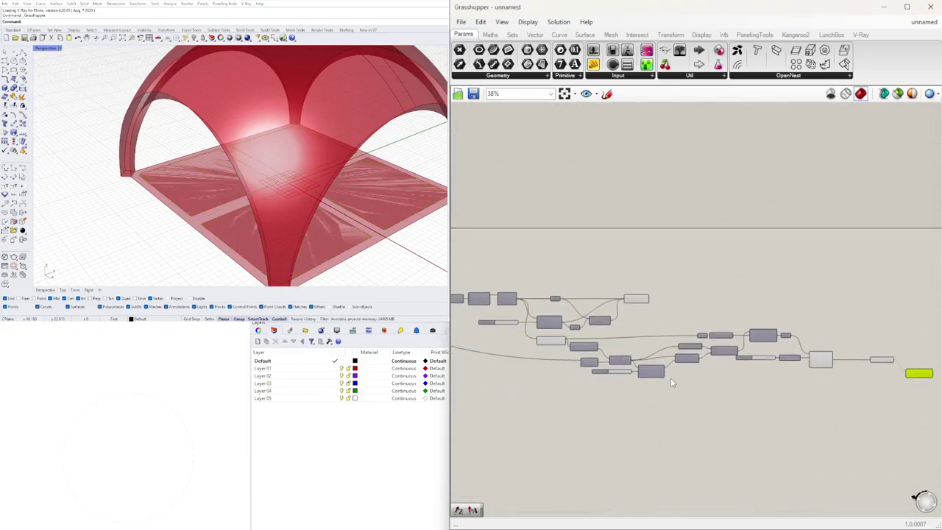
# Step: Connect the Unit Z vector from the start of the definition to Extrude's Direction input
pyautogui.moveTo(671, 378); pyautogui.dragTo(719, 384, button='right')
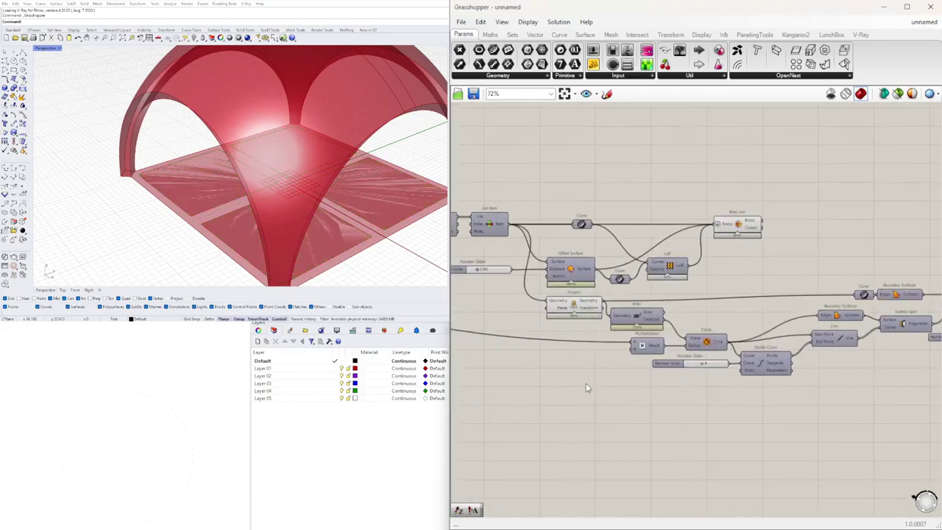
pyautogui.moveTo(480, 361); pyautogui.dragTo(736, 365, button='right')
pyautogui.moveTo(501, 335); pyautogui.dragTo(698, 348, button='right')
pyautogui.moveTo(514, 303); pyautogui.dragTo(688, 317, button='right')
pyautogui.moveTo(755, 290); pyautogui.dragTo(590, 288, button='right')
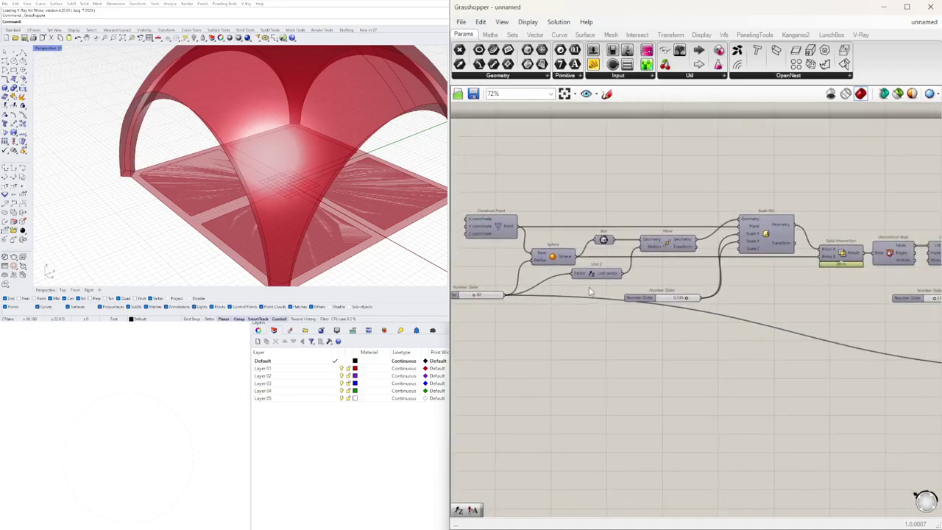
pyautogui.scroll(-3, 637, 283)
pyautogui.moveTo(625, 277); pyautogui.dragTo(917, 313)
pyautogui.scroll(2, 857, 327)
pyautogui.moveTo(926, 319); pyautogui.dragTo(768, 366, button='right')
pyautogui.scroll(4, 768, 365)
pyautogui.moveTo(766, 335); pyautogui.dragTo(744, 322)
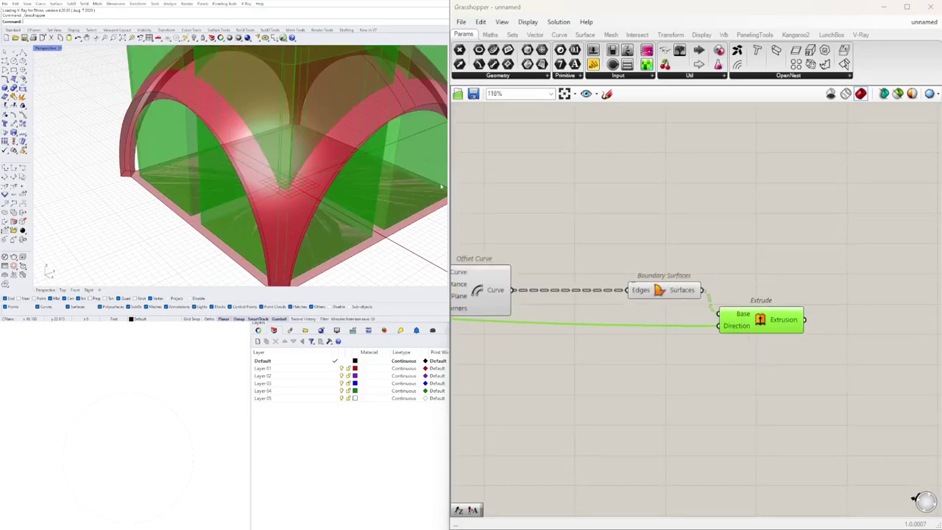
# Step: View the extruded blocks around the whole dome, and hide the previews of Offset Curve and its Boundary Surfaces
pyautogui.scroll(-7, 397, 153)
pyautogui.moveTo(390, 160); pyautogui.dragTo(381, 142, button='right')
pyautogui.moveTo(583, 300); pyautogui.dragTo(652, 322, button='right')
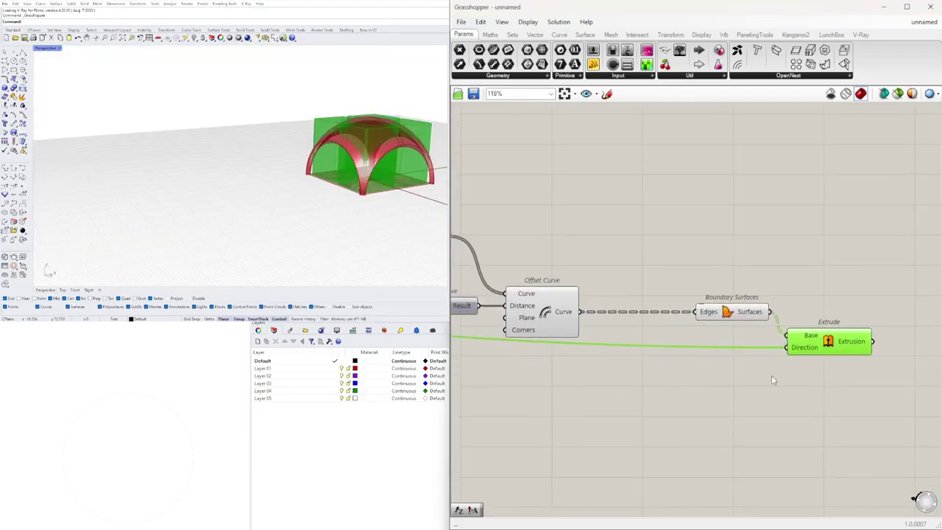
pyautogui.moveTo(779, 387); pyautogui.dragTo(515, 283)
pyautogui.middleClick(537, 259)
pyautogui.click(573, 232)
pyautogui.click(716, 225)
# Step: Reposition the Extrude component closer to its inputs and above the offset row
pyautogui.moveTo(856, 430); pyautogui.dragTo(703, 302)
pyautogui.moveTo(709, 313); pyautogui.dragTo(608, 314)
pyautogui.click(600, 274)
pyautogui.scroll(-4, 551, 296)
pyautogui.moveTo(551, 296); pyautogui.dragTo(726, 300, button='right')
pyautogui.moveTo(833, 331); pyautogui.dragTo(884, 241)
pyautogui.moveTo(796, 266); pyautogui.dragTo(941, 272, button='right')
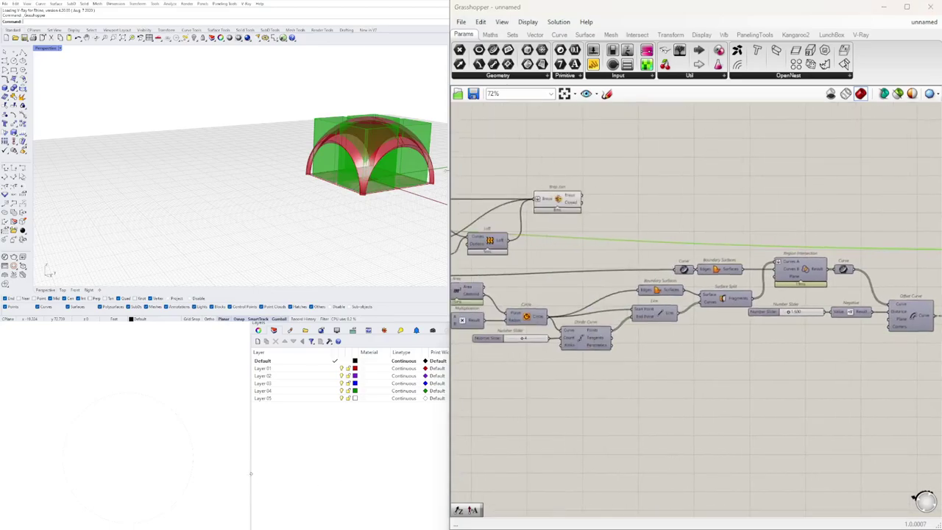
# Step: Add a Solid Difference component after Brep Join and connect the joined Breps to its Breps A input
pyautogui.moveTo(554, 157); pyautogui.dragTo(534, 207, button='right')
pyautogui.doubleClick(628, 250)
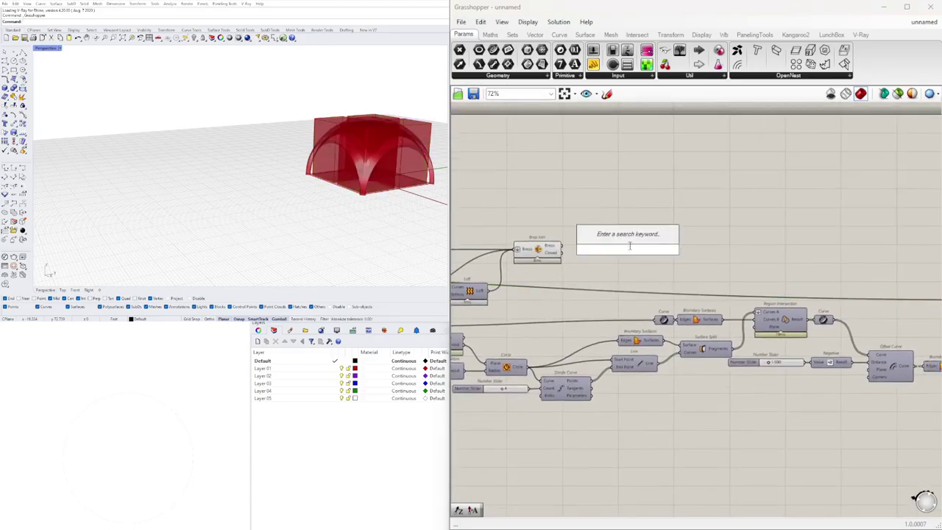
pyautogui.write('dif')
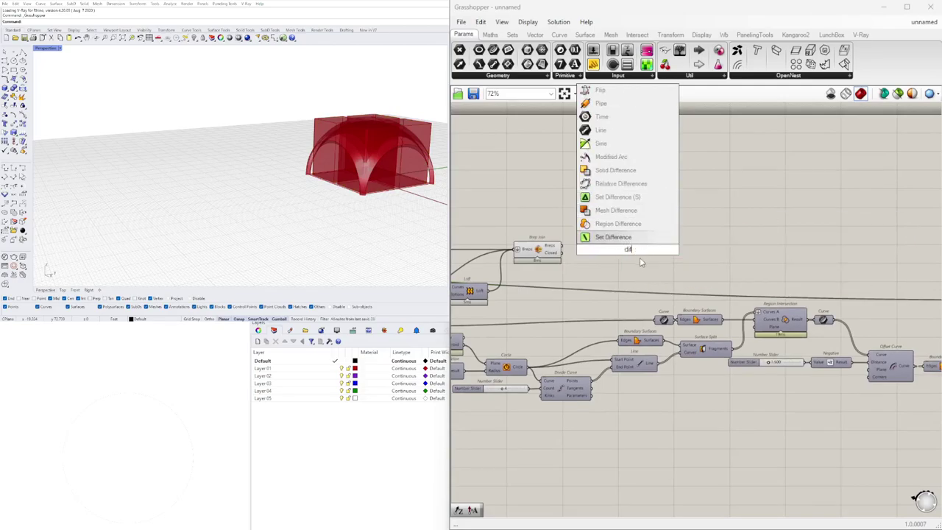
pyautogui.click(616, 171)
pyautogui.scroll(2, 559, 237)
pyautogui.click(539, 254)
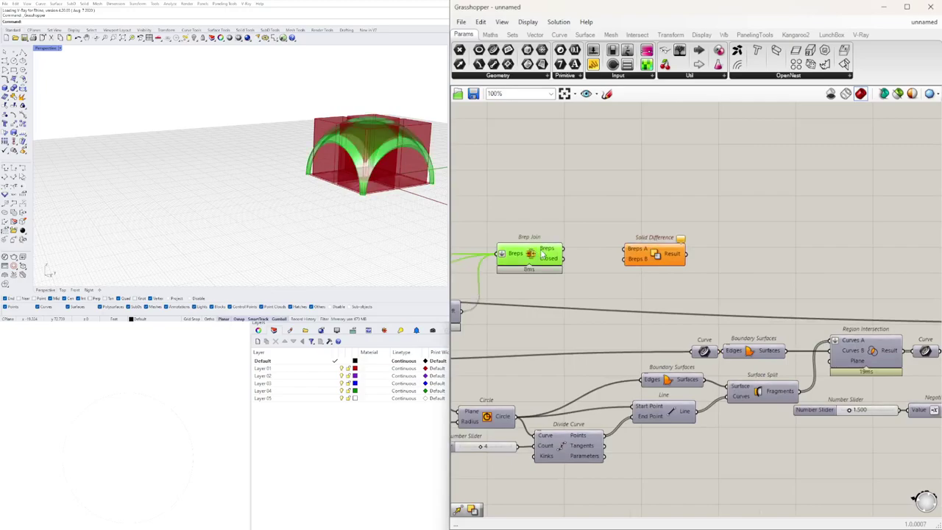
pyautogui.moveTo(658, 254); pyautogui.dragTo(519, 283, button='right')
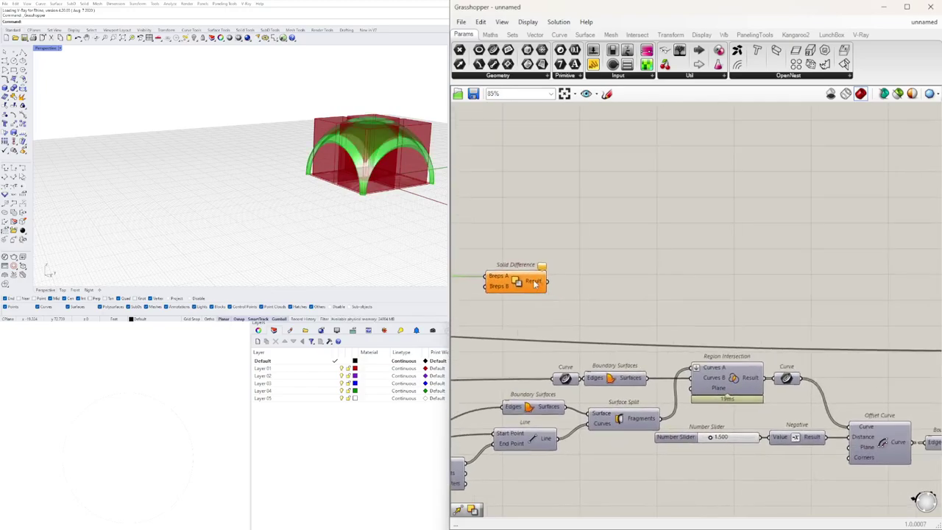
# Step: Move the Solid Difference component past Extrude and connect the Extrusion output to its Breps B input
pyautogui.scroll(-2, 520, 282)
pyautogui.moveTo(519, 282); pyautogui.dragTo(912, 280)
pyautogui.moveTo(912, 280); pyautogui.dragTo(688, 279, button='right')
pyautogui.scroll(5, 688, 279)
pyautogui.moveTo(687, 283); pyautogui.dragTo(834, 353)
pyautogui.scroll(3, 805, 383)
pyautogui.moveTo(890, 337)
pyautogui.mouseDown()
pyautogui.moveTo(813, 331)
pyautogui.moveTo(891, 329)
pyautogui.mouseUp()
# Step: Flatten Solid Difference's Breps B input and hide the previews of the components feeding it
pyautogui.rightClick(785, 349)
pyautogui.click(828, 413)
pyautogui.scroll(-7, 749, 348)
pyautogui.scroll(-4, 736, 372)
pyautogui.moveTo(754, 396); pyautogui.dragTo(511, 296)
pyautogui.middleClick(535, 289)
pyautogui.click(563, 265)
# Step: Examine the cut dome from above and trace the definition between the shell surfaces and Solid Difference
pyautogui.scroll(5, 348, 135)
pyautogui.moveTo(349, 137); pyautogui.dragTo(379, 214, button='right')
pyautogui.moveTo(801, 363); pyautogui.dragTo(850, 346, button='right')
pyautogui.click(839, 350)
pyautogui.scroll(4, 824, 352)
pyautogui.moveTo(646, 385); pyautogui.dragTo(741, 400, button='right')
pyautogui.scroll(3, 741, 400)
pyautogui.scroll(-3, 741, 399)
pyautogui.moveTo(530, 419); pyautogui.dragTo(744, 381, button='right')
pyautogui.moveTo(639, 359); pyautogui.dragTo(693, 367, button='right')
pyautogui.scroll(3, 693, 367)
pyautogui.scroll(-5, 694, 366)
pyautogui.moveTo(913, 356)
pyautogui.mouseDown(button='right')
pyautogui.moveTo(663, 362)
pyautogui.moveTo(912, 363)
pyautogui.mouseUp(button='right')
pyautogui.scroll(5, 622, 363)
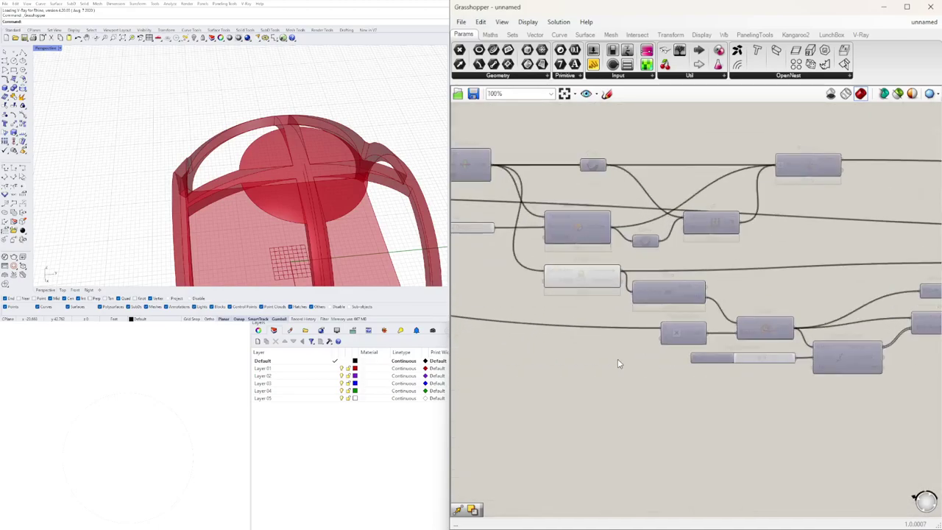
pyautogui.scroll(-4, 633, 360)
pyautogui.moveTo(935, 333); pyautogui.dragTo(735, 340, button='right')
pyautogui.scroll(2, 770, 331)
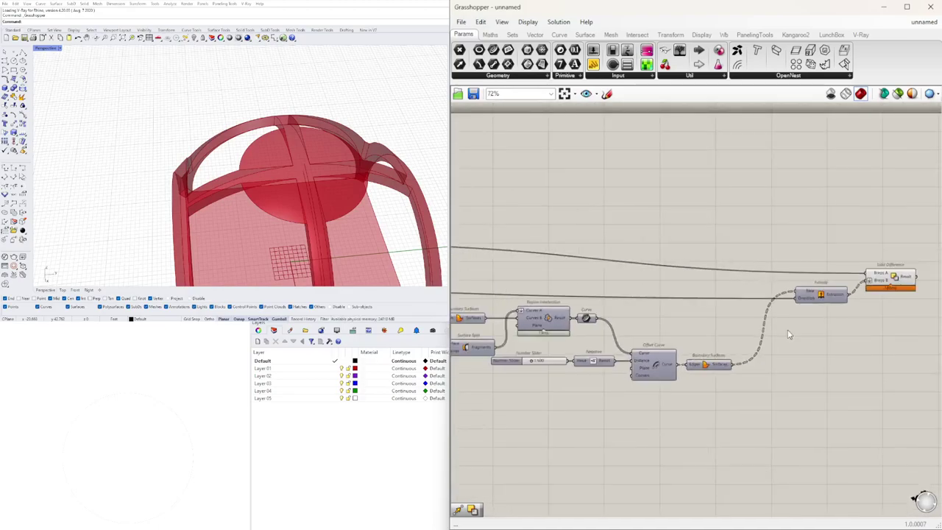
# Step: Insert a Relay on the wire feeding Extrude's Direction input and add a Multiplication component beside it
pyautogui.scroll(3, 717, 291)
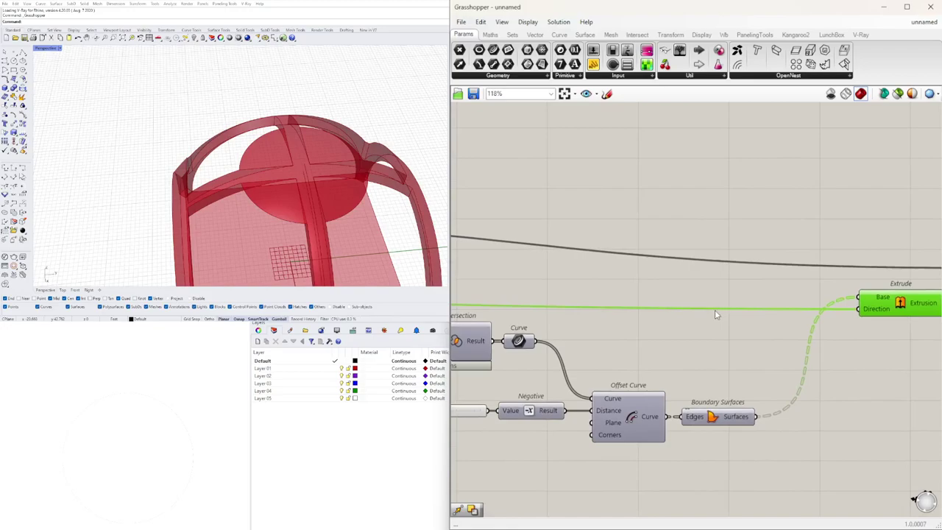
pyautogui.doubleClick(716, 309)
pyautogui.scroll(4, 725, 297)
pyautogui.doubleClick(778, 292)
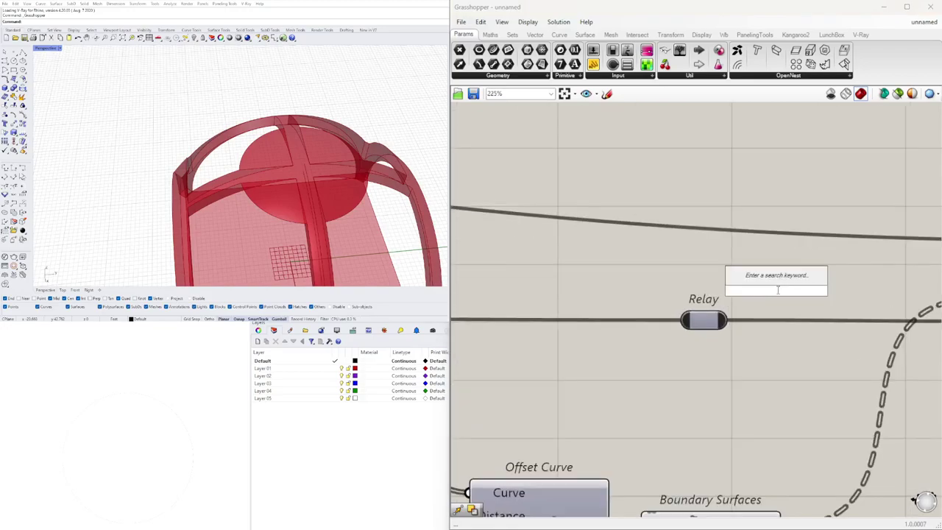
pyautogui.write('*')
pyautogui.press('Return')
# Step: Connect the Relay to Multiplication's A input and its Result to Extrude's Direction, lining Multiplication up between them
pyautogui.moveTo(727, 319); pyautogui.dragTo(725, 279)
pyautogui.moveTo(797, 284); pyautogui.dragTo(849, 357)
pyautogui.scroll(-1, 849, 357)
pyautogui.moveTo(849, 357); pyautogui.dragTo(729, 363, button='right')
pyautogui.moveTo(729, 363); pyautogui.dragTo(713, 367)
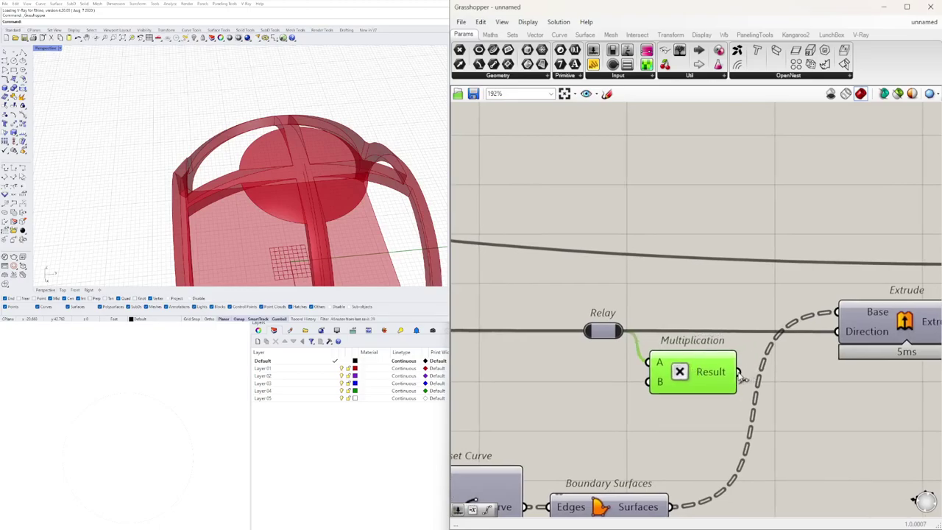
pyautogui.moveTo(832, 339); pyautogui.dragTo(837, 332)
pyautogui.moveTo(679, 372); pyautogui.dragTo(666, 335)
# Step: Try Divide Curve counts of 5 and 8 with its number slider, checking the ribs around the dome
pyautogui.moveTo(320, 169); pyautogui.dragTo(340, 166, button='right')
pyautogui.scroll(4, 294, 162)
pyautogui.moveTo(251, 149); pyautogui.dragTo(361, 131, button='right')
pyautogui.moveTo(207, 163); pyautogui.dragTo(370, 187, button='right')
pyautogui.moveTo(306, 155); pyautogui.dragTo(295, 179, button='right')
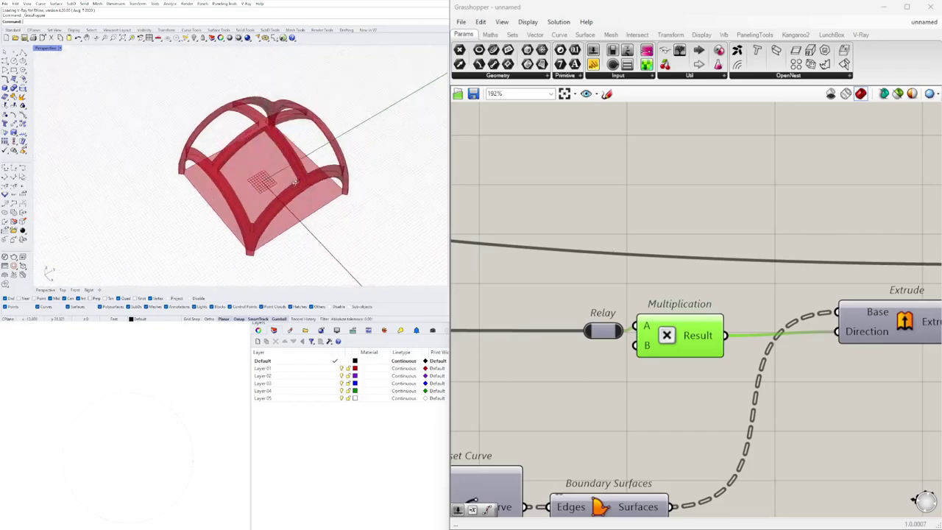
pyautogui.moveTo(295, 218); pyautogui.dragTo(316, 167, button='right')
pyautogui.scroll(-4, 651, 288)
pyautogui.moveTo(552, 427); pyautogui.dragTo(693, 416, button='right')
pyautogui.click(693, 417)
pyautogui.moveTo(636, 408); pyautogui.dragTo(781, 385, button='right')
pyautogui.moveTo(561, 361); pyautogui.dragTo(675, 358, button='right')
pyautogui.scroll(6, 613, 363)
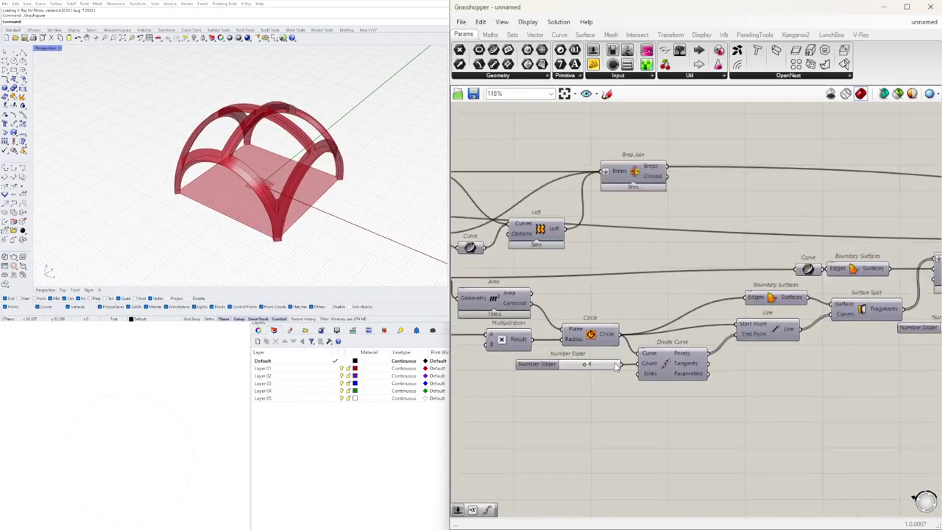
pyautogui.moveTo(283, 166); pyautogui.dragTo(293, 226, button='right')
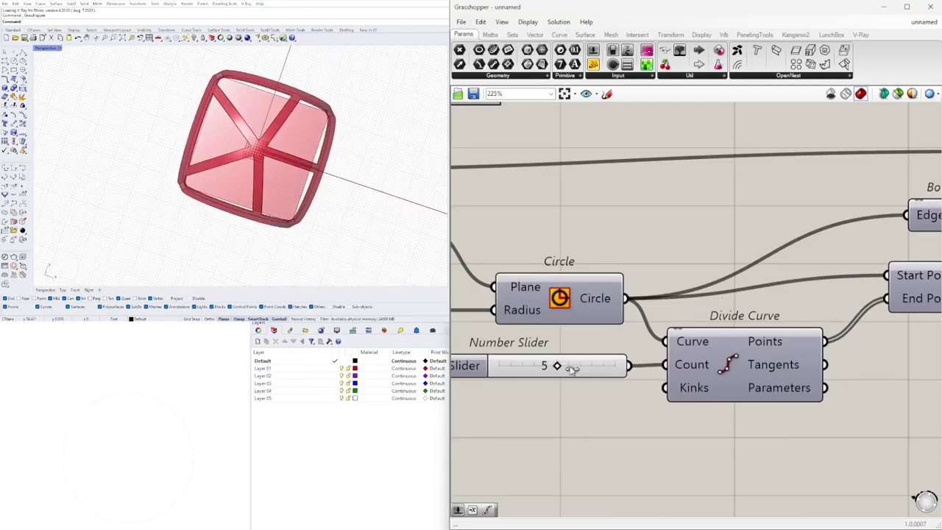
pyautogui.moveTo(240, 204); pyautogui.dragTo(246, 160, button='right')
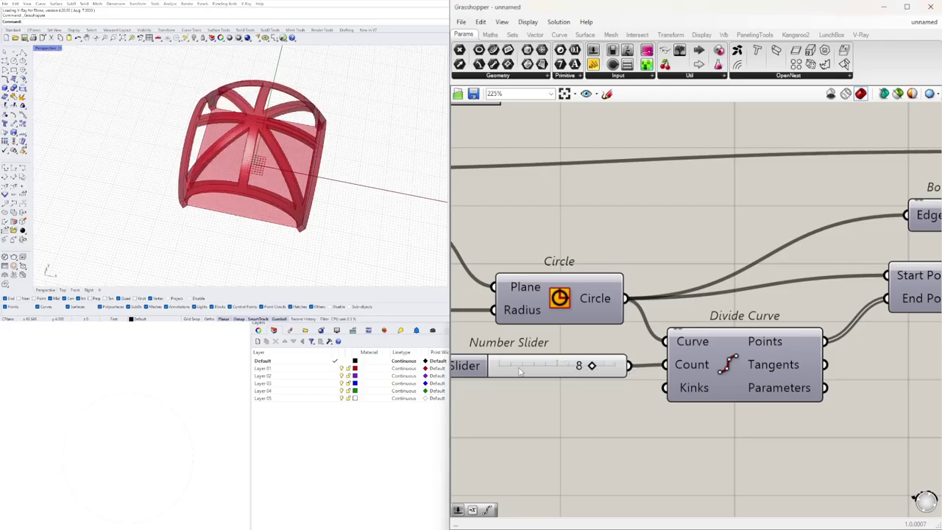
pyautogui.moveTo(299, 201); pyautogui.dragTo(302, 148, button='right')
pyautogui.moveTo(226, 152); pyautogui.dragTo(229, 178, button='right')
# Step: Return to the Solid Difference component and inspect the ribbed shell it produces from the side
pyautogui.scroll(-4, 589, 208)
pyautogui.scroll(-5, 615, 211)
pyautogui.scroll(3, 867, 211)
pyautogui.moveTo(866, 211); pyautogui.dragTo(768, 341, button='right')
pyautogui.scroll(2, 763, 250)
pyautogui.click(787, 223)
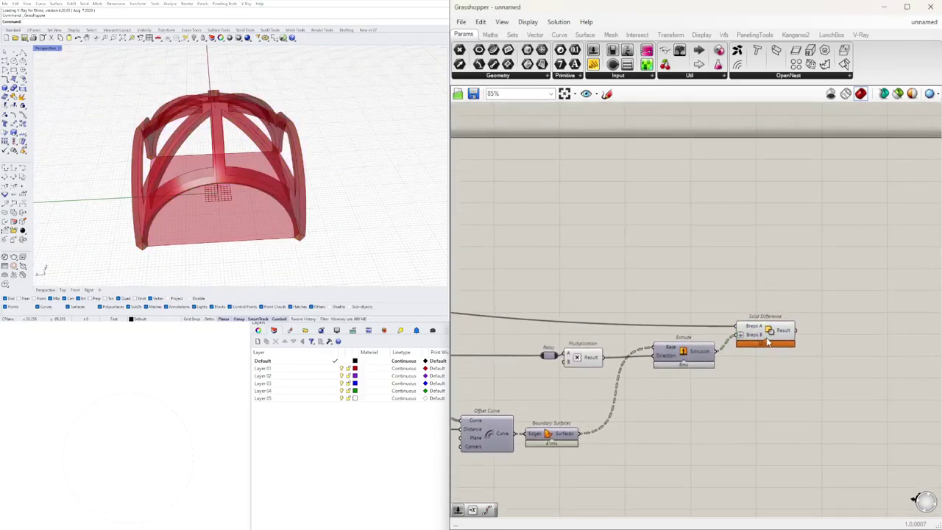
pyautogui.moveTo(359, 198)
pyautogui.mouseDown(button='right')
pyautogui.moveTo(315, 215)
pyautogui.moveTo(312, 229)
pyautogui.moveTo(358, 168)
pyautogui.moveTo(327, 171)
pyautogui.moveTo(299, 192)
pyautogui.moveTo(295, 244)
pyautogui.moveTo(371, 172)
pyautogui.moveTo(367, 161)
pyautogui.moveTo(345, 188)
pyautogui.mouseUp(button='right')
pyautogui.scroll(3, 732, 255)
pyautogui.click(787, 299)
pyautogui.click(761, 371)
pyautogui.click(750, 315)
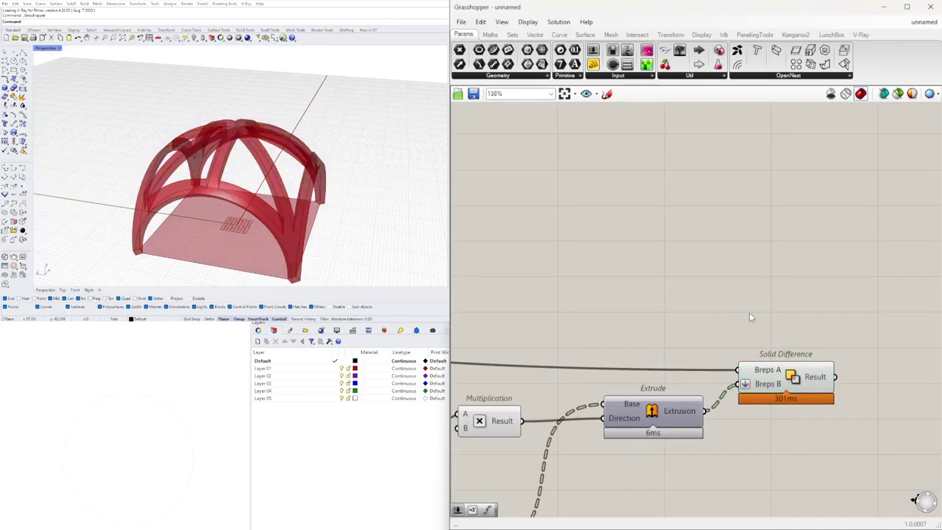
# Step: Add a Solid Intersection component and place it beside Solid Difference
pyautogui.moveTo(800, 393); pyautogui.dragTo(724, 378, button='right')
pyautogui.doubleClick(710, 307)
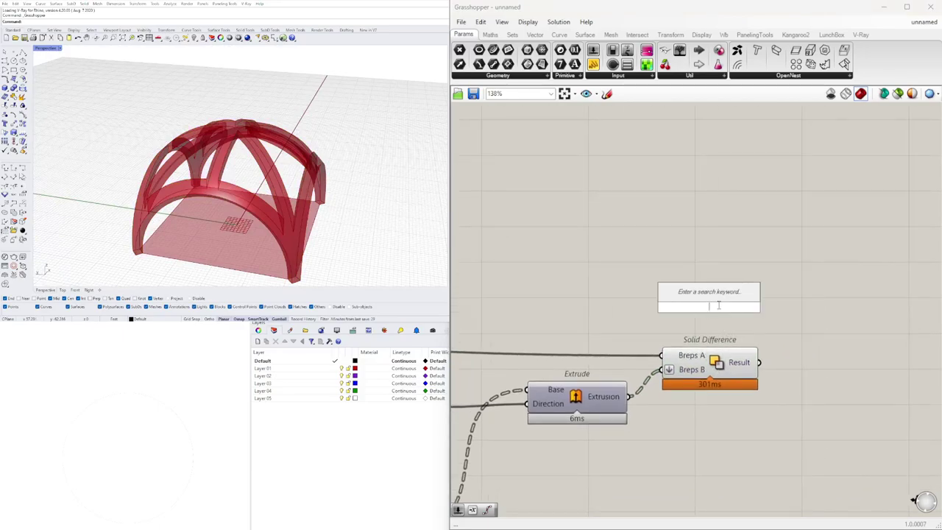
pyautogui.write('interse')
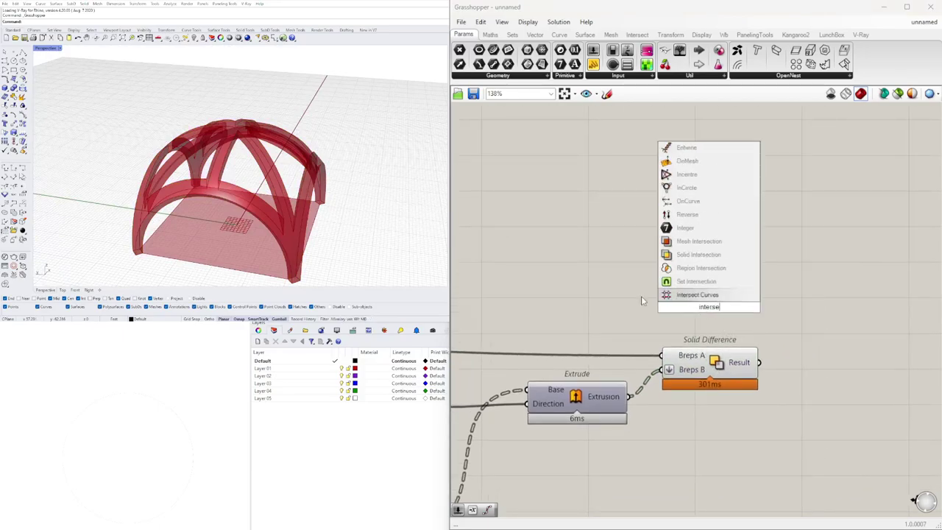
pyautogui.click(702, 255)
pyautogui.moveTo(708, 306); pyautogui.dragTo(839, 309)
# Step: Connect the Extrusion output to Solid Intersection's Breps B and the joined Breps from Brep Join to its Breps A
pyautogui.click(699, 362)
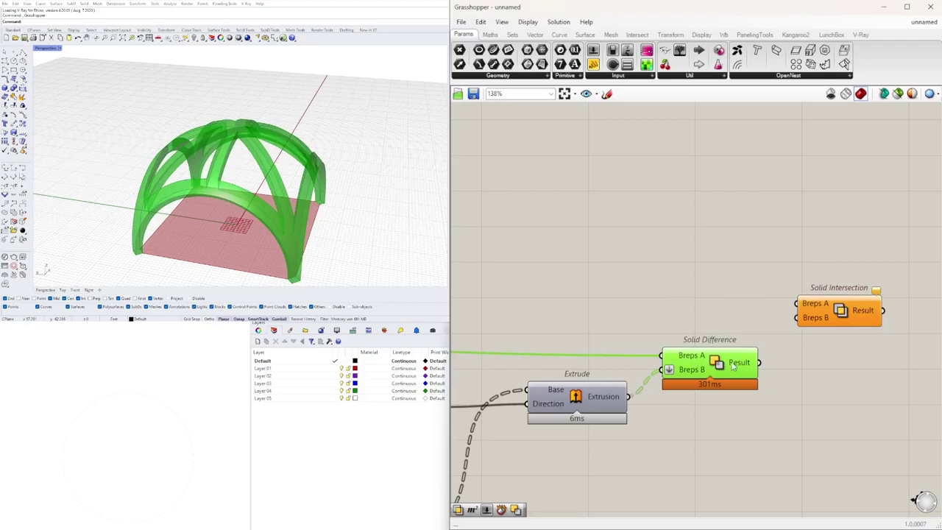
pyautogui.click(593, 398)
pyautogui.moveTo(697, 393); pyautogui.dragTo(662, 406, button='right')
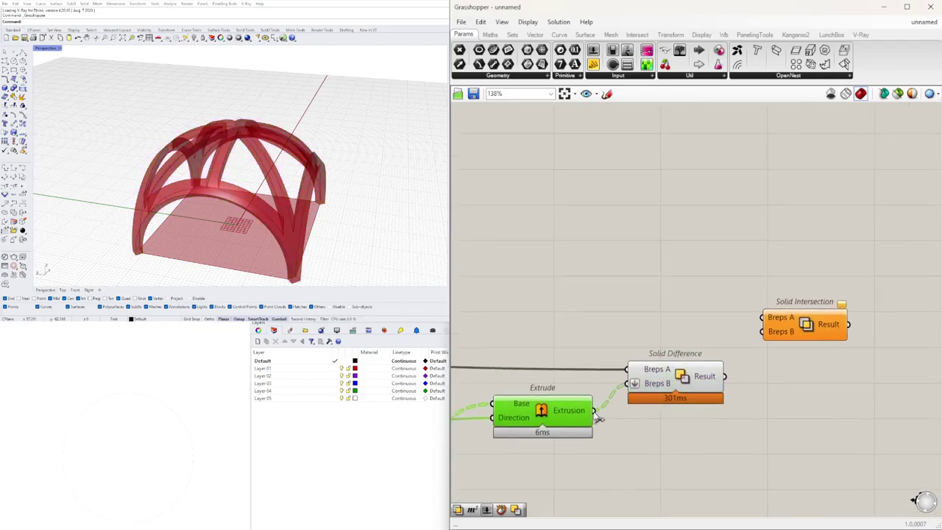
pyautogui.click(795, 325)
pyautogui.scroll(-5, 736, 332)
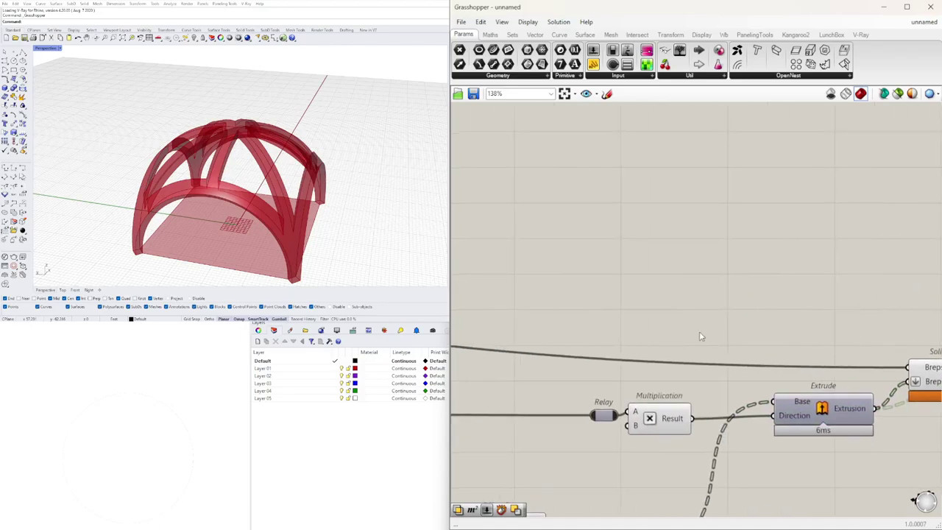
pyautogui.scroll(-4, 713, 337)
pyautogui.moveTo(710, 336); pyautogui.dragTo(890, 348)
pyautogui.scroll(3, 882, 305)
pyautogui.moveTo(887, 360); pyautogui.dragTo(771, 360, button='right')
pyautogui.scroll(3, 739, 353)
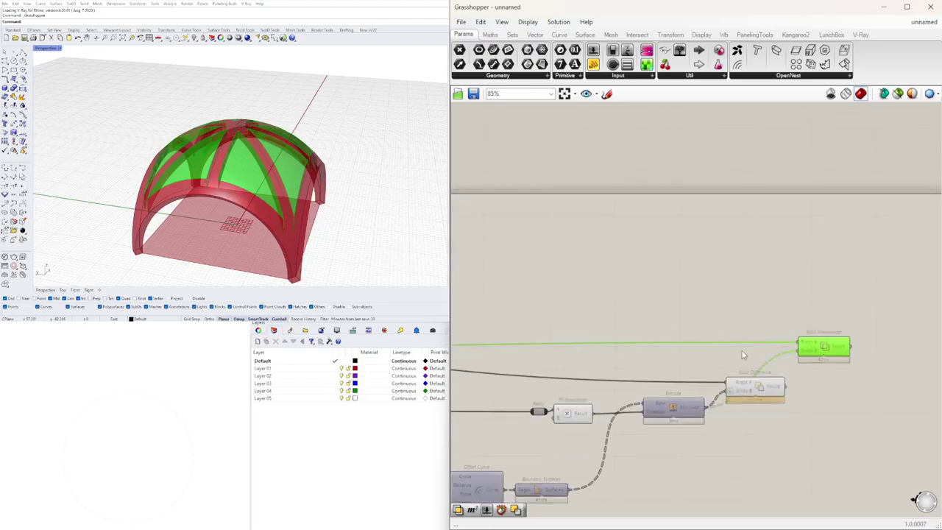
# Step: Arrange Solid Intersection and Solid Difference in a column, with Solid Intersection directly above
pyautogui.moveTo(751, 402); pyautogui.dragTo(687, 349, button='right')
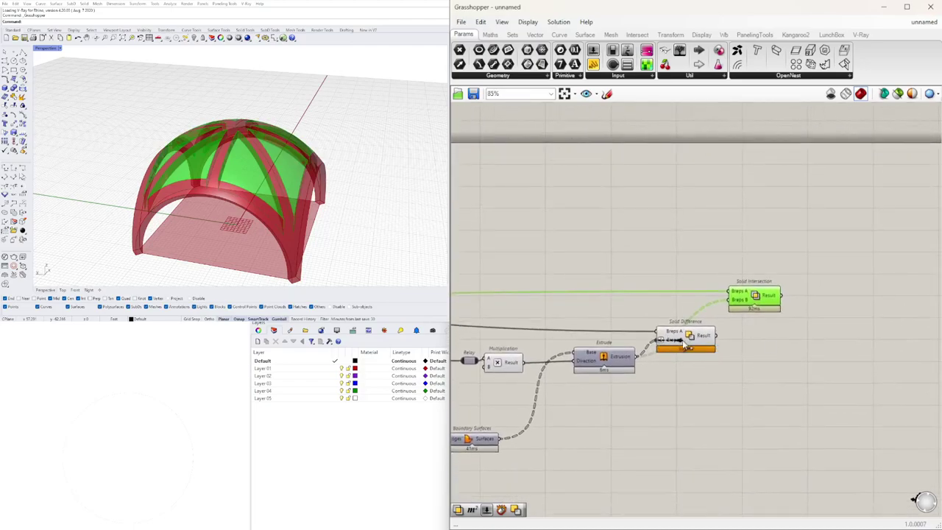
pyautogui.moveTo(687, 340); pyautogui.dragTo(747, 337)
pyautogui.moveTo(758, 281); pyautogui.dragTo(759, 260)
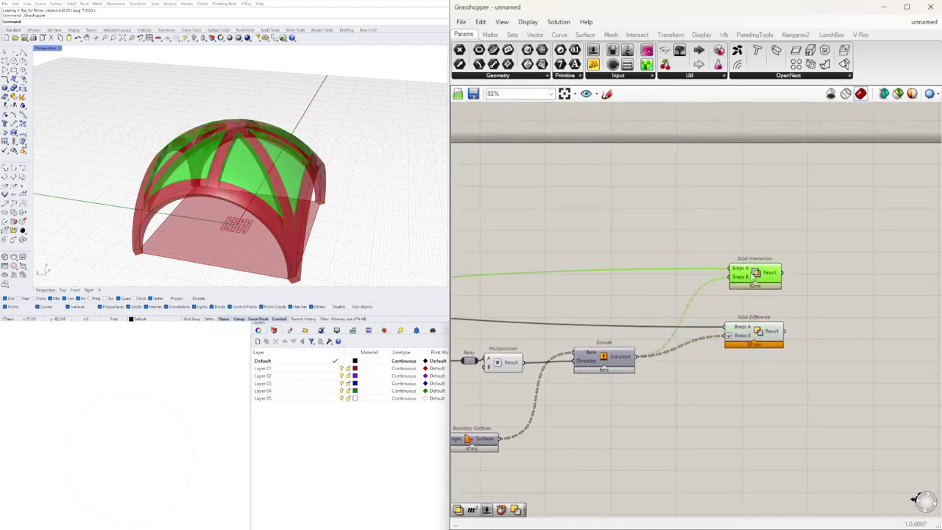
pyautogui.moveTo(752, 335); pyautogui.dragTo(756, 315)
pyautogui.moveTo(801, 349); pyautogui.dragTo(732, 296)
pyautogui.click(738, 252)
# Step: Add a List Item component after Solid Intersection and connect the Result output to its List input
pyautogui.scroll(2, 707, 301)
pyautogui.scroll(1, 720, 305)
pyautogui.moveTo(775, 314); pyautogui.dragTo(673, 334, button='right')
pyautogui.doubleClick(790, 317)
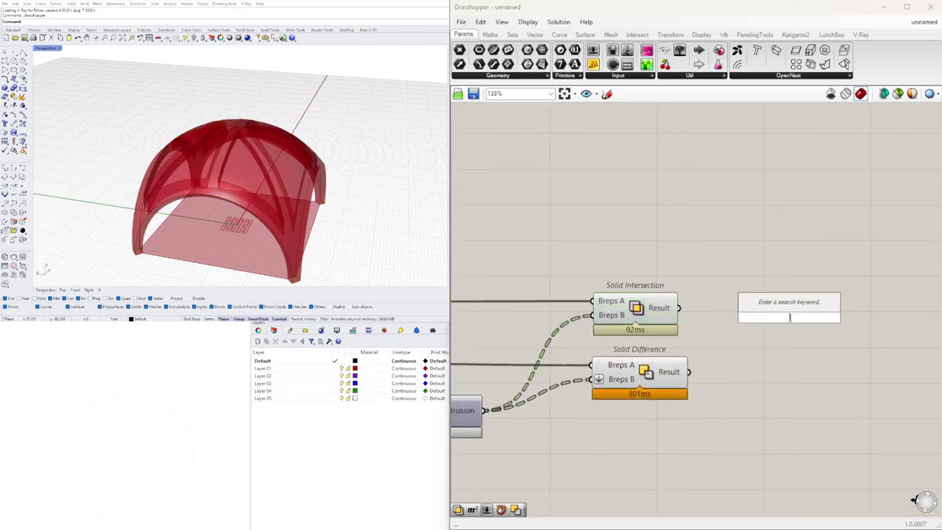
pyautogui.write('item')
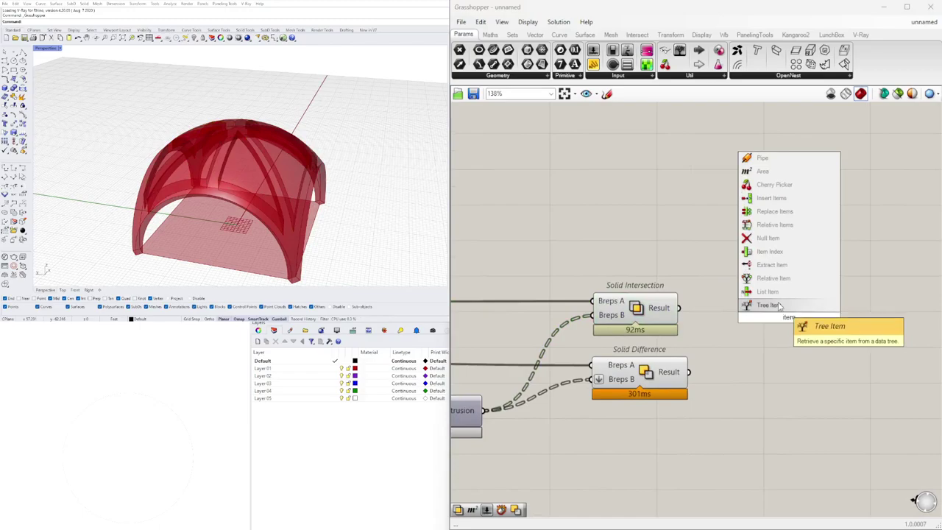
pyautogui.click(774, 292)
pyautogui.moveTo(758, 296); pyautogui.dragTo(759, 299)
pyautogui.moveTo(772, 320); pyautogui.dragTo(733, 274)
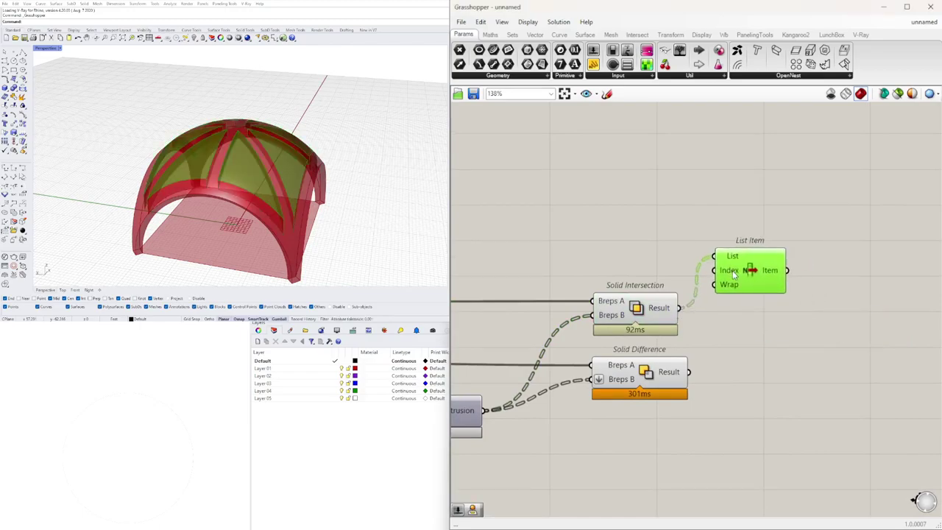
# Step: Try flattening Solid Intersection's Result output and undo it
pyautogui.rightClick(664, 308)
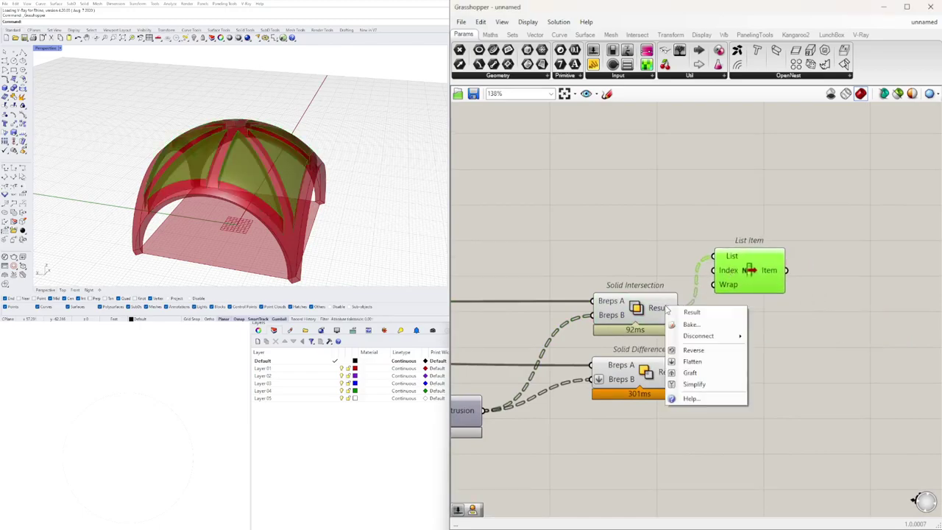
pyautogui.click(690, 362)
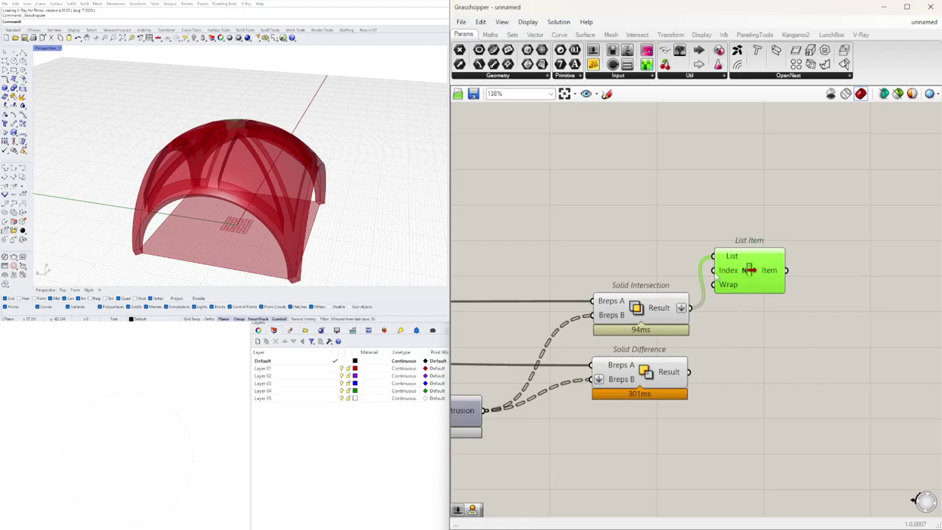
pyautogui.click(655, 315)
pyautogui.hotkey('ctrl', 'z')
# Step: Compare the List Item and Solid Intersection geometry in the viewport from several angles around the dome
pyautogui.click(697, 217)
pyautogui.click(750, 270)
pyautogui.moveTo(277, 181); pyautogui.dragTo(391, 195, button='right')
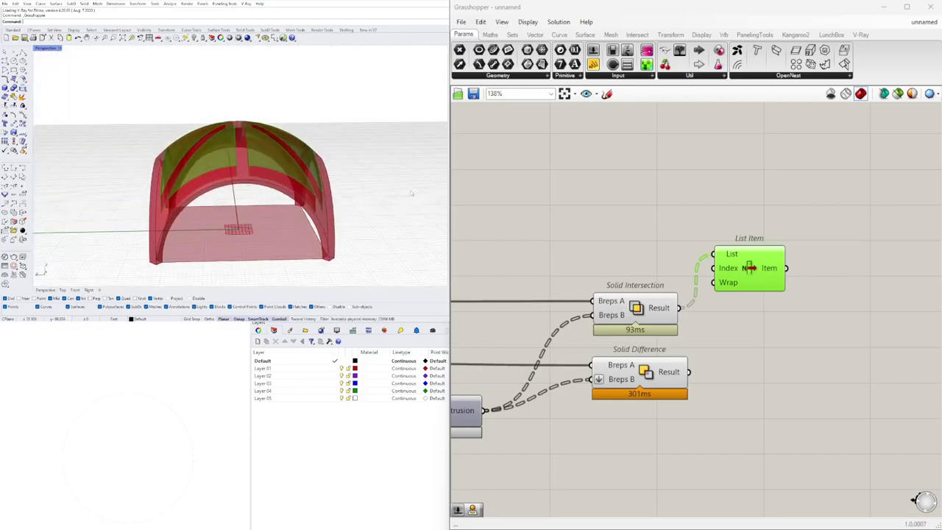
pyautogui.moveTo(743, 284); pyautogui.dragTo(764, 286)
pyautogui.click(645, 315)
pyautogui.moveTo(338, 133); pyautogui.dragTo(315, 162, button='right')
pyautogui.scroll(3, 315, 162)
pyautogui.scroll(2, 690, 304)
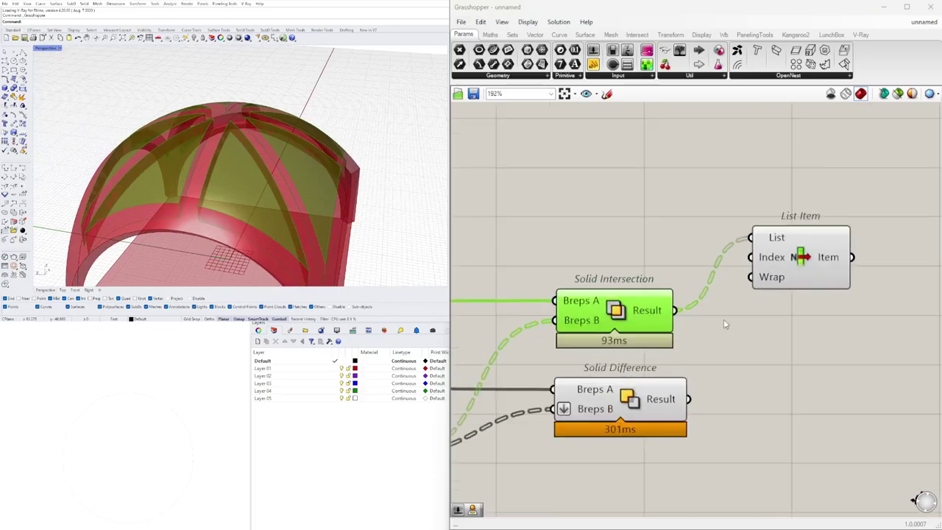
# Step: Reposition List Item near Solid Intersection and check the Flatten option of the Result output
pyautogui.scroll(-3, 726, 322)
pyautogui.moveTo(779, 273); pyautogui.dragTo(788, 288)
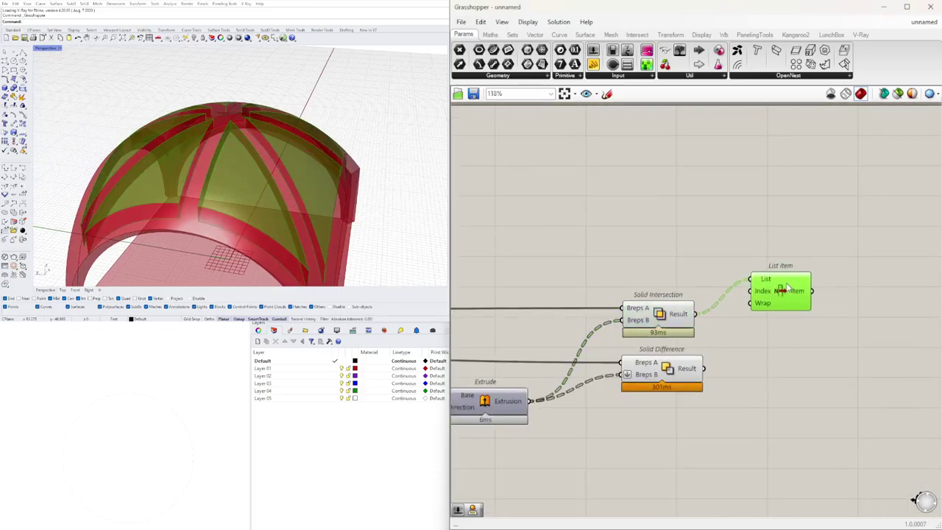
pyautogui.scroll(3, 696, 315)
pyautogui.rightClick(705, 317)
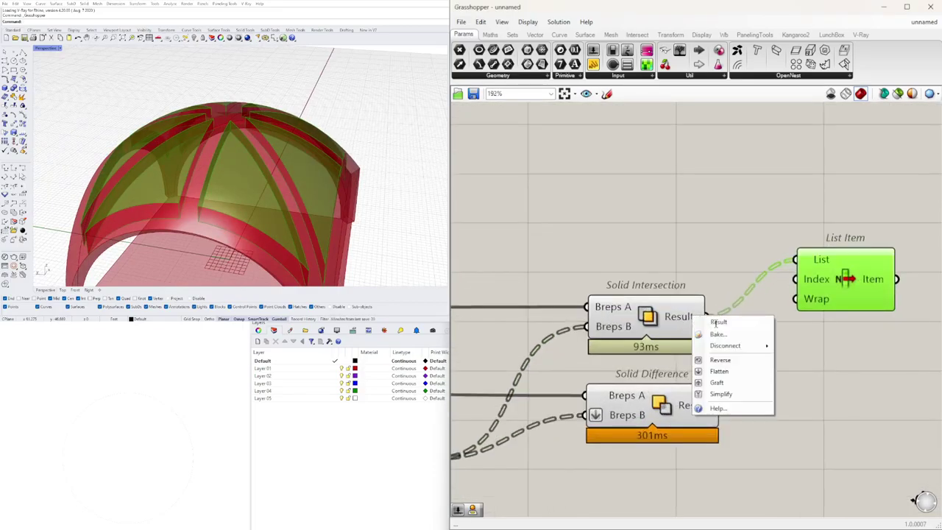
pyautogui.click(735, 373)
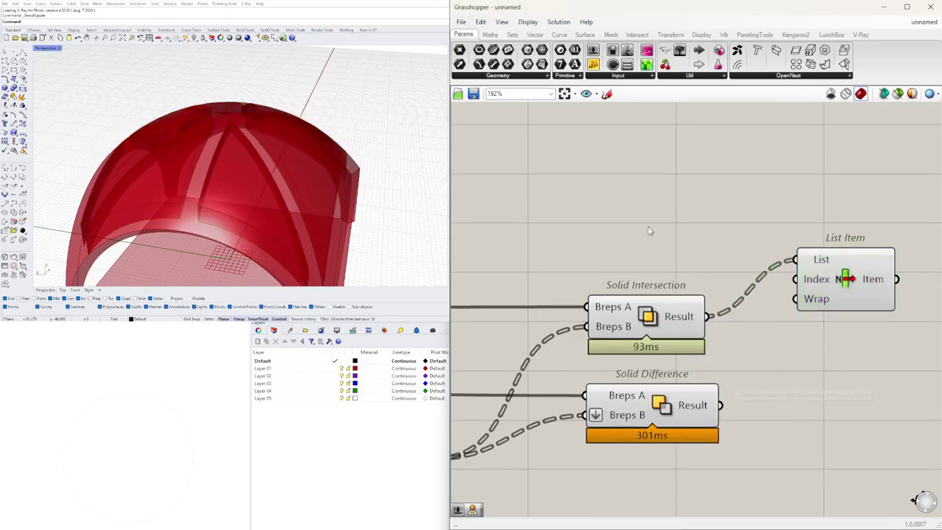
# Step: Add a number slider for List Item's Index input and set it to 0
pyautogui.click(838, 287)
pyautogui.click(634, 228)
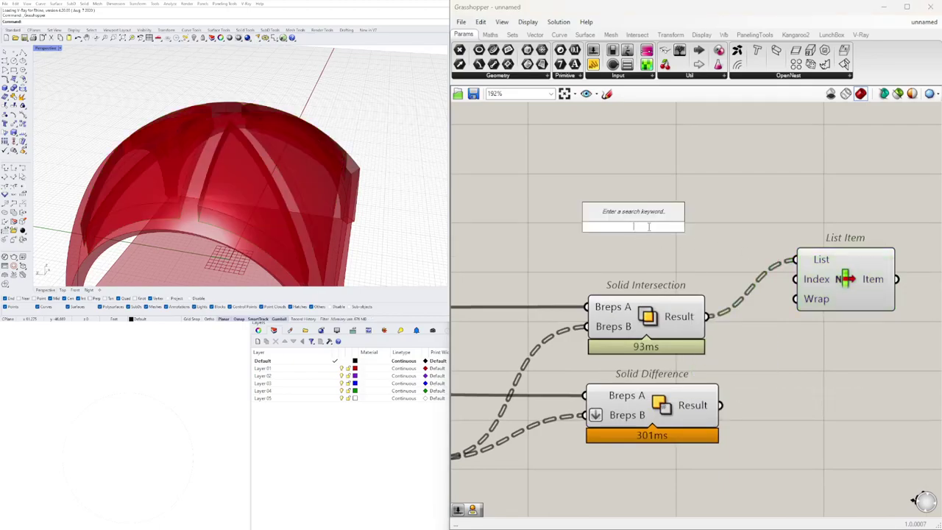
pyautogui.write('3')
pyautogui.press('Return')
pyautogui.click(832, 280)
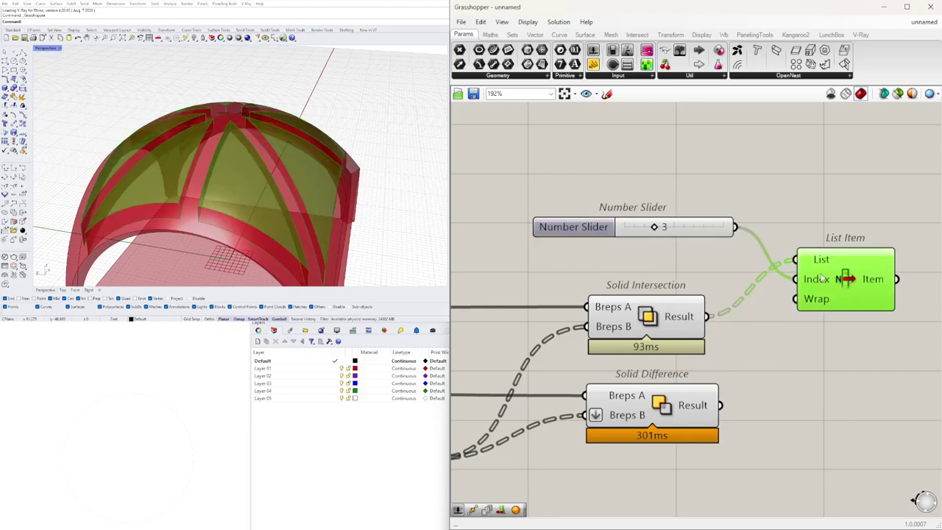
pyautogui.scroll(3, 638, 248)
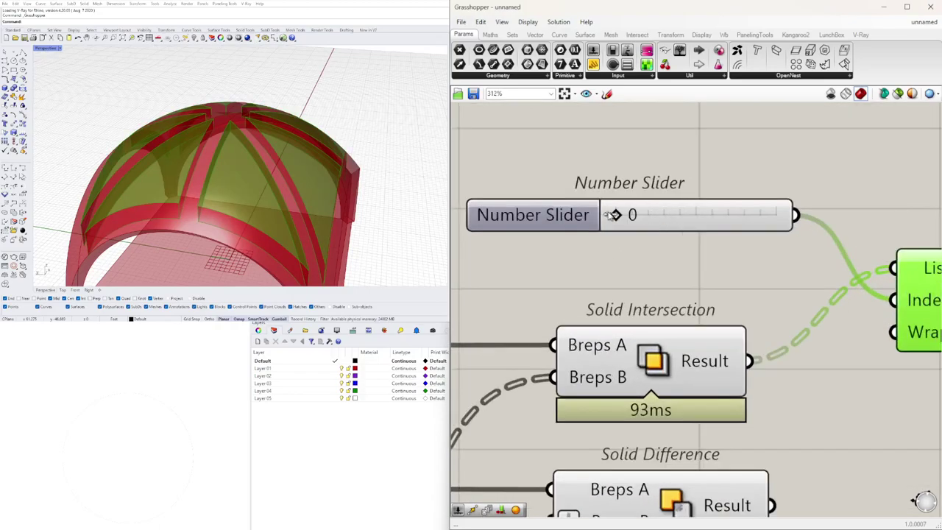
pyautogui.moveTo(614, 215); pyautogui.dragTo(611, 213)
# Step: Delete the List Item component together with its index slider
pyautogui.scroll(-4, 612, 207)
pyautogui.click(653, 149)
pyautogui.click(592, 210)
# Step: Lower the count on Divide Curve's number slider and view the dome with fewer ribs
pyautogui.moveTo(592, 209); pyautogui.dragTo(600, 240, button='right')
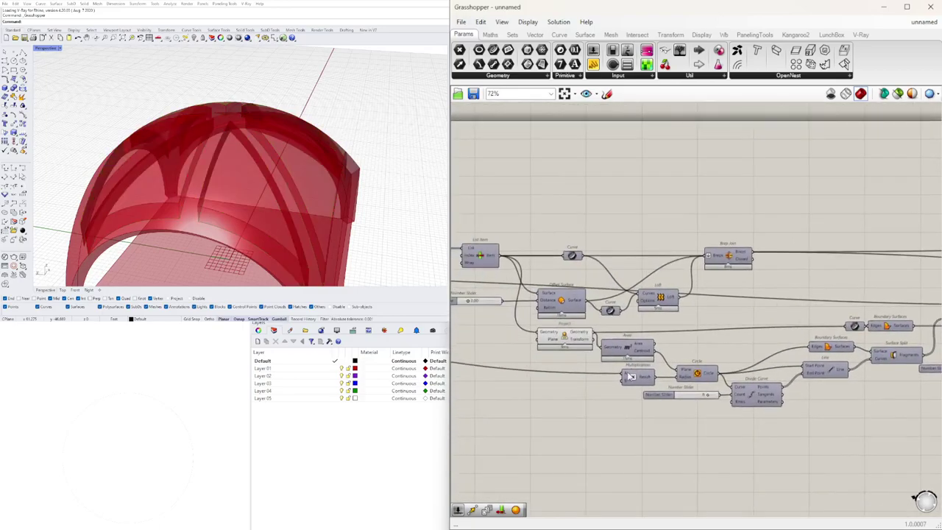
pyautogui.scroll(4, 679, 412)
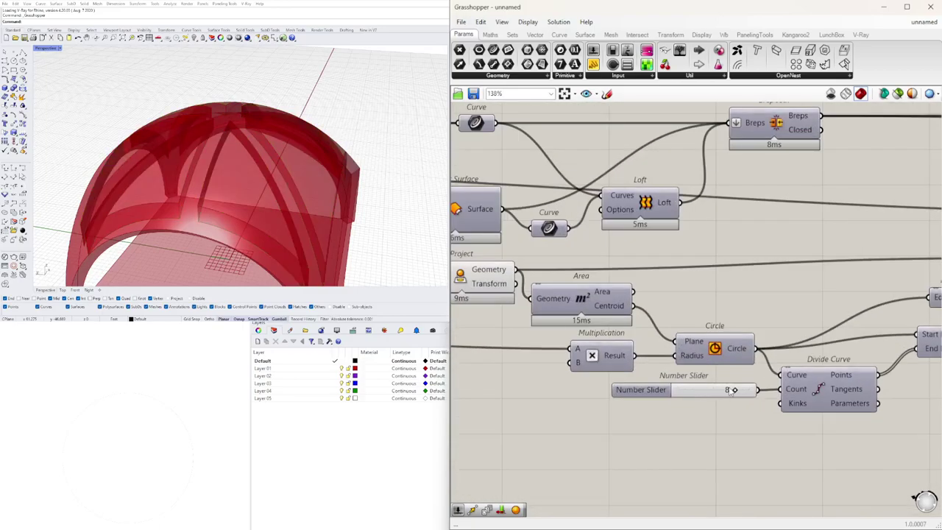
pyautogui.press('Return')
pyautogui.moveTo(365, 129); pyautogui.dragTo(212, 151, button='right')
# Step: Return to the end of the definition and select Solid Difference to highlight its arches in the viewport
pyautogui.scroll(-6, 272, 131)
pyautogui.scroll(-6, 662, 232)
pyautogui.scroll(5, 831, 307)
pyautogui.moveTo(929, 255); pyautogui.dragTo(534, 314, button='right')
pyautogui.scroll(-5, 534, 316)
pyautogui.moveTo(670, 316); pyautogui.dragTo(598, 339, button='right')
pyautogui.scroll(2, 598, 338)
pyautogui.click(631, 296)
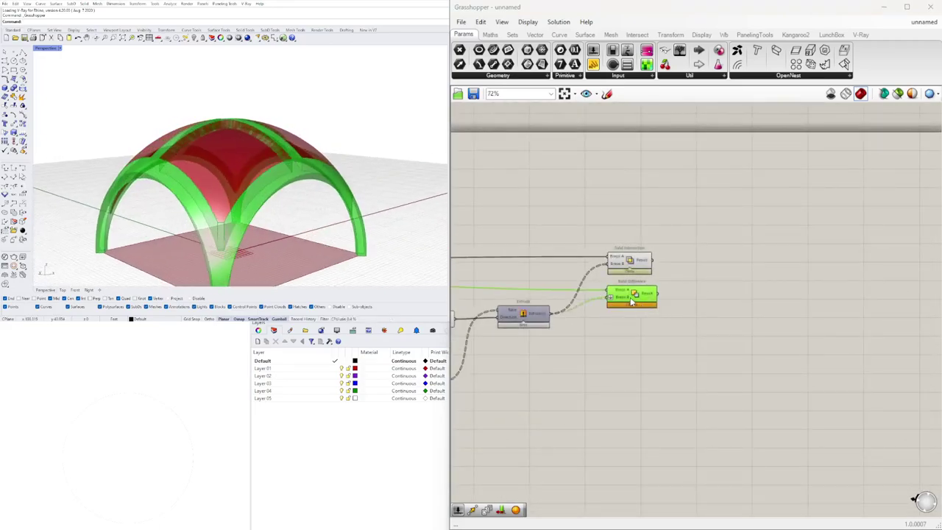
# Step: Add a List Item component and connect Solid Intersection's Result to its List input
pyautogui.click(625, 267)
pyautogui.scroll(5, 561, 247)
pyautogui.moveTo(235, 137); pyautogui.dragTo(244, 194, button='right')
pyautogui.doubleClick(838, 259)
pyautogui.write('it')
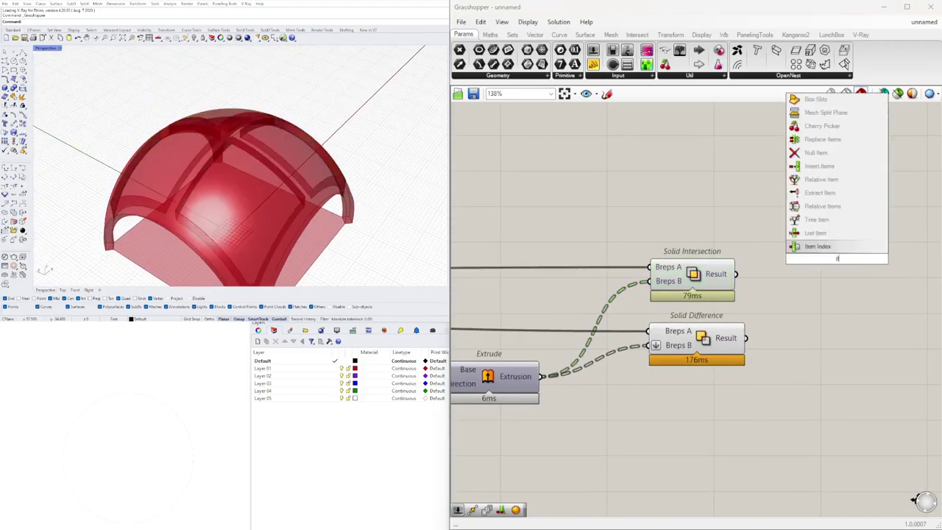
pyautogui.click(792, 234)
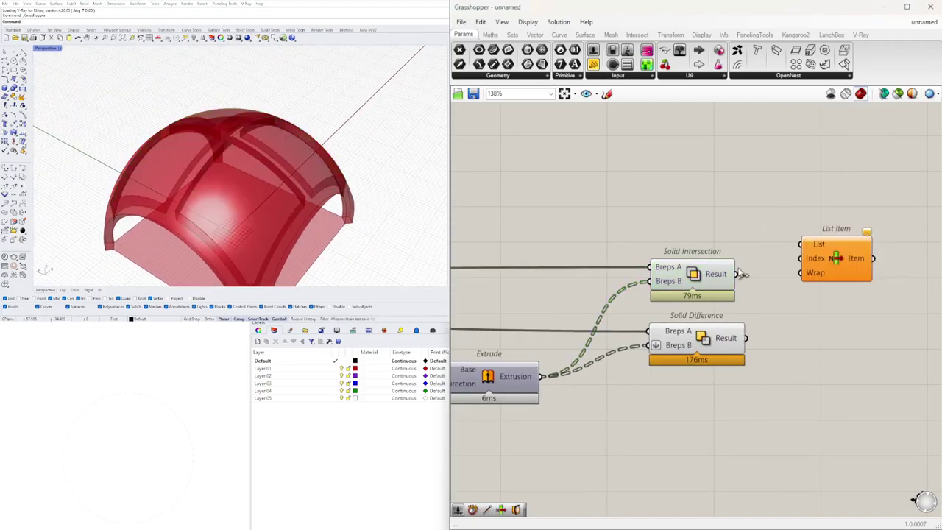
pyautogui.moveTo(798, 245); pyautogui.dragTo(800, 244)
pyautogui.moveTo(818, 250); pyautogui.dragTo(803, 238)
# Step: Turn off the preview of the Solid Intersection component
pyautogui.moveTo(718, 211); pyautogui.dragTo(697, 283)
pyautogui.middleClick(696, 283)
pyautogui.click(717, 261)
# Step: Flatten the List input of the List Item fed by Solid Intersection
pyautogui.moveTo(835, 245); pyautogui.dragTo(698, 233, button='right')
pyautogui.click(698, 233)
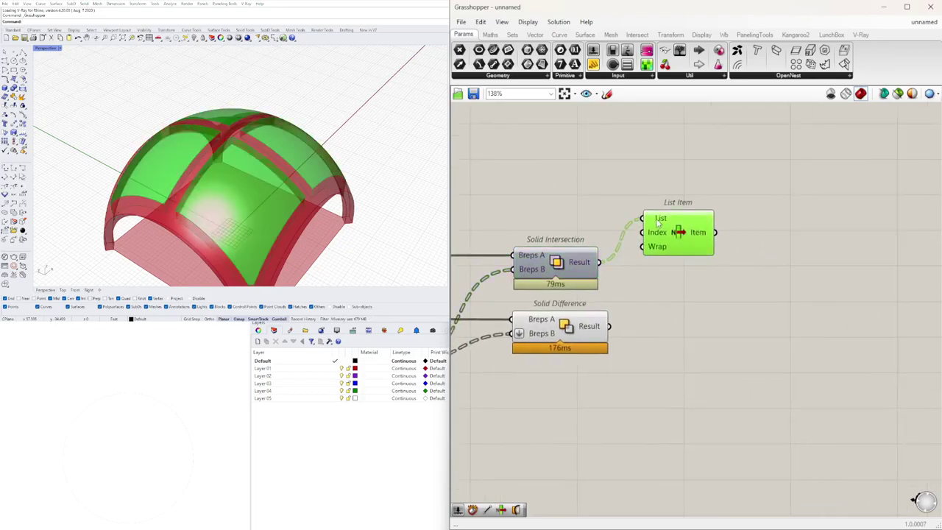
pyautogui.rightClick(659, 220)
pyautogui.click(690, 298)
pyautogui.moveTo(309, 173); pyautogui.dragTo(153, 164, button='right')
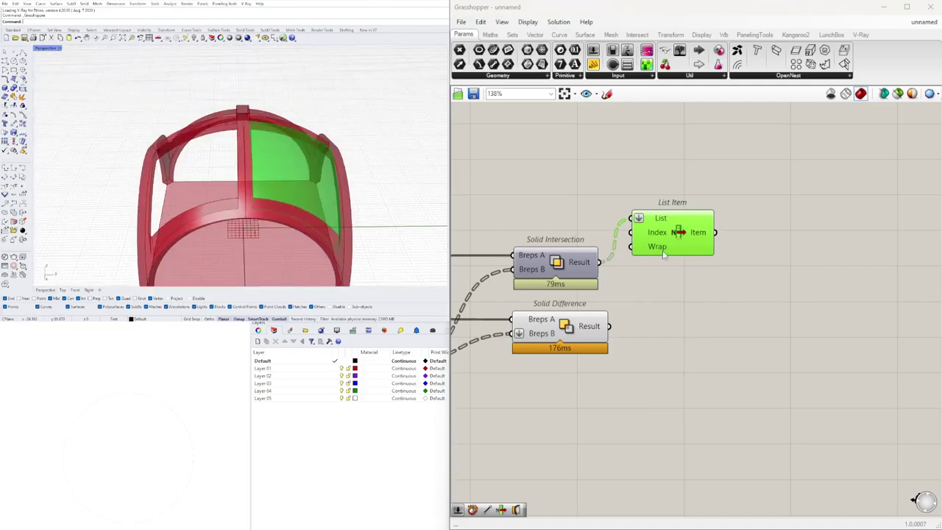
# Step: Duplicate the List Item, feed the copy from the first one's Item output, and turn off flattening on the copy's List input
pyautogui.click(745, 264)
pyautogui.moveTo(659, 236); pyautogui.dragTo(691, 241)
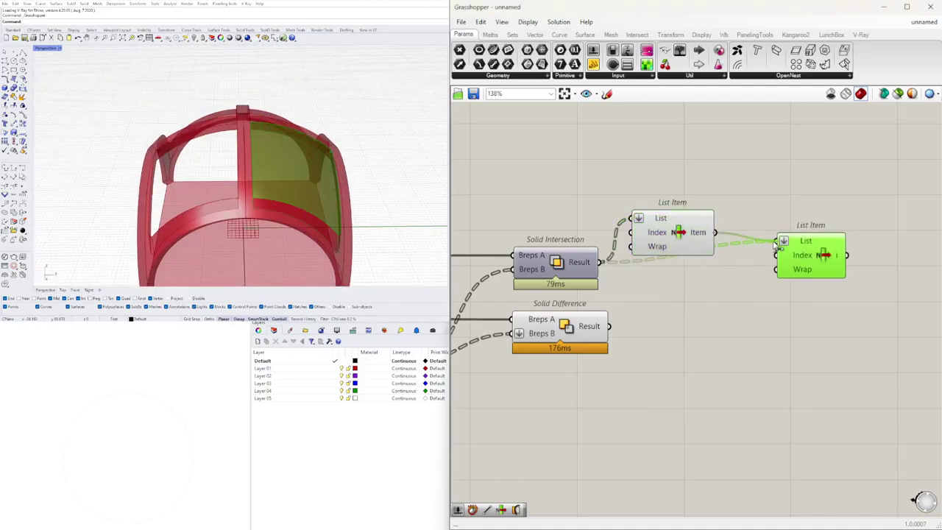
pyautogui.moveTo(778, 247); pyautogui.dragTo(778, 244)
pyautogui.moveTo(805, 254); pyautogui.dragTo(776, 211)
pyautogui.moveTo(383, 177); pyautogui.dragTo(299, 144, button='right')
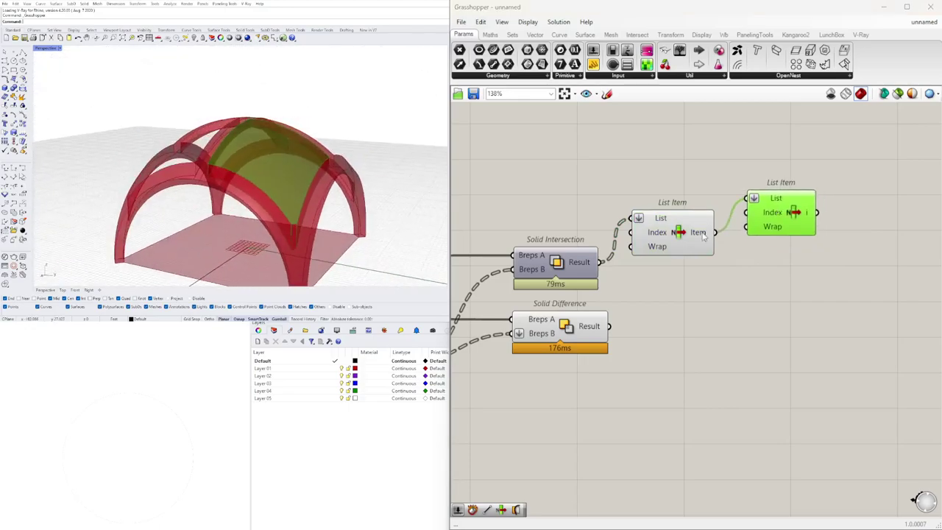
pyautogui.rightClick(765, 214)
pyautogui.click(790, 278)
pyautogui.moveTo(776, 205); pyautogui.dragTo(772, 233)
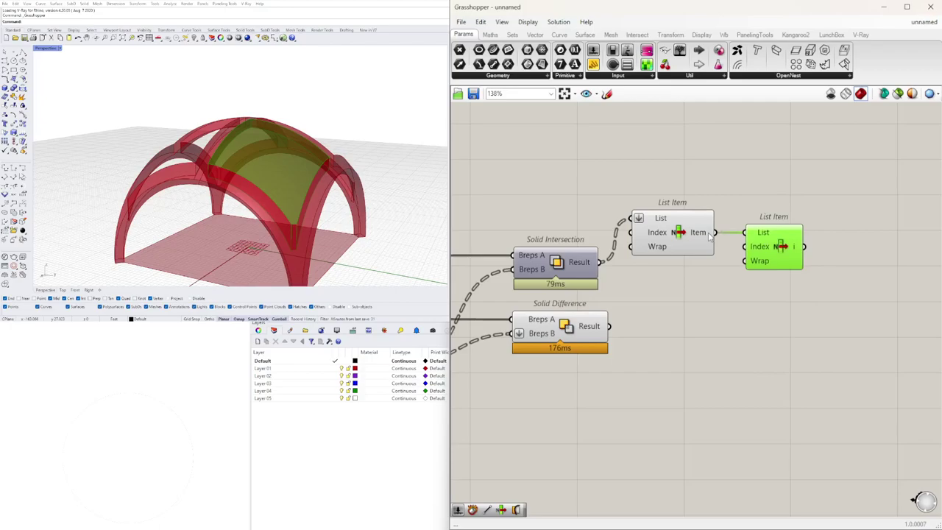
pyautogui.click(736, 189)
pyautogui.click(664, 228)
# Step: Add a Deconstruct Brep component and connect Solid Intersection's Result to its Brep input
pyautogui.doubleClick(584, 171)
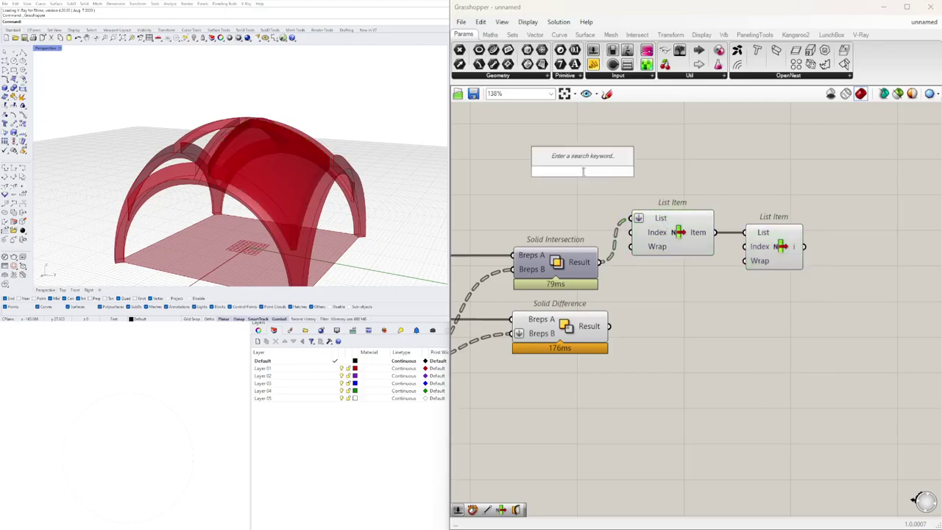
pyautogui.write('dec')
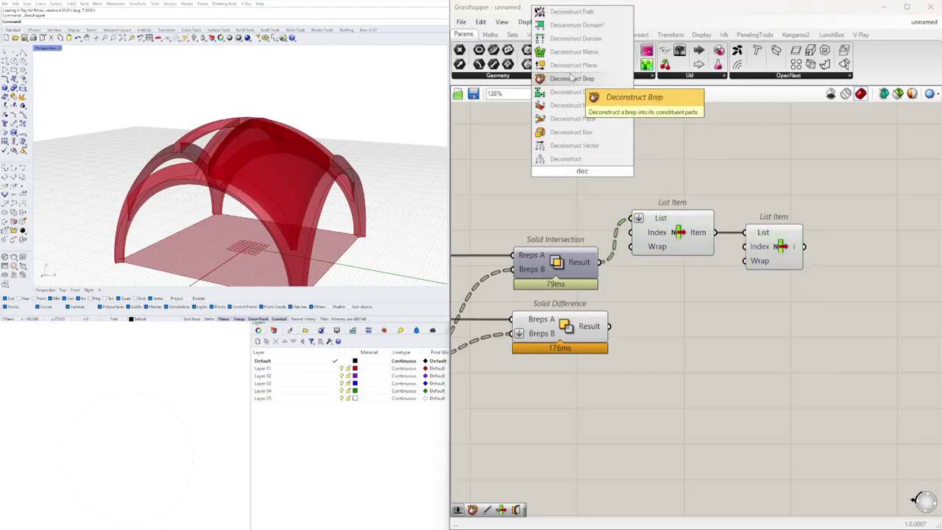
pyautogui.click(572, 79)
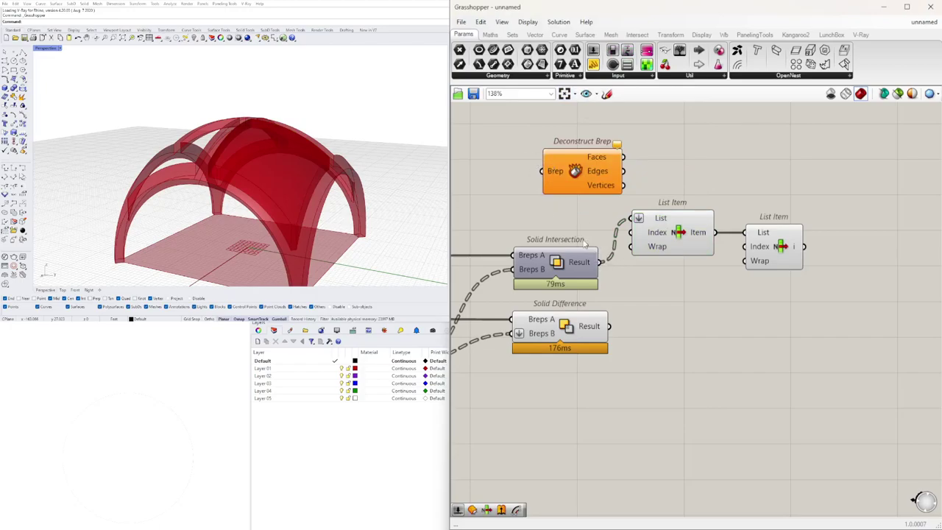
pyautogui.moveTo(600, 262); pyautogui.dragTo(665, 172)
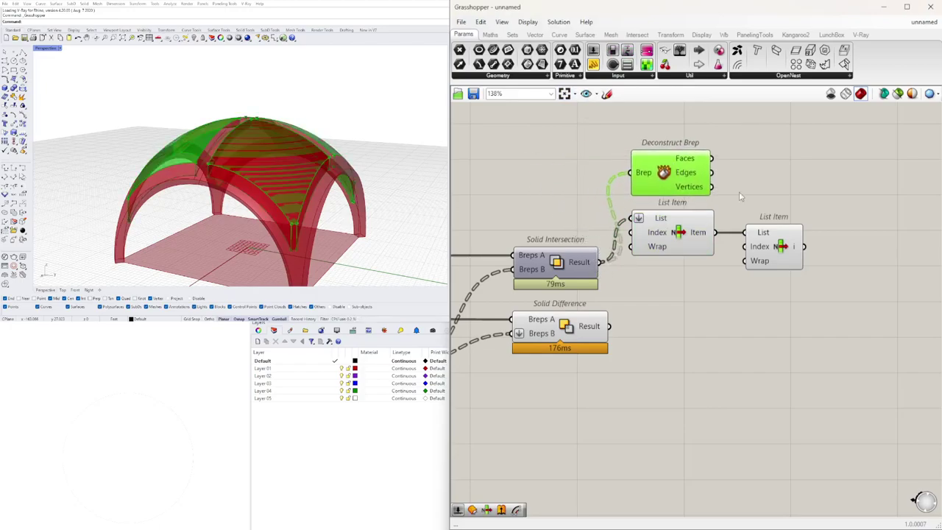
# Step: Connect Deconstruct Brep's Faces output to the first List Item's List input in place of the Solid Intersection result
pyautogui.click(845, 284)
pyautogui.click(662, 171)
pyautogui.moveTo(845, 300); pyautogui.dragTo(821, 235)
pyautogui.moveTo(769, 221); pyautogui.dragTo(771, 222)
pyautogui.click(852, 181)
pyautogui.moveTo(852, 181); pyautogui.dragTo(741, 181, button='right')
pyautogui.click(687, 252)
pyautogui.moveTo(318, 103); pyautogui.dragTo(332, 123, button='right')
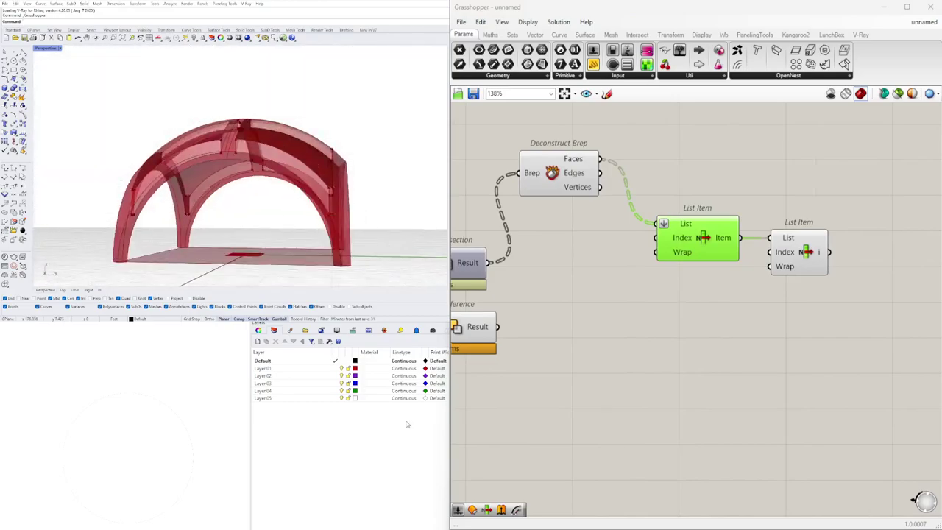
# Step: Turn off flattening on the first List Item's List input and delete the second List Item
pyautogui.rightClick(665, 229)
pyautogui.click(692, 305)
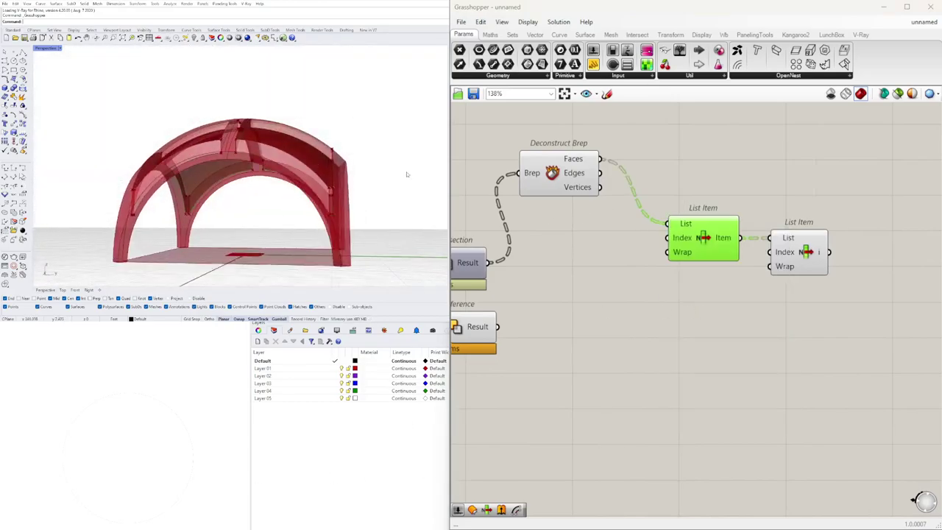
pyautogui.scroll(-1, 695, 275)
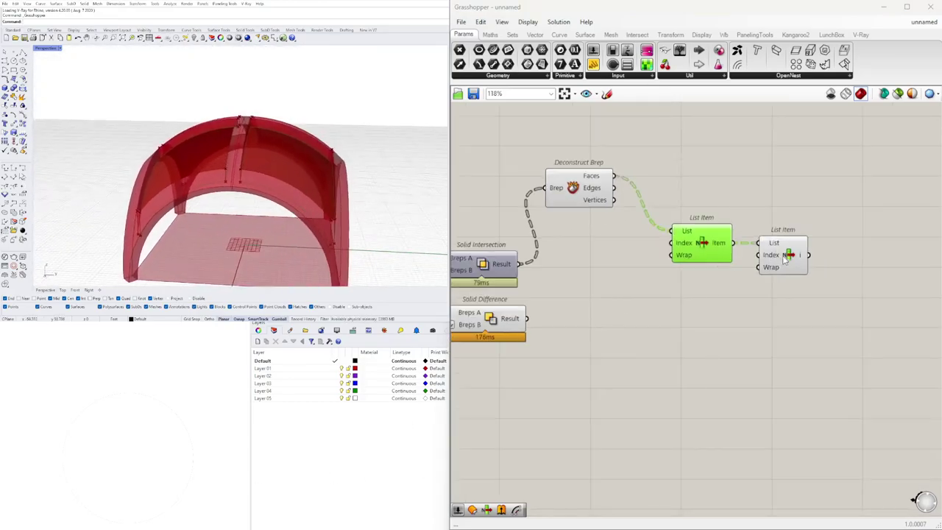
pyautogui.click(783, 257)
pyautogui.press('Delete')
# Step: Line up Deconstruct Brep and List Item beside Solid Intersection and turn off Deconstruct Brep's preview
pyautogui.moveTo(708, 246); pyautogui.dragTo(667, 195)
pyautogui.moveTo(719, 248); pyautogui.dragTo(582, 181)
pyautogui.moveTo(577, 181); pyautogui.dragTo(578, 255)
pyautogui.click(586, 206)
pyautogui.click(577, 251)
pyautogui.middleClick(574, 223)
pyautogui.click(608, 191)
pyautogui.moveTo(324, 122)
pyautogui.mouseDown(button='right')
pyautogui.moveTo(283, 151)
pyautogui.moveTo(200, 181)
pyautogui.moveTo(316, 121)
pyautogui.mouseUp(button='right')
pyautogui.moveTo(646, 254); pyautogui.dragTo(642, 254)
pyautogui.moveTo(287, 132); pyautogui.dragTo(248, 208, button='right')
# Step: Duplicate the List Item as a second one fed by the first one's Item output, and flatten its List input
pyautogui.scroll(3, 663, 266)
pyautogui.moveTo(752, 295); pyautogui.dragTo(749, 329, button='right')
pyautogui.click(725, 317)
pyautogui.keyDown('alt'); pyautogui.moveTo(639, 298); pyautogui.dragTo(750, 299); pyautogui.keyUp('alt')
pyautogui.rightClick(724, 302)
pyautogui.click(763, 378)
# Step: Turn off the preview of Deconstruct Brep and the first List Item
pyautogui.moveTo(592, 368); pyautogui.dragTo(501, 233)
pyautogui.middleClick(552, 216)
pyautogui.click(578, 194)
pyautogui.moveTo(726, 243); pyautogui.dragTo(605, 200, button='right')
# Step: Add a Move component and connect the second List Item's output to its Geometry input
pyautogui.click(642, 261)
pyautogui.doubleClick(737, 309)
pyautogui.write('mo')
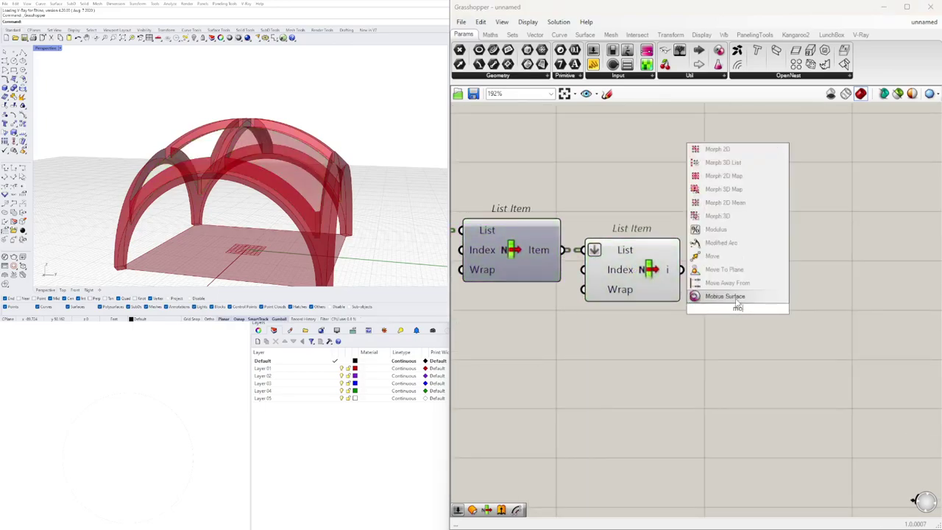
pyautogui.click(717, 258)
pyautogui.moveTo(698, 278); pyautogui.dragTo(711, 300)
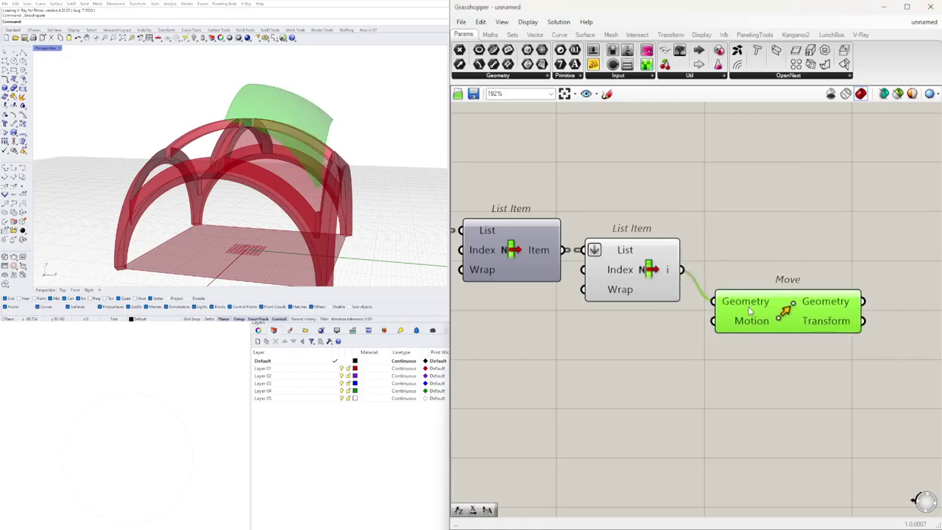
# Step: Add a Unit Z vector, connect it to Move's Motion input, and reposition the Move component
pyautogui.doubleClick(625, 329)
pyautogui.write('z')
pyautogui.click(616, 320)
pyautogui.moveTo(639, 337); pyautogui.dragTo(647, 189)
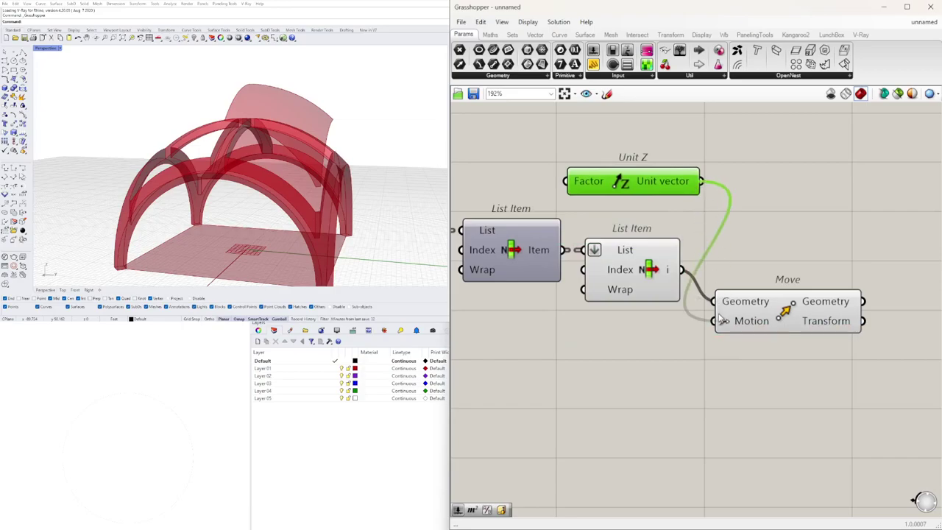
pyautogui.moveTo(722, 318); pyautogui.dragTo(722, 322)
pyautogui.moveTo(806, 319); pyautogui.dragTo(848, 248)
# Step: Add a number slider of 1.50 and connect it to Unit Z's Factor input
pyautogui.moveTo(574, 195); pyautogui.dragTo(703, 227, button='right')
pyautogui.click(549, 200)
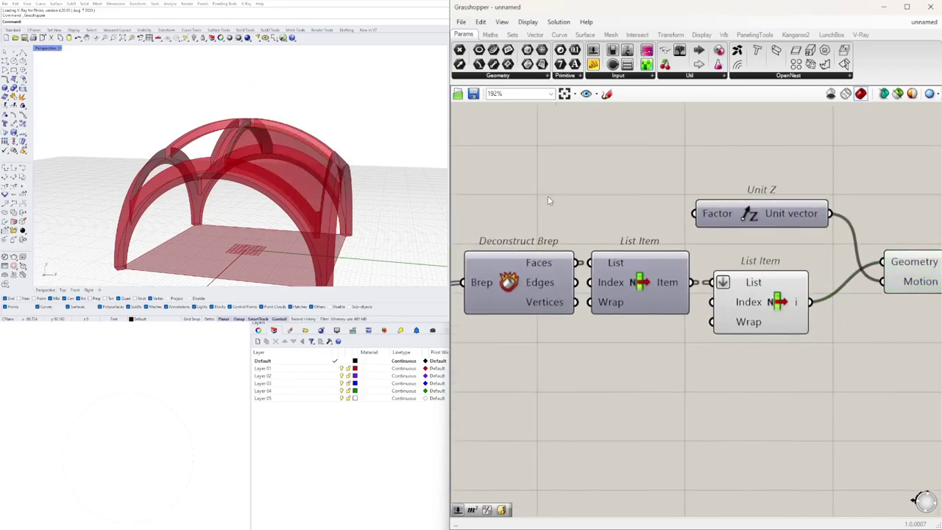
pyautogui.press('Return')
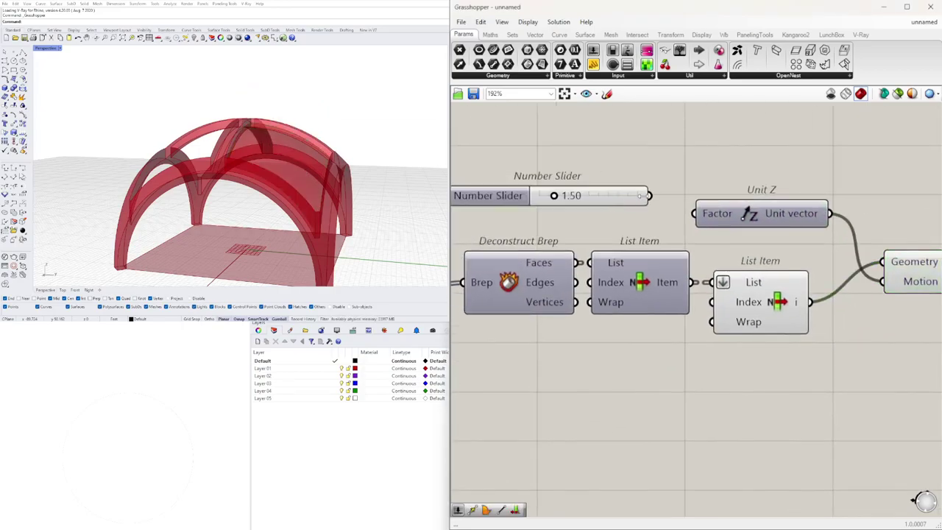
pyautogui.moveTo(626, 203); pyautogui.dragTo(656, 222)
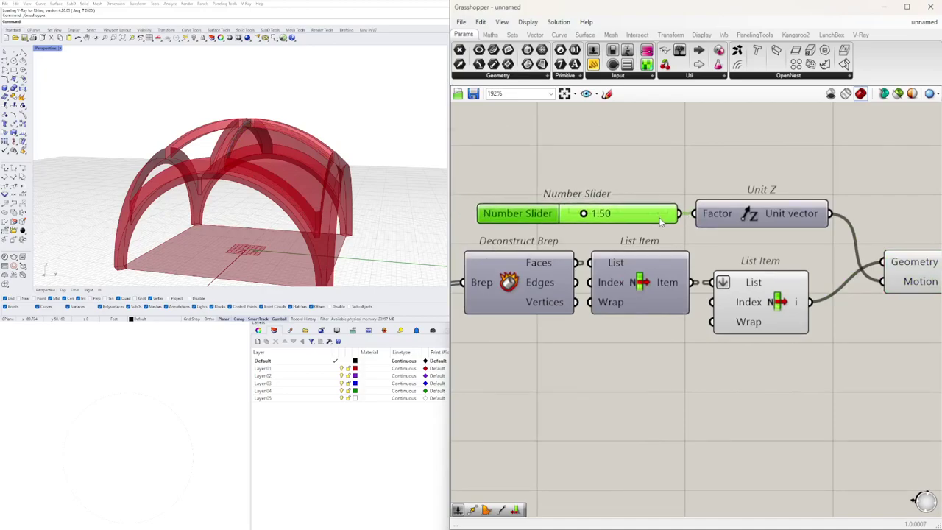
# Step: Set the Unit Z factor slider to 1.73 while checking the moved panel against the ribs
pyautogui.moveTo(725, 243); pyautogui.dragTo(593, 246, button='right')
pyautogui.click(803, 285)
pyautogui.moveTo(270, 134); pyautogui.dragTo(140, 153, button='right')
pyautogui.scroll(6, 167, 161)
pyautogui.moveTo(498, 231); pyautogui.dragTo(631, 251, button='right')
pyautogui.scroll(6, 609, 239)
pyautogui.moveTo(519, 215); pyautogui.dragTo(550, 231)
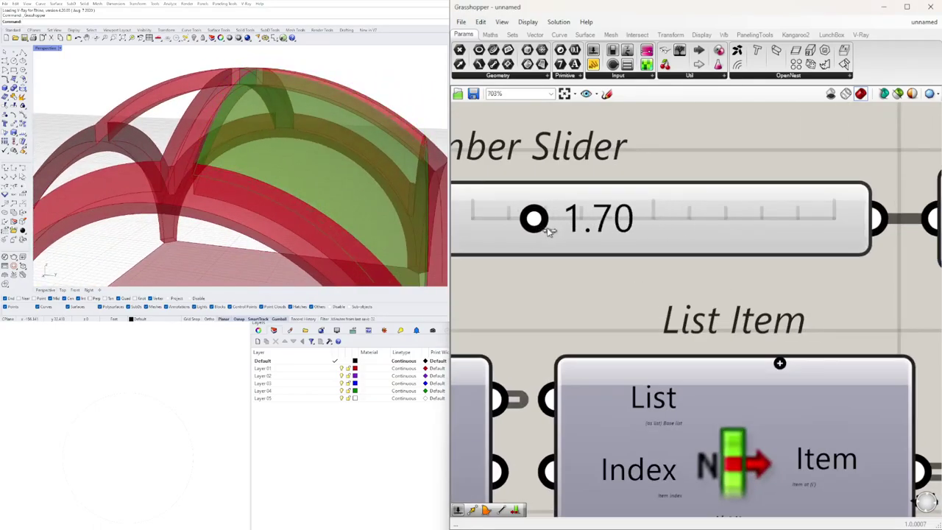
pyautogui.scroll(-8, 719, 254)
pyautogui.click(749, 197)
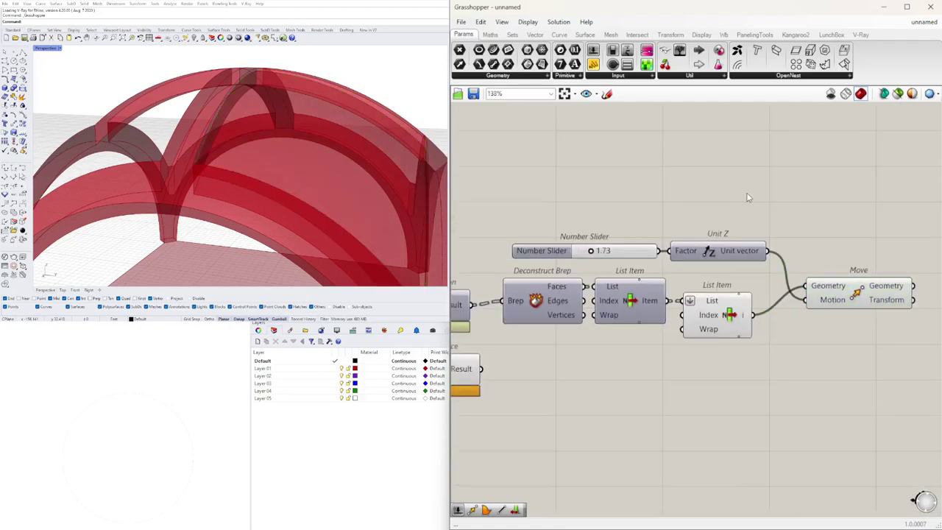
# Step: Turn off the second List Item's preview and align the Move component with its output
pyautogui.moveTo(749, 379); pyautogui.dragTo(632, 397, button='right')
pyautogui.click(593, 319)
pyautogui.middleClick(587, 307)
pyautogui.click(619, 274)
pyautogui.moveTo(303, 152)
pyautogui.mouseDown(button='right')
pyautogui.moveTo(243, 143)
pyautogui.moveTo(262, 171)
pyautogui.moveTo(317, 165)
pyautogui.mouseUp(button='right')
pyautogui.moveTo(763, 290); pyautogui.dragTo(647, 289, button='right')
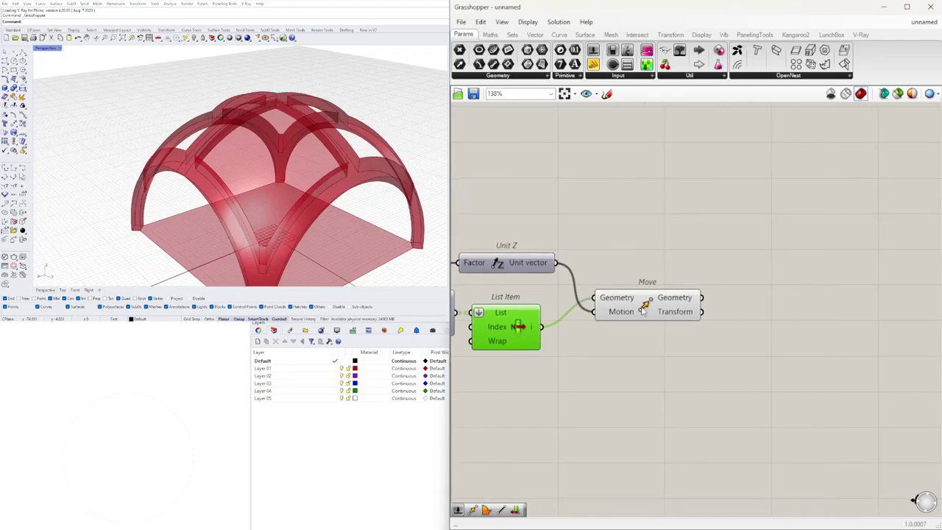
pyautogui.moveTo(640, 309); pyautogui.dragTo(626, 329)
pyautogui.moveTo(637, 339); pyautogui.dragTo(669, 339)
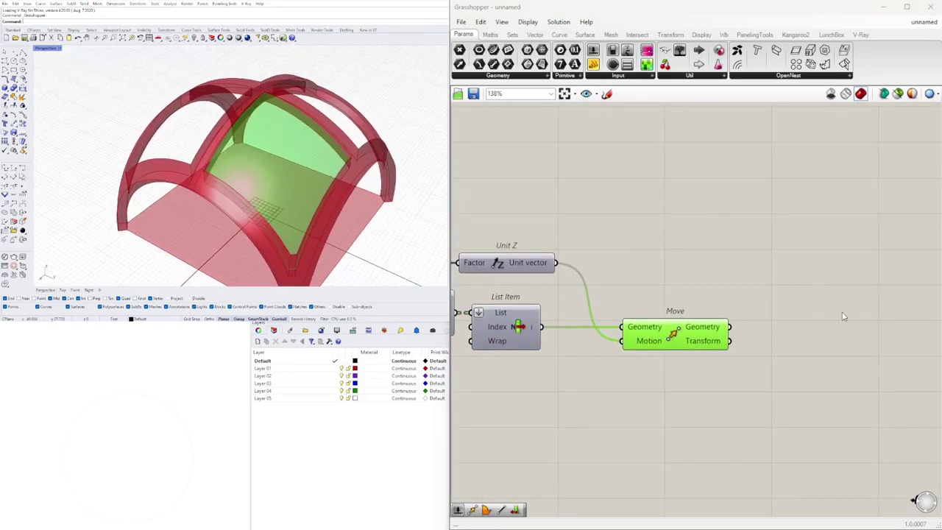
pyautogui.doubleClick(839, 308)
pyautogui.write('di')
pyautogui.click(746, 352)
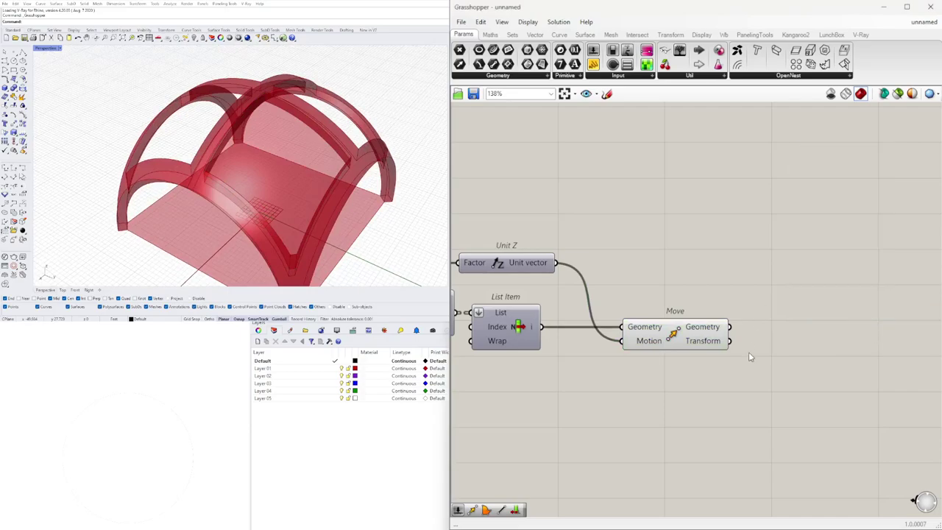
# Step: Add an Isotrim component and connect Move's Geometry output to its Surface input
pyautogui.doubleClick(769, 339)
pyautogui.write('iso')
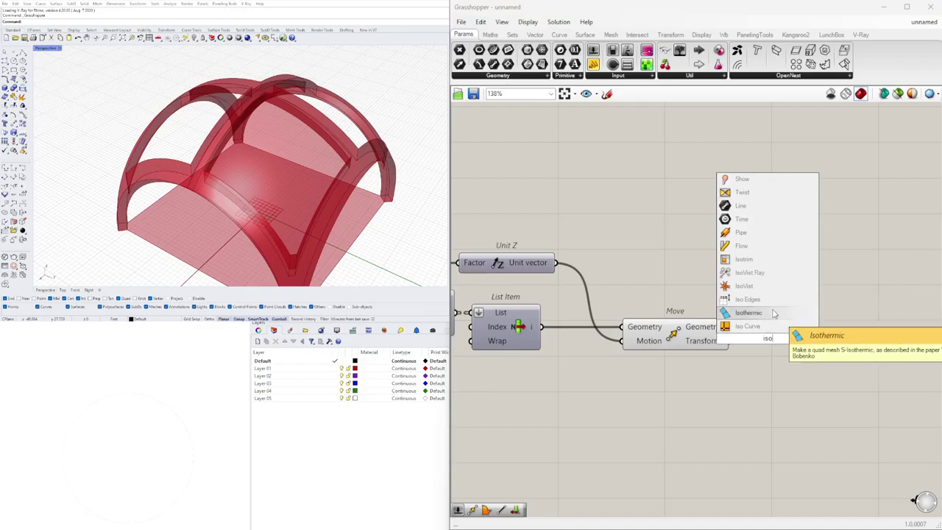
pyautogui.click(744, 259)
pyautogui.scroll(1, 732, 334)
pyautogui.moveTo(732, 335); pyautogui.dragTo(800, 351)
pyautogui.click(622, 388)
pyautogui.moveTo(745, 378); pyautogui.dragTo(551, 362, button='right')
pyautogui.moveTo(597, 330); pyautogui.dragTo(791, 312)
# Step: Add a Divide Domain² component, feed Move's Geometry into its Domain, and connect its Segments to Isotrim's Domain input
pyautogui.doubleClick(644, 356)
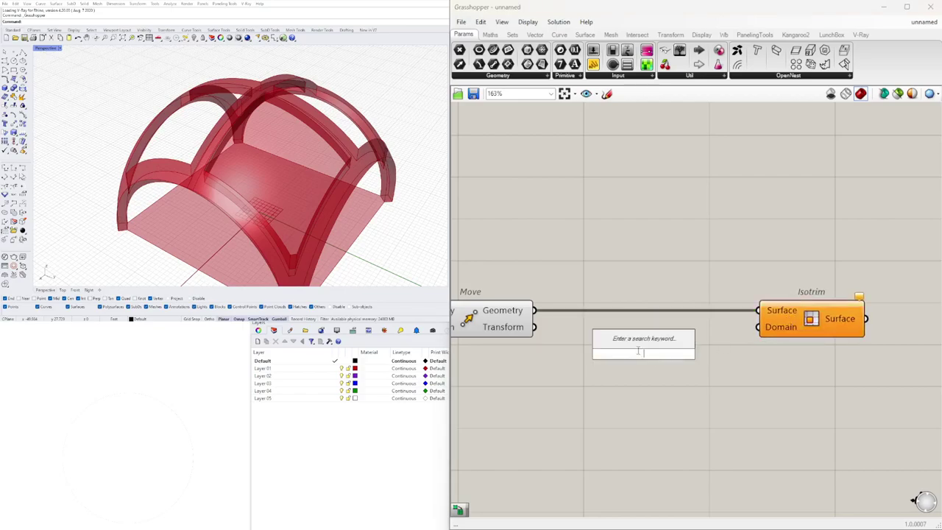
pyautogui.write('div')
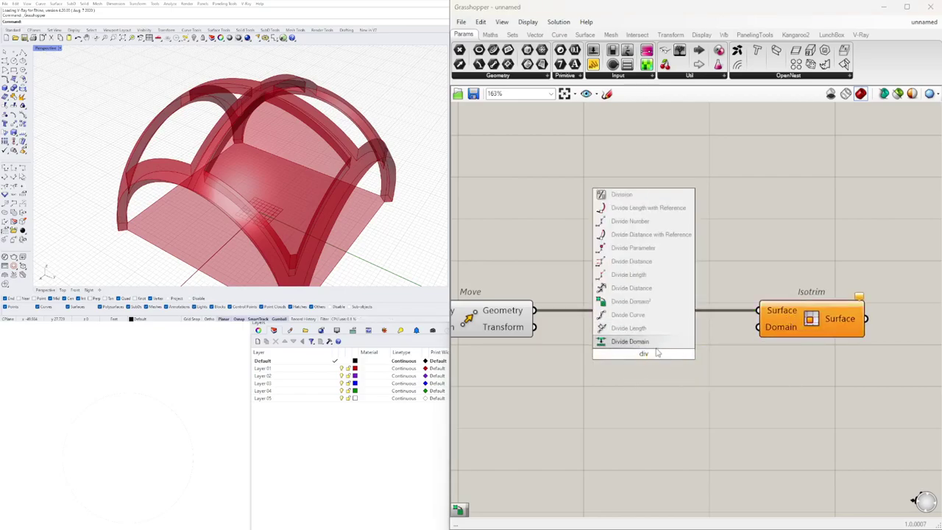
pyautogui.click(631, 301)
pyautogui.moveTo(581, 342); pyautogui.dragTo(584, 338)
pyautogui.moveTo(639, 368); pyautogui.dragTo(623, 376)
pyautogui.moveTo(762, 332); pyautogui.dragTo(763, 329)
pyautogui.moveTo(823, 325); pyautogui.dragTo(781, 324)
pyautogui.moveTo(284, 170)
pyautogui.mouseDown(button='right')
pyautogui.moveTo(239, 154)
pyautogui.moveTo(251, 203)
pyautogui.moveTo(280, 203)
pyautogui.moveTo(228, 176)
pyautogui.moveTo(266, 177)
pyautogui.mouseUp(button='right')
# Step: Add a number slider of 15 and connect it to Divide Domain²'s U Count input
pyautogui.moveTo(457, 393); pyautogui.dragTo(518, 391, button='right')
pyautogui.doubleClick(517, 390)
pyautogui.write('15')
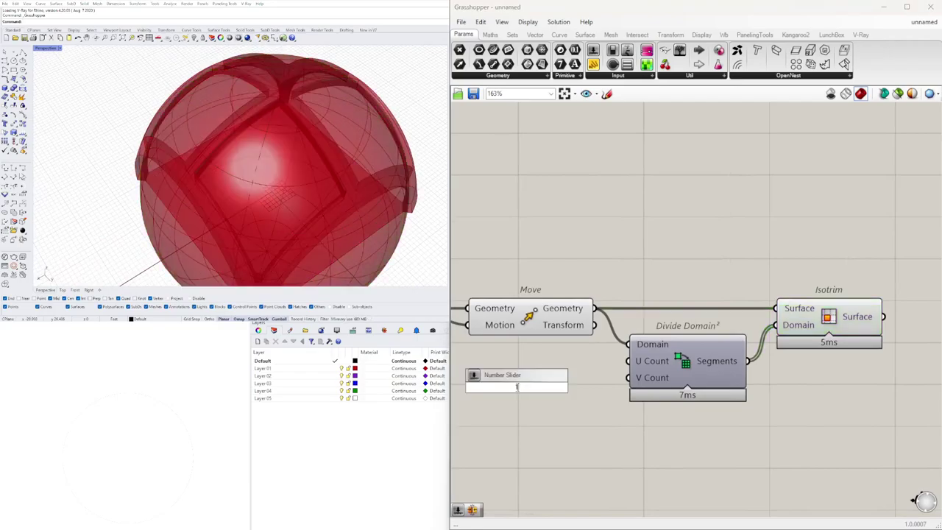
pyautogui.press('Return')
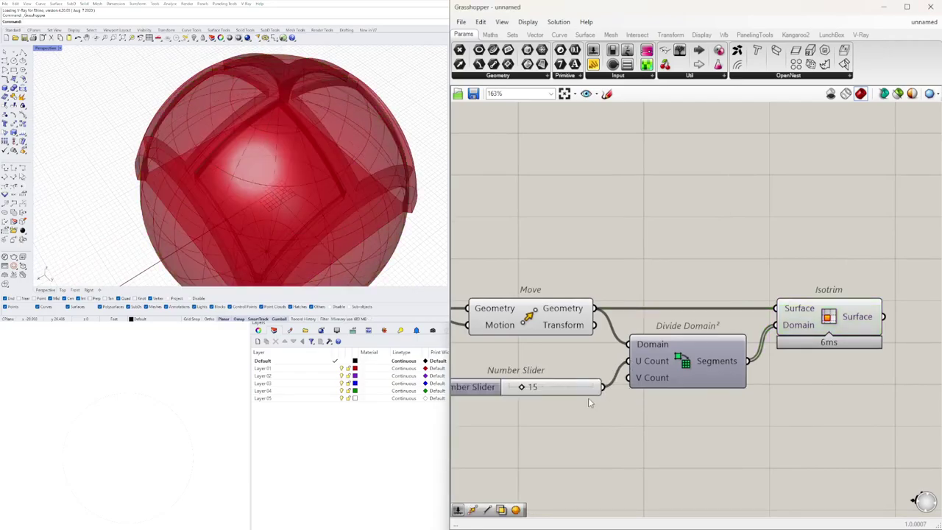
# Step: Duplicate the slider for Divide Domain²'s V Count input and set both counts to 16
pyautogui.moveTo(575, 388); pyautogui.dragTo(555, 401)
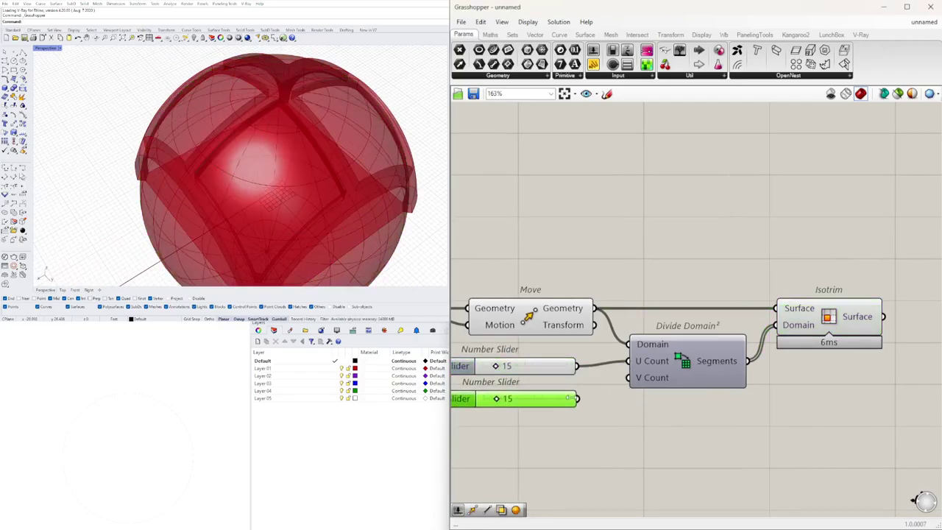
pyautogui.moveTo(333, 190)
pyautogui.mouseDown(button='right')
pyautogui.moveTo(338, 141)
pyautogui.moveTo(330, 171)
pyautogui.mouseUp(button='right')
pyautogui.moveTo(558, 400); pyautogui.dragTo(620, 385, button='right')
pyautogui.scroll(4, 559, 352)
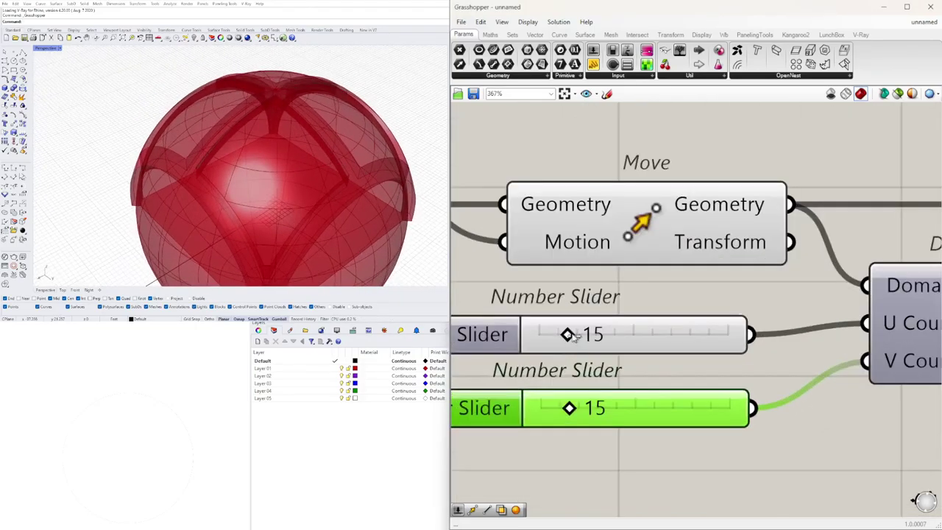
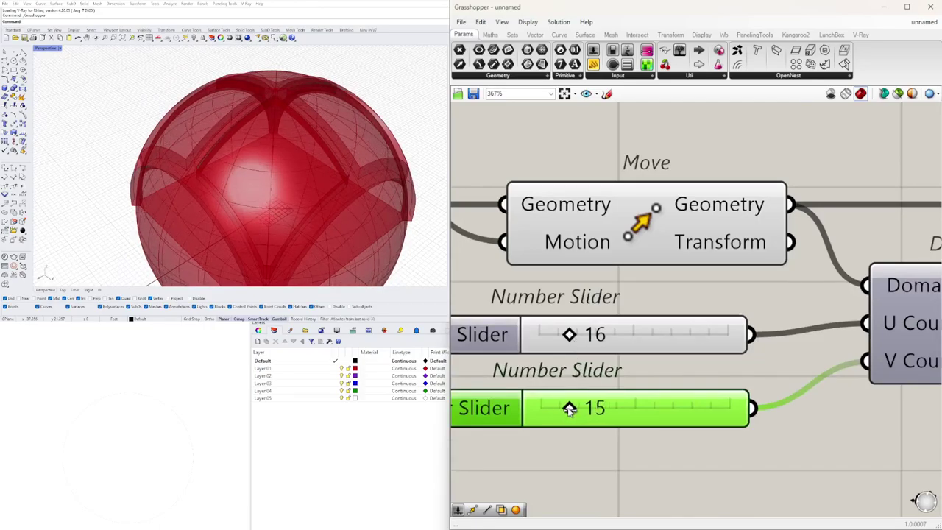
pyautogui.scroll(-8, 729, 319)
pyautogui.click(735, 324)
# Step: Add a Brep Join component, connect Isotrim's Surface output to its Breps input, and flatten that input
pyautogui.doubleClick(771, 293)
pyautogui.write('join')
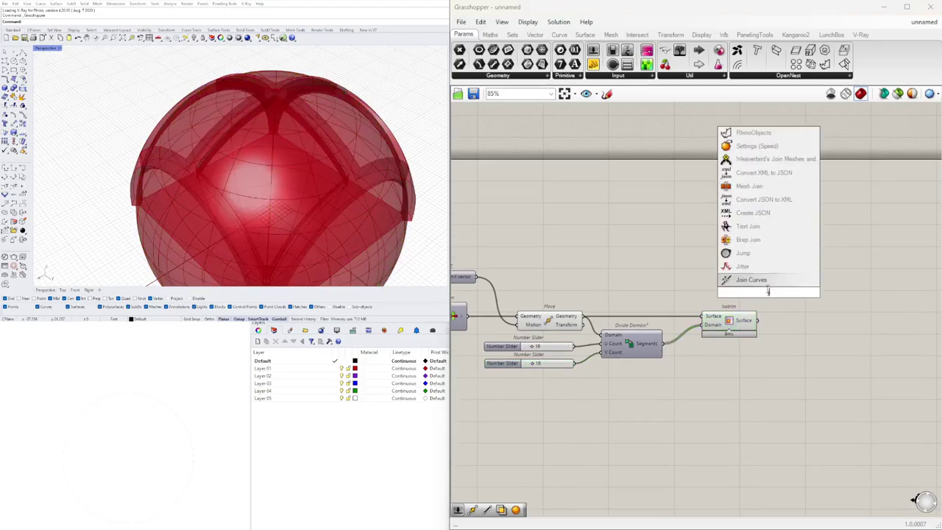
pyautogui.click(751, 268)
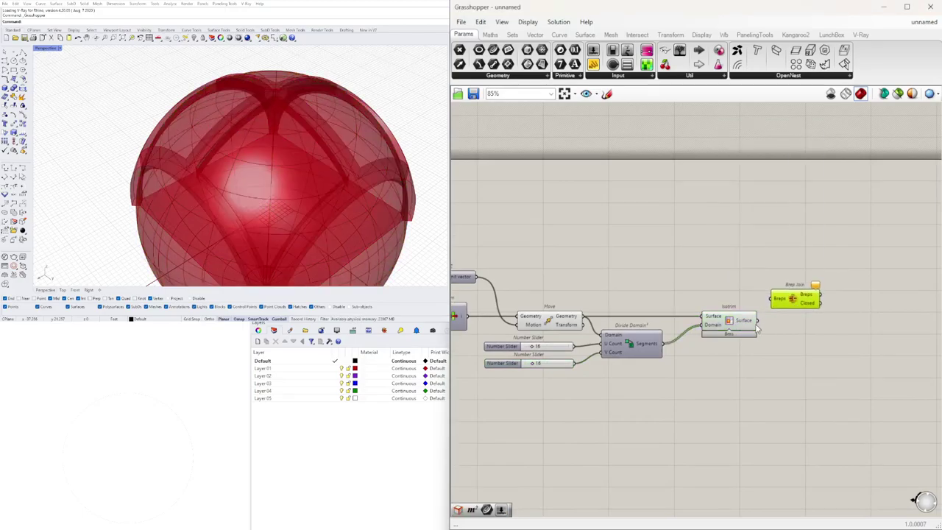
pyautogui.moveTo(778, 299); pyautogui.dragTo(786, 321)
pyautogui.rightClick(778, 320)
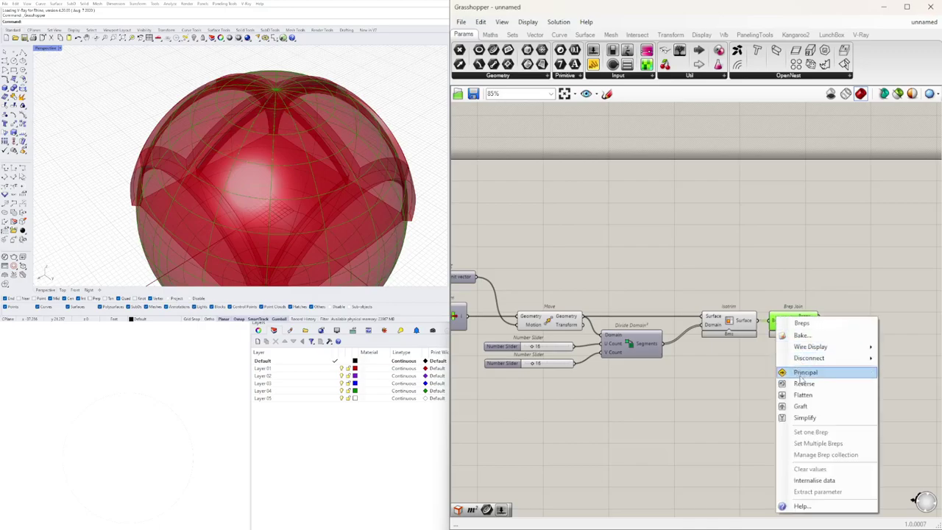
pyautogui.click(802, 399)
# Step: Add a Brep Edges component beside Brep Join and connect the joined Breps output to its Brep input
pyautogui.moveTo(862, 331); pyautogui.dragTo(824, 329, button='right')
pyautogui.doubleClick(827, 311)
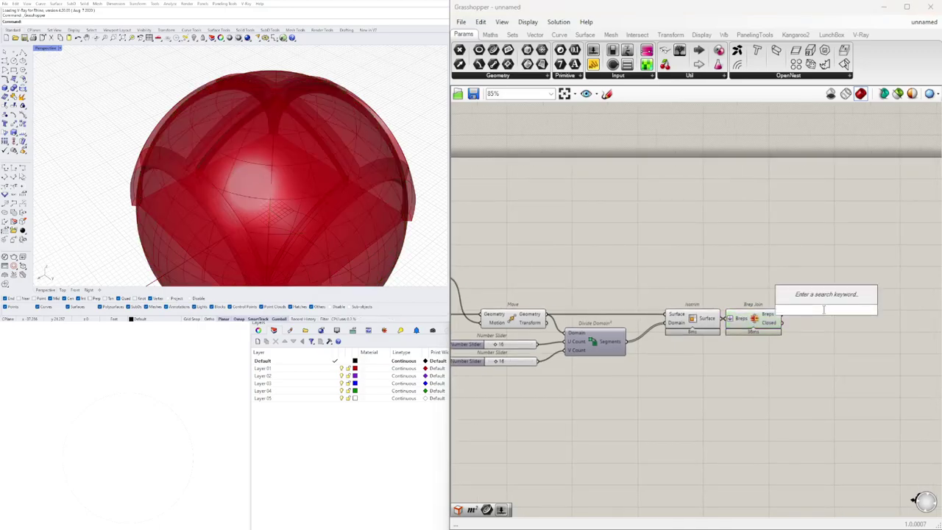
pyautogui.write('edges')
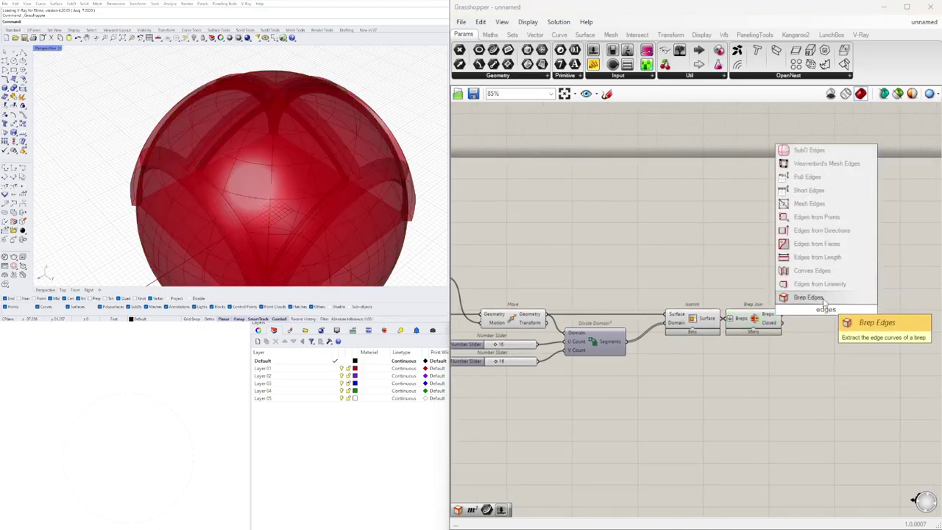
pyautogui.click(809, 298)
pyautogui.moveTo(790, 317); pyautogui.dragTo(797, 310)
pyautogui.moveTo(818, 317); pyautogui.dragTo(822, 317)
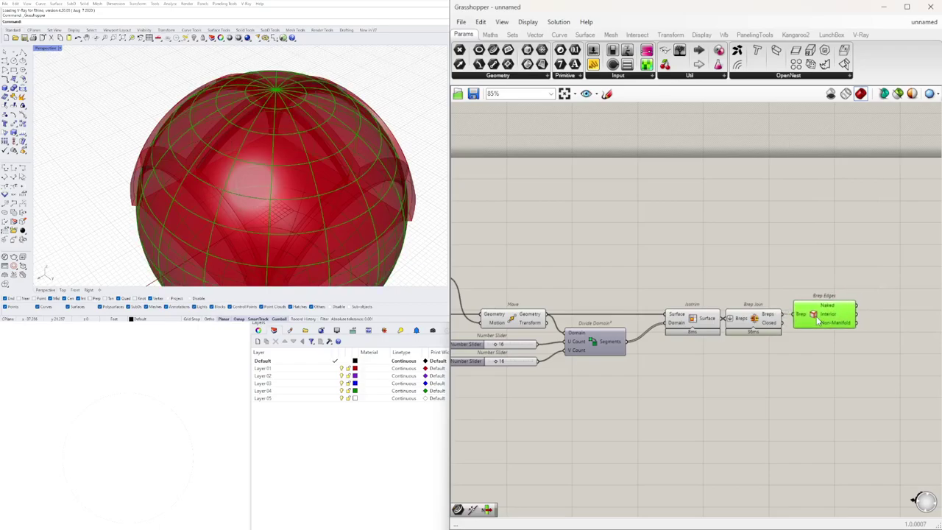
# Step: Turn off the preview of the Isotrim and Brep Join components
pyautogui.moveTo(750, 363); pyautogui.dragTo(696, 306)
pyautogui.middleClick(696, 305)
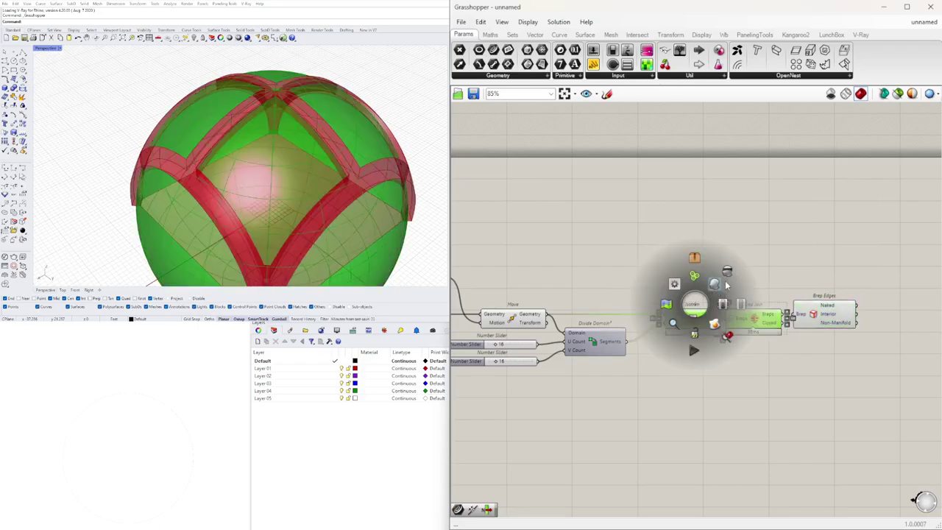
pyautogui.click(720, 285)
pyautogui.doubleClick(661, 264)
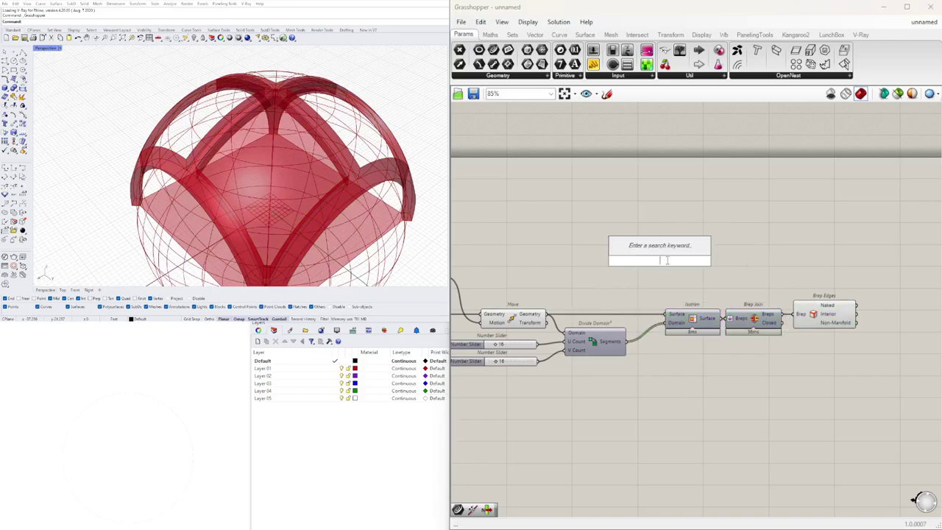
pyautogui.write('interio')
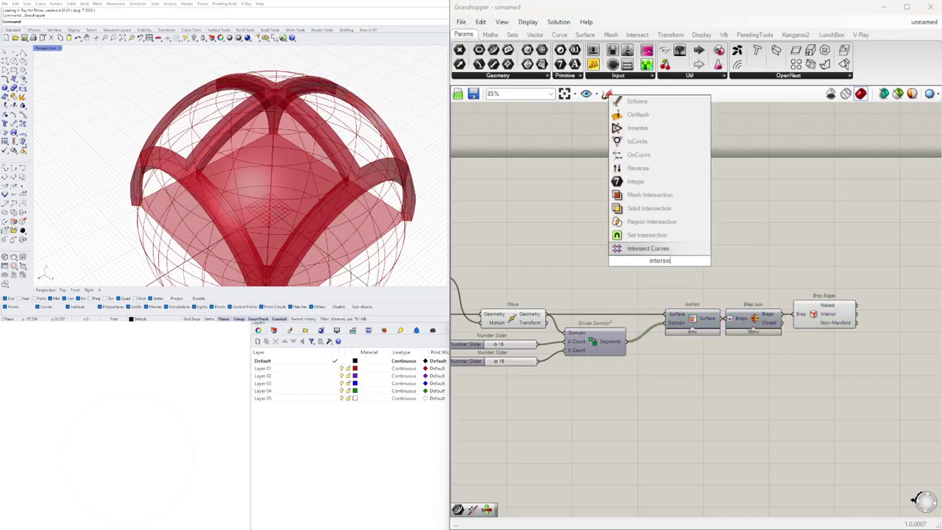
pyautogui.press('Escape')
# Step: Add a Brep | Curve intersection component and connect Brep Edges' Interior output to its Curve input
pyautogui.click(637, 35)
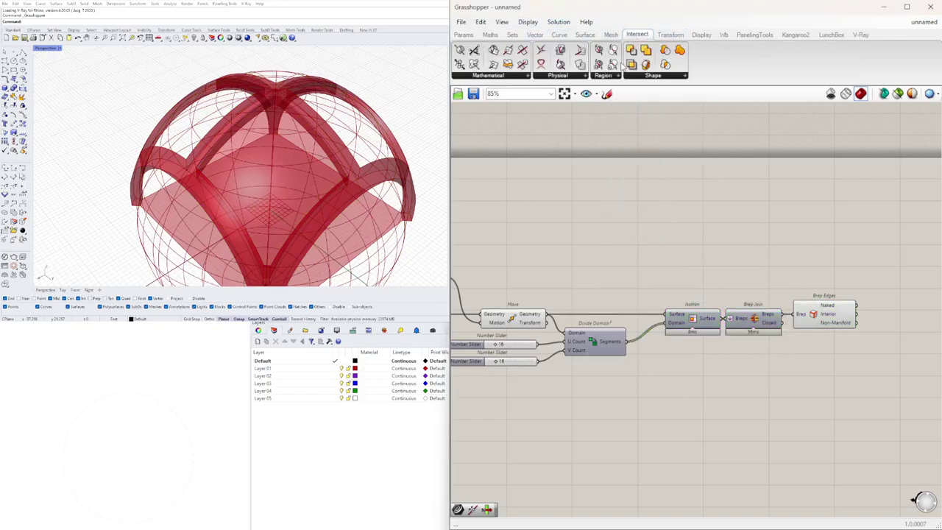
pyautogui.click(551, 78)
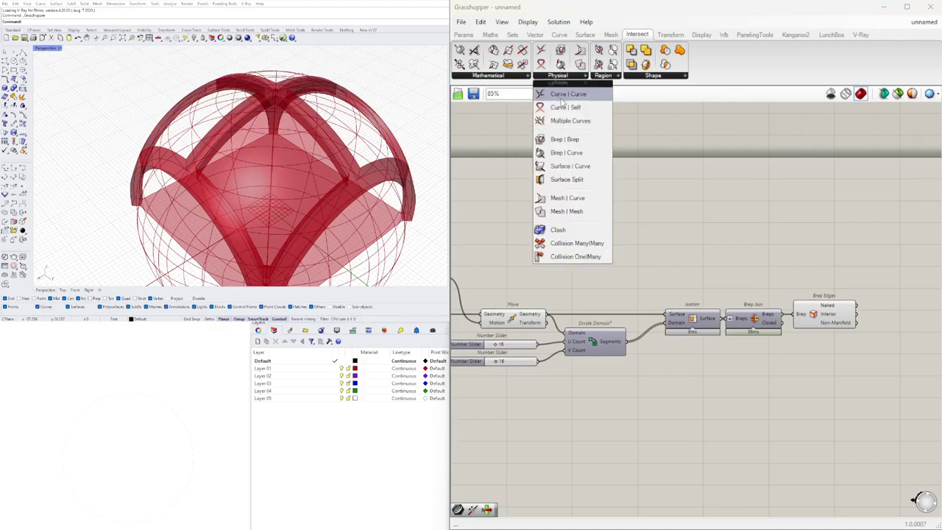
pyautogui.click(575, 166)
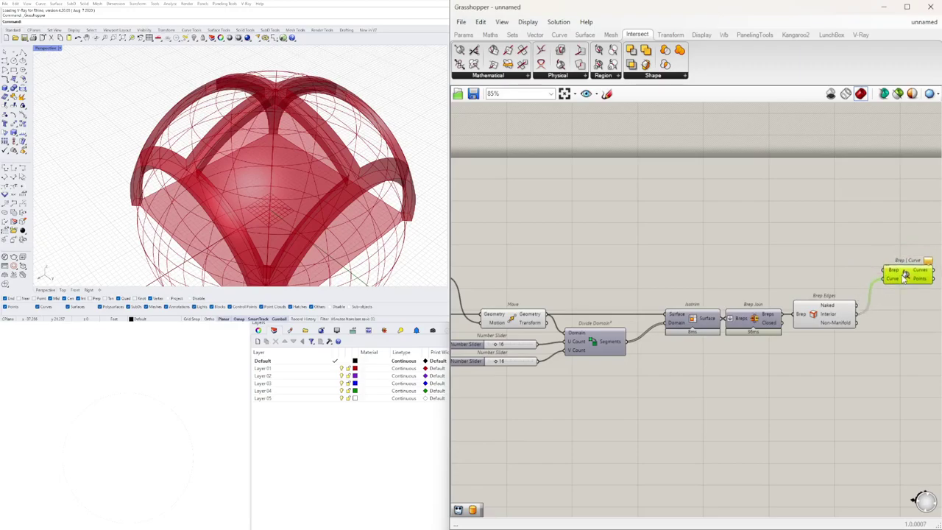
pyautogui.click(564, 268)
# Step: Connect Move's Geometry output to the Brep input of the Brep | Curve intersection component
pyautogui.moveTo(563, 269); pyautogui.dragTo(758, 265, button='right')
pyautogui.click(721, 319)
pyautogui.moveTo(717, 318); pyautogui.dragTo(569, 316, button='right')
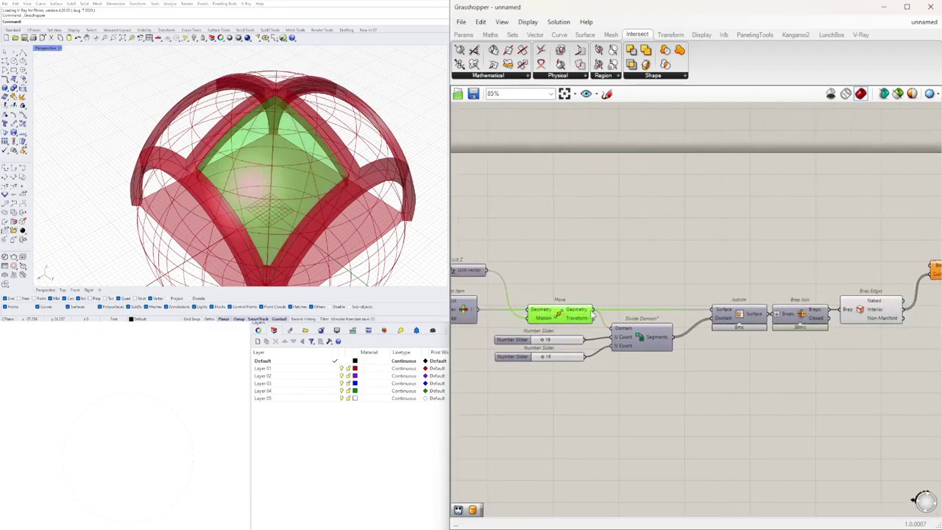
pyautogui.moveTo(929, 265); pyautogui.dragTo(932, 266)
pyautogui.moveTo(901, 281); pyautogui.dragTo(715, 279, button='right')
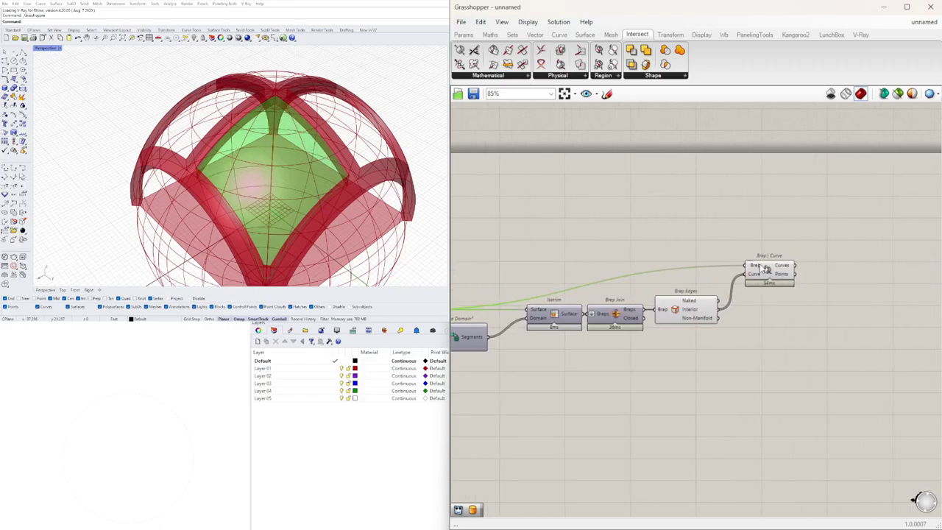
pyautogui.moveTo(765, 269); pyautogui.dragTo(767, 271)
# Step: Turn off the preview of the components from Move through Brep Edges, leaving the Brep | Curve intersection shown
pyautogui.scroll(-3, 692, 283)
pyautogui.moveTo(693, 284); pyautogui.dragTo(735, 284, button='right')
pyautogui.moveTo(748, 343); pyautogui.dragTo(547, 265)
pyautogui.middleClick(549, 266)
pyautogui.click(580, 237)
pyautogui.moveTo(293, 167); pyautogui.dragTo(346, 158, button='right')
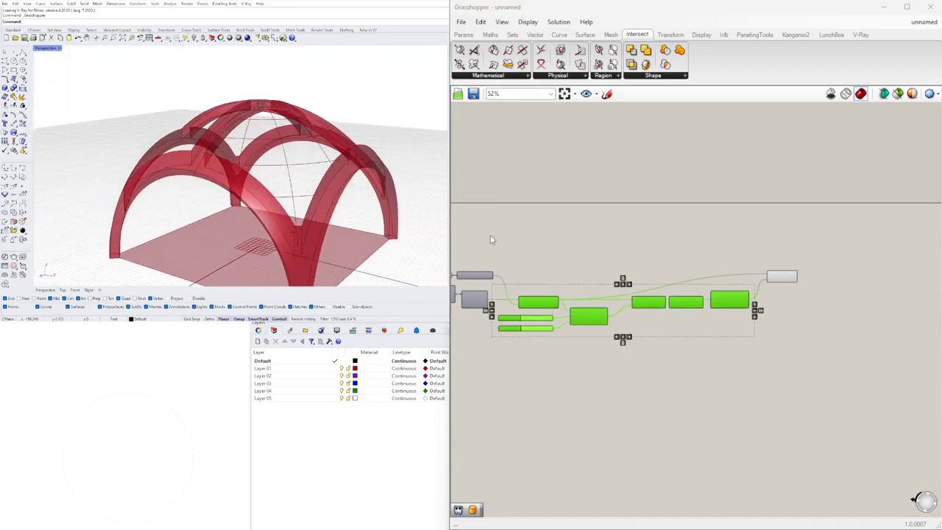
# Step: Set the U Count slider of Divide Domain² to 40
pyautogui.scroll(3, 587, 343)
pyautogui.click(505, 396)
pyautogui.moveTo(505, 395); pyautogui.dragTo(649, 404, button='right')
pyautogui.scroll(5, 645, 322)
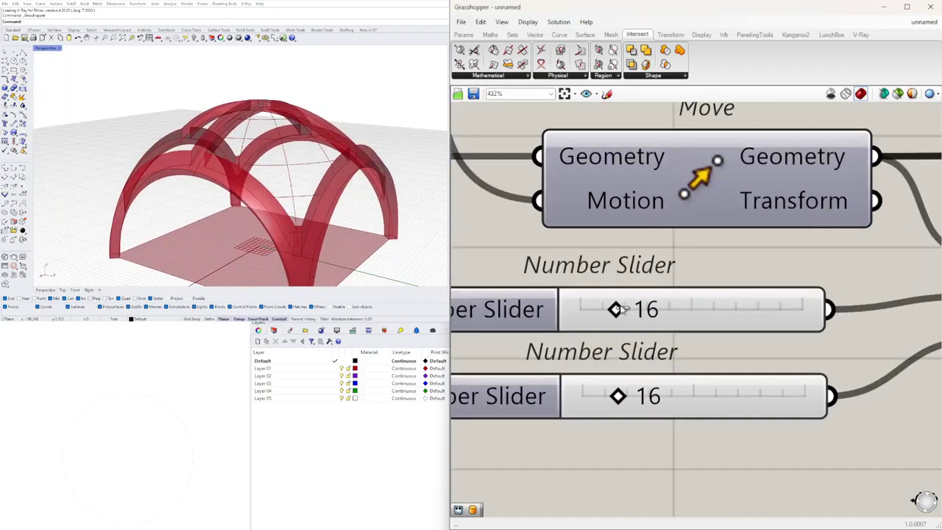
pyautogui.moveTo(673, 309); pyautogui.dragTo(681, 309)
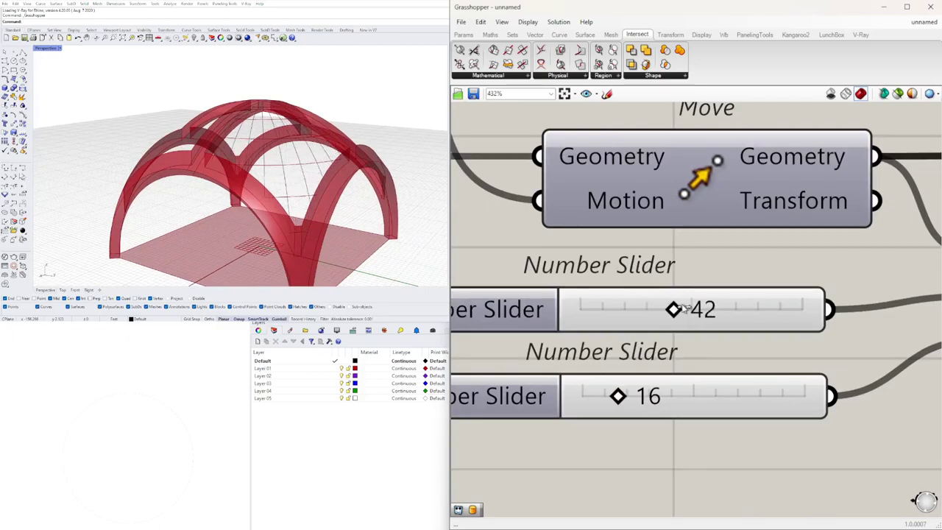
pyautogui.doubleClick(685, 310)
pyautogui.write('40')
pyautogui.press('Return')
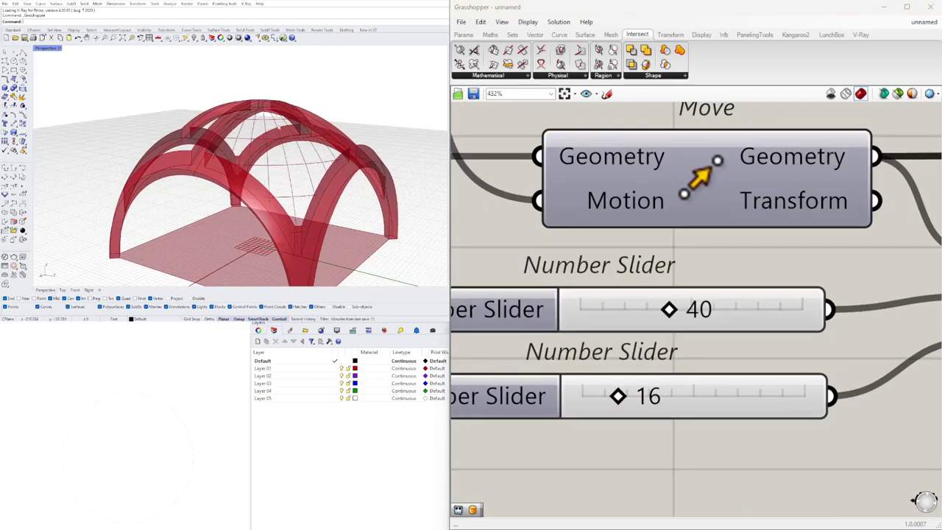
# Step: Set the V Count slider feeding Divide Domain² to about 47
pyautogui.doubleClick(645, 401)
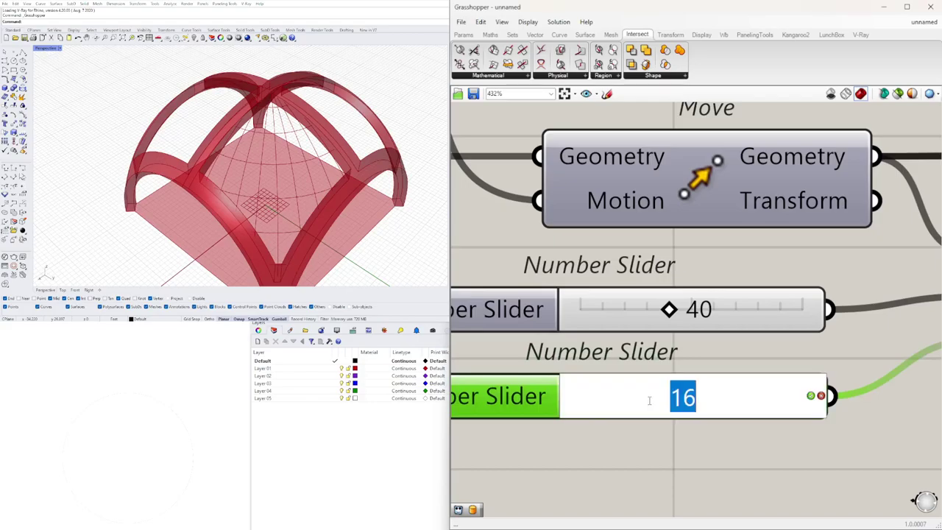
pyautogui.press('Return')
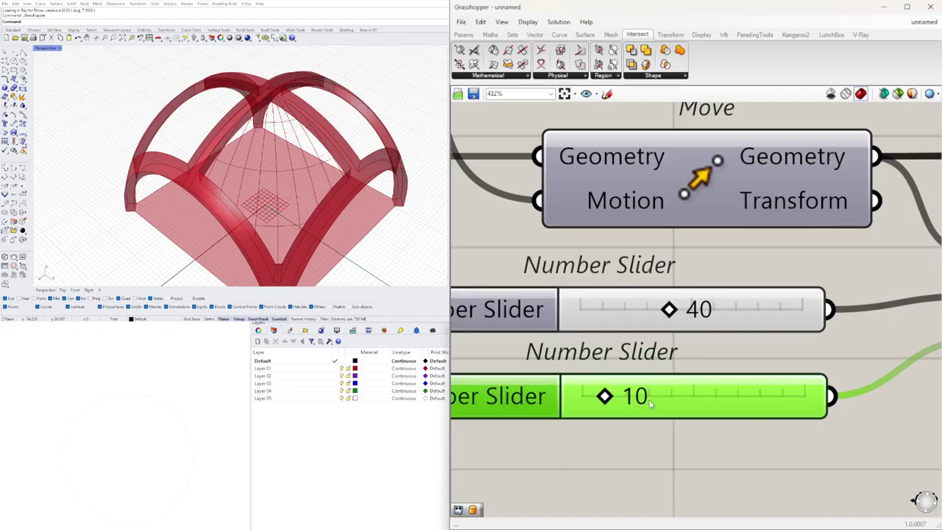
pyautogui.moveTo(631, 397); pyautogui.dragTo(688, 399)
pyautogui.moveTo(269, 176); pyautogui.dragTo(263, 144, button='right')
# Step: Reposition the Brep | Curve component beyond and slightly above Brep Edges, and select it to preview its intersection curves
pyautogui.scroll(-10, 810, 276)
pyautogui.moveTo(835, 290); pyautogui.dragTo(650, 315, button='right')
pyautogui.scroll(3, 648, 302)
pyautogui.click(651, 292)
pyautogui.moveTo(651, 292); pyautogui.dragTo(658, 368)
pyautogui.moveTo(553, 381); pyautogui.dragTo(819, 353, button='right')
pyautogui.click(780, 356)
pyautogui.scroll(-2, 781, 357)
pyautogui.moveTo(893, 344); pyautogui.dragTo(890, 296)
pyautogui.moveTo(840, 364); pyautogui.dragTo(689, 317)
pyautogui.click(900, 297)
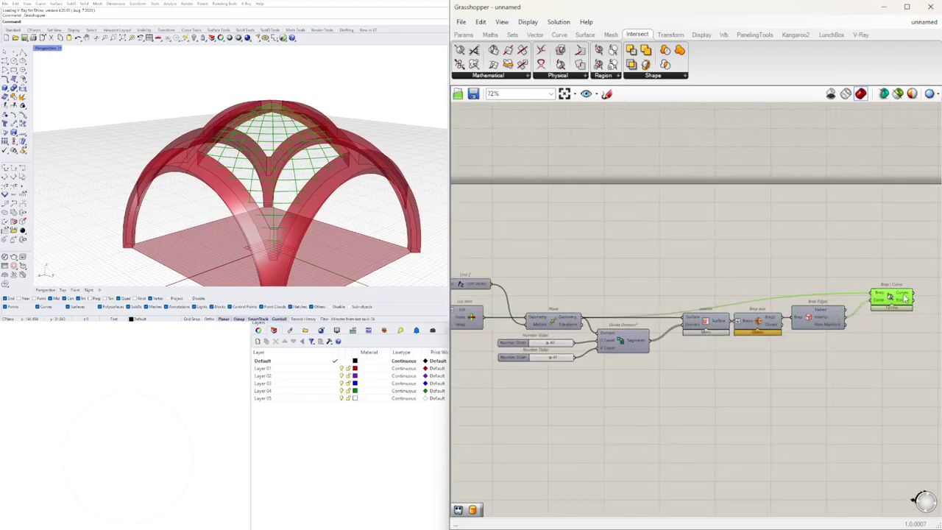
pyautogui.moveTo(892, 295); pyautogui.dragTo(652, 302, button='right')
pyautogui.moveTo(269, 140)
pyautogui.mouseDown(button='right')
pyautogui.moveTo(217, 235)
pyautogui.moveTo(257, 204)
pyautogui.moveTo(266, 155)
pyautogui.moveTo(221, 166)
pyautogui.moveTo(265, 156)
pyautogui.mouseUp(button='right')
# Step: Duplicate the Brep Edges component above the original and feed its Brep input from the Move component's Geometry output
pyautogui.scroll(-1, 616, 326)
pyautogui.moveTo(617, 327); pyautogui.dragTo(862, 307, button='right')
pyautogui.scroll(5, 624, 318)
pyautogui.scroll(-2, 638, 304)
pyautogui.click(736, 394)
pyautogui.scroll(-1, 734, 397)
pyautogui.scroll(-2, 843, 355)
pyautogui.moveTo(734, 398); pyautogui.dragTo(818, 350, button='right')
pyautogui.keyDown('alt'); pyautogui.moveTo(862, 318); pyautogui.dragTo(844, 278); pyautogui.keyUp('alt')
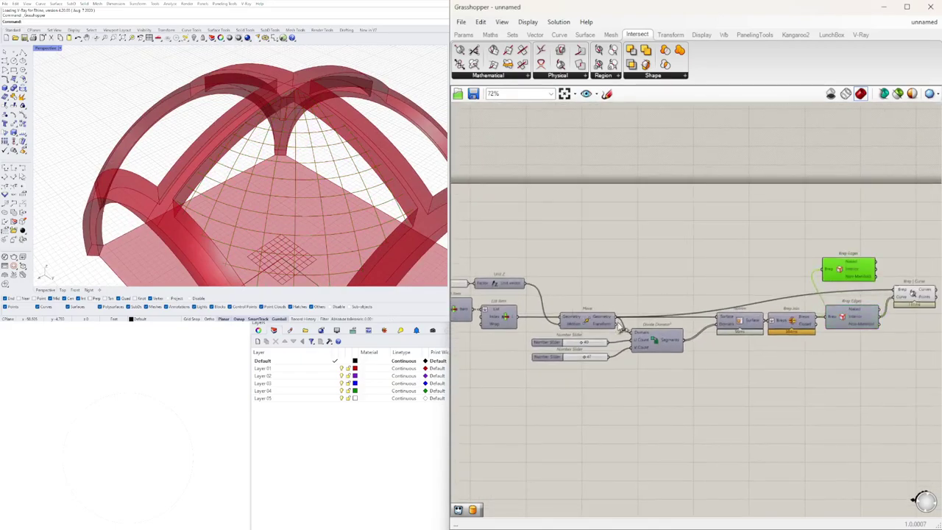
pyautogui.moveTo(823, 273); pyautogui.dragTo(823, 273)
pyautogui.moveTo(847, 273); pyautogui.dragTo(675, 288, button='right')
pyautogui.moveTo(675, 288); pyautogui.dragTo(691, 284)
pyautogui.moveTo(691, 283); pyautogui.dragTo(595, 286, button='right')
# Step: Add a Curve parameter, connect it to the upper Brep Edges' Naked output, and preview it together with the Brep | Curve result
pyautogui.scroll(2, 595, 286)
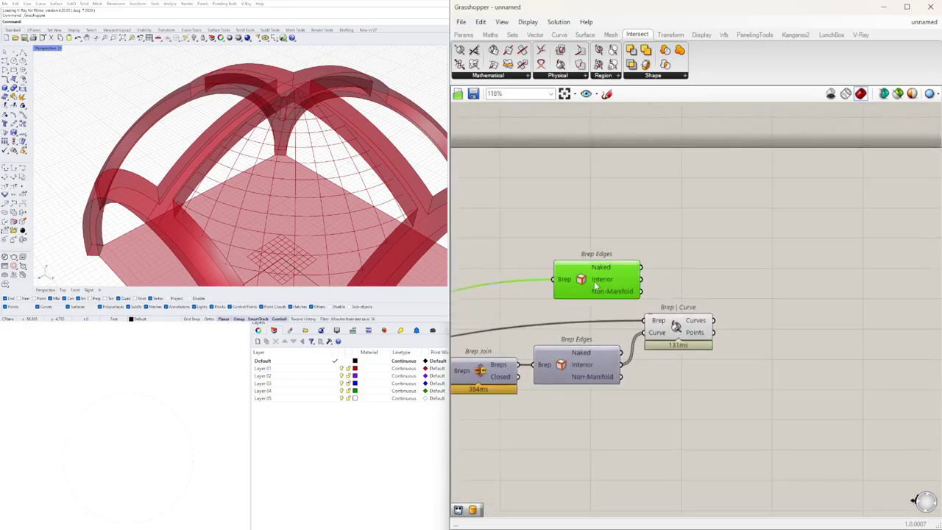
pyautogui.doubleClick(683, 281)
pyautogui.write('cur')
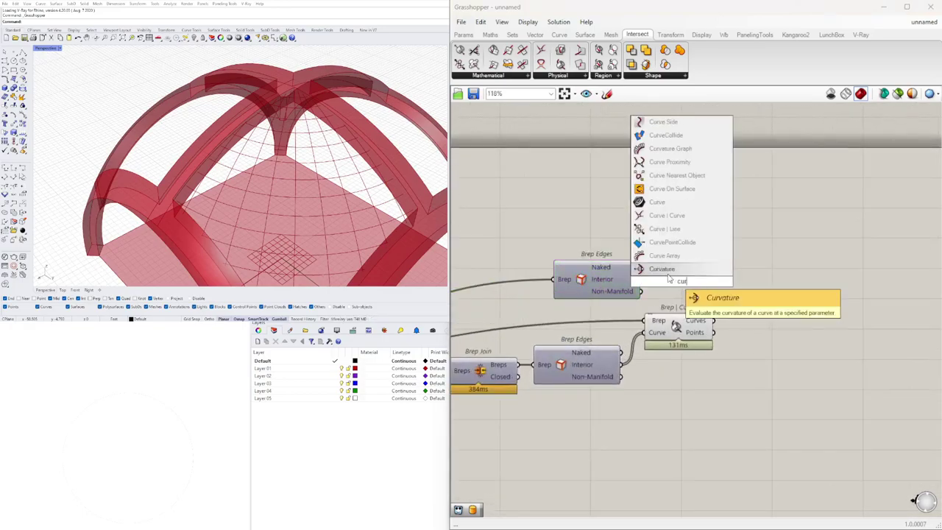
pyautogui.click(656, 203)
pyautogui.scroll(2, 630, 271)
pyautogui.click(568, 282)
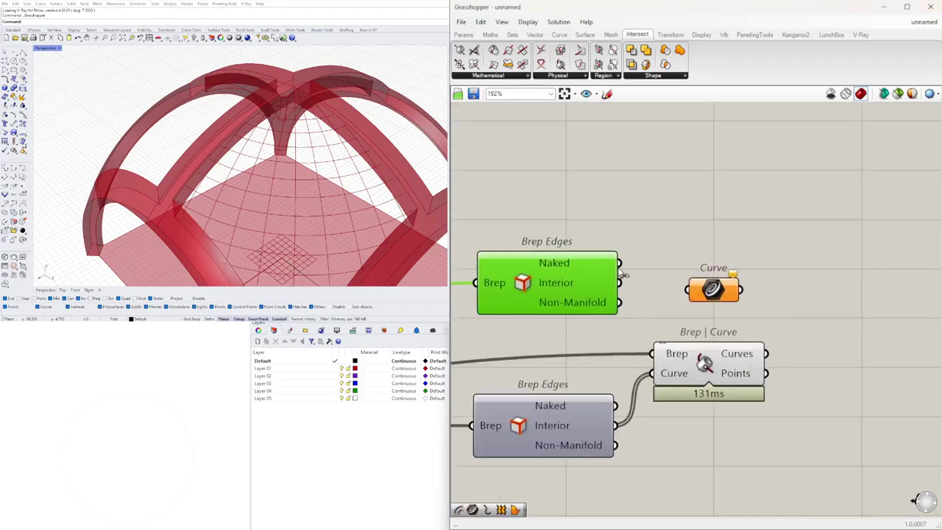
pyautogui.moveTo(695, 291); pyautogui.dragTo(696, 290)
pyautogui.moveTo(714, 288); pyautogui.dragTo(694, 262)
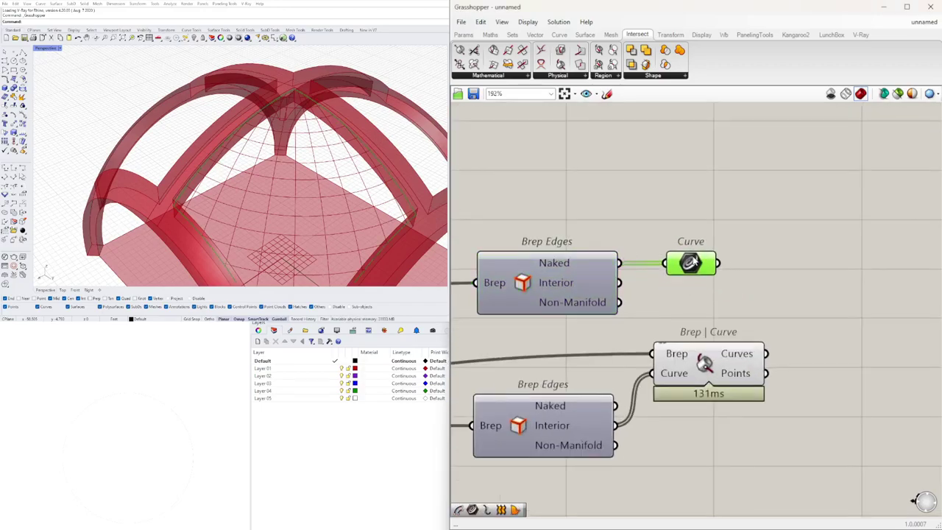
pyautogui.scroll(-2, 743, 291)
pyautogui.keyDown('shift'); pyautogui.click(728, 348); pyautogui.keyUp('shift')
pyautogui.moveTo(408, 100); pyautogui.dragTo(287, 95, button='right')
# Step: Add a MultiPipe component, feed its Curves input from Brep | Curve and the Curve parameter, and flatten that input
pyautogui.moveTo(866, 266); pyautogui.dragTo(750, 275, button='right')
pyautogui.click(731, 335)
pyautogui.doubleClick(731, 334)
pyautogui.write('pipe')
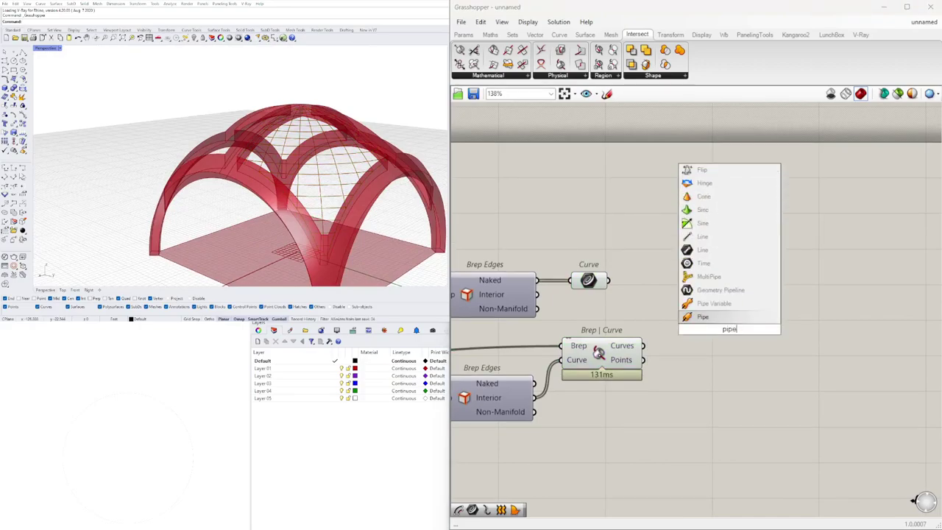
pyautogui.click(716, 278)
pyautogui.scroll(1, 655, 326)
pyautogui.moveTo(642, 348); pyautogui.dragTo(655, 324)
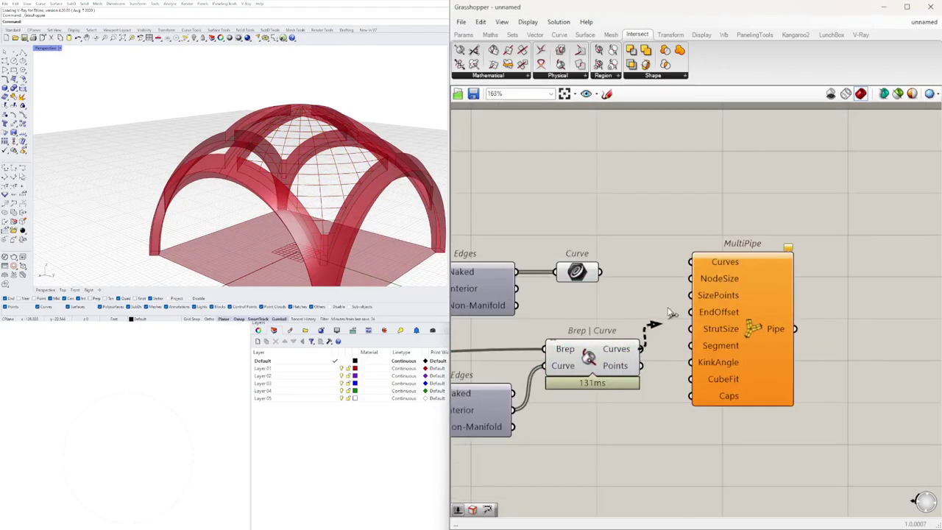
pyautogui.moveTo(724, 267); pyautogui.dragTo(839, 295)
pyautogui.rightClick(763, 296)
pyautogui.click(791, 373)
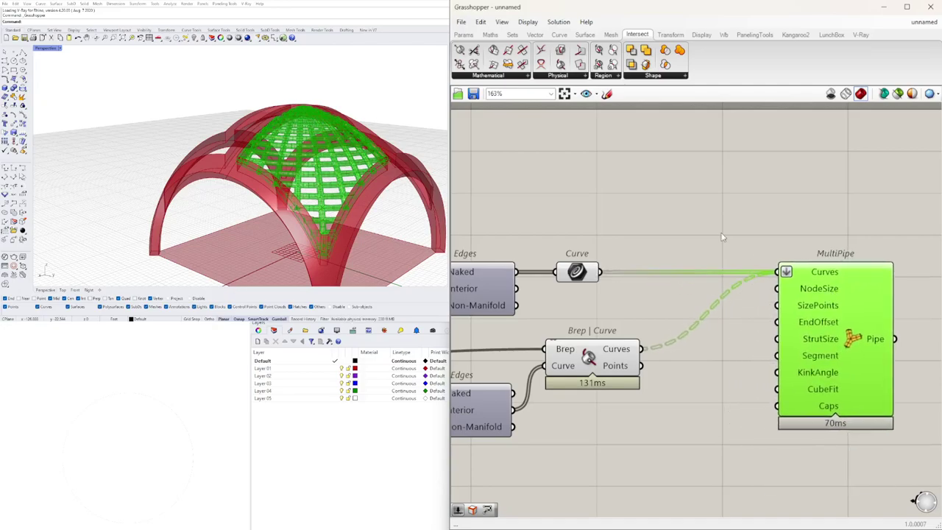
# Step: Add a Number Slider with the value 1.500 and connect it to MultiPipe's StrutSize input
pyautogui.click(748, 252)
pyautogui.moveTo(350, 98); pyautogui.dragTo(274, 183, button='right')
pyautogui.scroll(5, 324, 166)
pyautogui.scroll(-5, 318, 107)
pyautogui.scroll(6, 273, 168)
pyautogui.scroll(-5, 270, 147)
pyautogui.moveTo(608, 483); pyautogui.dragTo(609, 400, button='right')
pyautogui.doubleClick(608, 399)
pyautogui.write('Number Slider')
pyautogui.press('Return')
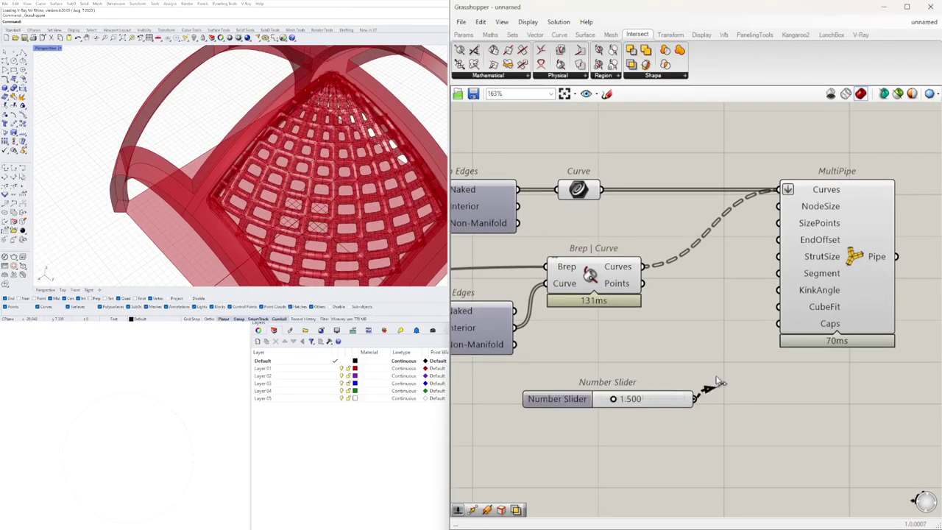
pyautogui.click(815, 274)
# Step: Lower the StrutSize slider to 0.419
pyautogui.scroll(8, 605, 404)
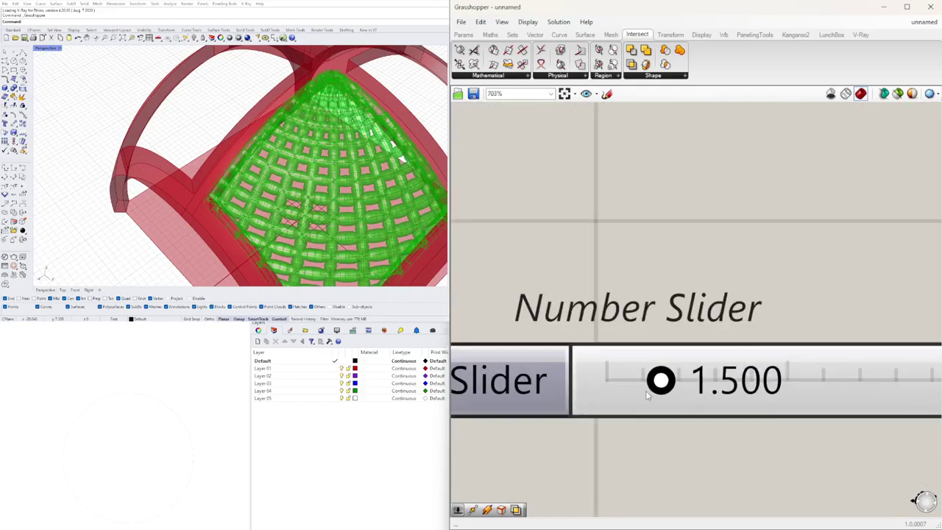
pyautogui.moveTo(642, 384); pyautogui.dragTo(623, 385)
pyautogui.scroll(-6, 627, 351)
pyautogui.moveTo(624, 363)
pyautogui.mouseDown(button='right')
pyautogui.moveTo(599, 340)
pyautogui.moveTo(614, 362)
pyautogui.mouseUp(button='right')
# Step: Duplicate the StrutSize slider, connect the copy to MultiPipe's NodeSize input, and set it to 0.106
pyautogui.moveTo(560, 361); pyautogui.dragTo(561, 403)
pyautogui.keyDown('alt'); pyautogui.moveTo(560, 402); pyautogui.dragTo(568, 353); pyautogui.keyUp('alt')
pyautogui.moveTo(711, 344); pyautogui.dragTo(639, 357, button='right')
pyautogui.moveTo(681, 363); pyautogui.dragTo(834, 178)
pyautogui.scroll(5, 537, 364)
pyautogui.moveTo(560, 372); pyautogui.dragTo(564, 374)
pyautogui.scroll(3, 240, 155)
# Step: Disconnect the Curve parameter from MultiPipe's Curves input and check the remaining grid pipes in the viewport
pyautogui.scroll(-9, 237, 173)
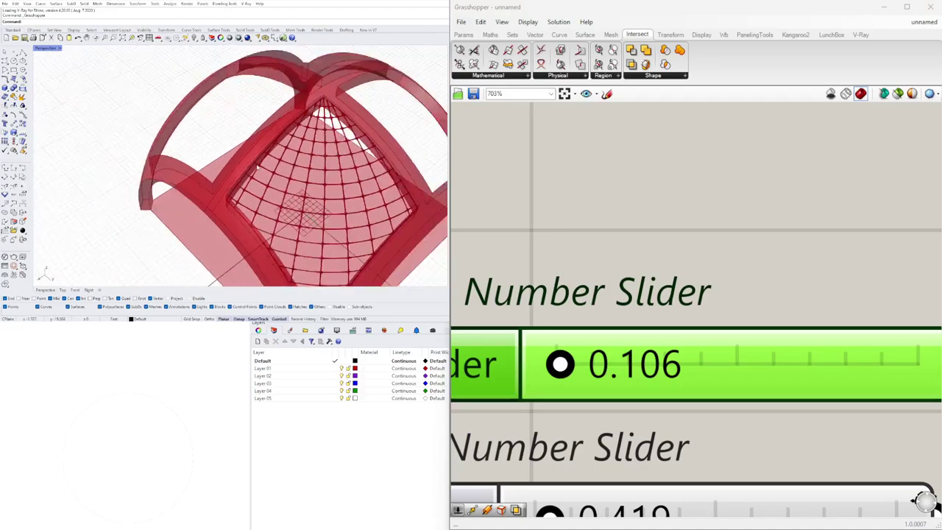
pyautogui.scroll(-4, 767, 223)
pyautogui.scroll(-4, 790, 221)
pyautogui.moveTo(761, 287); pyautogui.dragTo(526, 433, button='right')
pyautogui.scroll(2, 655, 302)
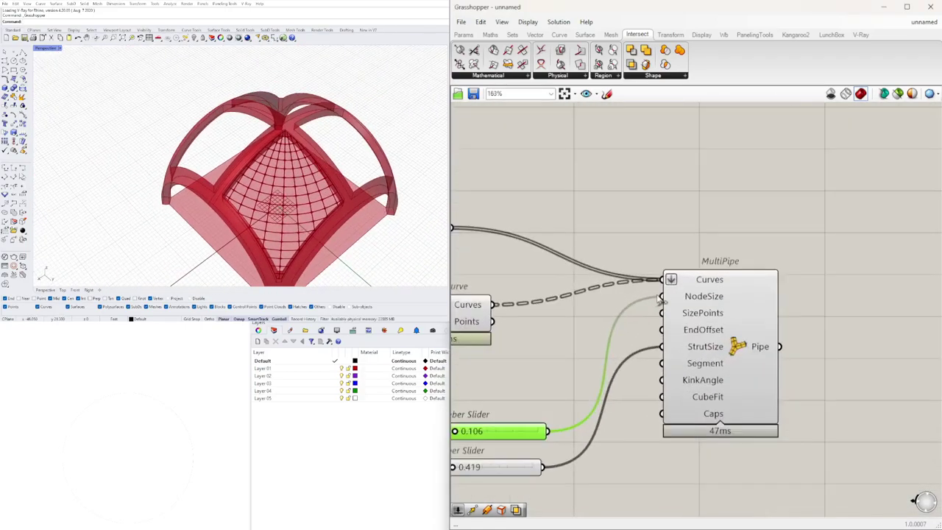
pyautogui.scroll(-2, 661, 284)
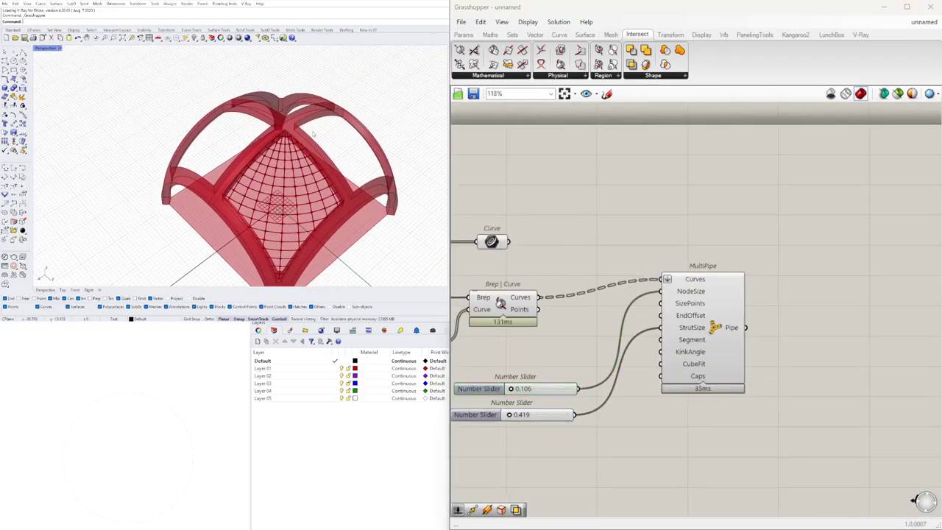
pyautogui.scroll(5, 247, 166)
pyautogui.moveTo(246, 166); pyautogui.dragTo(158, 151, button='right')
pyautogui.scroll(-3, 221, 125)
pyautogui.scroll(2, 155, 151)
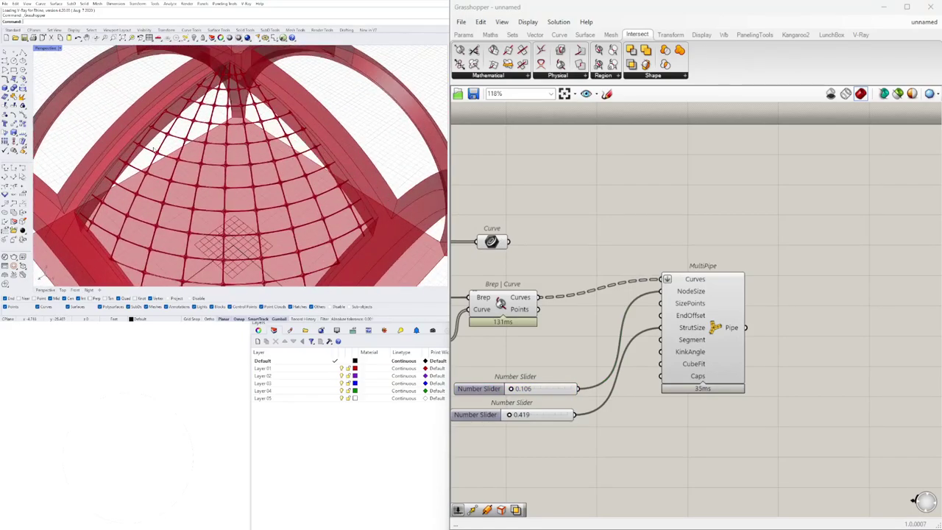
# Step: Duplicate the MultiPipe below the original, feed its Curves input only from the Curve parameter, and inspect the edge pipes
pyautogui.scroll(-2, 637, 229)
pyautogui.moveTo(759, 251); pyautogui.dragTo(711, 245, button='right')
pyautogui.moveTo(678, 286); pyautogui.dragTo(766, 286)
pyautogui.hotkey('ctrl', 'c')
pyautogui.hotkey('ctrl', 'v')
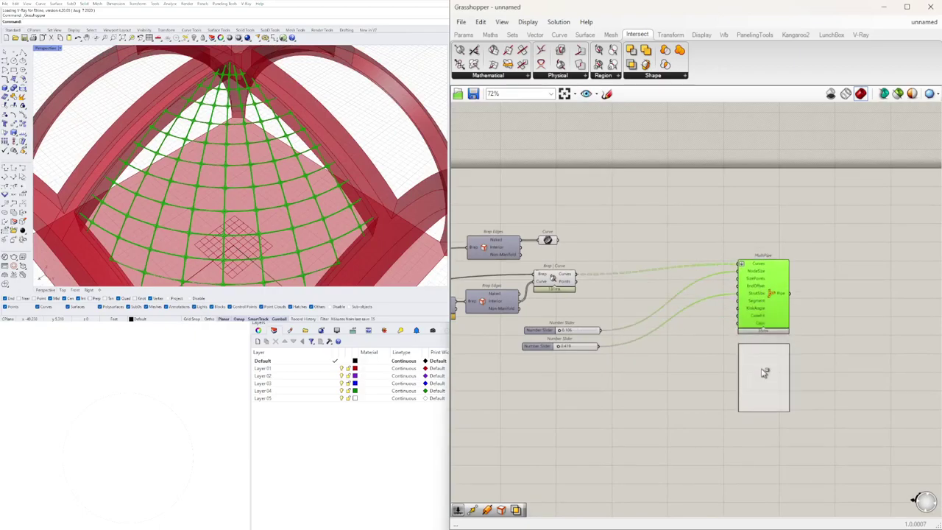
pyautogui.moveTo(558, 240); pyautogui.dragTo(592, 261)
pyautogui.moveTo(735, 341); pyautogui.dragTo(735, 340)
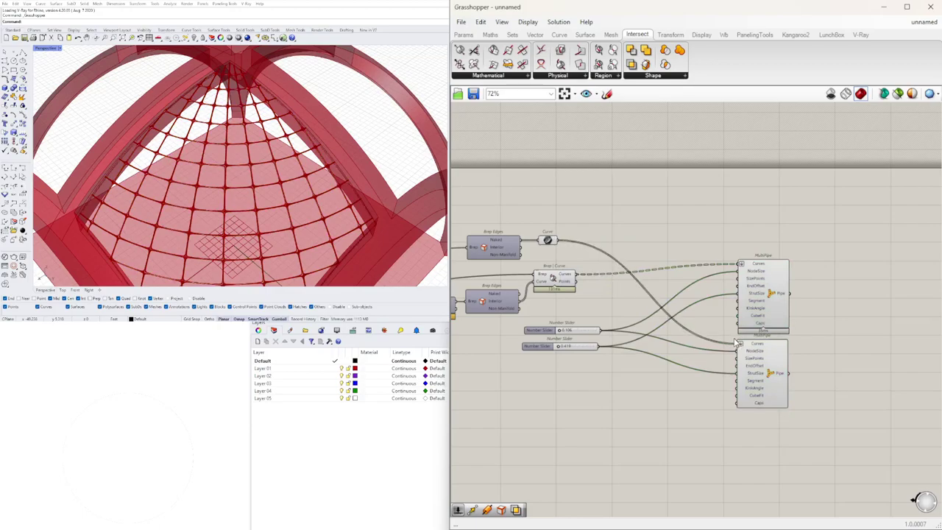
pyautogui.scroll(4, 746, 360)
pyautogui.click(766, 354)
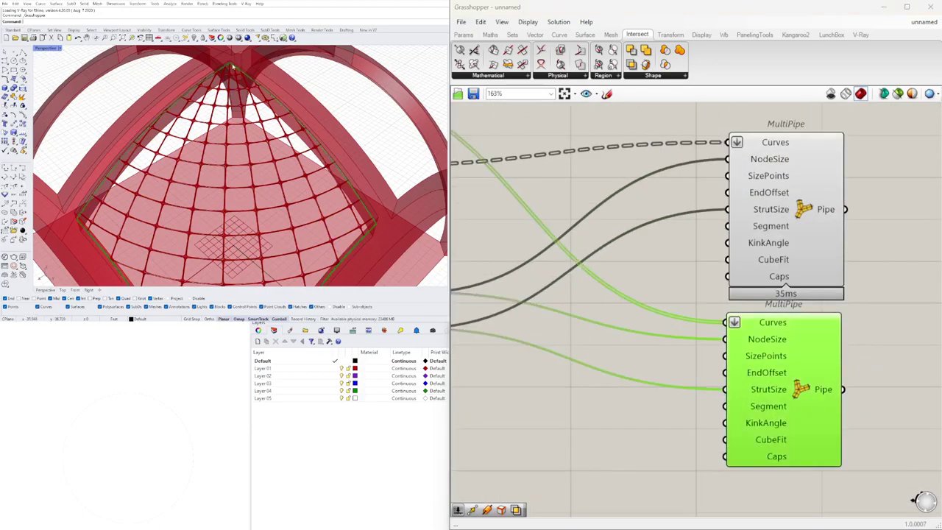
pyautogui.scroll(10, 234, 67)
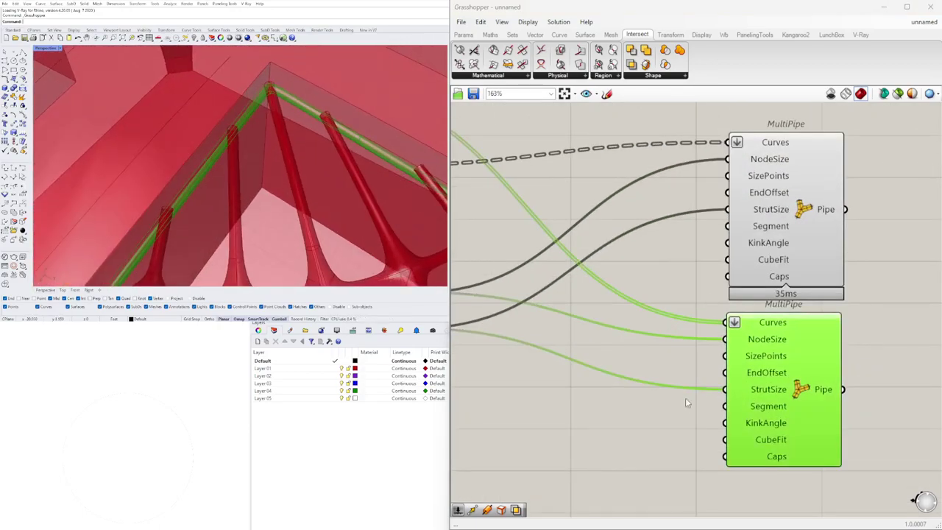
# Step: Add an Addition component summing the 0.419 slider and a duplicated slider at 0.000, and connect its Result to the lower MultiPipe's StrutSize
pyautogui.moveTo(533, 377); pyautogui.dragTo(719, 340, button='right')
pyautogui.scroll(-3, 694, 335)
pyautogui.moveTo(597, 326); pyautogui.dragTo(564, 332, button='right')
pyautogui.scroll(1, 541, 335)
pyautogui.click(525, 315)
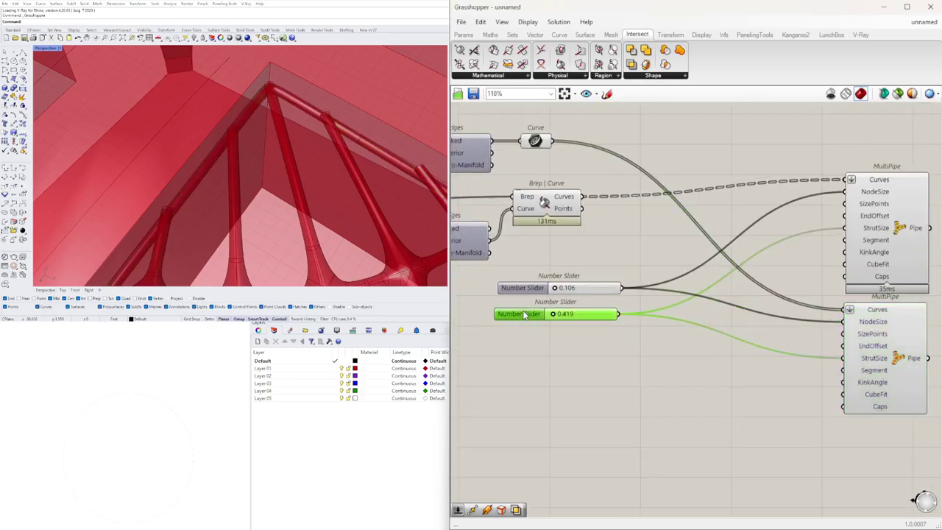
pyautogui.doubleClick(662, 368)
pyautogui.write('+')
pyautogui.press('Return')
pyautogui.moveTo(653, 366); pyautogui.dragTo(663, 342)
pyautogui.keyDown('alt'); pyautogui.moveTo(606, 315); pyautogui.dragTo(620, 351); pyautogui.keyUp('alt')
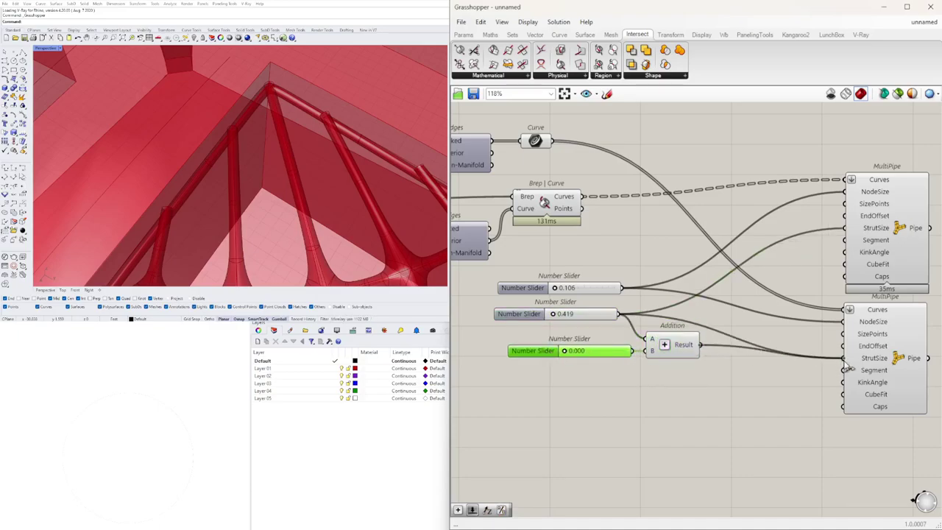
# Step: Set the slider feeding Addition's B input to 0.518
pyautogui.scroll(5, 567, 349)
pyautogui.moveTo(565, 351); pyautogui.dragTo(574, 354)
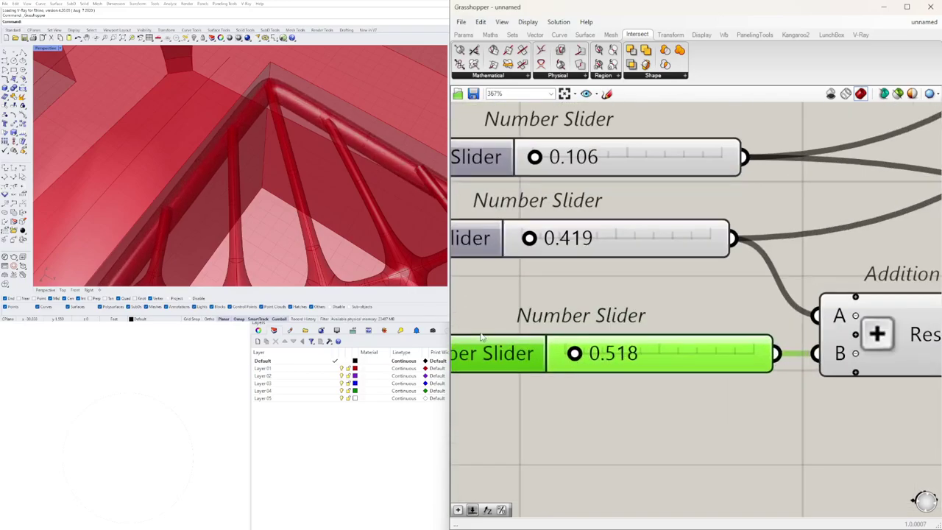
pyautogui.scroll(-4, 637, 276)
pyautogui.click(681, 324)
# Step: Change the Caps input option on both MultiPipe components
pyautogui.moveTo(799, 310); pyautogui.dragTo(561, 313, button='right')
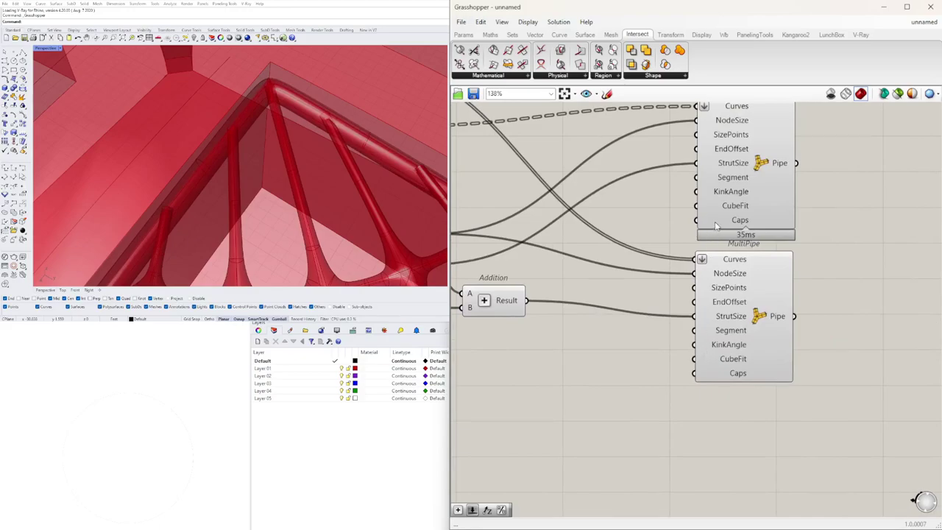
pyautogui.rightClick(714, 226)
pyautogui.click(746, 330)
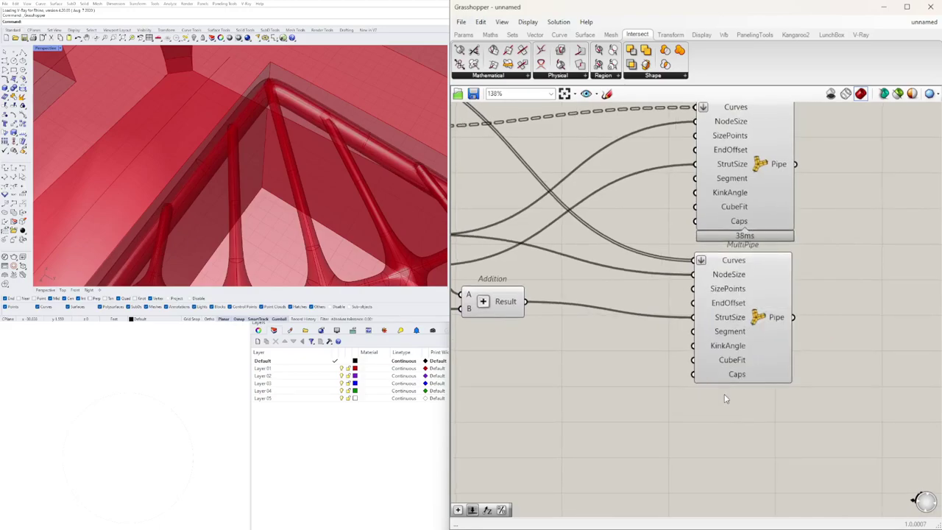
pyautogui.click(728, 376)
pyautogui.rightClick(728, 374)
pyautogui.click(763, 460)
# Step: Examine the grid and edge pipes on the vault from several angles, with both MultiPipe components selected
pyautogui.click(625, 402)
pyautogui.scroll(-4, 248, 196)
pyautogui.moveTo(248, 195); pyautogui.dragTo(308, 181, button='right')
pyautogui.scroll(3, 199, 141)
pyautogui.scroll(8, 296, 56)
pyautogui.scroll(-8, 309, 114)
pyautogui.moveTo(284, 151); pyautogui.dragTo(286, 168, button='right')
pyautogui.scroll(-5, 653, 357)
pyautogui.click(704, 274)
pyautogui.keyDown('shift'); pyautogui.click(708, 336); pyautogui.keyUp('shift')
pyautogui.moveTo(325, 120); pyautogui.dragTo(377, 146, button='right')
pyautogui.scroll(-3, 388, 164)
pyautogui.scroll(-4, 316, 168)
pyautogui.moveTo(321, 171); pyautogui.dragTo(296, 159, button='right')
pyautogui.scroll(4, 281, 152)
pyautogui.moveTo(346, 190); pyautogui.dragTo(237, 135, button='right')
# Step: Move the three pipe-size sliders and the Addition component further below the Brep | Curve component
pyautogui.moveTo(616, 298); pyautogui.dragTo(696, 302, button='right')
pyautogui.click(649, 348)
pyautogui.scroll(2, 648, 349)
pyautogui.scroll(1, 648, 349)
pyautogui.moveTo(685, 369); pyautogui.dragTo(526, 268)
pyautogui.moveTo(679, 326); pyautogui.dragTo(683, 357)
# Step: Align the three pipe-size sliders in an evenly spaced column and place the Addition component beside them
pyautogui.moveTo(610, 432); pyautogui.dragTo(517, 297)
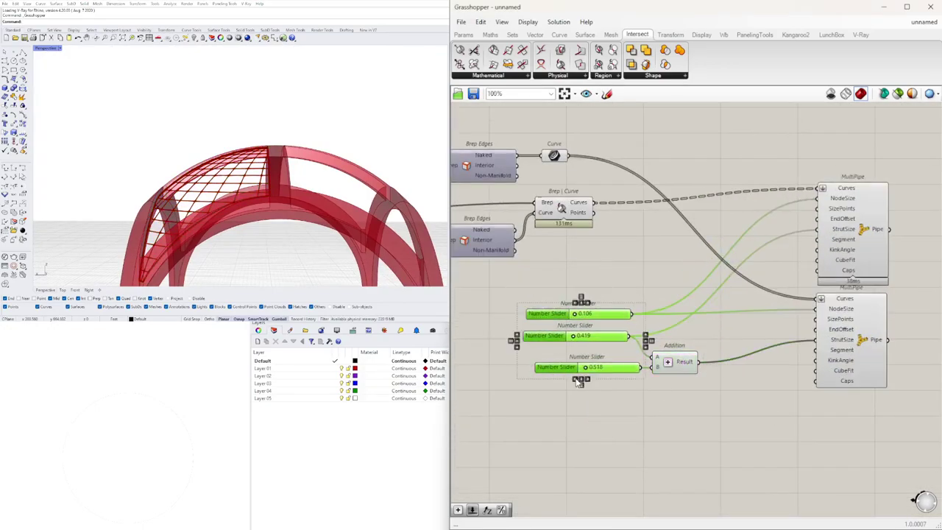
pyautogui.click(577, 380)
pyautogui.click(583, 383)
pyautogui.scroll(3, 583, 380)
pyautogui.moveTo(520, 362); pyautogui.dragTo(521, 349)
pyautogui.click(625, 406)
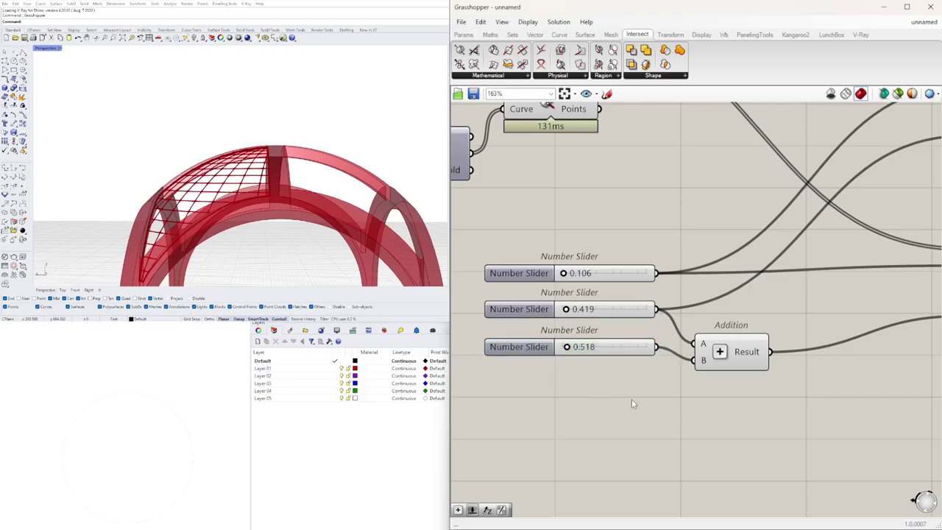
pyautogui.scroll(-5, 625, 407)
pyautogui.scroll(3, 685, 383)
pyautogui.moveTo(686, 385); pyautogui.dragTo(707, 376)
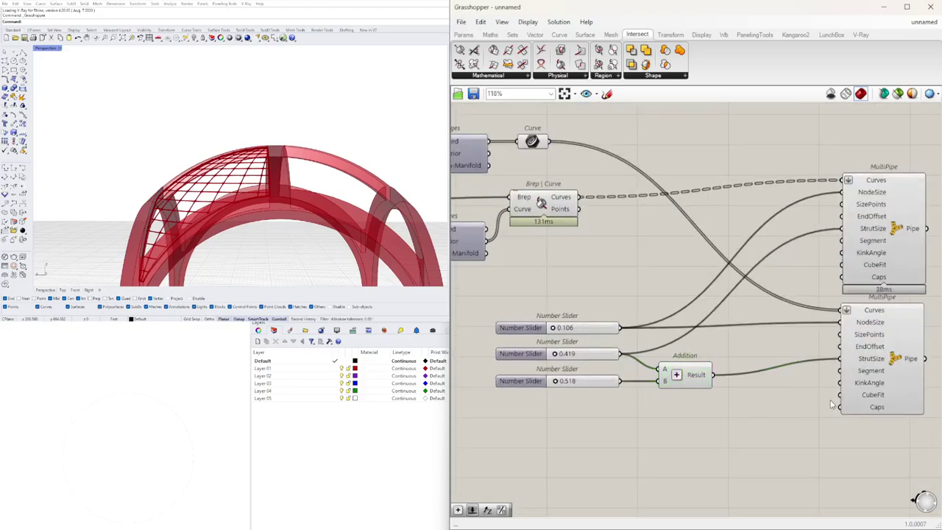
# Step: Line up the two MultiPipe components one above the other
pyautogui.scroll(-3, 830, 400)
pyautogui.moveTo(831, 401); pyautogui.dragTo(784, 408, button='right')
pyautogui.scroll(4, 832, 341)
pyautogui.moveTo(819, 316); pyautogui.dragTo(815, 315)
pyautogui.click(900, 341)
pyautogui.scroll(-4, 900, 346)
pyautogui.moveTo(885, 449); pyautogui.dragTo(779, 329)
pyautogui.scroll(3, 840, 299)
pyautogui.click(676, 469)
# Step: Select the lower MultiPipe for preview and raise the slider driving the upper MultiPipe's StrutSize to 1.392
pyautogui.moveTo(676, 468); pyautogui.dragTo(690, 429, button='right')
pyautogui.scroll(4, 821, 455)
pyautogui.scroll(-4, 678, 417)
pyautogui.click(800, 335)
pyautogui.click(795, 399)
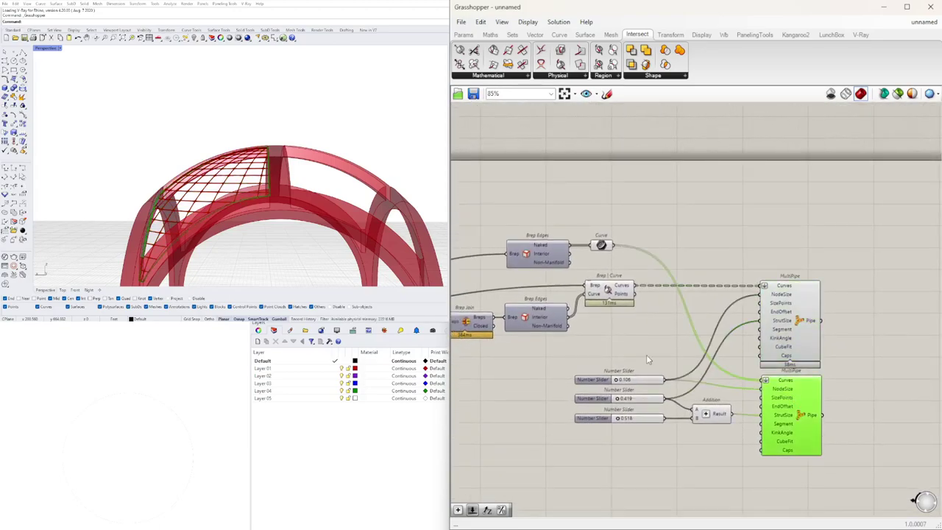
pyautogui.scroll(7, 605, 398)
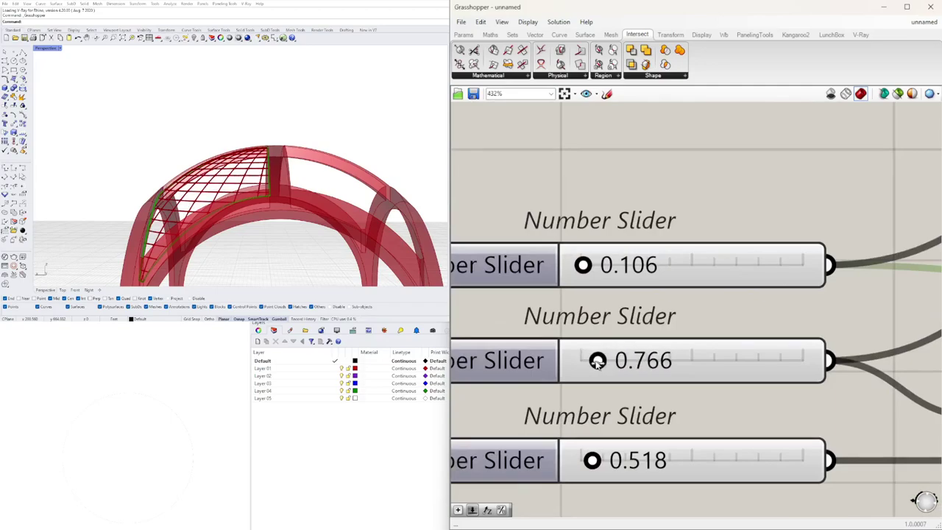
pyautogui.moveTo(608, 360); pyautogui.dragTo(612, 360)
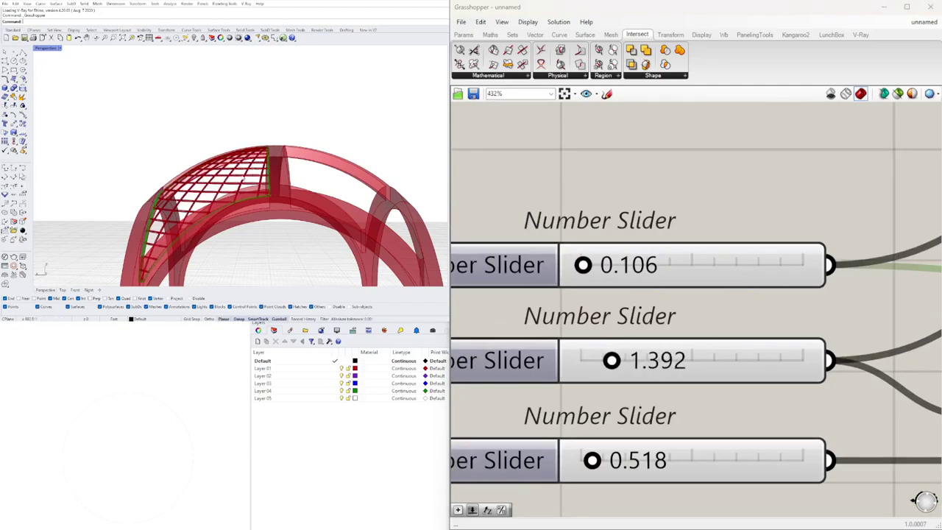
# Step: Raise the slider driving the NodeSize of both MultiPipe components to 0.154
pyautogui.moveTo(276, 177); pyautogui.dragTo(316, 202, button='right')
pyautogui.scroll(6, 241, 149)
pyautogui.scroll(3, 602, 254)
pyautogui.moveTo(612, 263); pyautogui.dragTo(616, 263)
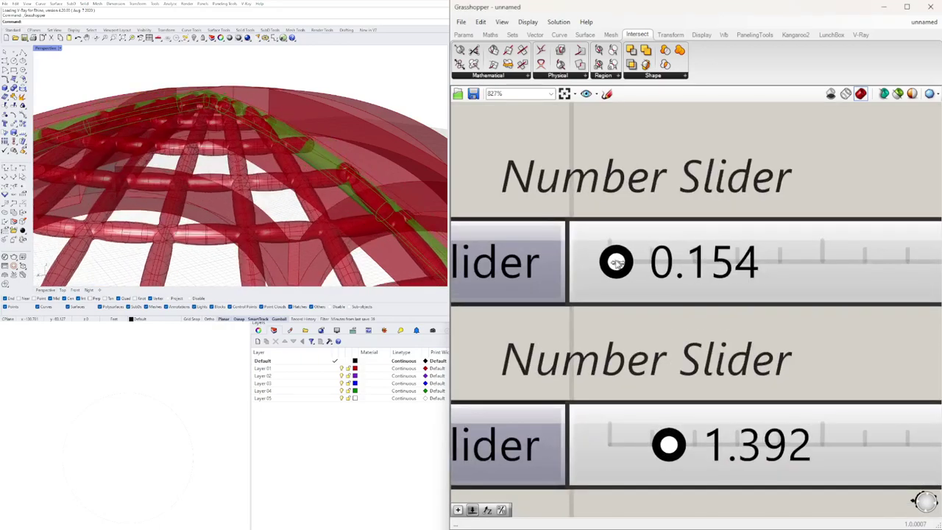
pyautogui.scroll(-8, 616, 262)
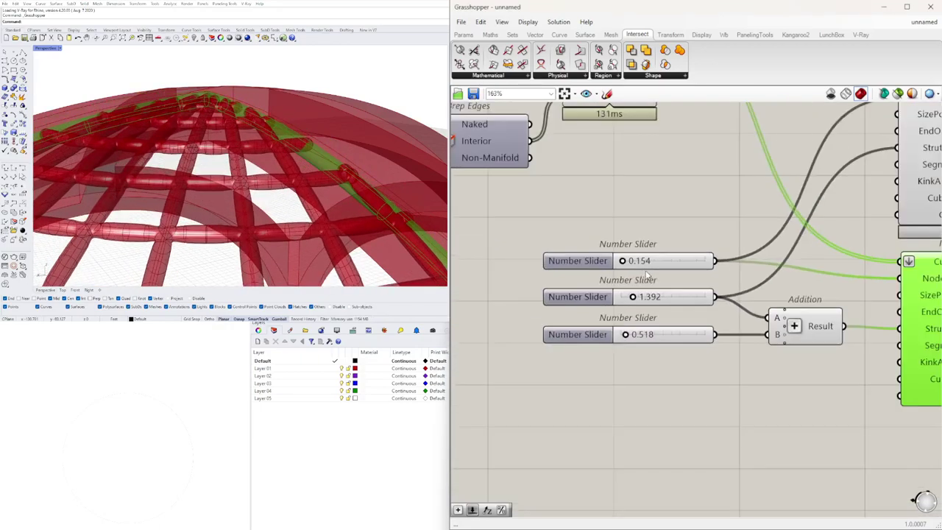
# Step: Duplicate the NodeSize slider and connect the copy to the EndOffset inputs of both MultiPipe components
pyautogui.moveTo(565, 345); pyautogui.dragTo(573, 309)
pyautogui.moveTo(711, 315); pyautogui.dragTo(656, 329, button='right')
pyautogui.moveTo(798, 251); pyautogui.dragTo(834, 227)
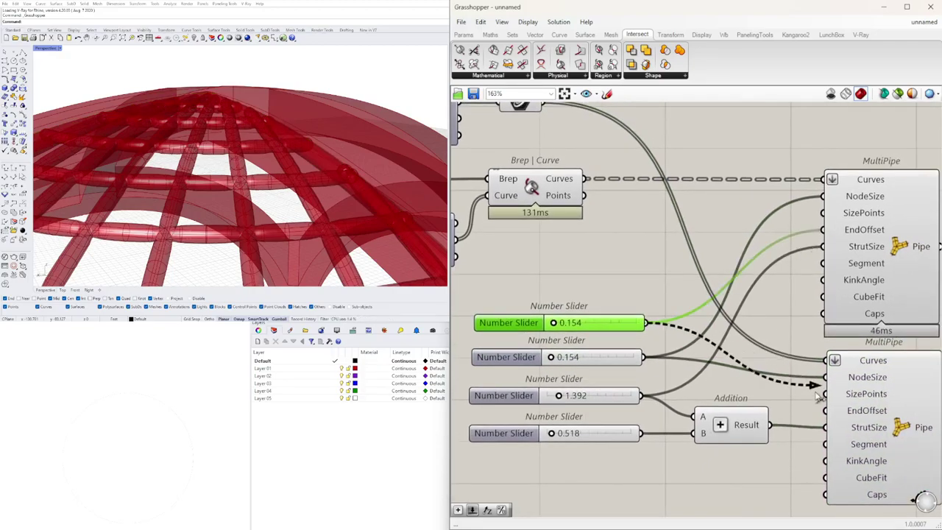
# Step: Raise the slider driving the MultiPipe EndOffset inputs to 5.132
pyautogui.scroll(6, 542, 350)
pyautogui.moveTo(535, 302); pyautogui.dragTo(719, 304)
pyautogui.scroll(-5, 705, 407)
pyautogui.click(701, 290)
# Step: Rearrange the slider column so the EndOffset slider sits between the NodeSize and StrutSize sliders
pyautogui.moveTo(599, 423); pyautogui.dragTo(602, 319)
pyautogui.moveTo(614, 250); pyautogui.dragTo(578, 368)
pyautogui.moveTo(581, 324); pyautogui.dragTo(577, 375)
pyautogui.click(583, 323)
pyautogui.click(560, 322)
pyautogui.scroll(-5, 257, 176)
pyautogui.scroll(5, 261, 176)
# Step: Inspect the pipe grid up close and lower the StrutSize slider to 0.622
pyautogui.moveTo(261, 173); pyautogui.dragTo(313, 182, button='right')
pyautogui.scroll(-6, 265, 196)
pyautogui.scroll(3, 256, 181)
pyautogui.scroll(-3, 258, 184)
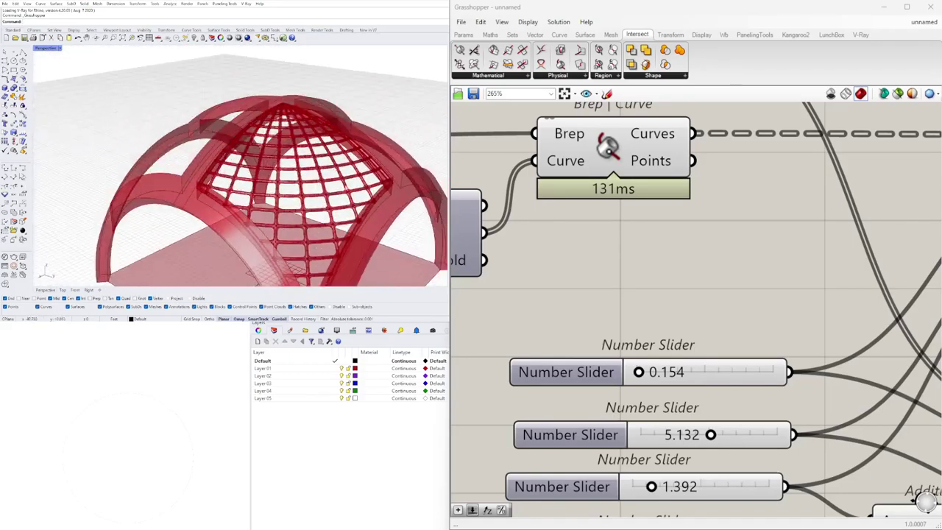
pyautogui.scroll(5, 313, 182)
pyautogui.moveTo(700, 439); pyautogui.dragTo(689, 355, button='right')
pyautogui.moveTo(658, 408); pyautogui.dragTo(700, 376, button='right')
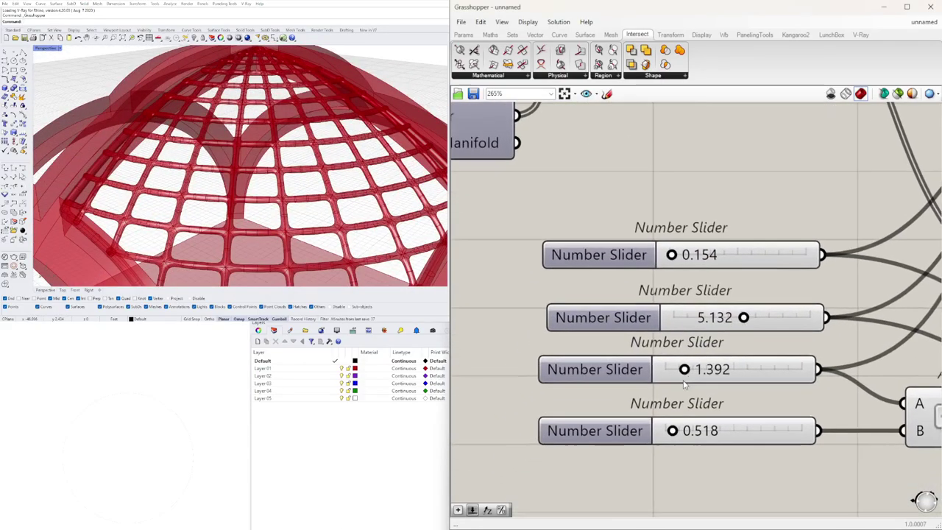
pyautogui.scroll(4, 682, 374)
pyautogui.moveTo(690, 359); pyautogui.dragTo(667, 362)
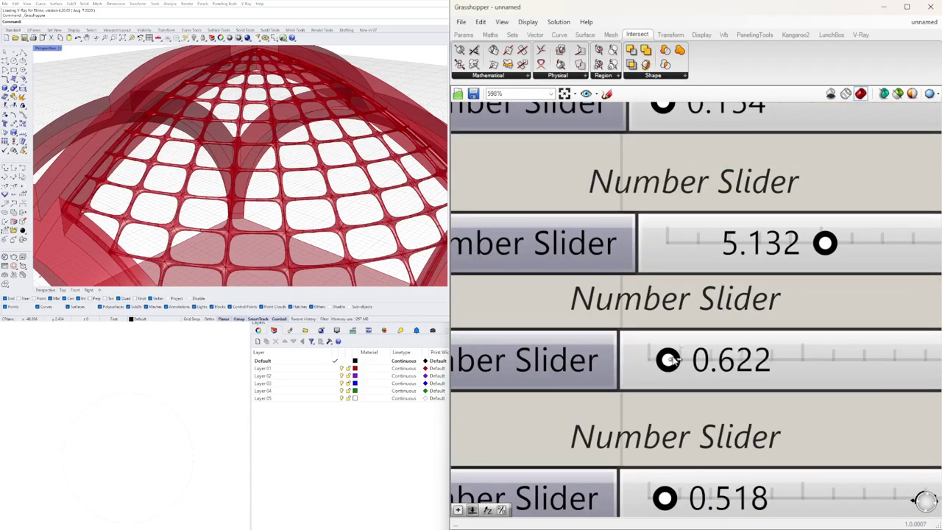
# Step: Lower the EndOffset slider to 3.023 and the NodeSize slider to 0.121
pyautogui.moveTo(796, 242); pyautogui.dragTo(787, 334, button='right')
pyautogui.moveTo(816, 334); pyautogui.dragTo(751, 334)
pyautogui.moveTo(653, 194)
pyautogui.mouseDown()
pyautogui.moveTo(673, 194)
pyautogui.moveTo(651, 207)
pyautogui.mouseUp()
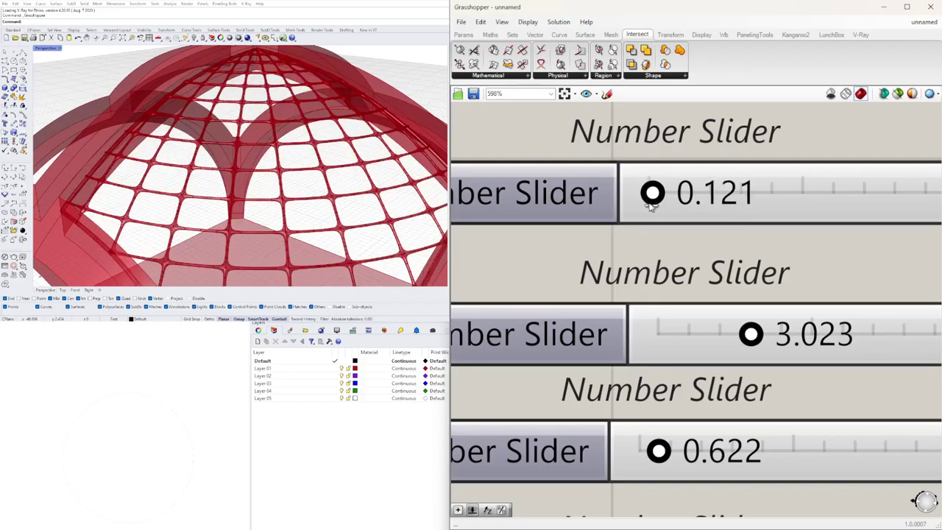
pyautogui.scroll(-5, 236, 134)
pyautogui.moveTo(236, 133); pyautogui.dragTo(375, 163, button='right')
pyautogui.scroll(-8, 375, 163)
pyautogui.moveTo(309, 163); pyautogui.dragTo(368, 161, button='right')
pyautogui.scroll(-9, 679, 250)
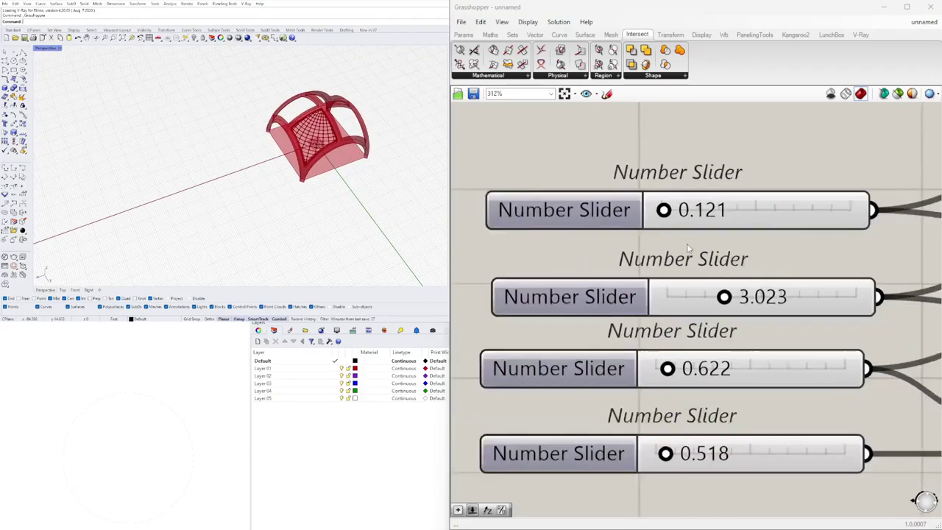
# Step: Add a Geometry parameter beside the MultiPipe components and connect both Pipe outputs to it
pyautogui.moveTo(650, 412); pyautogui.dragTo(648, 467, button='right')
pyautogui.scroll(-4, 776, 410)
pyautogui.click(765, 340)
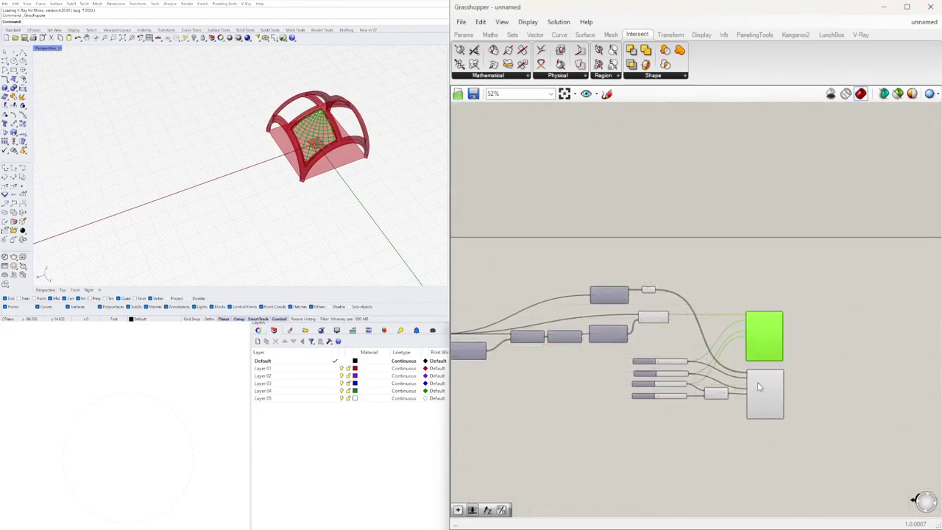
pyautogui.keyDown('shift'); pyautogui.click(761, 384); pyautogui.keyUp('shift')
pyautogui.scroll(2, 775, 350)
pyautogui.scroll(2, 820, 326)
pyautogui.doubleClick(819, 327)
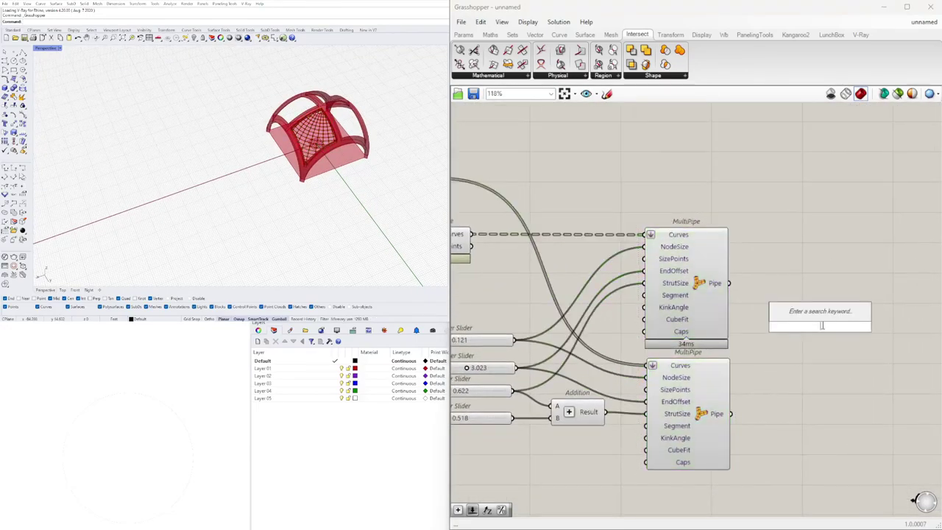
pyautogui.write('g')
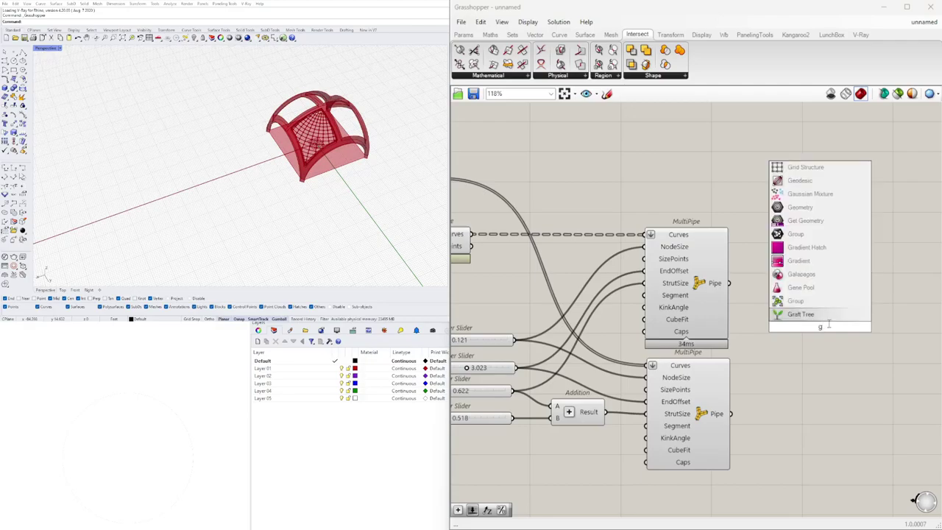
pyautogui.press('Escape')
pyautogui.doubleClick(831, 321)
pyautogui.write('geom')
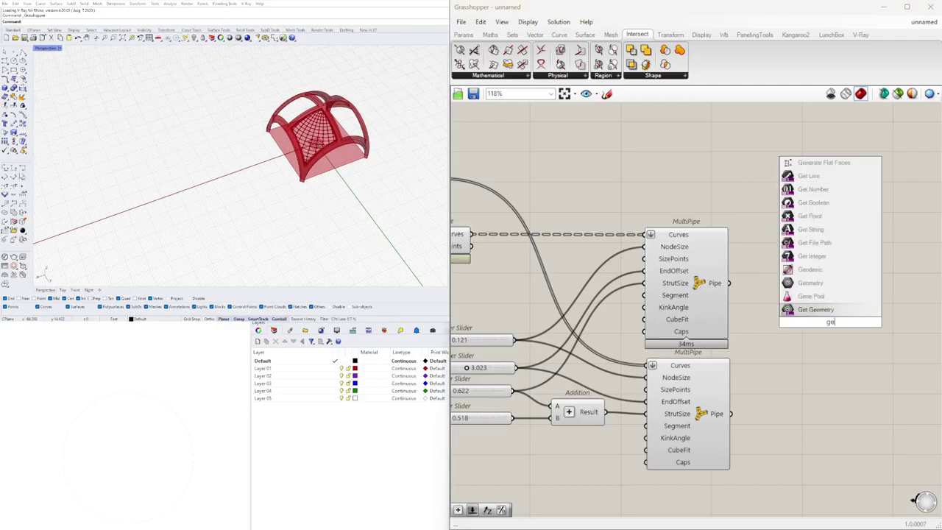
pyautogui.click(794, 311)
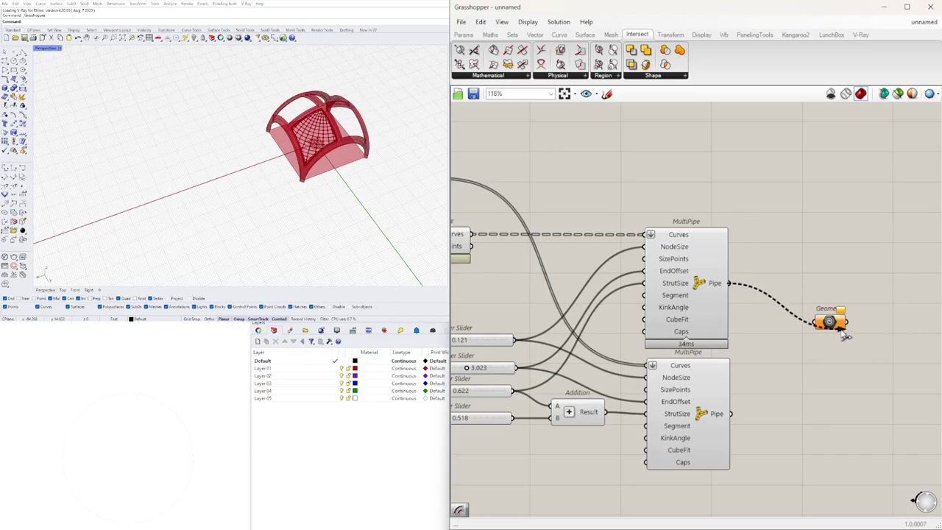
pyautogui.moveTo(830, 325); pyautogui.dragTo(835, 324)
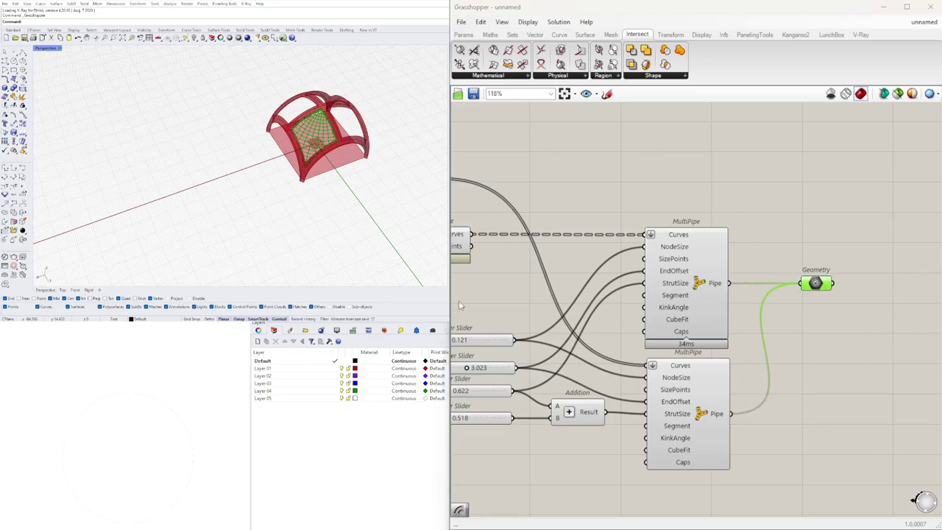
# Step: Review the definition from the Geometry parameter back to the Construct Point and Sphere components at its start
pyautogui.scroll(-8, 793, 309)
pyautogui.moveTo(739, 316); pyautogui.dragTo(750, 297, button='right')
pyautogui.scroll(3, 743, 290)
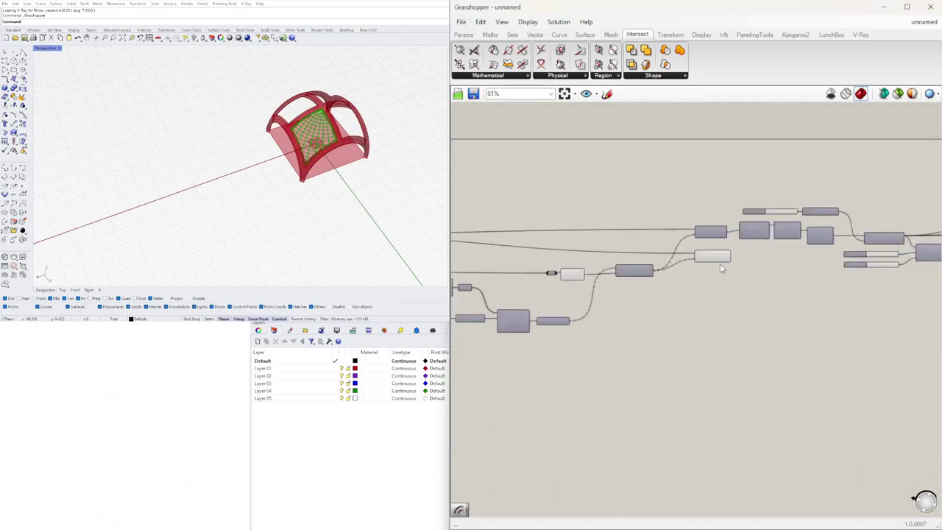
pyautogui.scroll(1, 724, 265)
pyautogui.click(712, 255)
pyautogui.moveTo(594, 291); pyautogui.dragTo(821, 294, button='right')
pyautogui.scroll(-2, 864, 342)
pyautogui.moveTo(866, 345); pyautogui.dragTo(575, 348, button='right')
pyautogui.scroll(5, 780, 299)
pyautogui.moveTo(846, 307); pyautogui.dragTo(658, 345, button='right')
pyautogui.scroll(-2, 801, 337)
pyautogui.scroll(-2, 771, 345)
pyautogui.moveTo(479, 354); pyautogui.dragTo(663, 351, button='right')
pyautogui.scroll(-5, 663, 352)
pyautogui.moveTo(792, 362); pyautogui.dragTo(786, 280, button='right')
pyautogui.scroll(-3, 788, 278)
pyautogui.moveTo(843, 349); pyautogui.dragTo(452, 230)
pyautogui.moveTo(586, 275); pyautogui.dragTo(618, 271, button='right')
pyautogui.moveTo(614, 273); pyautogui.dragTo(622, 297)
pyautogui.click(582, 309)
pyautogui.scroll(9, 532, 276)
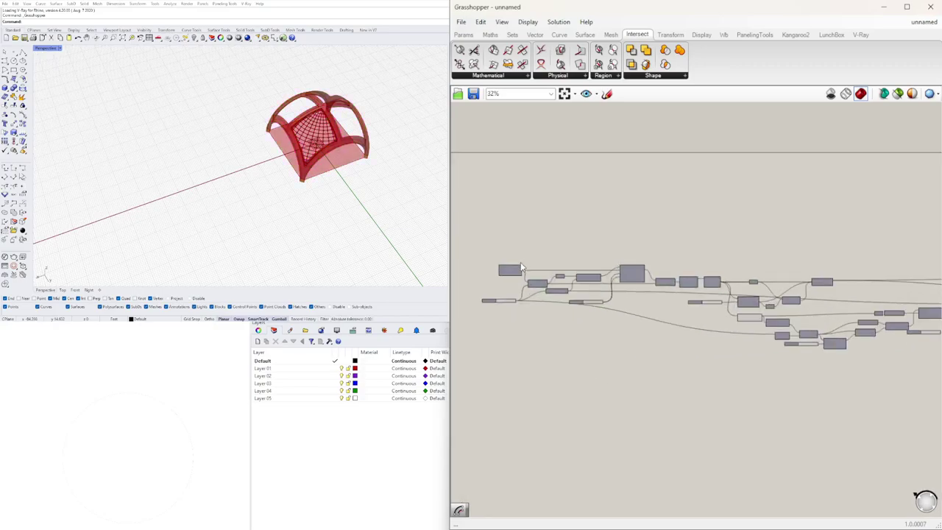
pyautogui.scroll(-1, 608, 284)
pyautogui.moveTo(622, 286); pyautogui.dragTo(782, 291, button='right')
pyautogui.moveTo(687, 286); pyautogui.dragTo(643, 319, button='right')
pyautogui.scroll(2, 644, 309)
pyautogui.doubleClick(659, 285)
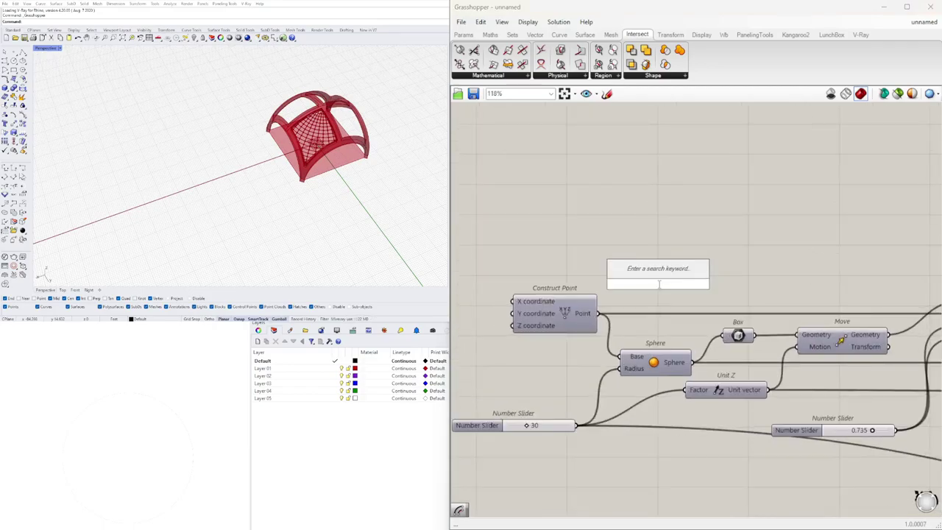
pyautogui.write('rev')
pyautogui.click(666, 272)
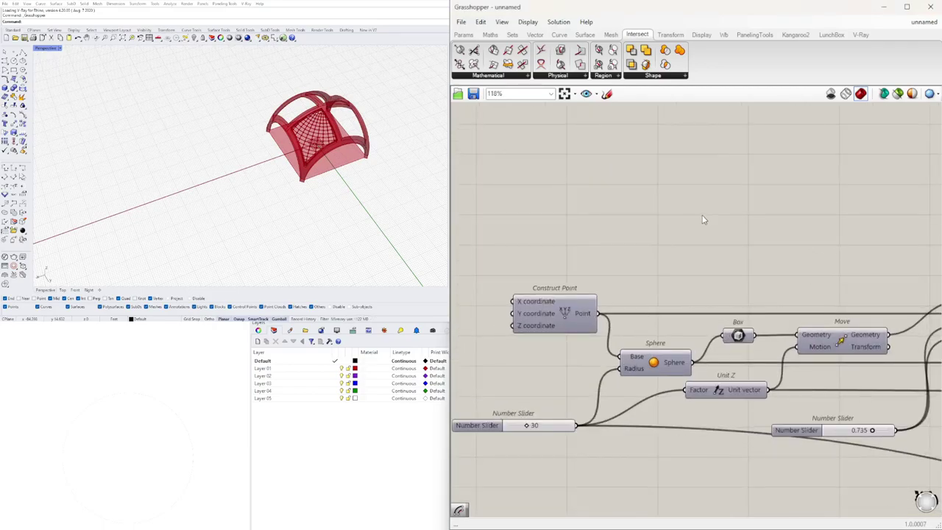
# Step: Add a Rotate component above Construct Point and connect the constructed point to its Plane input
pyautogui.doubleClick(703, 219)
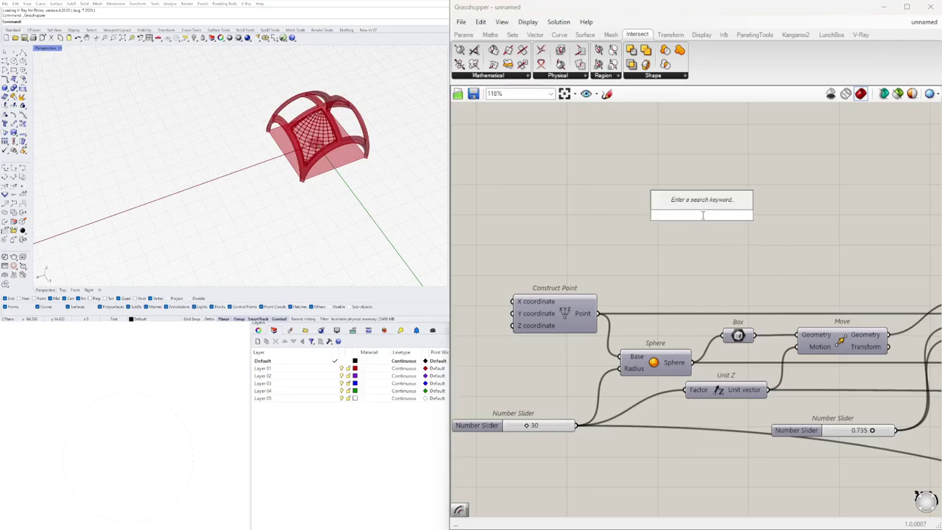
pyautogui.write('rot')
pyautogui.click(689, 176)
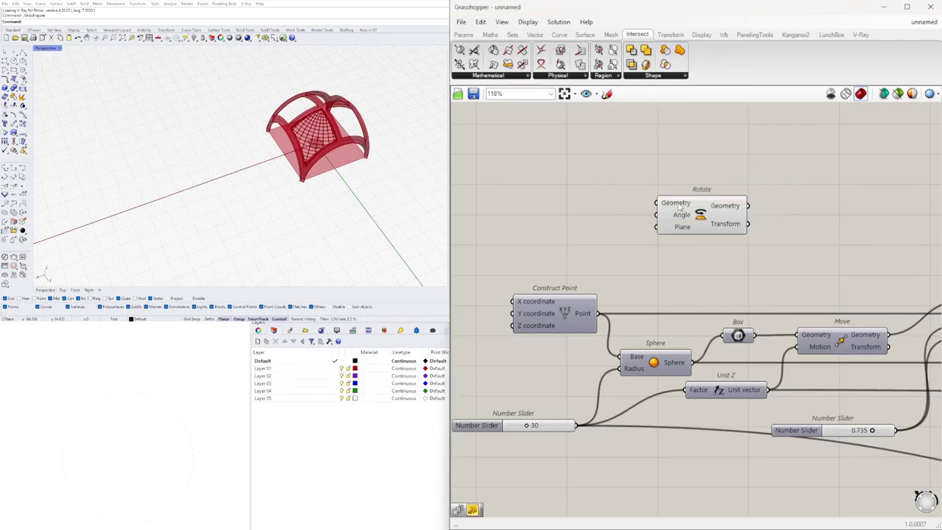
pyautogui.moveTo(675, 287); pyautogui.dragTo(623, 309, button='right')
pyautogui.moveTo(634, 251); pyautogui.dragTo(669, 250)
# Step: Add a Series component in front of Rotate and feed its output into the Angle input
pyautogui.doubleClick(522, 228)
pyautogui.write('ser')
pyautogui.click(500, 220)
pyautogui.moveTo(543, 229); pyautogui.dragTo(629, 255, button='right')
pyautogui.moveTo(609, 254)
pyautogui.mouseDown()
pyautogui.moveTo(665, 254)
pyautogui.moveTo(683, 268)
pyautogui.moveTo(609, 260)
pyautogui.mouseUp()
# Step: Move the Series and Rotate components along the definition to the space below Divide Curve
pyautogui.scroll(-4, 543, 292)
pyautogui.moveTo(640, 283); pyautogui.dragTo(558, 261, button='right')
pyautogui.moveTo(582, 265); pyautogui.dragTo(809, 448)
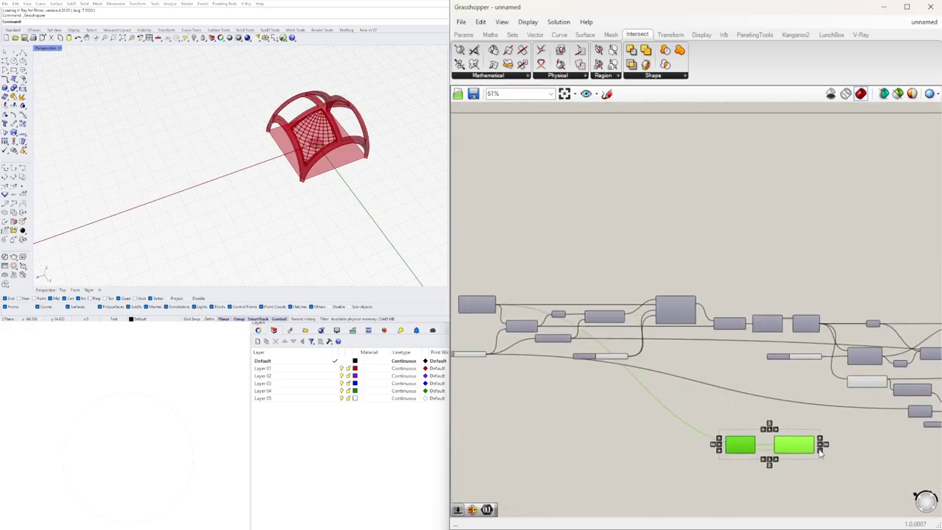
pyautogui.moveTo(821, 453); pyautogui.dragTo(578, 359, button='right')
pyautogui.scroll(3, 578, 357)
pyautogui.scroll(-2, 622, 360)
pyautogui.scroll(1, 644, 362)
pyautogui.moveTo(535, 356); pyautogui.dragTo(894, 385)
pyautogui.click(833, 409)
pyautogui.scroll(3, 833, 409)
pyautogui.moveTo(820, 412); pyautogui.dragTo(739, 452, button='right')
# Step: Connect the Divide Curve count slider to the Series Count input and shift the slider away to make room
pyautogui.moveTo(724, 404); pyautogui.dragTo(736, 377)
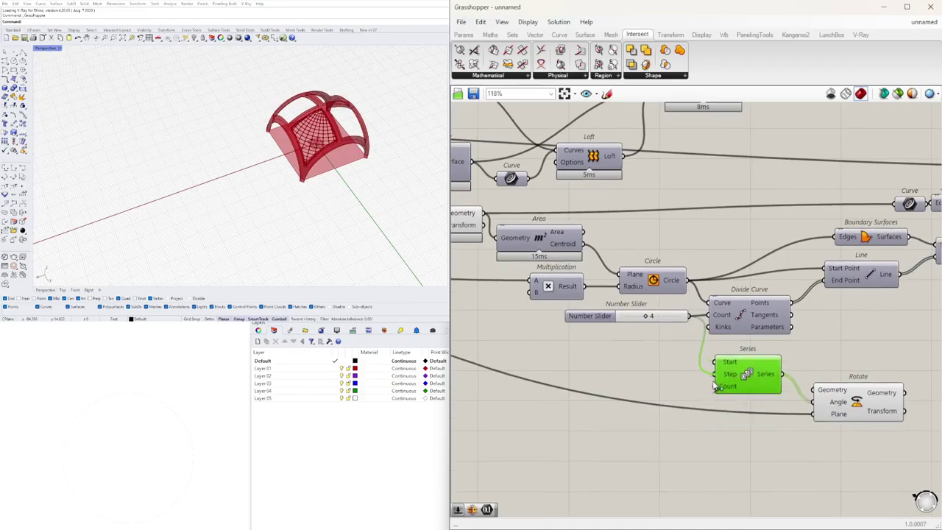
pyautogui.moveTo(605, 318); pyautogui.dragTo(543, 321)
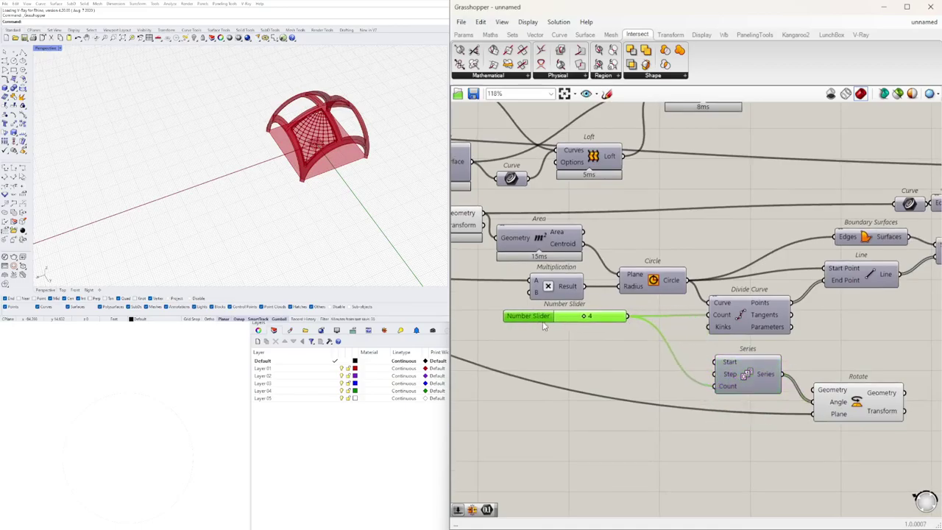
pyautogui.moveTo(869, 410); pyautogui.dragTo(808, 385, button='right')
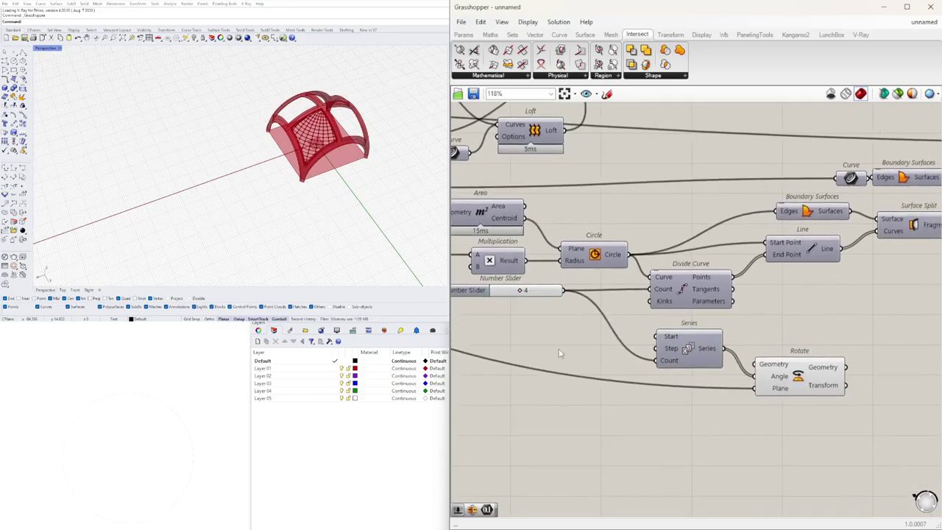
pyautogui.moveTo(551, 348); pyautogui.dragTo(578, 344, button='right')
pyautogui.doubleClick(577, 343)
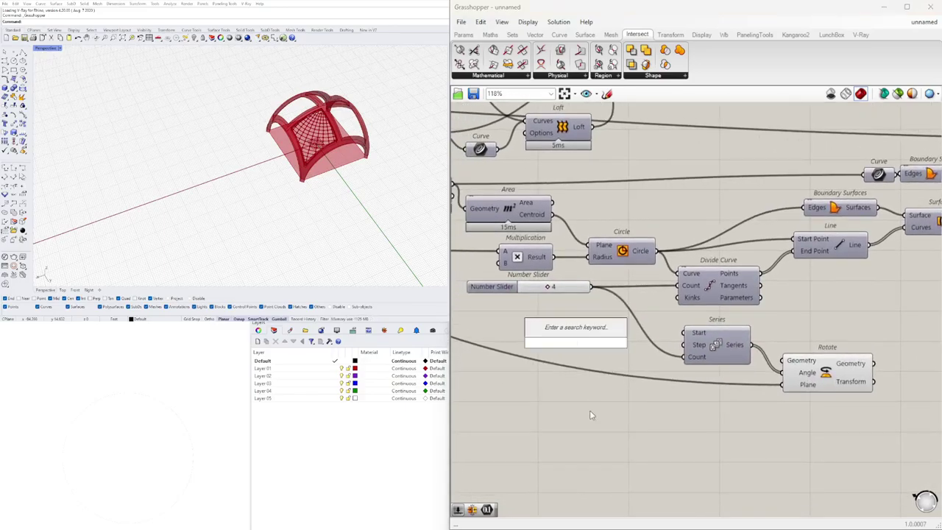
pyautogui.moveTo(589, 410); pyautogui.dragTo(698, 414, button='right')
pyautogui.doubleClick(665, 349)
pyautogui.write('//')
pyautogui.press('Return')
pyautogui.doubleClick(666, 349)
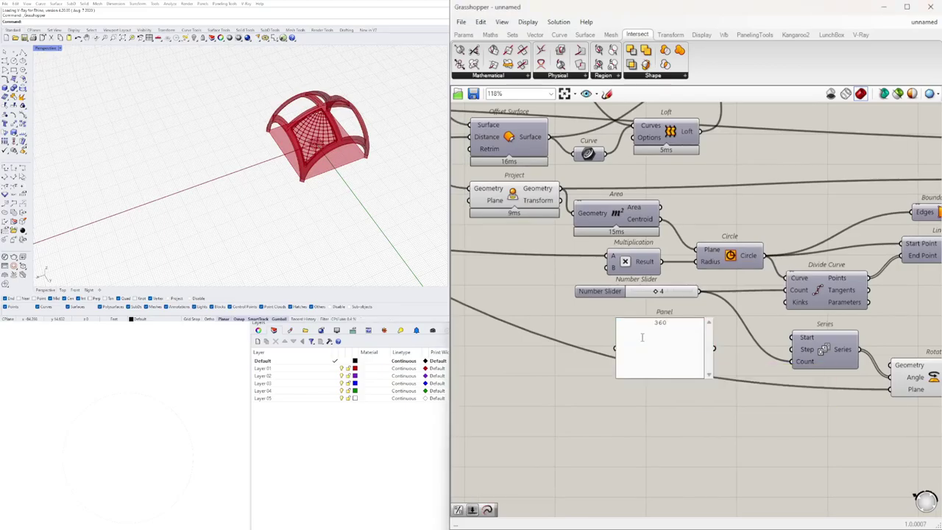
pyautogui.click(737, 374)
pyautogui.click(690, 348)
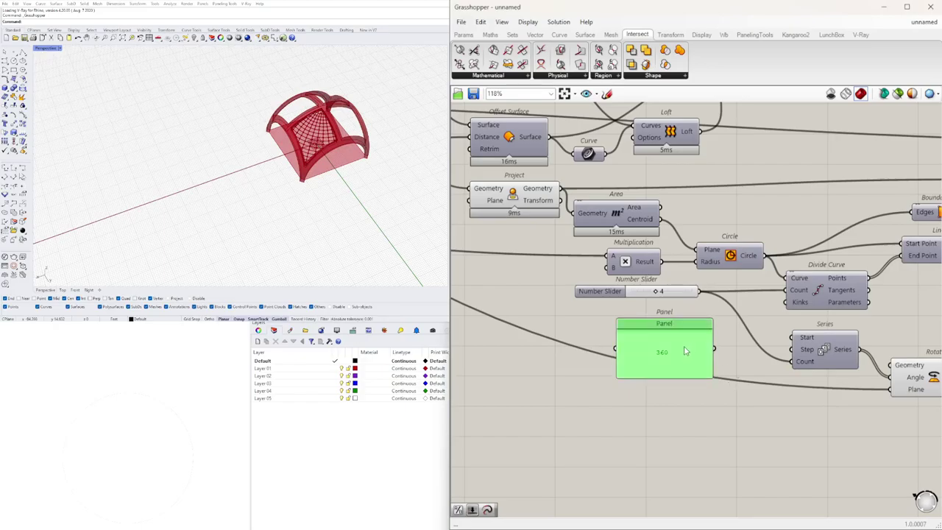
pyautogui.press('Delete')
# Step: Add a compact panel containing 360 below the Divide Curve count slider
pyautogui.doubleClick(685, 346)
pyautogui.write('"')
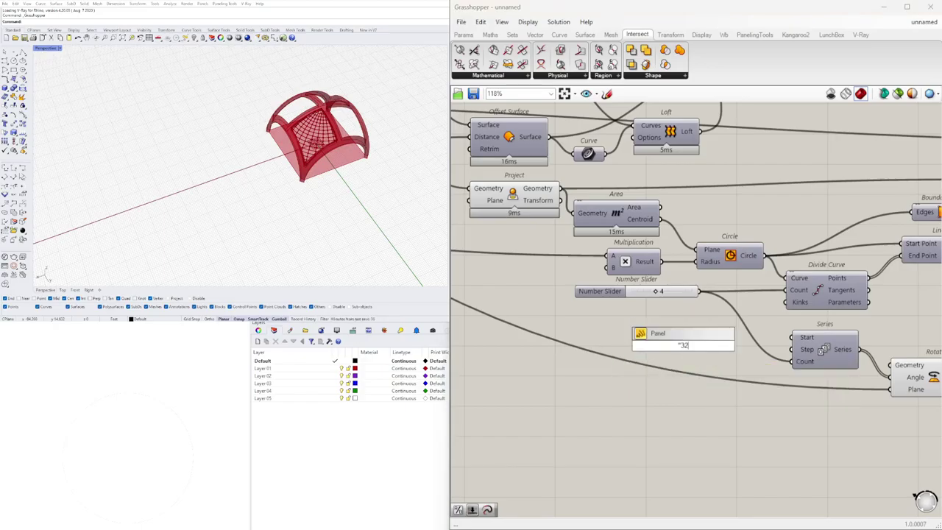
pyautogui.write('360')
pyautogui.press('Return')
pyautogui.scroll(2, 677, 346)
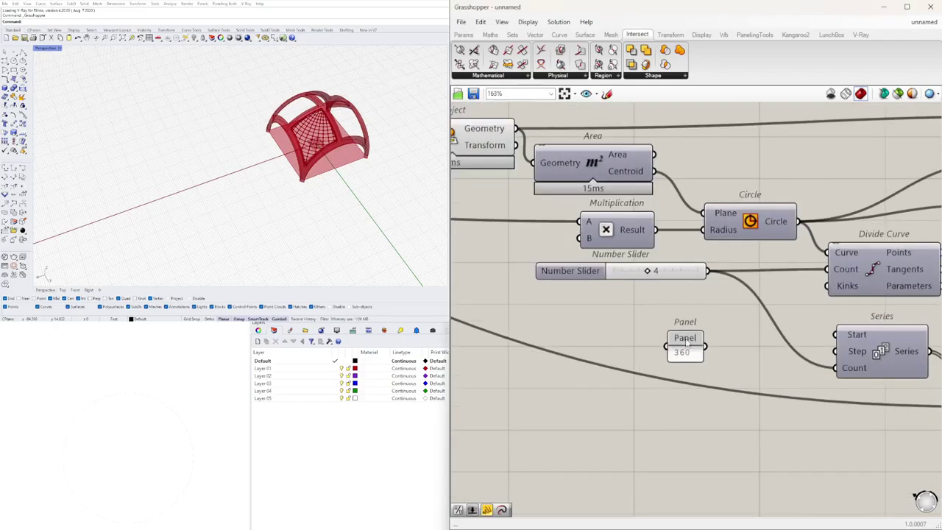
pyautogui.scroll(-2, 685, 344)
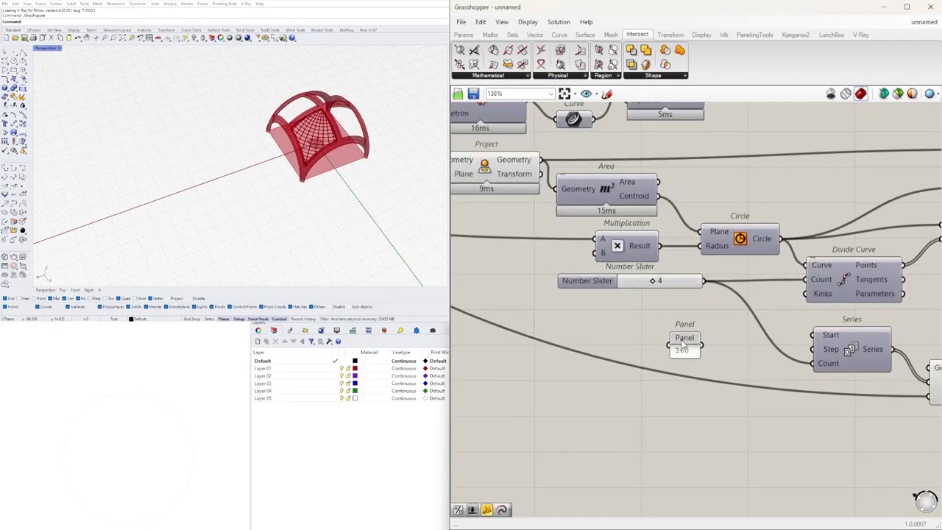
# Step: Add a Division component beside the 360 panel and connect the panel to its A input
pyautogui.doubleClick(710, 346)
pyautogui.write('/')
pyautogui.press('Return')
pyautogui.scroll(1, 706, 344)
pyautogui.moveTo(678, 340); pyautogui.dragTo(728, 344)
pyautogui.click(630, 333)
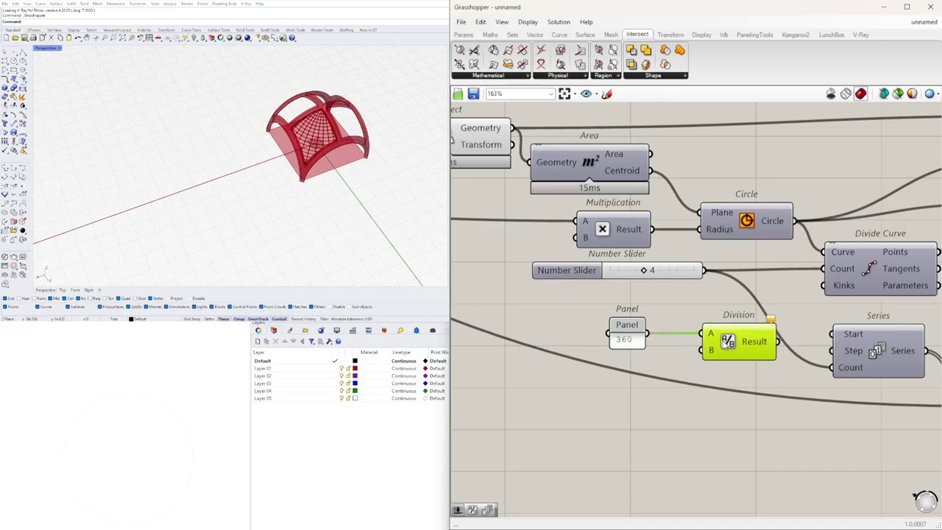
# Step: Insert a relay on the count slider's output wire and move it together with the slider away from Divide Curve
pyautogui.doubleClick(711, 274)
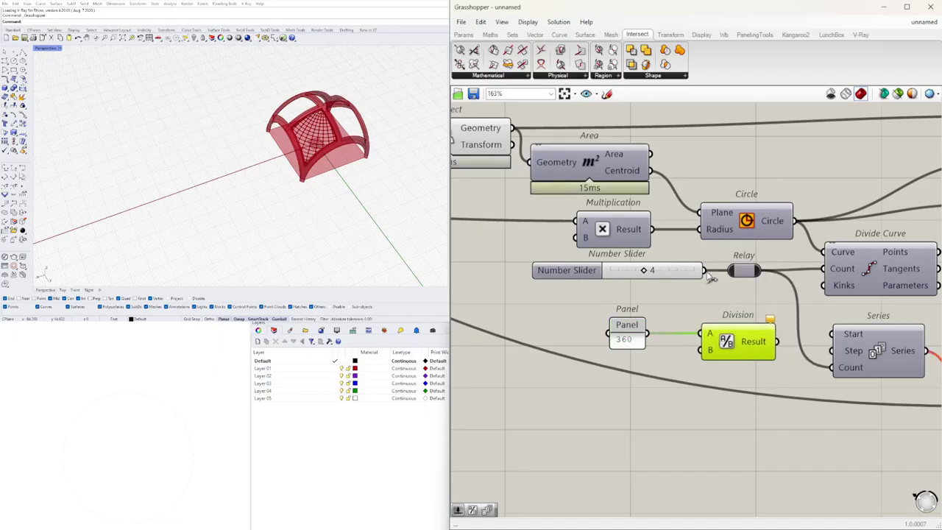
pyautogui.moveTo(753, 286); pyautogui.dragTo(665, 260)
pyautogui.click(711, 284)
pyautogui.moveTo(748, 287); pyautogui.dragTo(658, 260)
pyautogui.moveTo(741, 271); pyautogui.dragTo(637, 271)
pyautogui.click(677, 299)
# Step: Connect the relay to the Division's B input and the division result to the Series Step input
pyautogui.moveTo(739, 352); pyautogui.dragTo(713, 354)
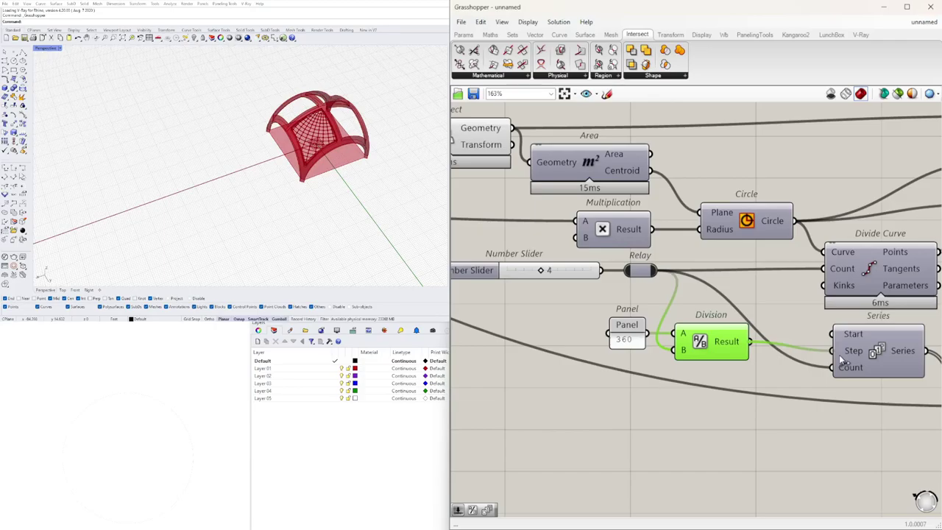
pyautogui.scroll(3, 845, 361)
pyautogui.click(765, 364)
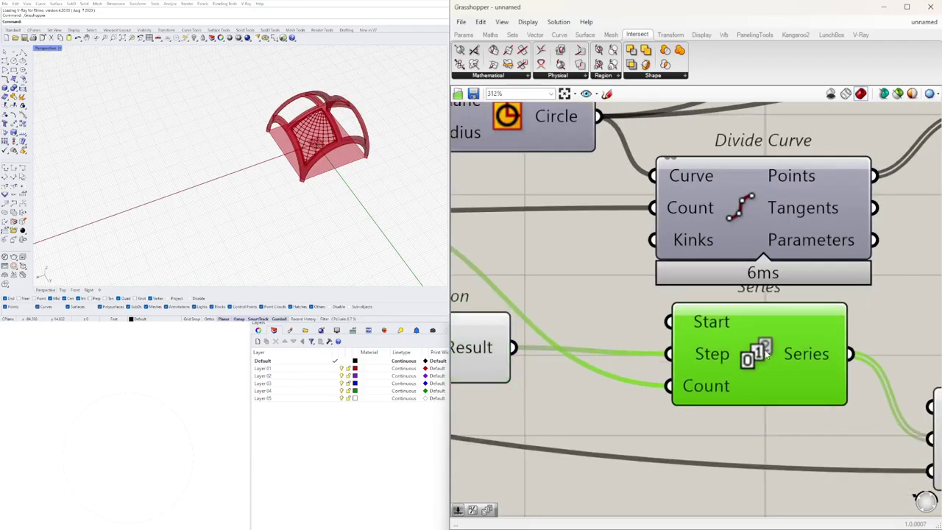
pyautogui.scroll(-3, 719, 395)
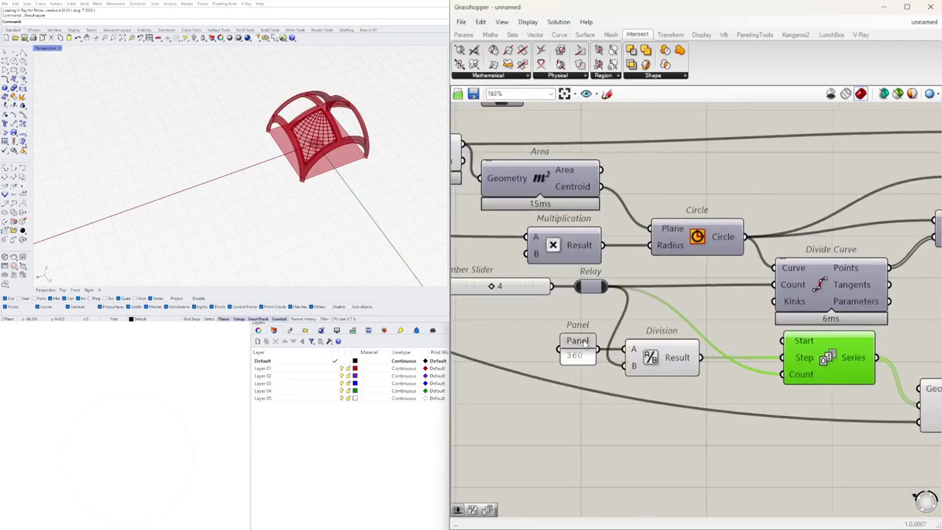
# Step: Shift the 360 panel slightly away from the Division component and switch the Rotate component's Angle input to degrees
pyautogui.moveTo(585, 345); pyautogui.dragTo(557, 349)
pyautogui.scroll(2, 785, 367)
pyautogui.rightClick(799, 360)
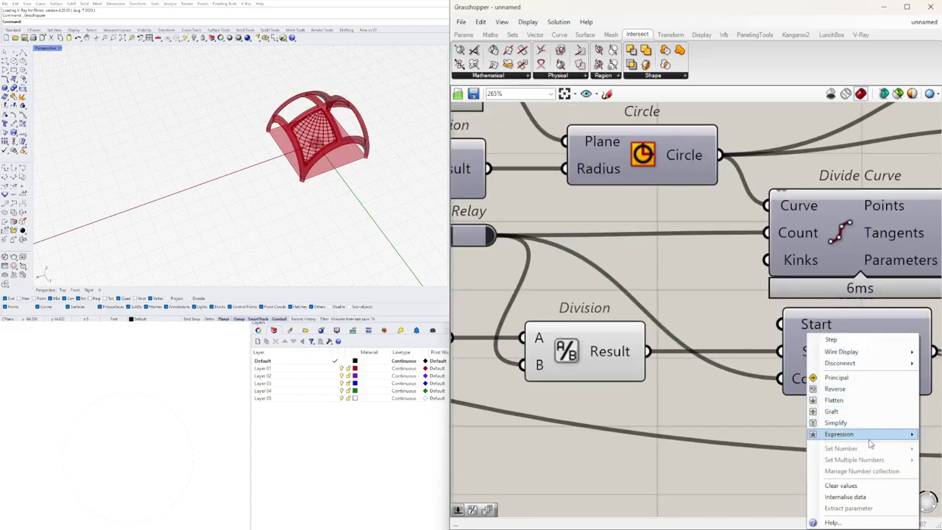
pyautogui.click(711, 407)
pyautogui.moveTo(798, 380); pyautogui.dragTo(739, 381, button='right')
pyautogui.moveTo(587, 366); pyautogui.dragTo(572, 387, button='right')
pyautogui.scroll(-2, 817, 381)
pyautogui.click(653, 369)
pyautogui.rightClick(777, 417)
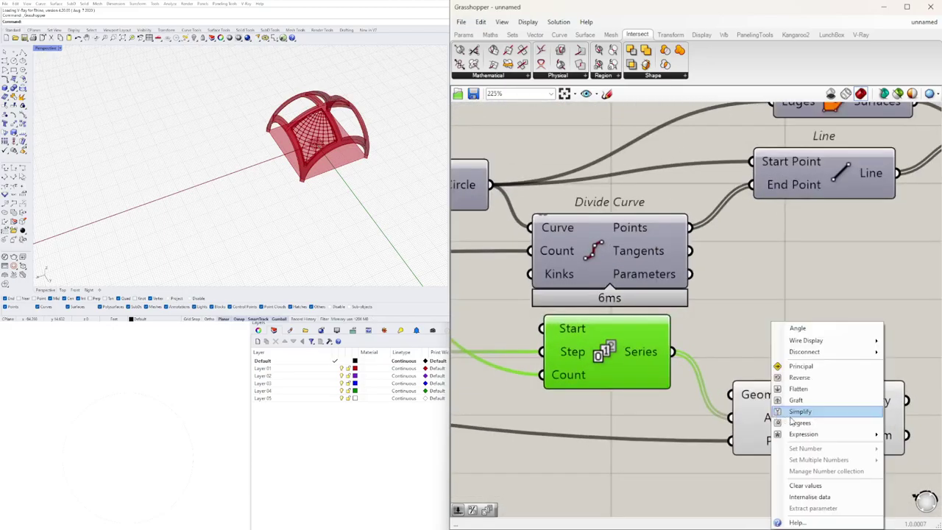
pyautogui.click(803, 422)
pyautogui.click(766, 333)
pyautogui.scroll(-4, 766, 332)
pyautogui.moveTo(766, 332); pyautogui.dragTo(676, 333, button='right')
# Step: Move the Rotate component beside the Geometry parameter collecting both MultiPipes and connect that parameter to Rotate's Geometry input
pyautogui.click(731, 373)
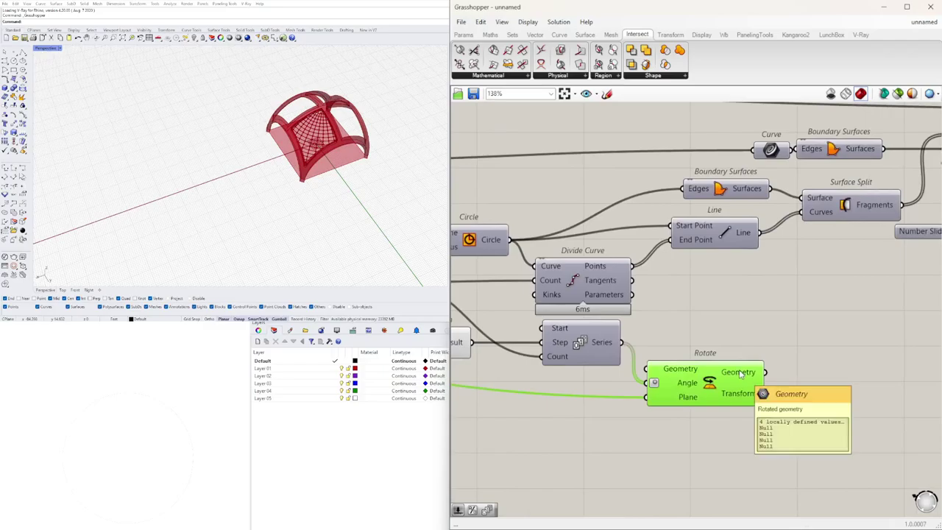
pyautogui.scroll(-4, 740, 377)
pyautogui.scroll(-3, 598, 395)
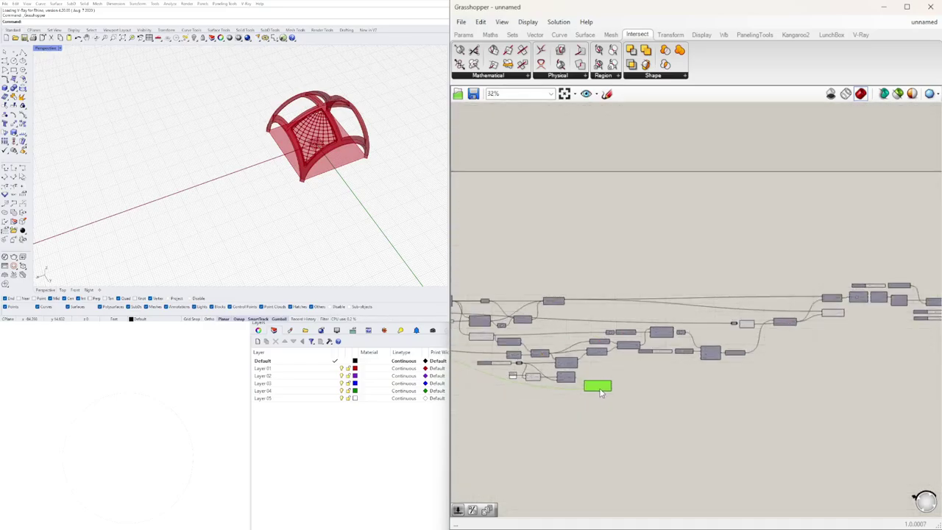
pyautogui.moveTo(917, 402); pyautogui.dragTo(639, 399, button='right')
pyautogui.scroll(3, 642, 400)
pyautogui.moveTo(702, 405); pyautogui.dragTo(633, 405, button='right')
pyautogui.scroll(-2, 633, 405)
pyautogui.moveTo(608, 397); pyautogui.dragTo(932, 285)
pyautogui.moveTo(896, 297); pyautogui.dragTo(729, 328, button='right')
pyautogui.scroll(3, 738, 321)
pyautogui.scroll(2, 777, 343)
pyautogui.moveTo(742, 319); pyautogui.dragTo(782, 356)
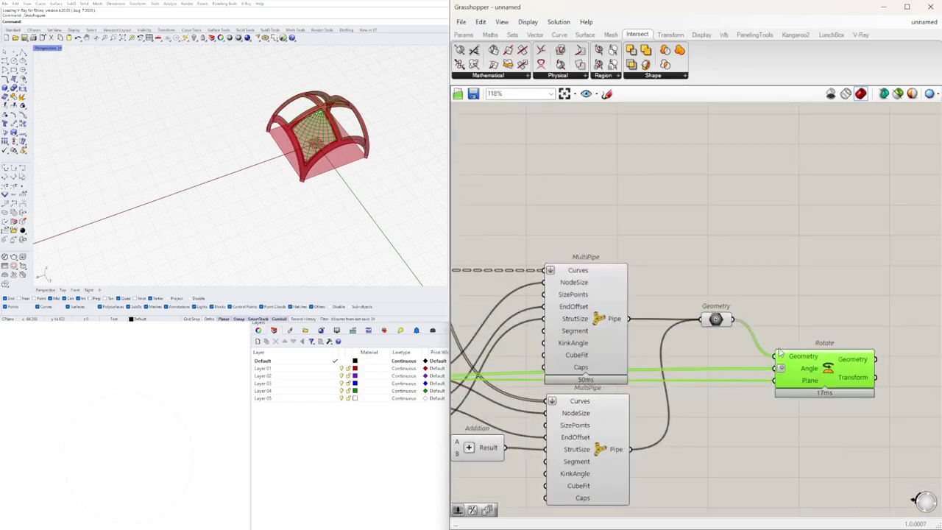
pyautogui.moveTo(749, 352); pyautogui.dragTo(764, 351, button='right')
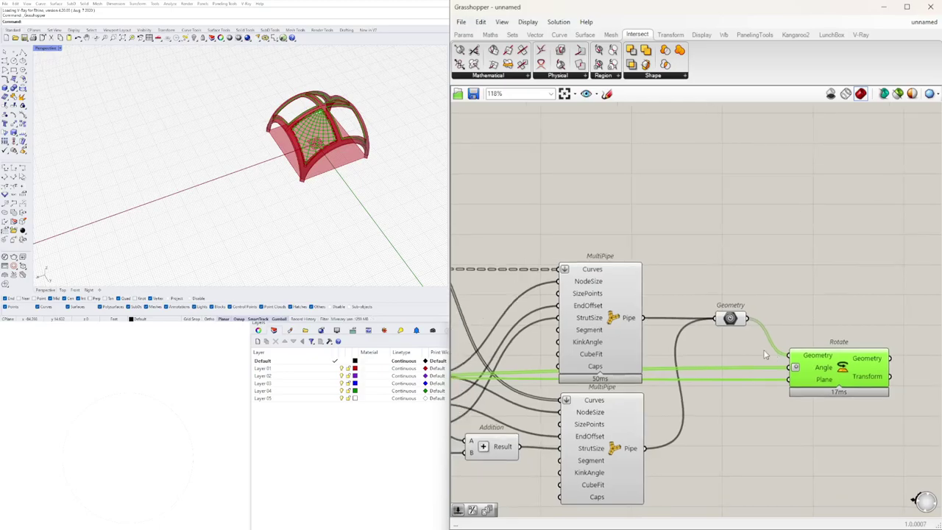
# Step: Graft the Geometry parameter feeding Rotate so every pipe mesh is rotated by all the angles
pyautogui.click(731, 321)
pyautogui.scroll(2, 727, 324)
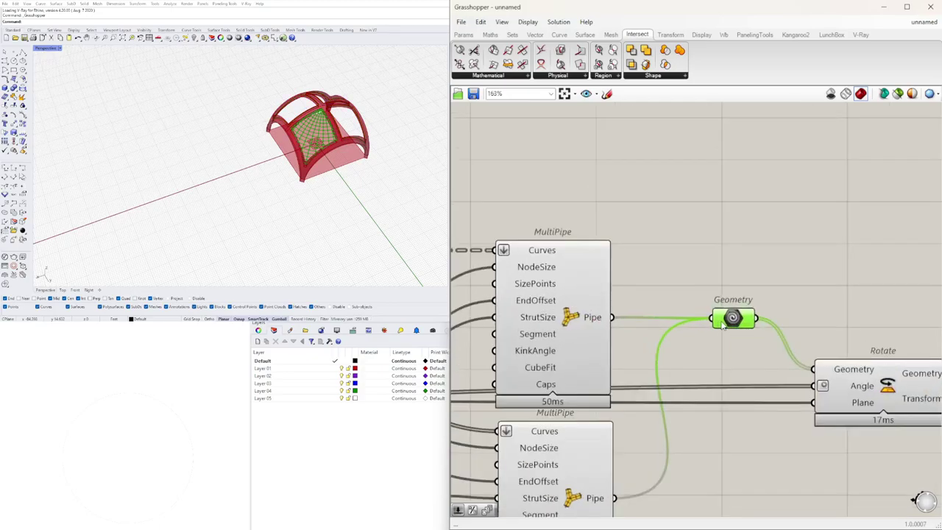
pyautogui.scroll(1, 729, 324)
pyautogui.rightClick(753, 321)
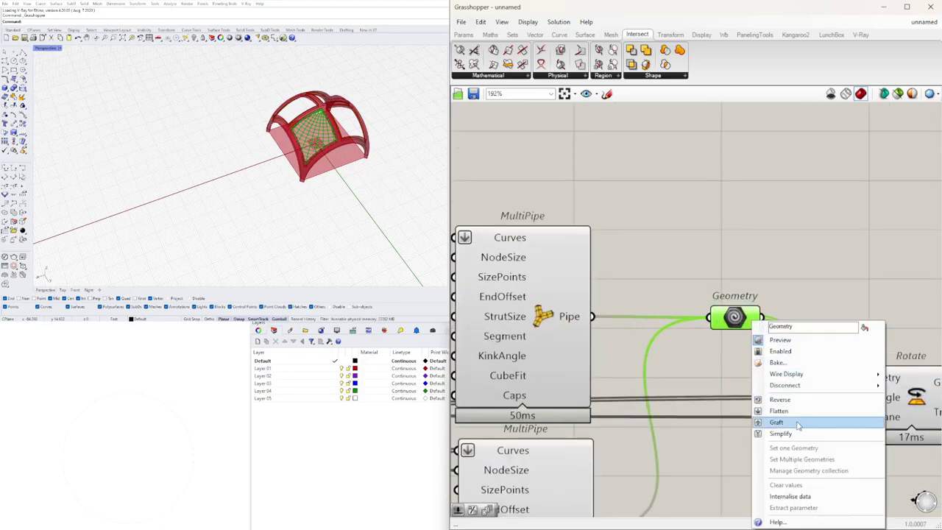
pyautogui.click(800, 422)
pyautogui.moveTo(819, 283); pyautogui.dragTo(733, 231, button='right')
pyautogui.click(813, 340)
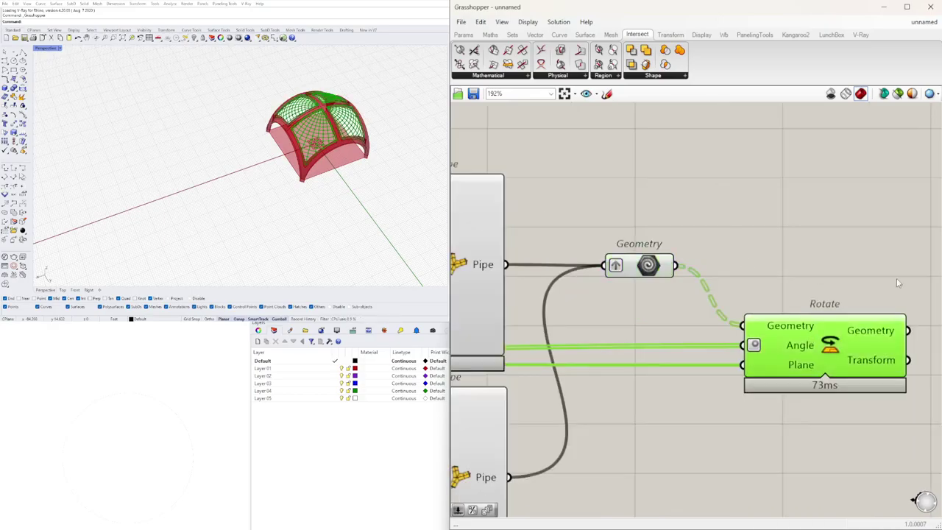
# Step: Tidy the layout by placing Rotate lower than the MultiPipes and centring the Geometry parameter between their outputs
pyautogui.scroll(-5, 768, 339)
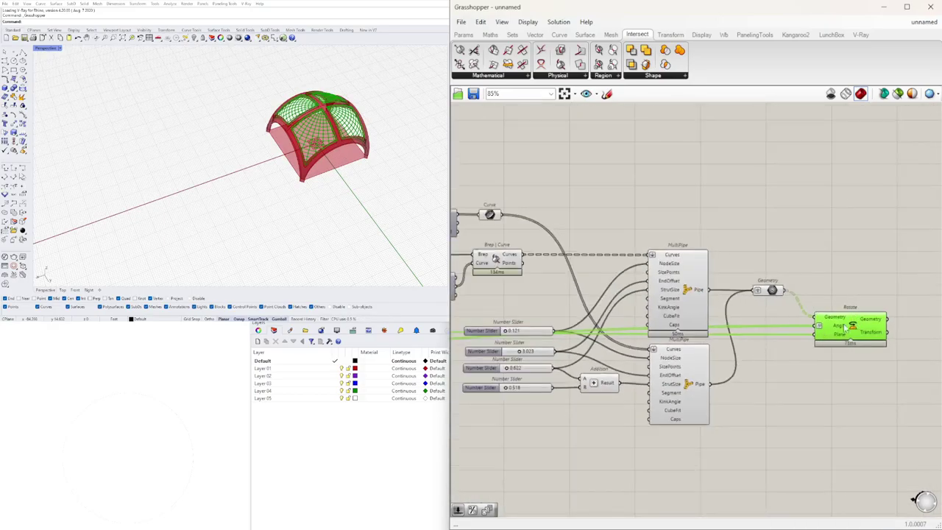
pyautogui.scroll(-3, 852, 325)
pyautogui.moveTo(833, 314); pyautogui.dragTo(850, 383)
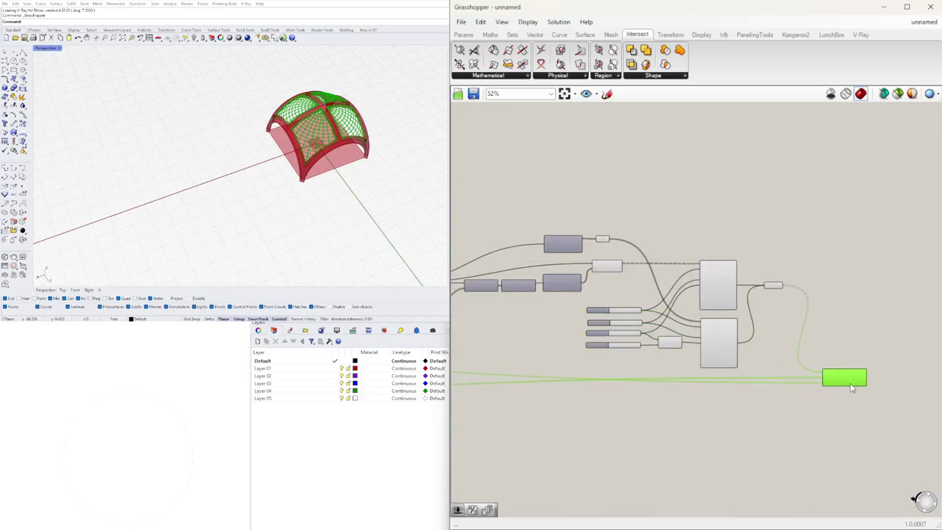
pyautogui.click(774, 301)
pyautogui.scroll(3, 773, 297)
pyautogui.moveTo(767, 281); pyautogui.dragTo(765, 331)
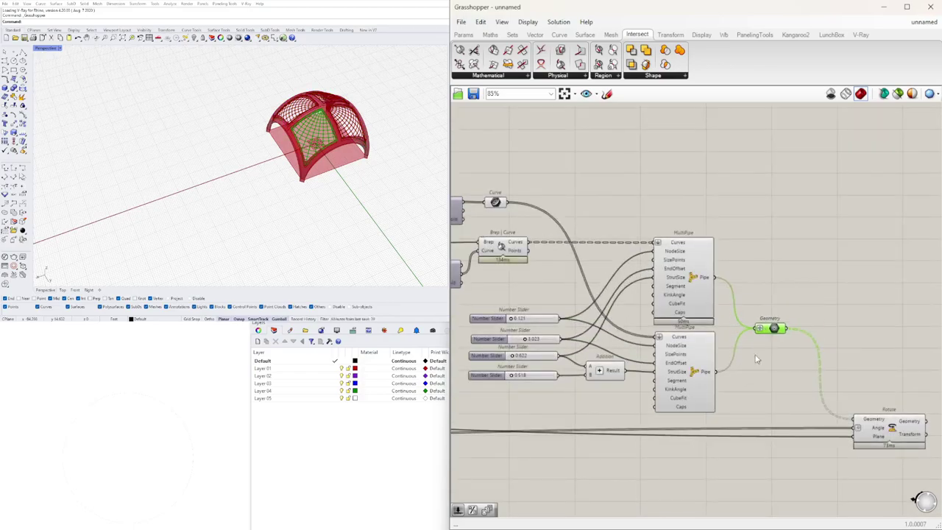
pyautogui.click(751, 369)
# Step: Disable the preview of the MultiPipe group and its upstream edge components, and inspect the rotated grid panels on the vault
pyautogui.moveTo(740, 389); pyautogui.dragTo(824, 372, button='right')
pyautogui.moveTo(833, 387); pyautogui.dragTo(537, 176)
pyautogui.scroll(-1, 537, 175)
pyautogui.middleClick(538, 176)
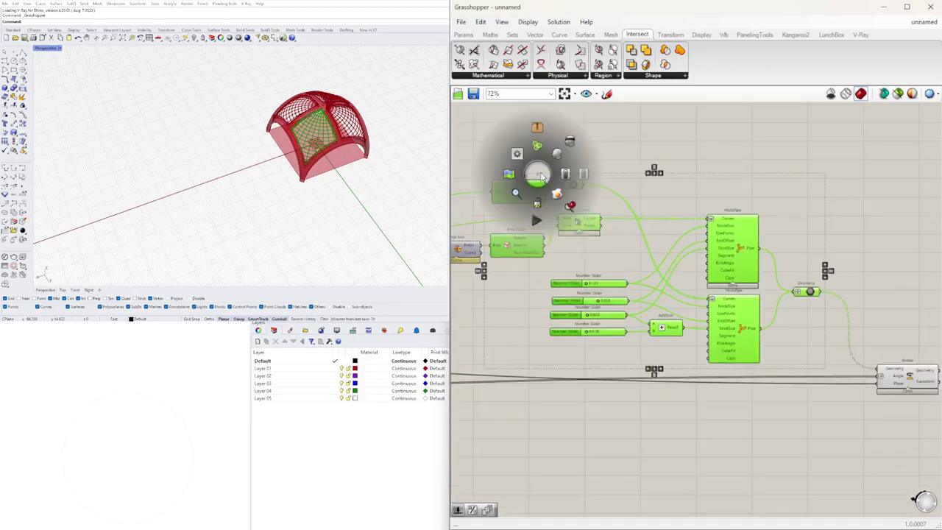
pyautogui.click(570, 147)
pyautogui.scroll(3, 312, 108)
pyautogui.moveTo(312, 136); pyautogui.dragTo(423, 111, button='right')
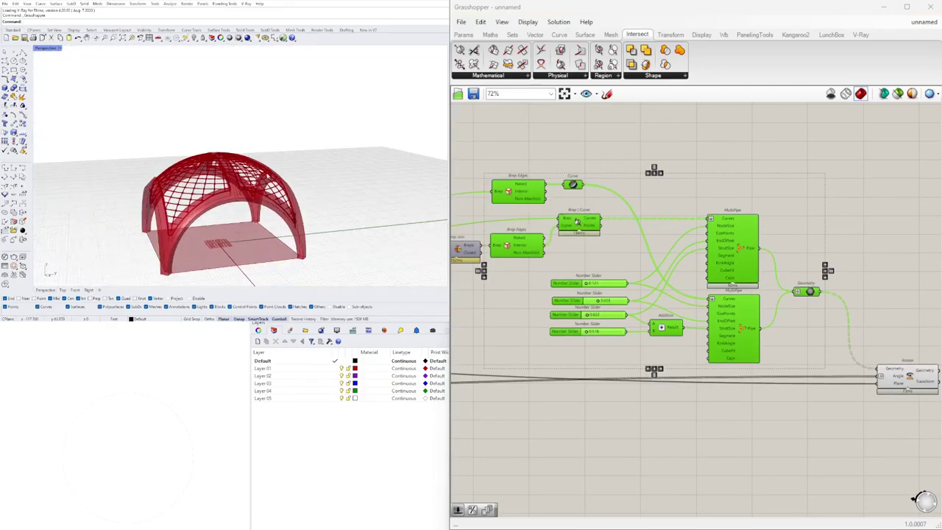
pyautogui.scroll(4, 309, 147)
pyautogui.moveTo(353, 151); pyautogui.dragTo(427, 184, button='right')
pyautogui.scroll(-3, 681, 283)
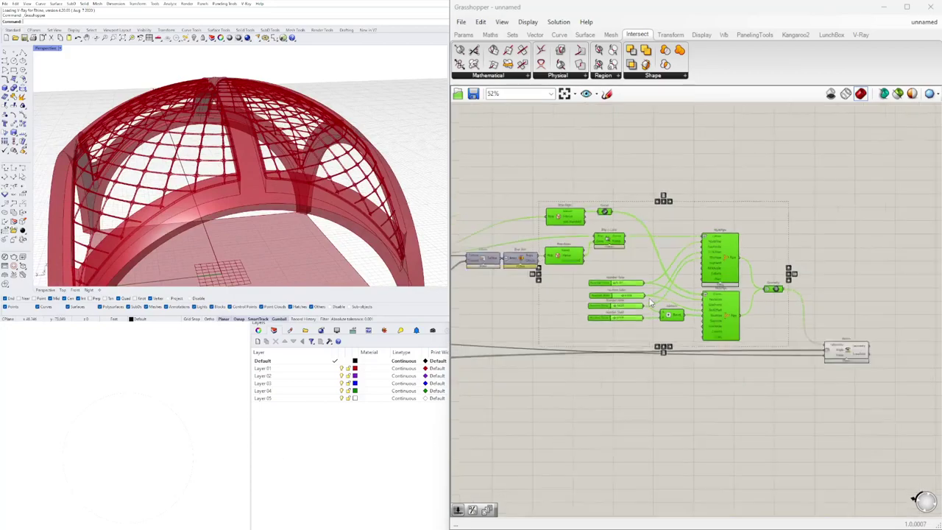
# Step: Raise the Number Slider feeding the Unit Z factor to 2.84
pyautogui.moveTo(655, 299); pyautogui.dragTo(850, 303, button='right')
pyautogui.click(663, 382)
pyautogui.scroll(6, 617, 298)
pyautogui.moveTo(496, 306); pyautogui.dragTo(731, 320, button='right')
pyautogui.moveTo(507, 329); pyautogui.dragTo(662, 344, button='right')
pyautogui.scroll(-2, 773, 331)
pyautogui.scroll(7, 675, 248)
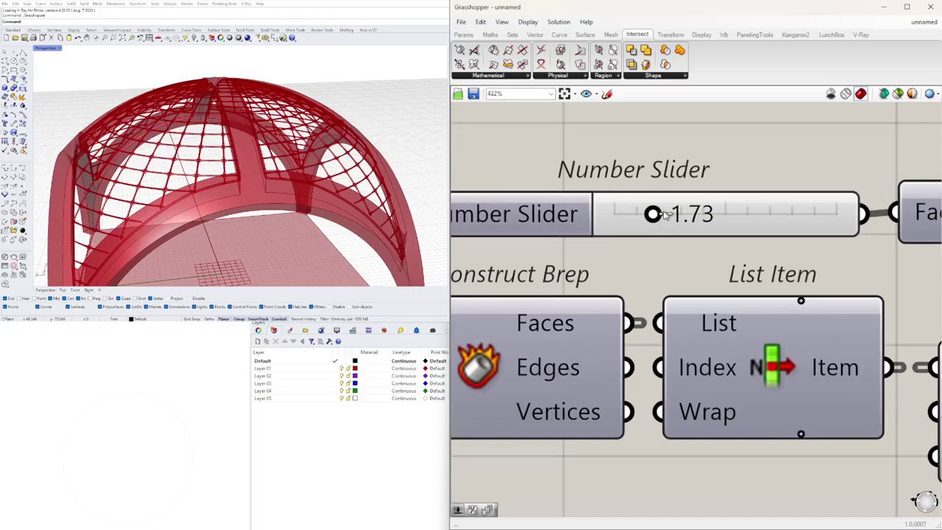
pyautogui.moveTo(653, 214); pyautogui.dragTo(695, 189)
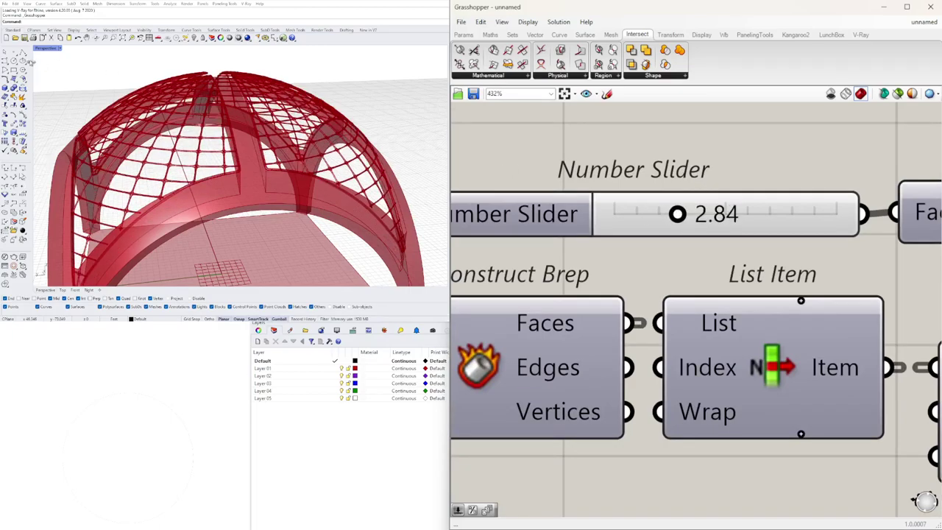
# Step: Examine in the Right view how the grid panels sit against the arch frame at the crown and outer corner
pyautogui.doubleClick(50, 48)
pyautogui.click(279, 196)
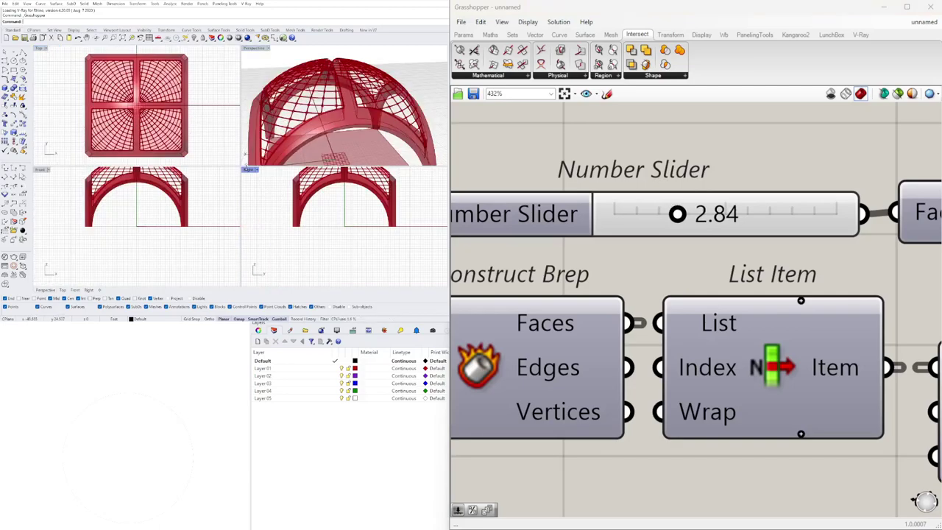
pyautogui.doubleClick(247, 171)
pyautogui.moveTo(238, 121); pyautogui.dragTo(258, 200, button='right')
pyautogui.scroll(2, 190, 105)
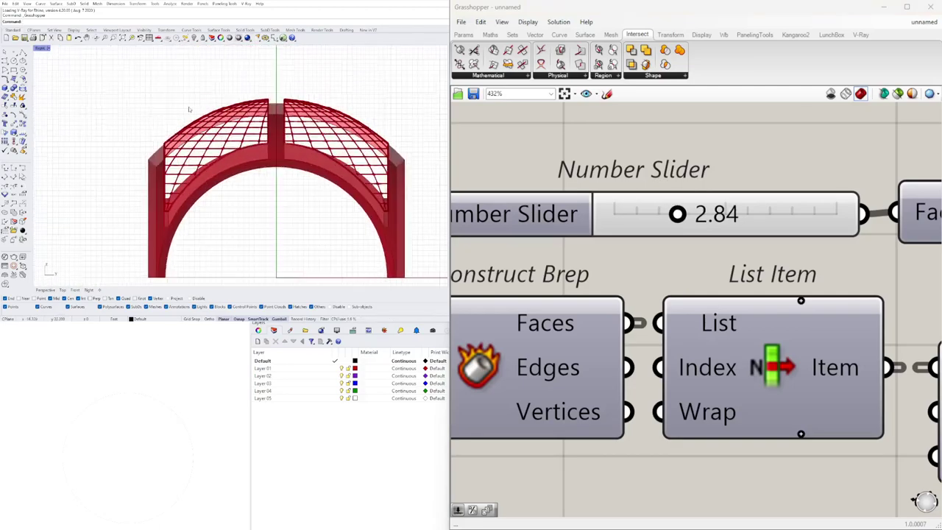
pyautogui.scroll(15, 261, 107)
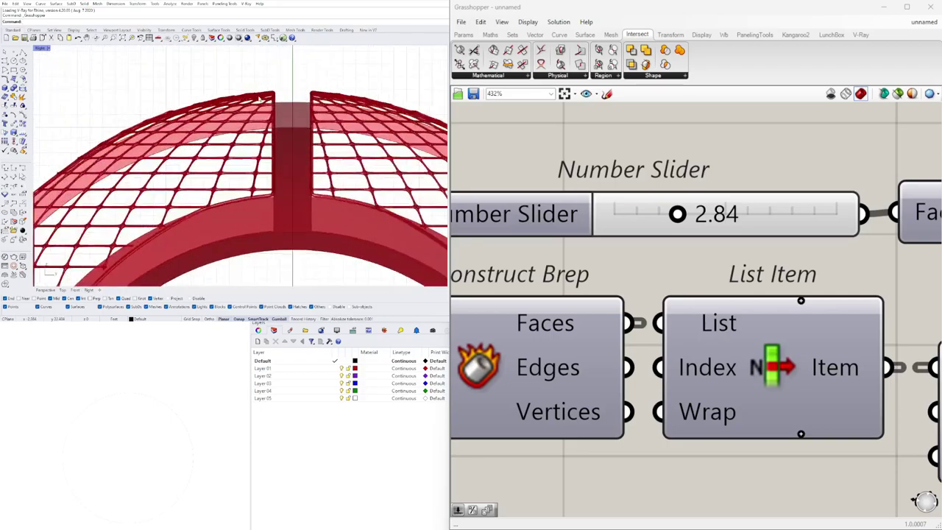
pyautogui.scroll(-7, 256, 126)
pyautogui.moveTo(187, 159); pyautogui.dragTo(300, 86, button='right')
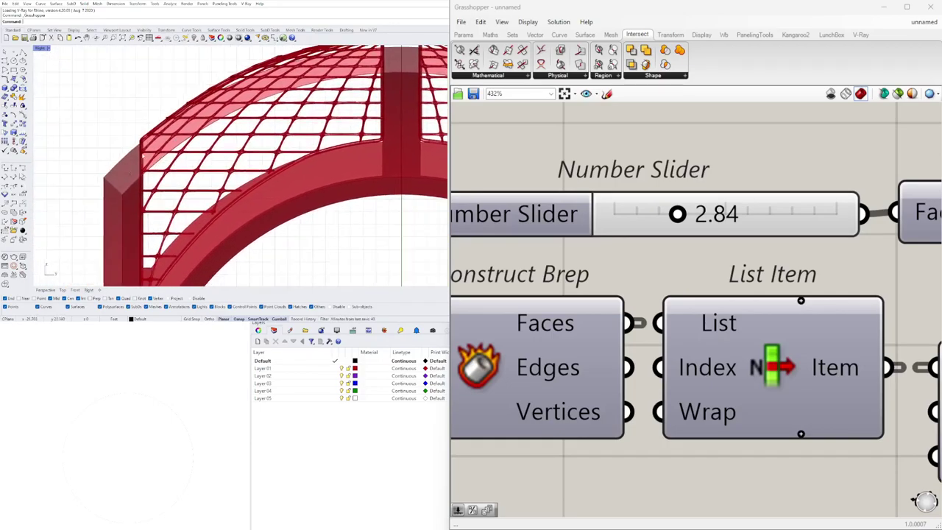
pyautogui.scroll(15, 139, 146)
pyautogui.moveTo(121, 184); pyautogui.dragTo(162, 141, button='right')
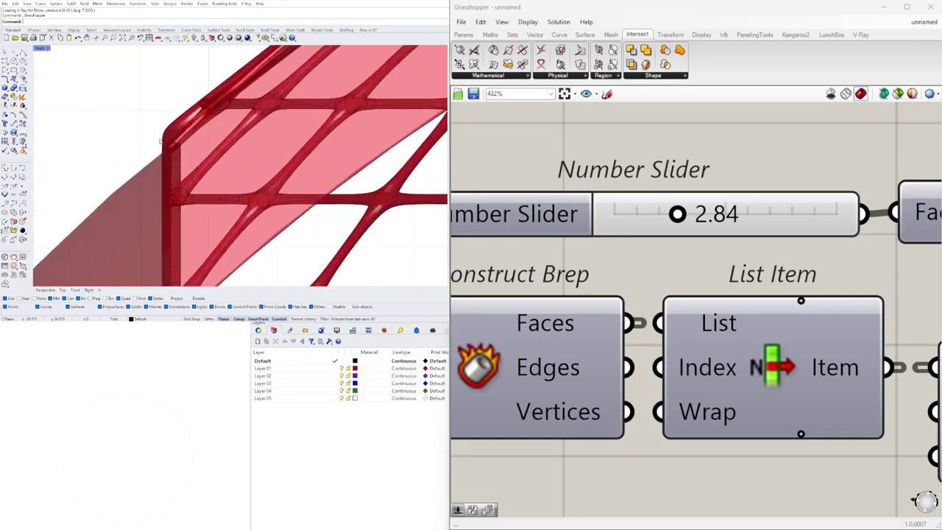
# Step: Set the Unit Z factor slider to 2.5 and check the panel fit in the Right view
pyautogui.doubleClick(689, 228)
pyautogui.write('2.')
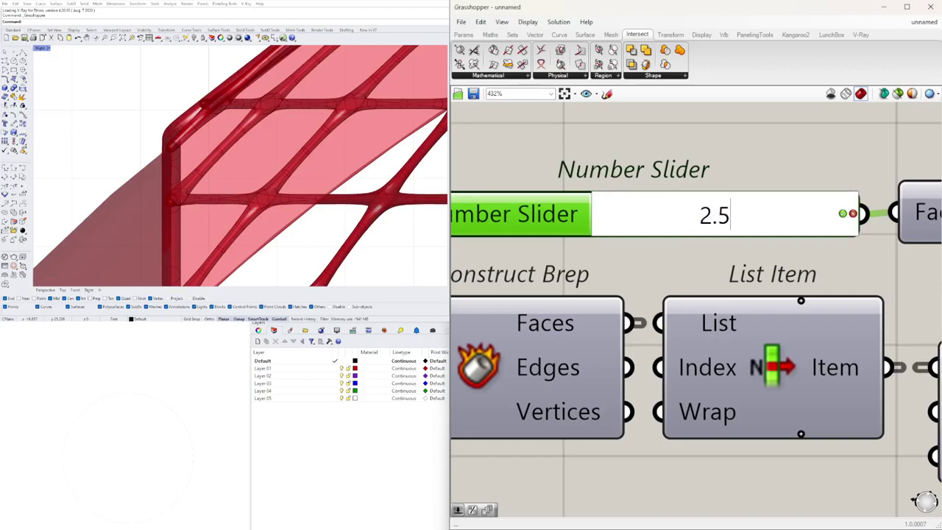
pyautogui.write('5')
pyautogui.press('Return')
pyautogui.moveTo(132, 72); pyautogui.dragTo(88, 150, button='right')
pyautogui.scroll(-8, 134, 95)
pyautogui.scroll(-7, 136, 110)
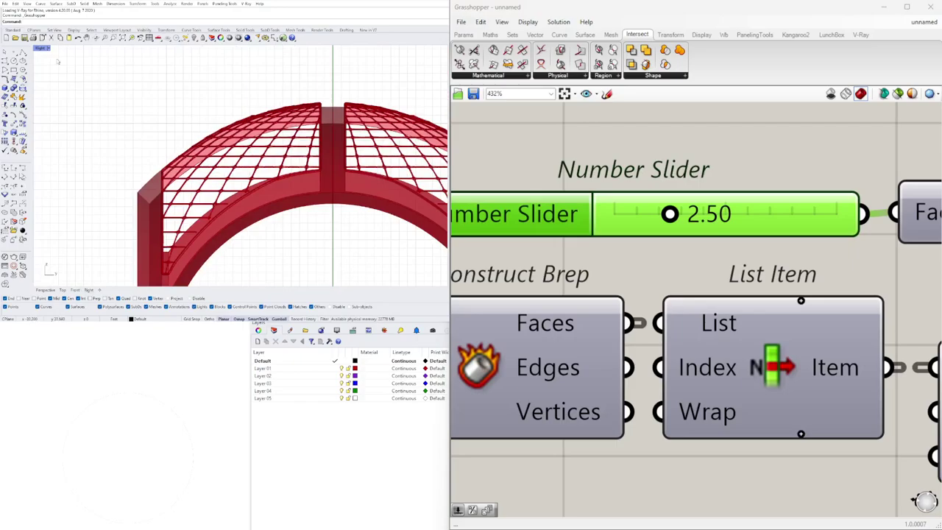
# Step: Return to the Perspective view and set the Unit Z factor slider to 2
pyautogui.doubleClick(42, 49)
pyautogui.doubleClick(255, 50)
pyautogui.scroll(4, 228, 117)
pyautogui.moveTo(254, 118); pyautogui.dragTo(272, 147, button='right')
pyautogui.scroll(-4, 667, 248)
pyautogui.scroll(2, 675, 244)
pyautogui.doubleClick(677, 240)
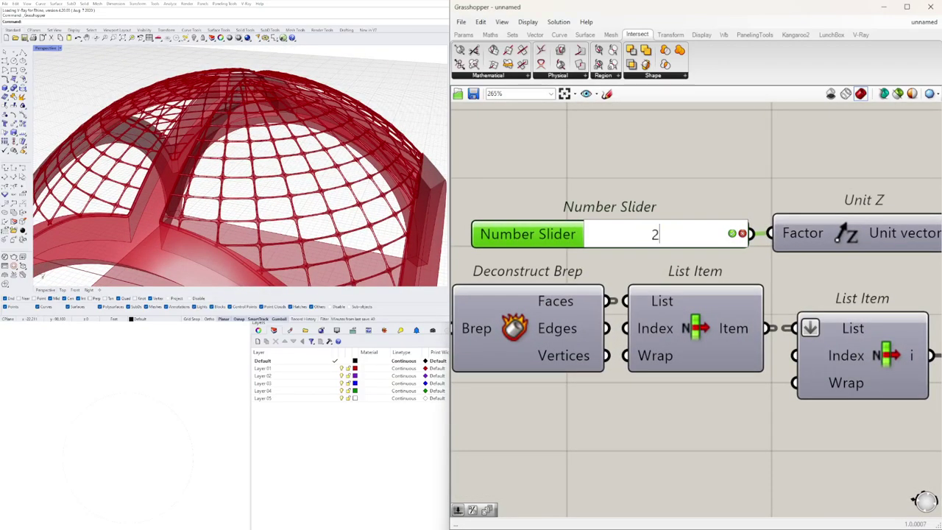
pyautogui.press('Return')
# Step: Lower the Unit Z factor slider to 1.00 and inspect the panels' height at the vault's crown up close
pyautogui.moveTo(280, 160); pyautogui.dragTo(292, 133, button='right')
pyautogui.scroll(6, 297, 127)
pyautogui.scroll(3, 626, 236)
pyautogui.moveTo(627, 235); pyautogui.dragTo(604, 241)
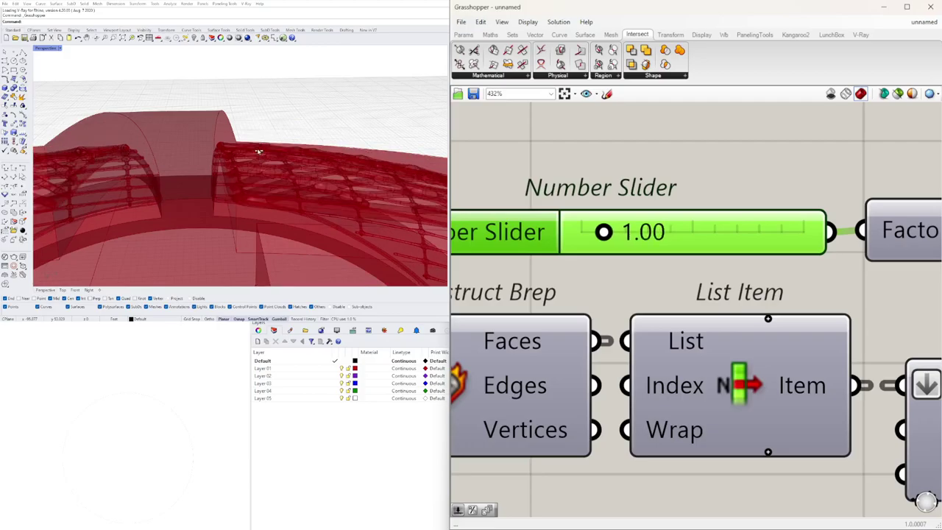
pyautogui.moveTo(258, 151)
pyautogui.mouseDown(button='right')
pyautogui.moveTo(274, 183)
pyautogui.moveTo(283, 171)
pyautogui.moveTo(277, 150)
pyautogui.moveTo(247, 166)
pyautogui.mouseUp(button='right')
pyautogui.scroll(4, 249, 112)
pyautogui.moveTo(249, 112); pyautogui.dragTo(263, 154, button='right')
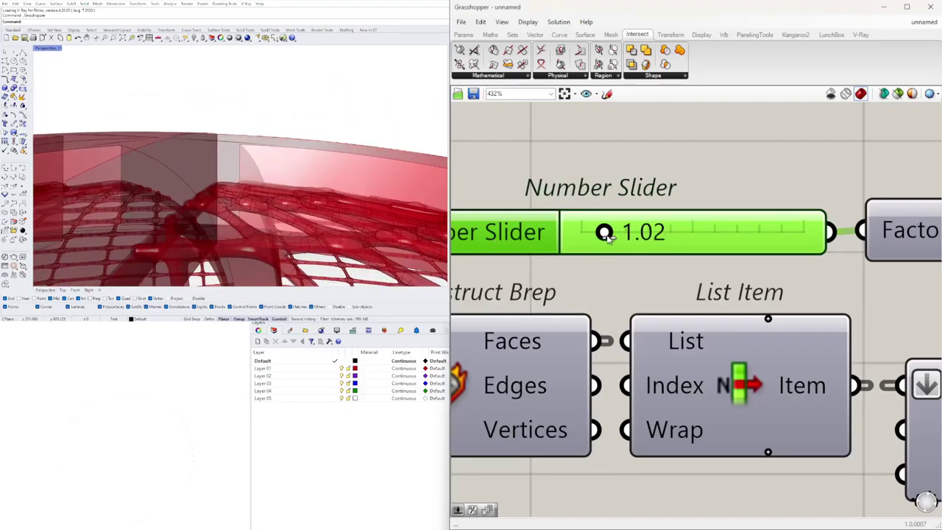
# Step: Try the Unit Z factor slider at 2.00 and at 1.8 to bring the panels closer to the frame's top
pyautogui.moveTo(609, 234); pyautogui.dragTo(624, 236)
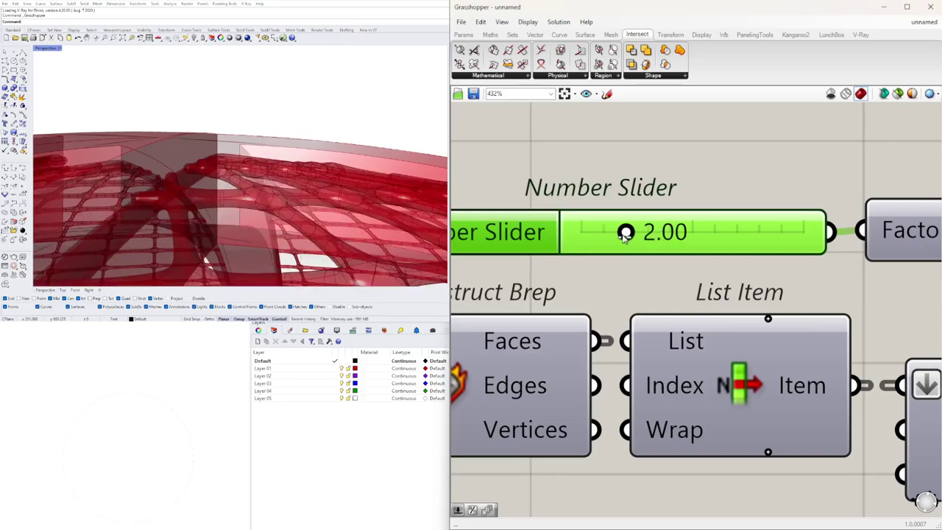
pyautogui.doubleClick(625, 234)
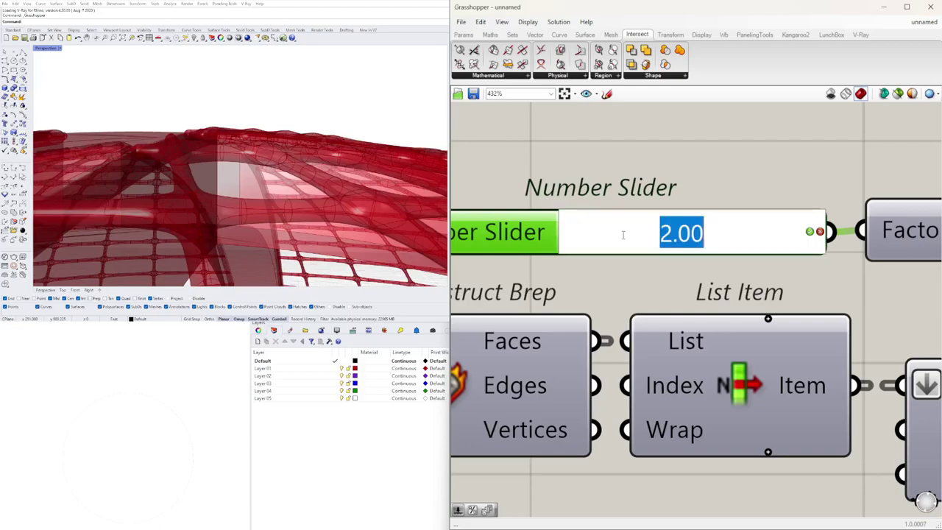
pyautogui.write('1.8')
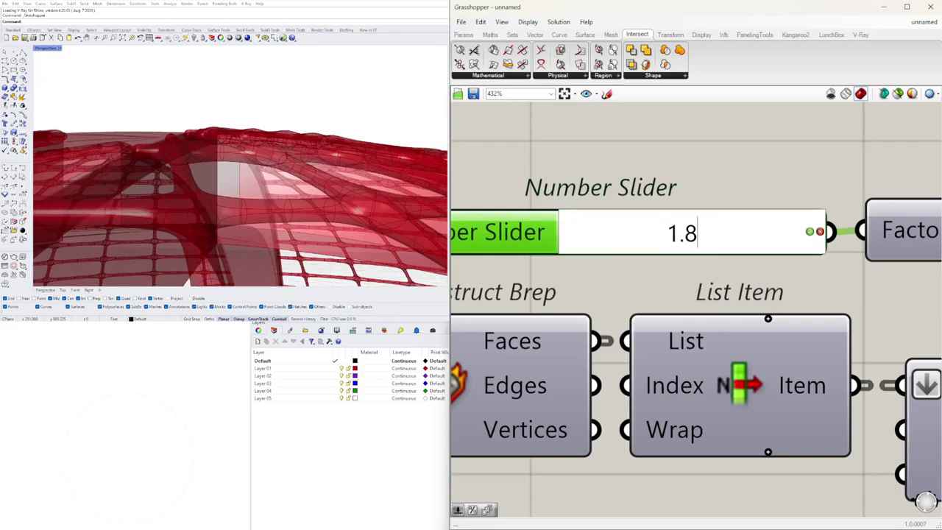
pyautogui.press('Return')
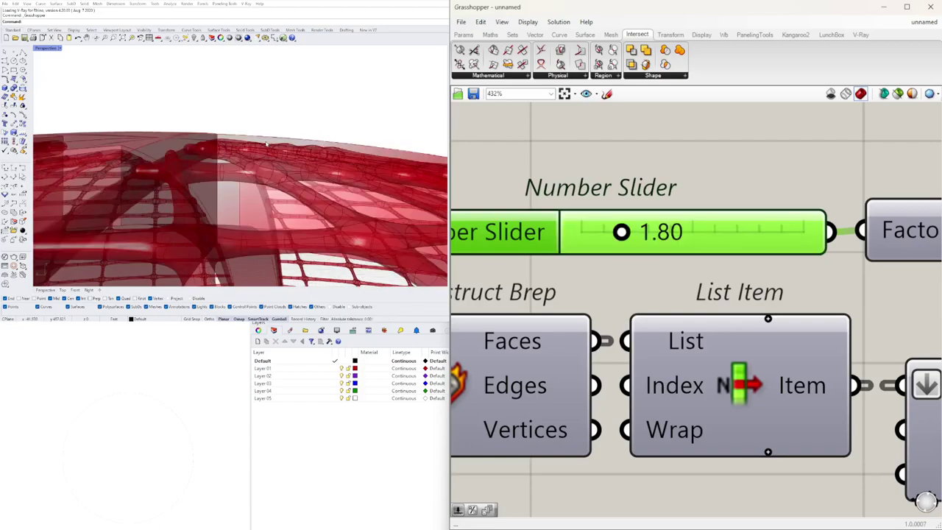
# Step: Set the Unit Z factor slider to 1.9 and check the whole vault
pyautogui.doubleClick(677, 245)
pyautogui.write('1')
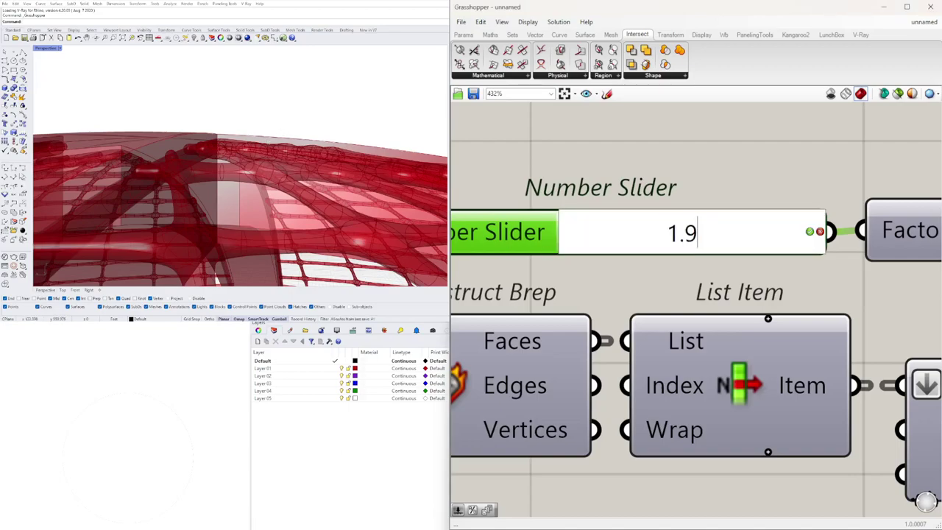
pyautogui.write('.9')
pyautogui.press('Return')
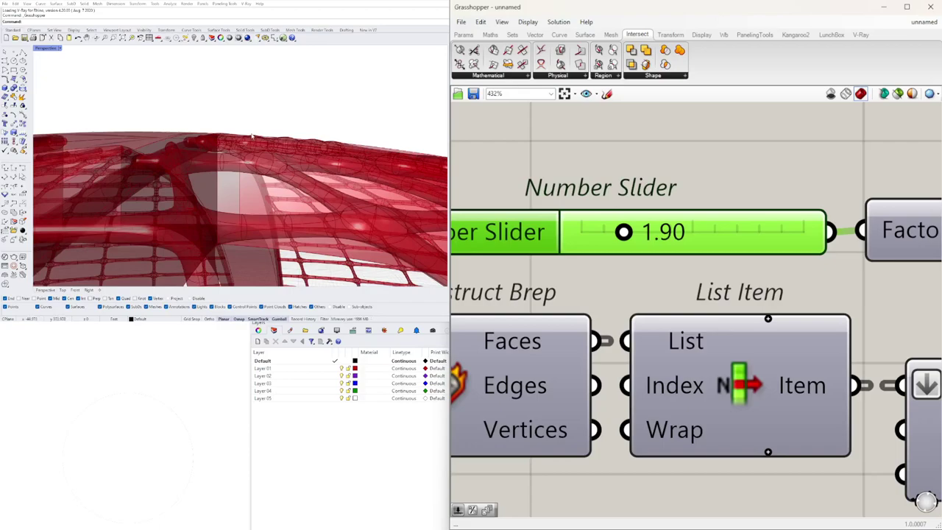
pyautogui.scroll(-8, 252, 137)
pyautogui.moveTo(251, 136); pyautogui.dragTo(331, 220, button='right')
pyautogui.scroll(-3, 545, 257)
pyautogui.scroll(-2, 268, 169)
# Step: Insert a relay on the output wires of the sphere radius slider and place it between the slider and the Sphere component
pyautogui.scroll(-6, 472, 198)
pyautogui.moveTo(471, 203); pyautogui.dragTo(714, 232, button='right')
pyautogui.scroll(-3, 694, 295)
pyautogui.scroll(2, 692, 302)
pyautogui.click(684, 262)
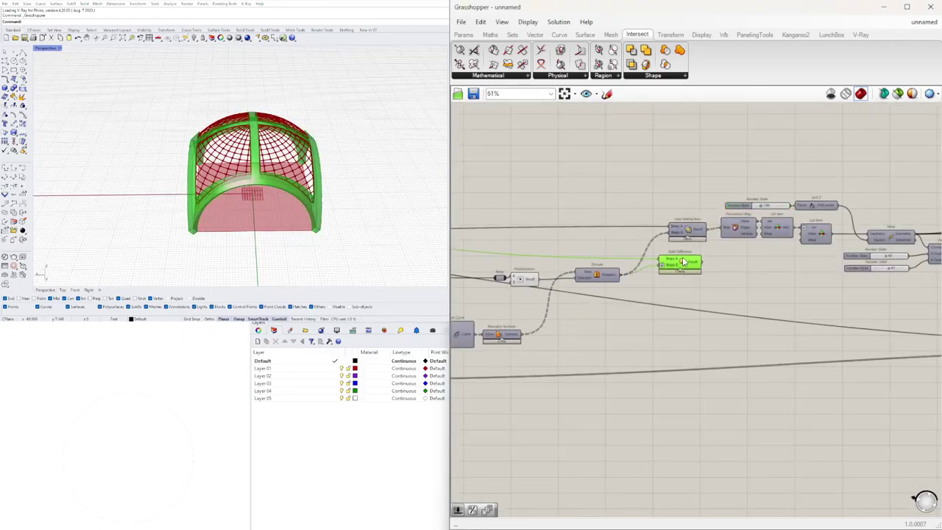
pyautogui.moveTo(690, 264); pyautogui.dragTo(694, 262)
pyautogui.scroll(-4, 580, 318)
pyautogui.moveTo(580, 317); pyautogui.dragTo(788, 301, button='right')
pyautogui.moveTo(551, 313); pyautogui.dragTo(730, 308, button='right')
pyautogui.moveTo(632, 297); pyautogui.dragTo(842, 270, button='right')
pyautogui.scroll(9, 625, 284)
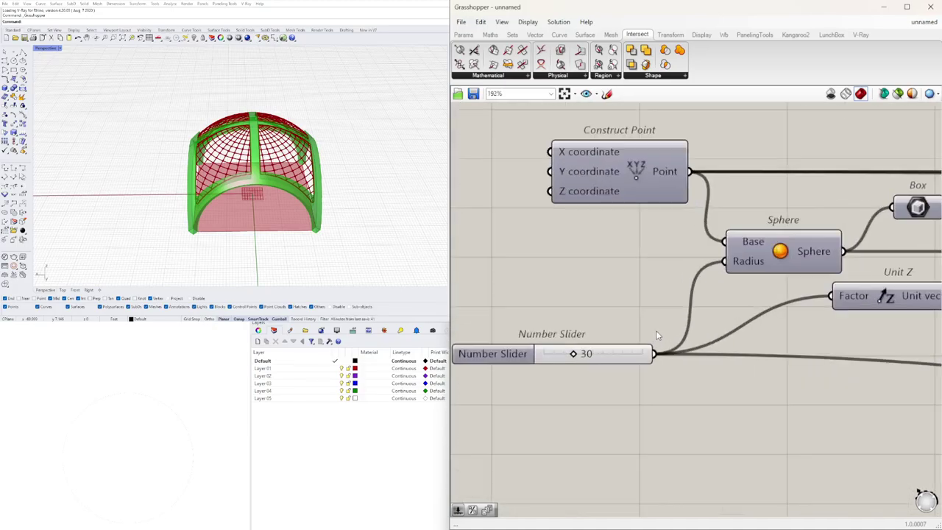
pyautogui.doubleClick(661, 356)
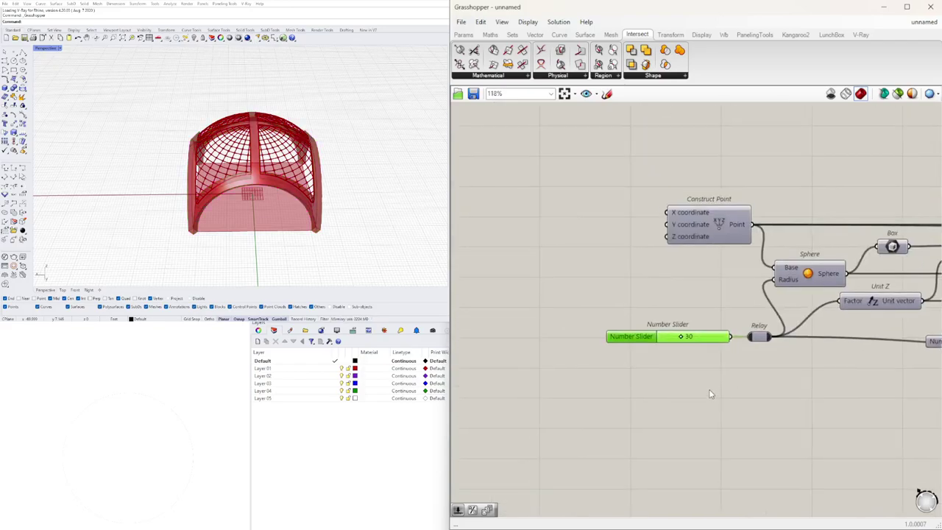
pyautogui.click(762, 381)
pyautogui.moveTo(788, 377); pyautogui.dragTo(685, 320)
pyautogui.scroll(1, 719, 340)
pyautogui.click(715, 352)
pyautogui.scroll(4, 600, 311)
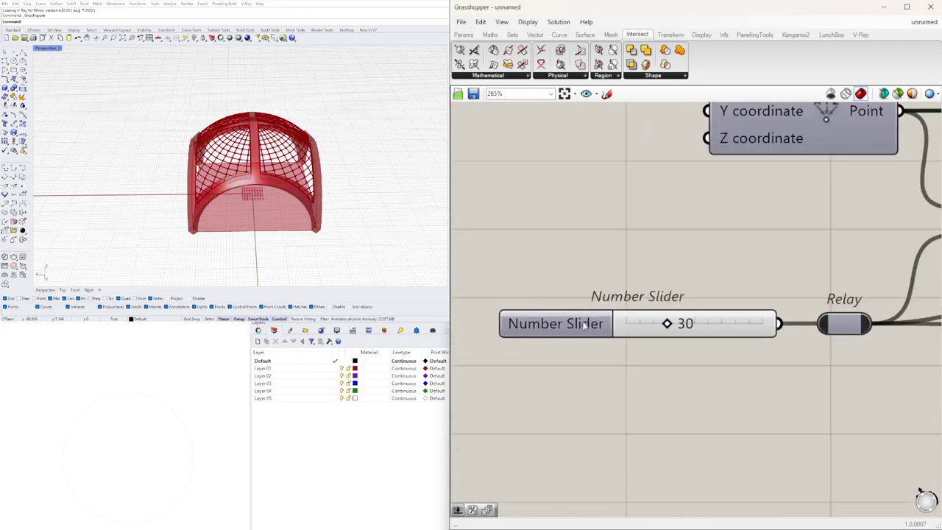
# Step: Rename the sphere radius slider SIZE and put it in a group
pyautogui.click(581, 329)
pyautogui.moveTo(361, 212); pyautogui.dragTo(380, 208, button='right')
pyautogui.scroll(-4, 659, 315)
pyautogui.scroll(4, 597, 308)
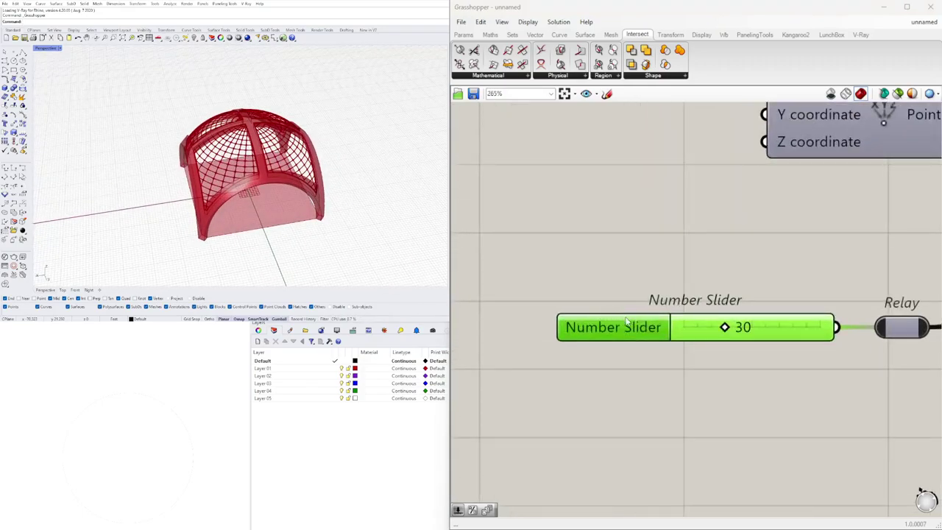
pyautogui.moveTo(627, 327); pyautogui.dragTo(610, 353, button='right')
pyautogui.rightClick(610, 353)
pyautogui.moveTo(672, 361); pyautogui.dragTo(589, 360)
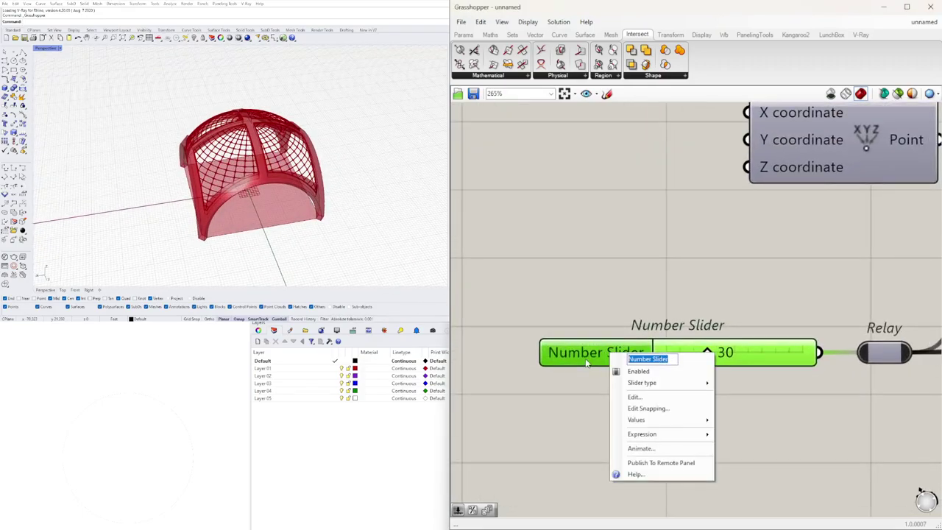
pyautogui.write('siz')
pyautogui.press('BackSpace')
pyautogui.press('BackSpace')
pyautogui.press('BackSpace')
pyautogui.write('SIZE')
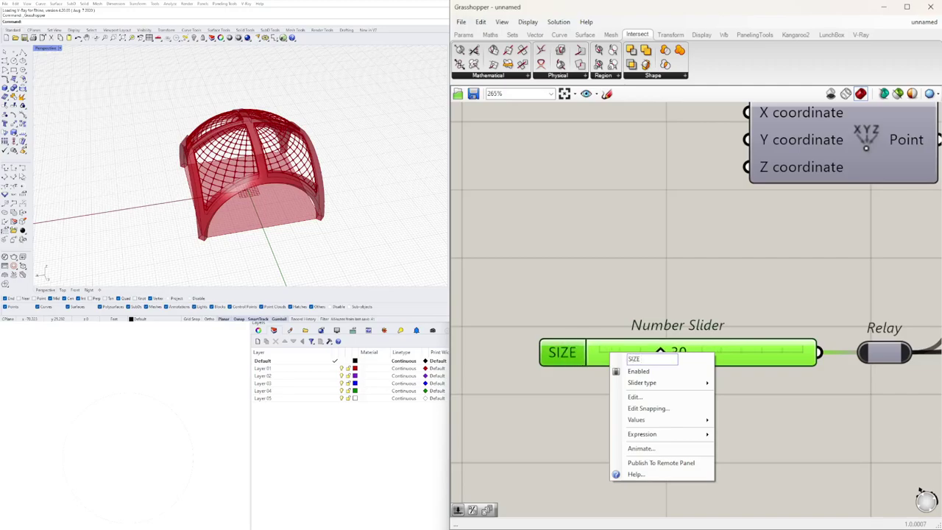
pyautogui.write(' 1')
pyautogui.click(587, 356)
pyautogui.hotkey('ctrl', 'g')
pyautogui.click(696, 269)
# Step: Move the Scale NU factor slider above the Box and Move components and insert a relay on its output, leaving space between them
pyautogui.scroll(-3, 696, 266)
pyautogui.scroll(-1, 701, 289)
pyautogui.moveTo(859, 343); pyautogui.dragTo(585, 333, button='right')
pyautogui.scroll(-3, 750, 367)
pyautogui.scroll(3, 751, 361)
pyautogui.moveTo(754, 337); pyautogui.dragTo(686, 187)
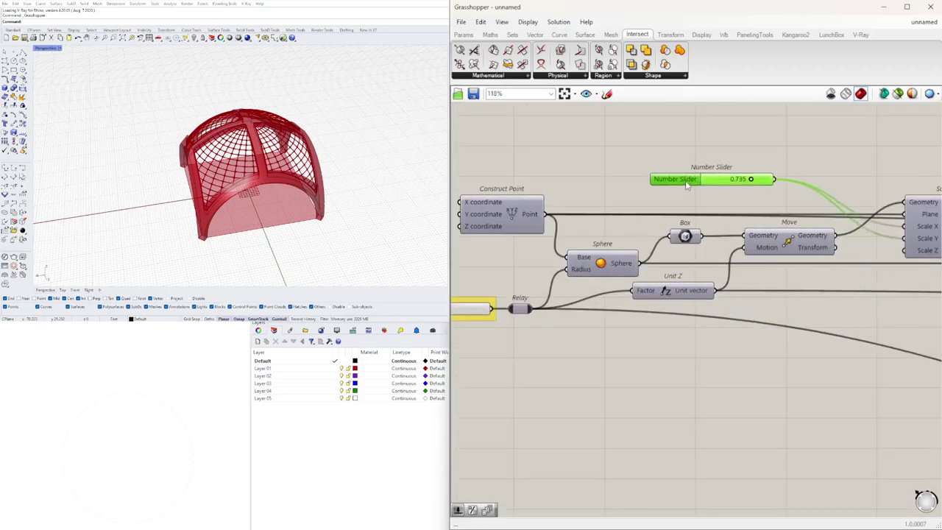
pyautogui.scroll(3, 692, 193)
pyautogui.doubleClick(832, 170)
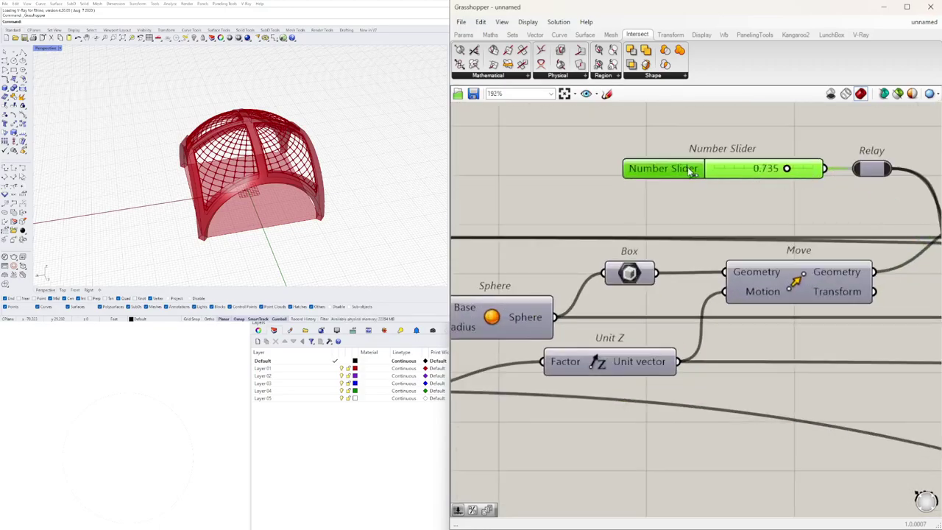
pyautogui.moveTo(643, 165); pyautogui.dragTo(587, 167)
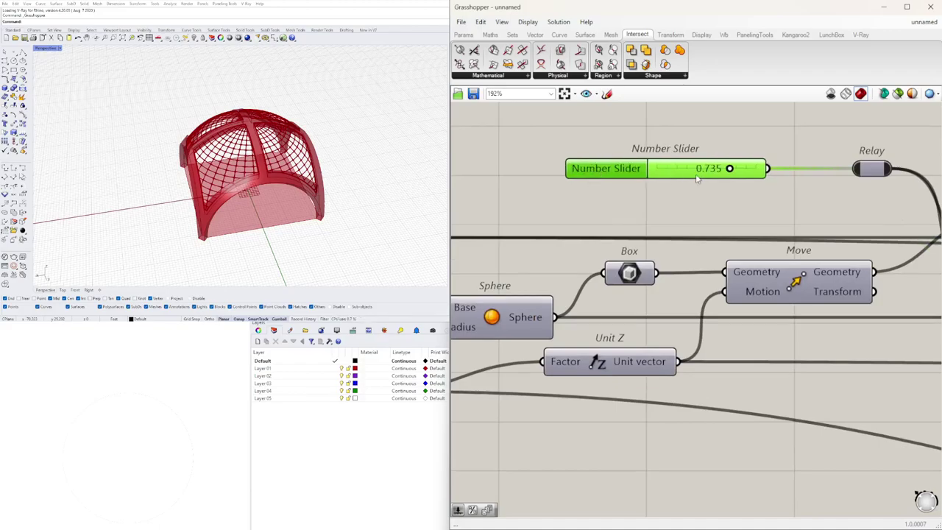
# Step: Rename the Scale NU factor slider STRUCTURE DEPTH SCALE
pyautogui.moveTo(615, 179); pyautogui.dragTo(598, 236, button='right')
pyautogui.moveTo(333, 193); pyautogui.dragTo(413, 181, button='right')
pyautogui.rightClick(597, 233)
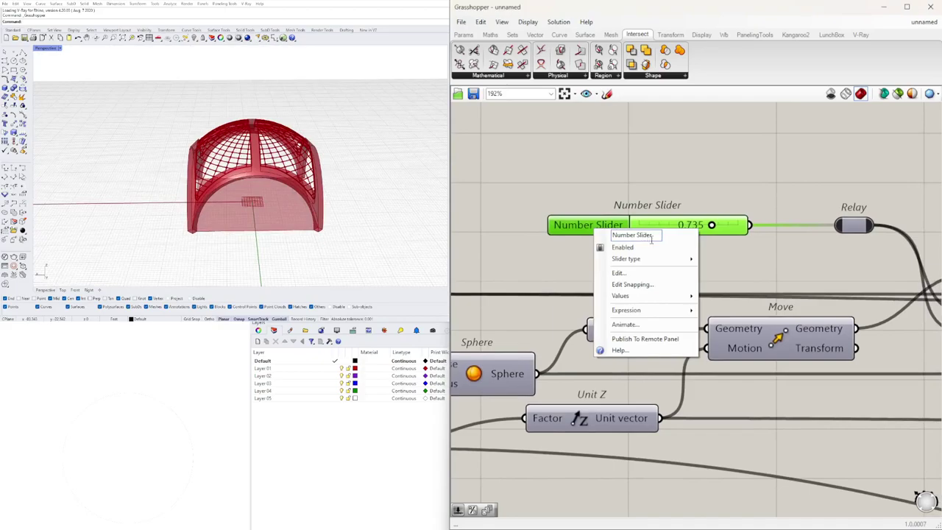
pyautogui.write('STRUCTURE DEPTH')
pyautogui.press('Return')
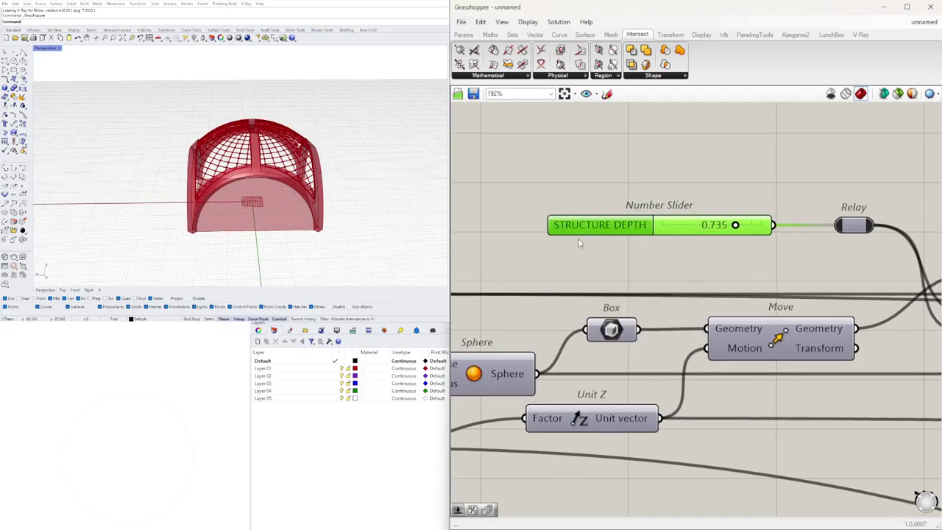
pyautogui.rightClick(603, 225)
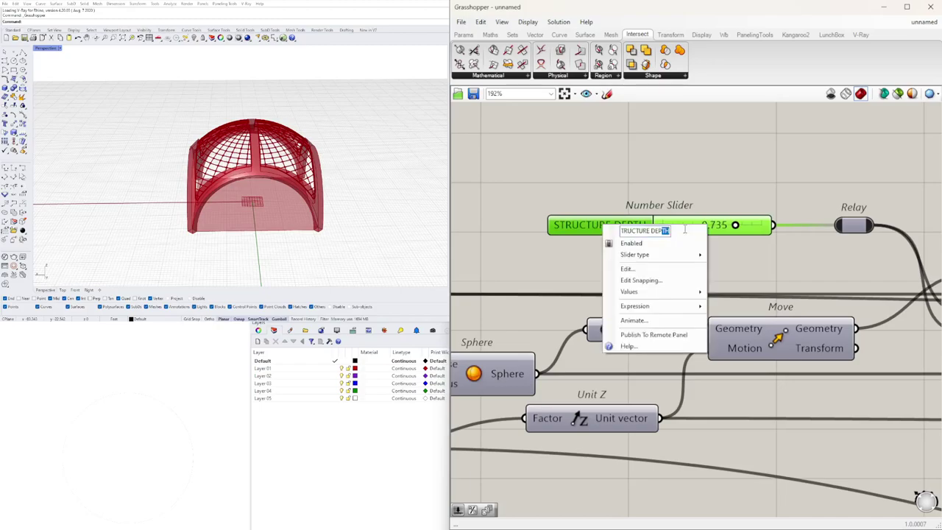
pyautogui.write('SCALE')
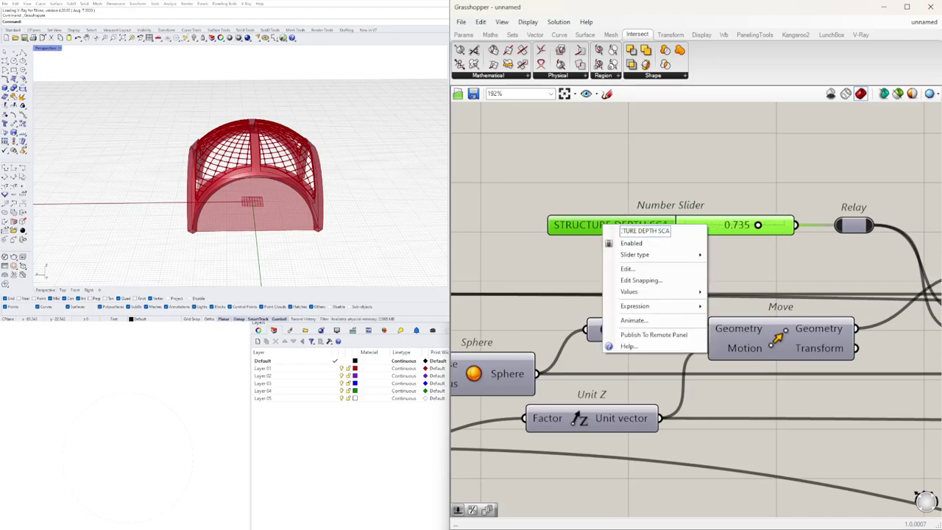
pyautogui.press('Return')
# Step: Put the STRUCTURE DEPTH SCALE slider in its own group
pyautogui.scroll(-4, 678, 182)
pyautogui.moveTo(739, 204); pyautogui.dragTo(695, 264, button='right')
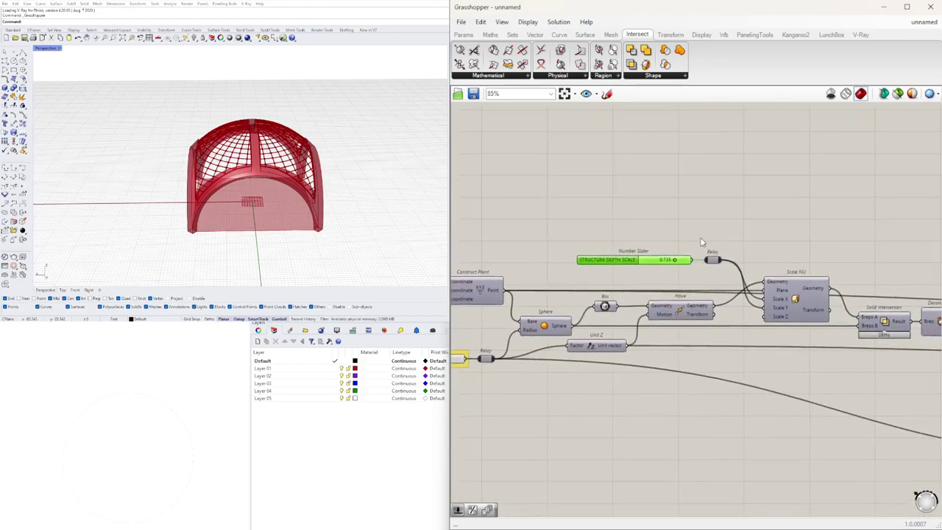
pyautogui.scroll(2, 717, 256)
pyautogui.moveTo(719, 223); pyautogui.dragTo(701, 285)
pyautogui.click(713, 244)
pyautogui.scroll(-5, 714, 242)
pyautogui.moveTo(732, 248); pyautogui.dragTo(753, 282, button='right')
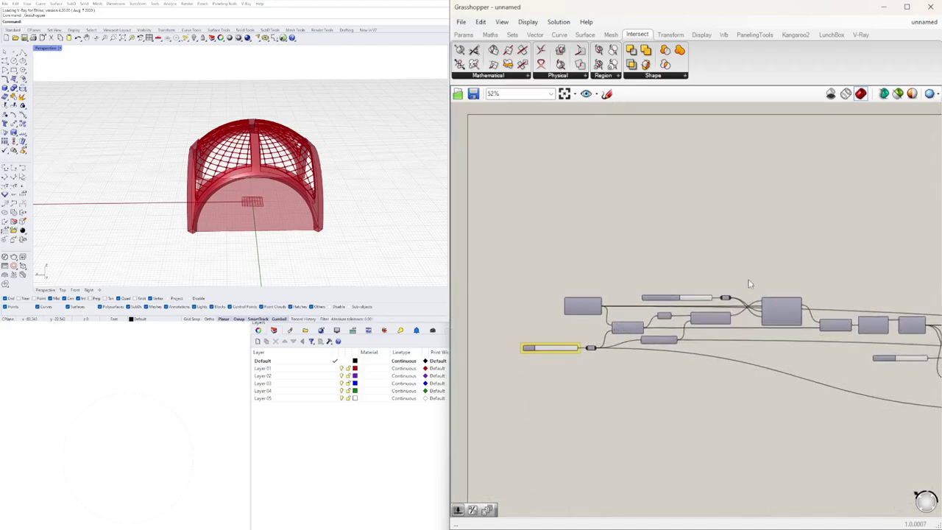
pyautogui.scroll(3, 718, 284)
pyautogui.scroll(-3, 703, 266)
# Step: Insert a relay between the distance slider and Offset Surface, and space the slider and relay away from the component
pyautogui.moveTo(790, 331); pyautogui.dragTo(668, 312, button='right')
pyautogui.scroll(3, 746, 319)
pyautogui.scroll(3, 855, 348)
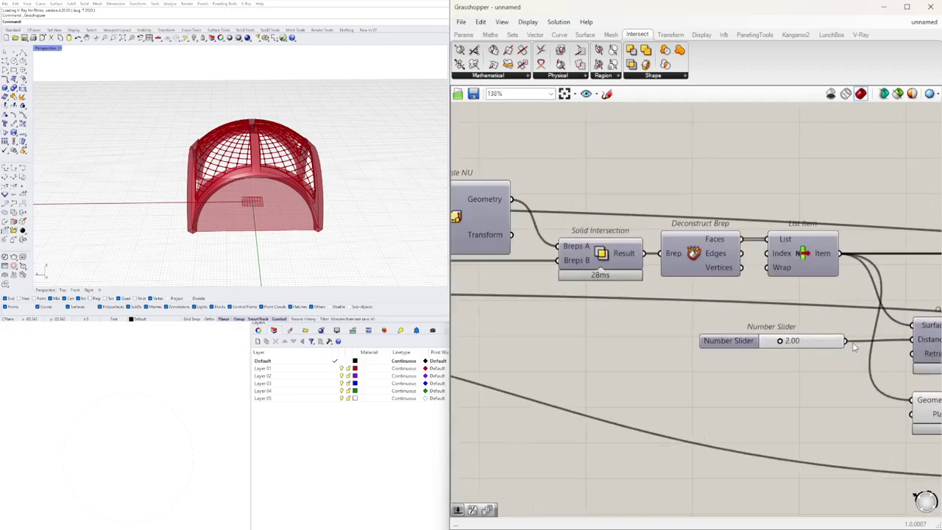
pyautogui.doubleClick(853, 342)
pyautogui.moveTo(765, 345); pyautogui.dragTo(722, 344)
pyautogui.keyDown('alt'); pyautogui.moveTo(879, 344); pyautogui.dragTo(842, 346); pyautogui.keyUp('alt')
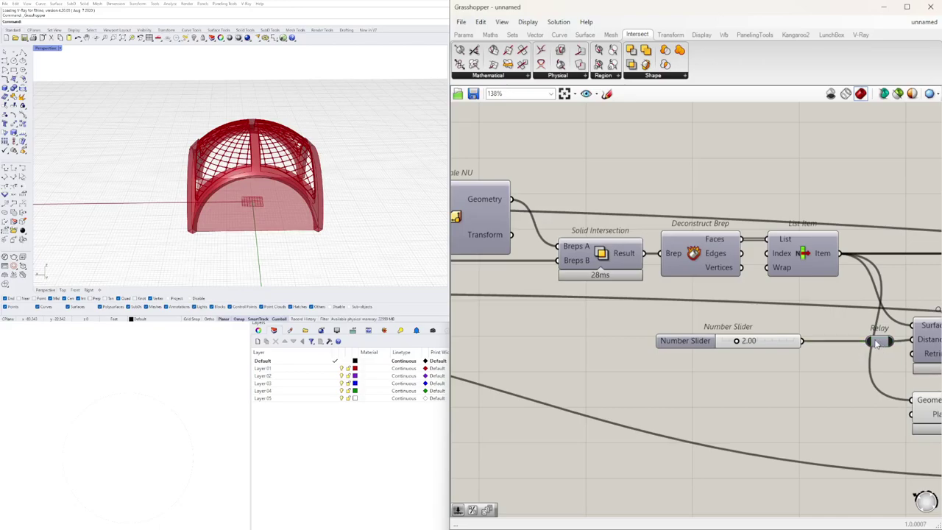
pyautogui.moveTo(875, 345); pyautogui.dragTo(847, 344)
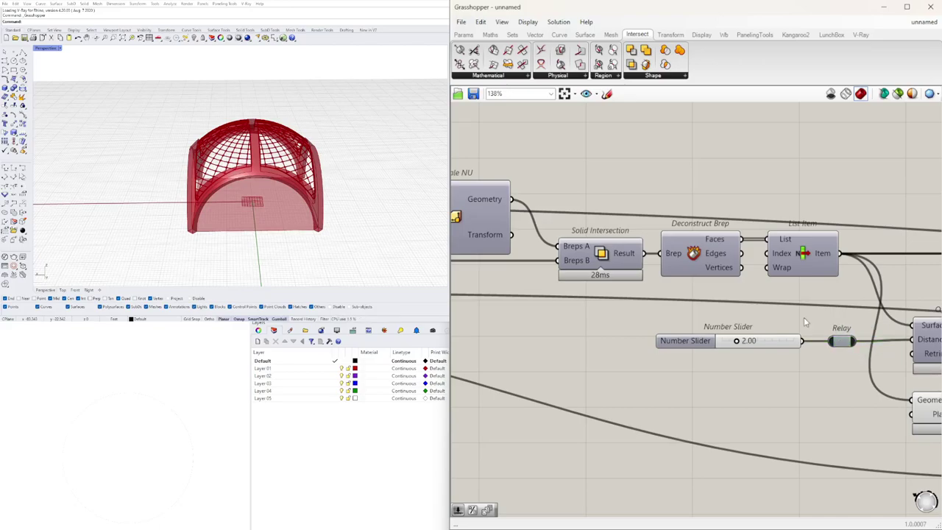
# Step: Go back to the STRUCTURE DEPTH SCALE slider and examine its name as a reference for naming the offset slider
pyautogui.scroll(-3, 704, 338)
pyautogui.rightClick(696, 343)
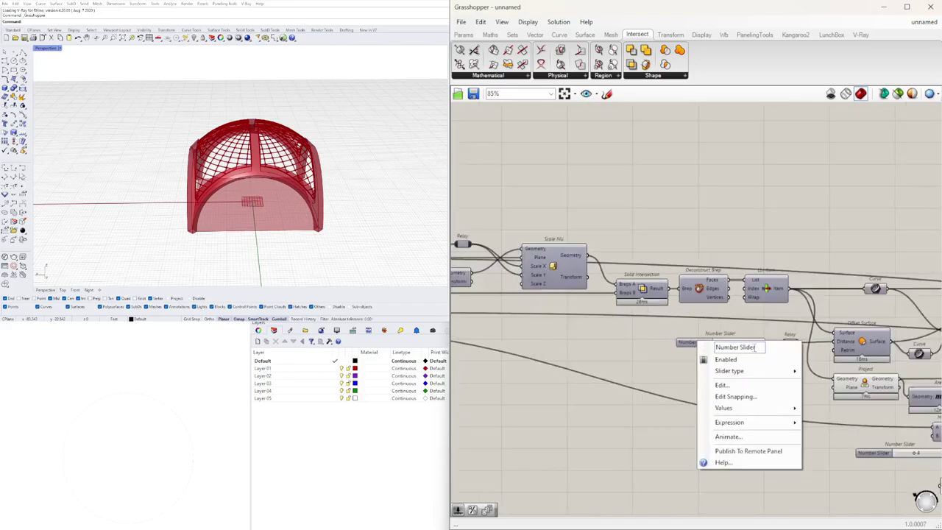
pyautogui.click(681, 333)
pyautogui.scroll(4, 732, 336)
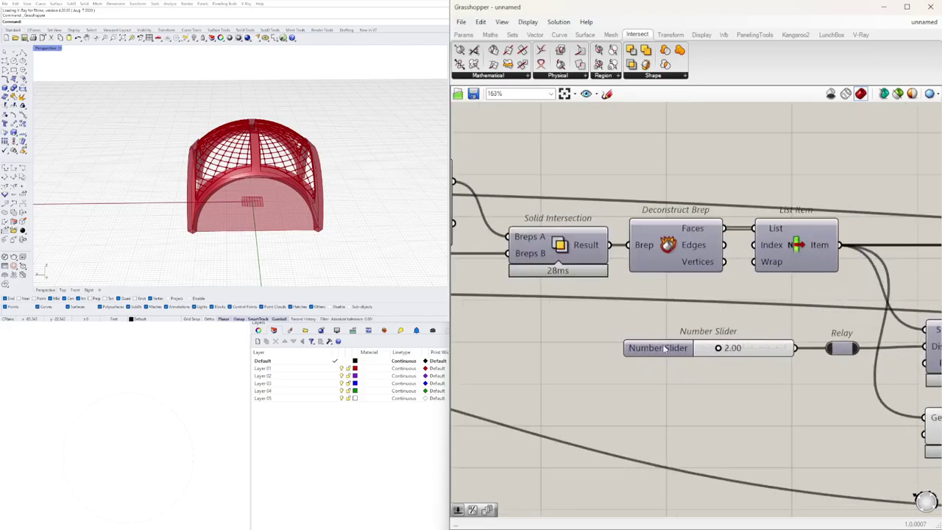
pyautogui.scroll(-5, 692, 333)
pyautogui.moveTo(567, 333); pyautogui.dragTo(787, 333, button='right')
pyautogui.scroll(3, 633, 264)
pyautogui.moveTo(803, 280); pyautogui.dragTo(828, 321, button='right')
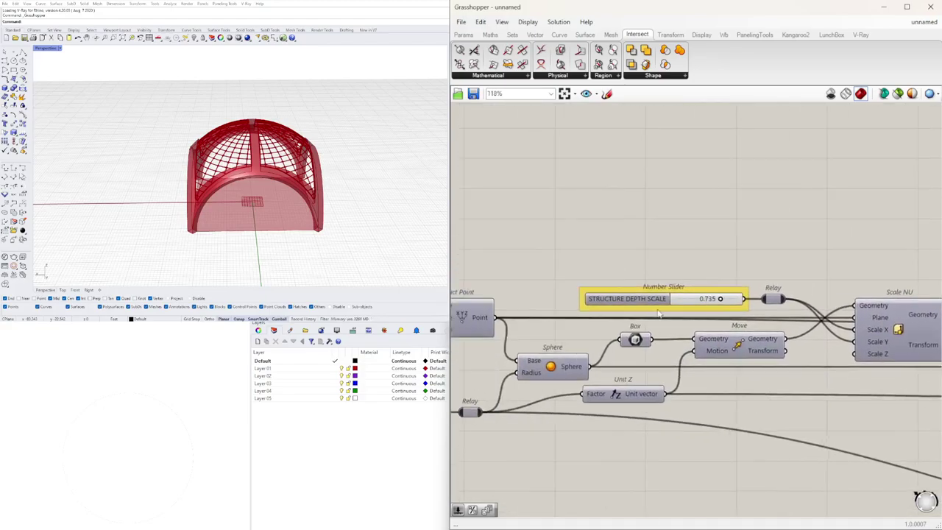
pyautogui.scroll(5, 663, 312)
pyautogui.rightClick(624, 285)
pyautogui.click(719, 221)
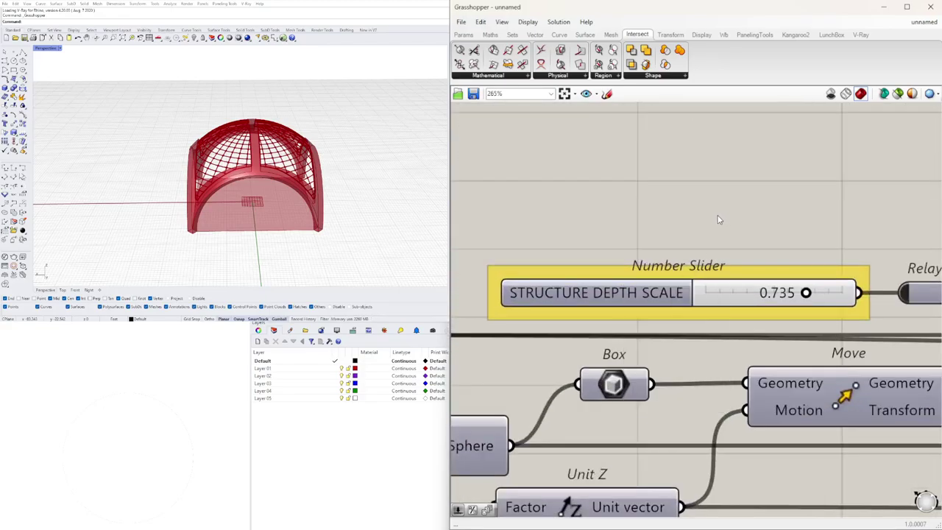
pyautogui.scroll(-4, 725, 240)
pyautogui.scroll(3, 711, 272)
pyautogui.rightClick(685, 270)
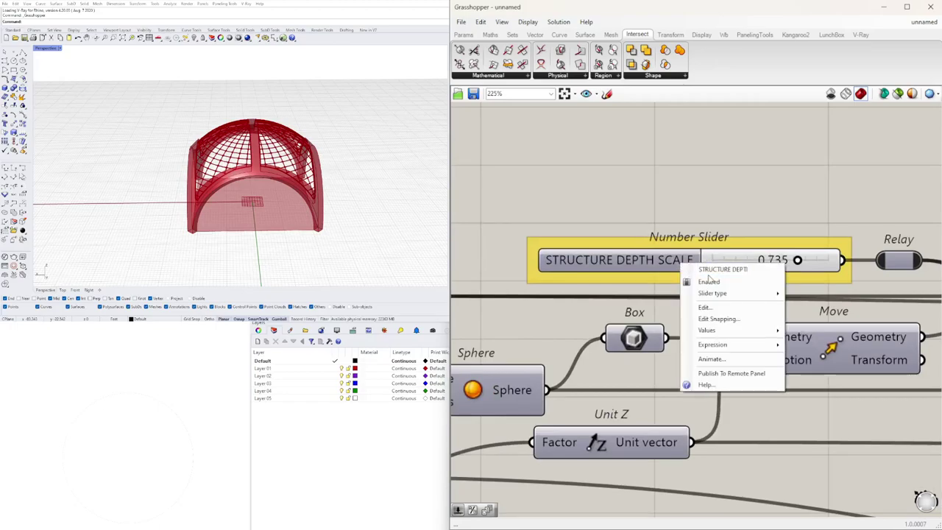
pyautogui.click(719, 216)
# Step: Rename the Offset Surface distance slider STRUCTURE OFFSET and put it in a group
pyautogui.scroll(-5, 719, 218)
pyautogui.moveTo(916, 323); pyautogui.dragTo(680, 296, button='right')
pyautogui.scroll(4, 721, 291)
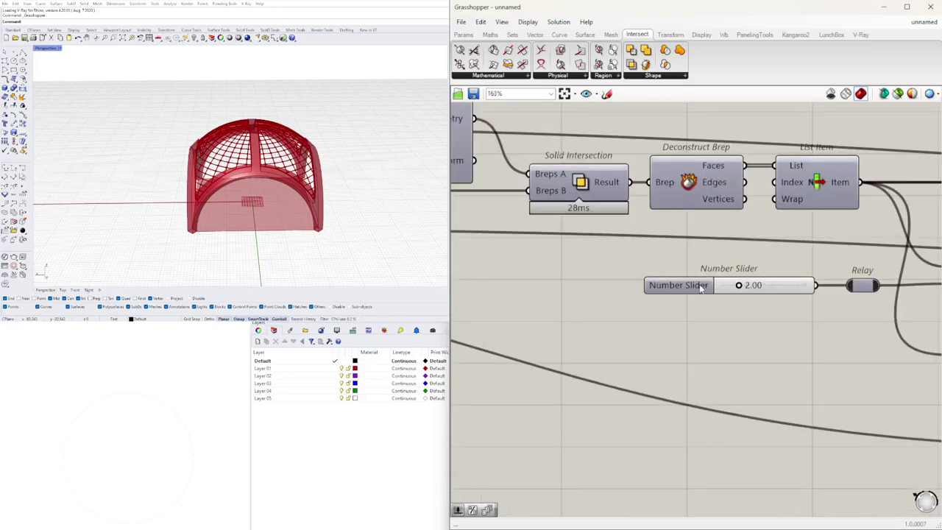
pyautogui.rightClick(701, 289)
pyautogui.write('STRUCTURE OFFSET')
pyautogui.press('Return')
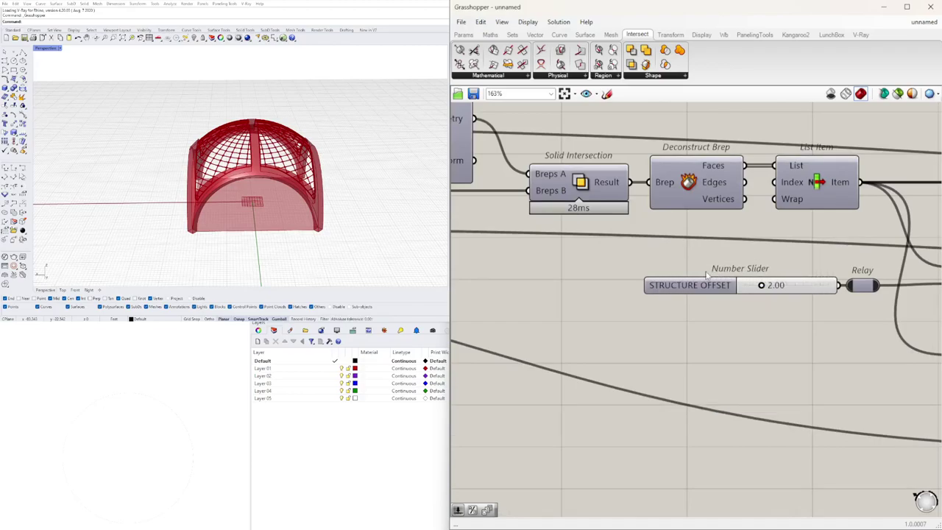
pyautogui.hotkey('ctrl', 'g')
# Step: Turn off the preview of the Project component
pyautogui.scroll(-6, 757, 329)
pyautogui.moveTo(923, 447); pyautogui.dragTo(705, 386, button='right')
pyautogui.scroll(1, 685, 390)
pyautogui.click(670, 396)
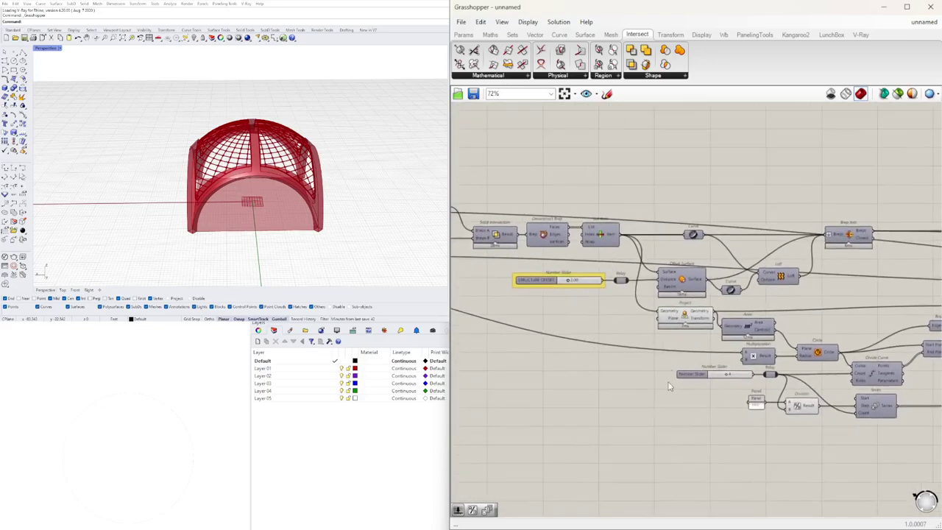
pyautogui.scroll(3, 670, 396)
pyautogui.click(688, 278)
pyautogui.middleClick(669, 259)
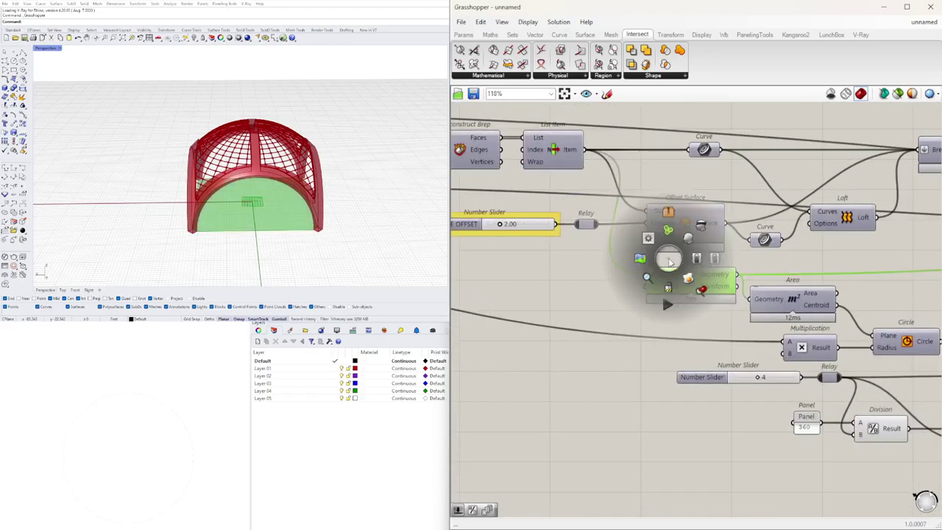
pyautogui.click(698, 224)
pyautogui.click(725, 327)
# Step: Shift the Divide Curve count slider, its relay and the 360 panel away from the downstream components, keeping the slider beside its relay
pyautogui.moveTo(704, 376); pyautogui.dragTo(602, 377)
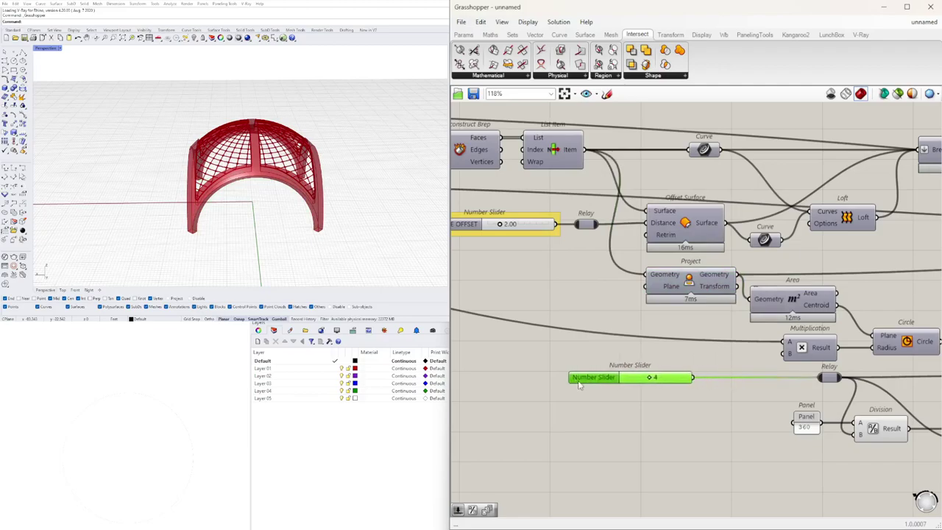
pyautogui.keyDown('shift'); pyautogui.moveTo(833, 382); pyautogui.dragTo(758, 382); pyautogui.keyUp('shift')
pyautogui.click(673, 414)
pyautogui.moveTo(667, 414); pyautogui.dragTo(744, 415, button='right')
pyautogui.moveTo(902, 413); pyautogui.dragTo(760, 405, button='right')
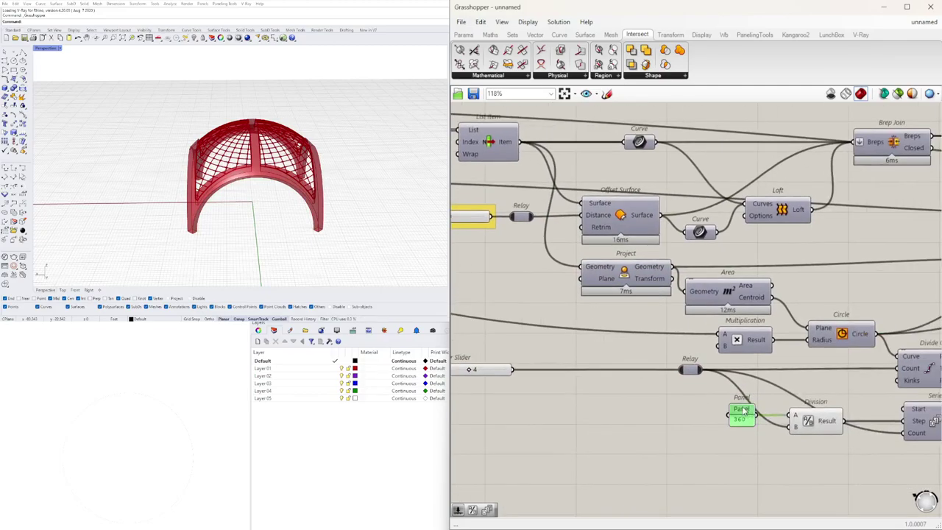
pyautogui.moveTo(747, 411); pyautogui.dragTo(695, 413)
pyautogui.click(605, 392)
pyautogui.moveTo(598, 391); pyautogui.dragTo(664, 390, button='right')
pyautogui.moveTo(552, 375); pyautogui.dragTo(682, 375)
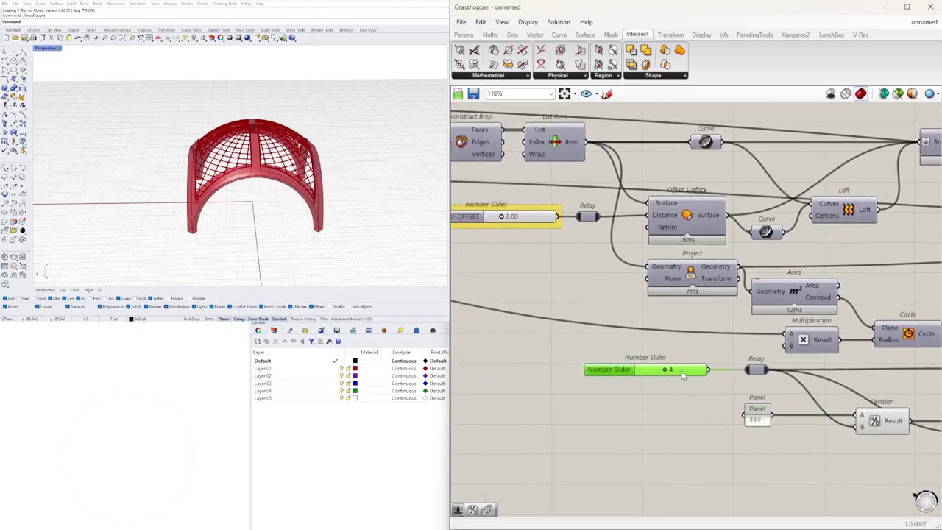
# Step: Rename the Divide Curve count slider DIVISIONS and select it
pyautogui.rightClick(632, 369)
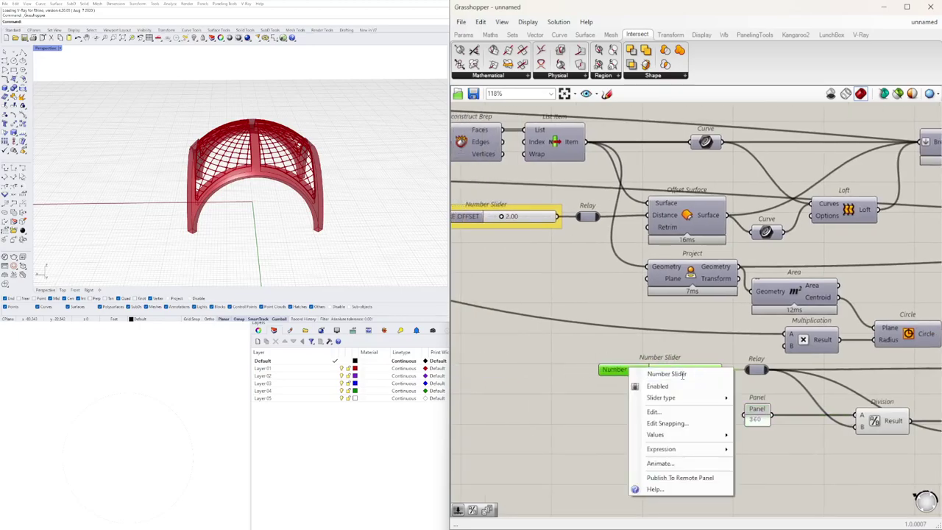
pyautogui.click(605, 379)
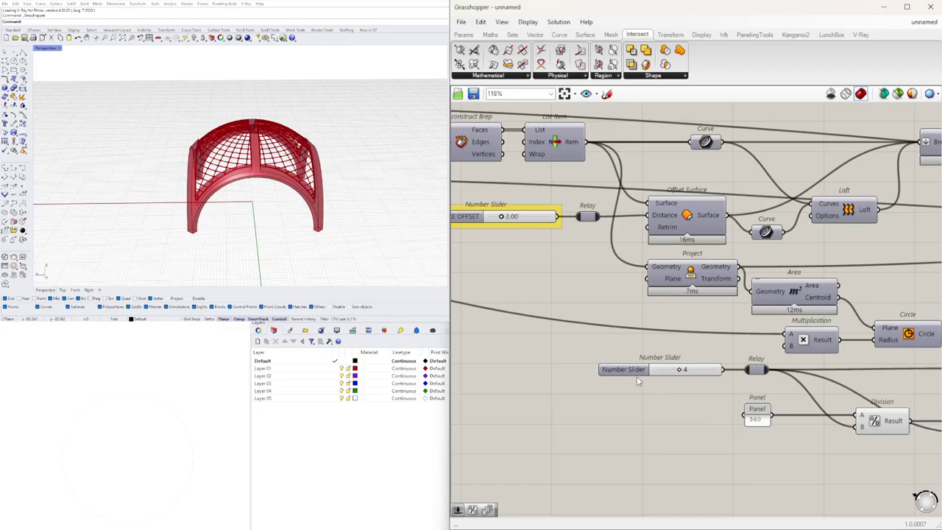
pyautogui.rightClick(636, 374)
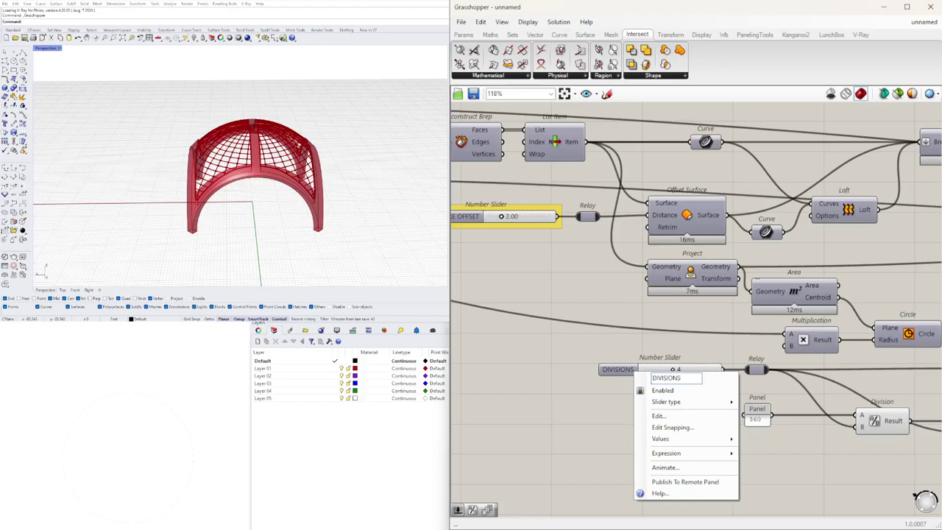
pyautogui.moveTo(527, 442); pyautogui.dragTo(541, 431)
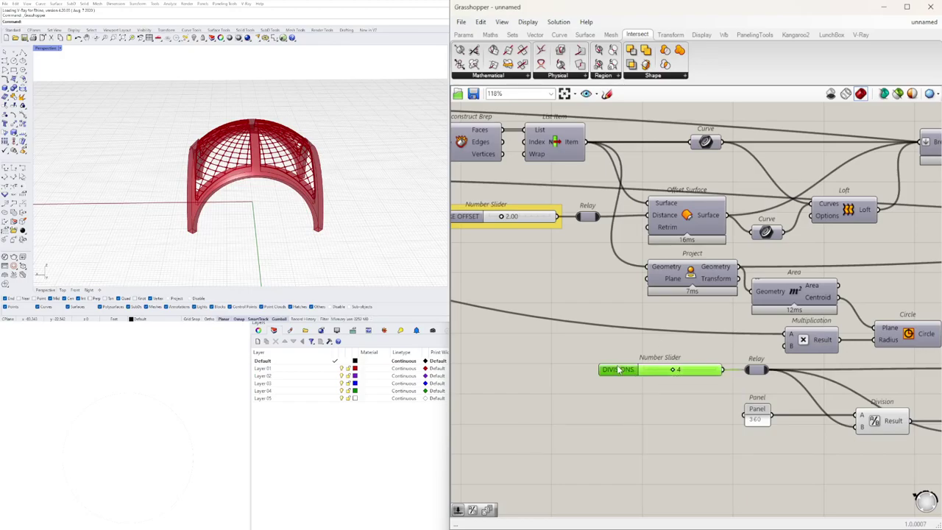
# Step: Move the number slider that feeds the Negative component further away from it
pyautogui.click(653, 434)
pyautogui.scroll(-4, 653, 433)
pyautogui.moveTo(714, 435); pyautogui.dragTo(676, 436, button='right')
pyautogui.scroll(4, 675, 435)
pyautogui.scroll(-5, 676, 436)
pyautogui.moveTo(864, 443); pyautogui.dragTo(709, 417, button='right')
pyautogui.scroll(4, 805, 358)
pyautogui.moveTo(801, 404); pyautogui.dragTo(771, 396, button='right')
pyautogui.scroll(3, 715, 380)
pyautogui.moveTo(646, 381); pyautogui.dragTo(599, 416)
pyautogui.moveTo(847, 438); pyautogui.dragTo(834, 402, button='right')
pyautogui.scroll(2, 575, 392)
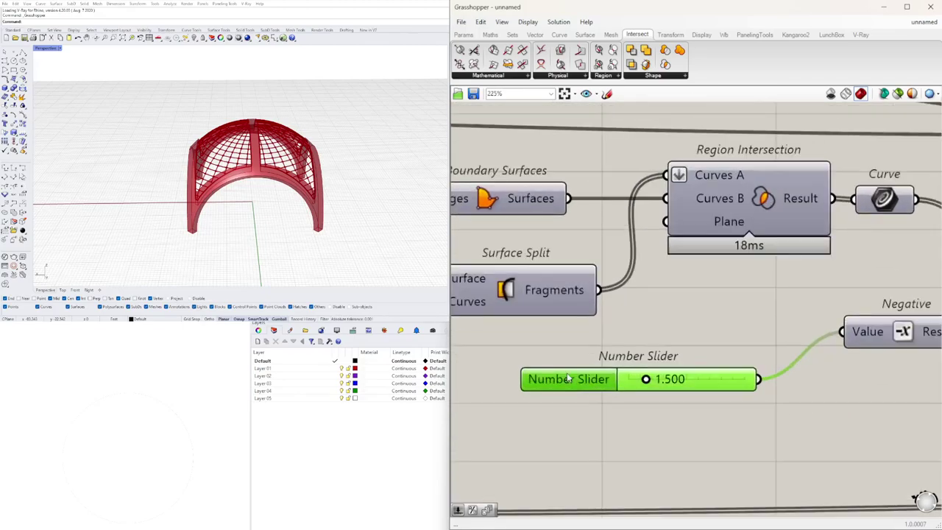
# Step: Rename the slider feeding the Negative component OPENING OFFSET and put it in a group
pyautogui.rightClick(568, 377)
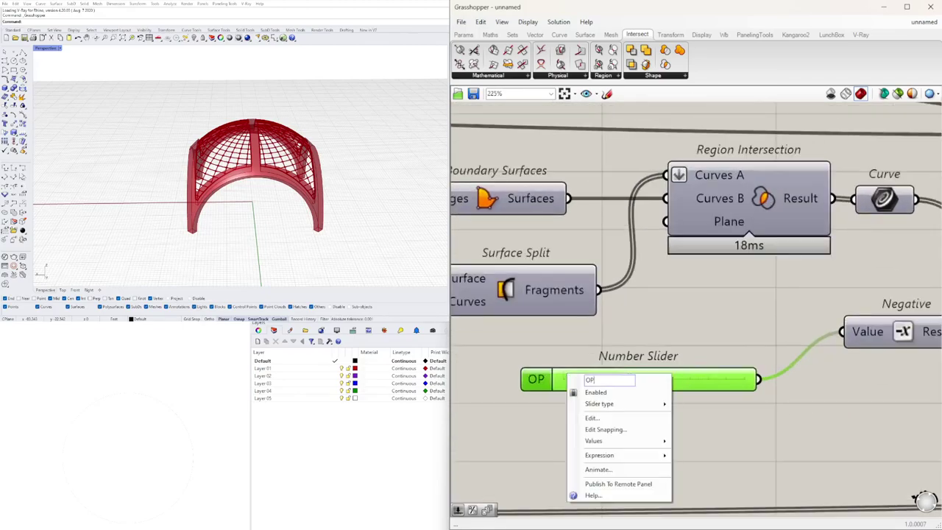
pyautogui.write('OPENING OFFSET')
pyautogui.press('Return')
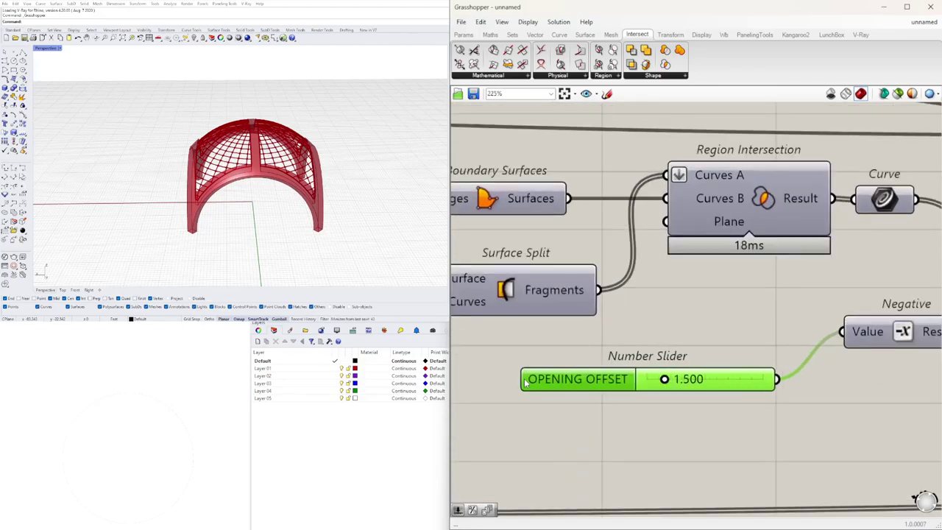
pyautogui.hotkey('ctrl', 'g')
pyautogui.click(727, 322)
# Step: Move the Negative component closer to the OPENING OFFSET slider, away from Offset Curve
pyautogui.scroll(-4, 726, 323)
pyautogui.moveTo(800, 329); pyautogui.dragTo(722, 372, button='right')
pyautogui.scroll(2, 720, 377)
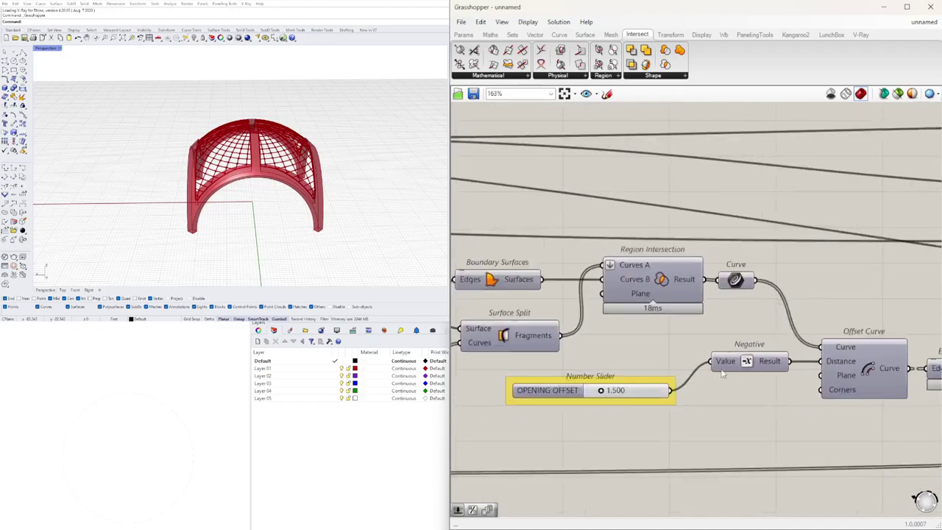
pyautogui.moveTo(747, 364); pyautogui.dragTo(716, 398)
pyautogui.click(785, 380)
# Step: Look over the Multiplication, Extrude and solid boolean components and the chain downstream for parts that still need tidying
pyautogui.scroll(-3, 785, 380)
pyautogui.moveTo(785, 380); pyautogui.dragTo(536, 405, button='right')
pyautogui.scroll(-3, 536, 405)
pyautogui.moveTo(738, 378); pyautogui.dragTo(677, 380, button='right')
pyautogui.moveTo(785, 380); pyautogui.dragTo(580, 326)
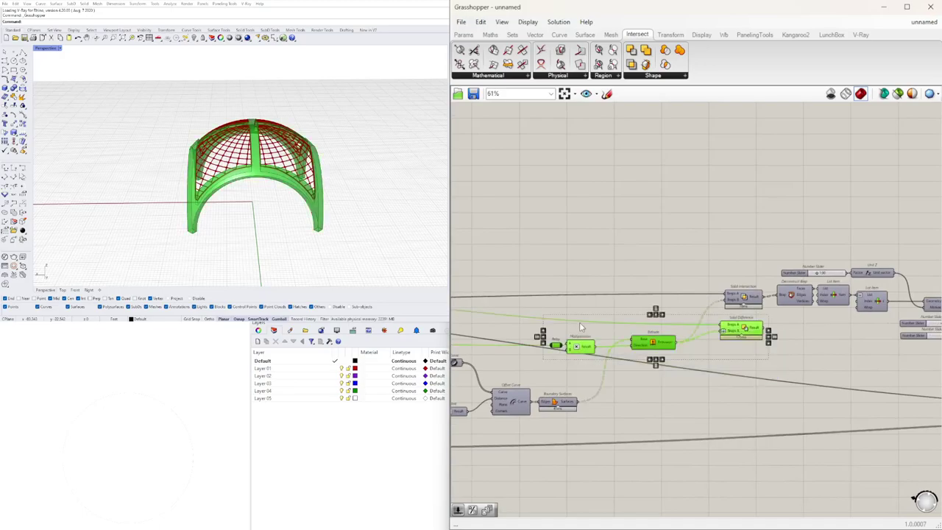
pyautogui.moveTo(676, 380); pyautogui.dragTo(561, 316)
pyautogui.middleClick(574, 315)
pyautogui.click(608, 285)
pyautogui.scroll(-3, 571, 364)
pyautogui.moveTo(570, 365); pyautogui.dragTo(864, 355, button='right')
pyautogui.scroll(4, 809, 320)
pyautogui.moveTo(809, 320); pyautogui.dragTo(634, 324, button='right')
pyautogui.scroll(-2, 635, 324)
pyautogui.moveTo(761, 337); pyautogui.dragTo(603, 315, button='right')
pyautogui.moveTo(463, 310); pyautogui.dragTo(640, 330, button='right')
pyautogui.moveTo(837, 339); pyautogui.dragTo(487, 335, button='right')
pyautogui.moveTo(679, 341); pyautogui.dragTo(552, 333, button='right')
pyautogui.scroll(1, 752, 346)
pyautogui.moveTo(751, 346); pyautogui.dragTo(517, 339, button='right')
pyautogui.click(526, 346)
pyautogui.scroll(2, 736, 298)
# Step: Add a Geometry parameter beside Solid Difference and connect the Solid Difference result to it
pyautogui.click(734, 301)
pyautogui.scroll(4, 730, 301)
pyautogui.click(835, 323)
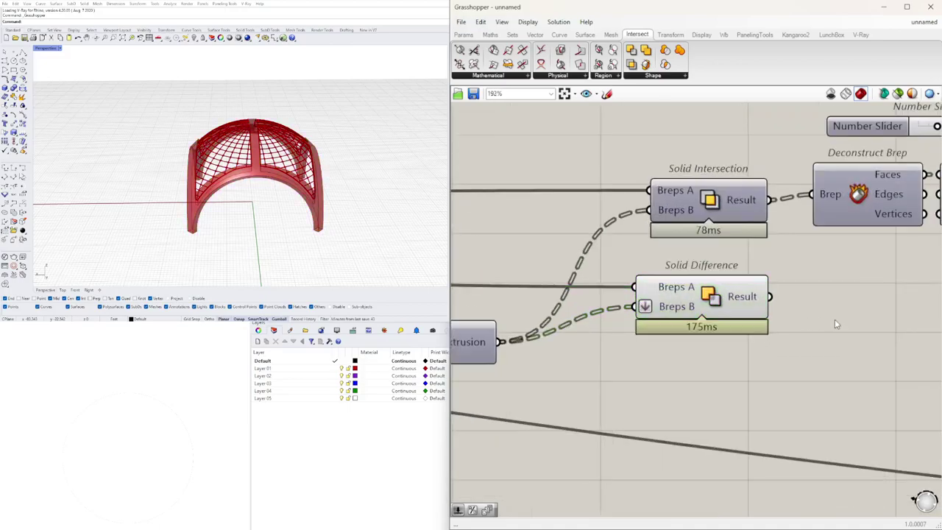
pyautogui.doubleClick(836, 324)
pyautogui.write('geom')
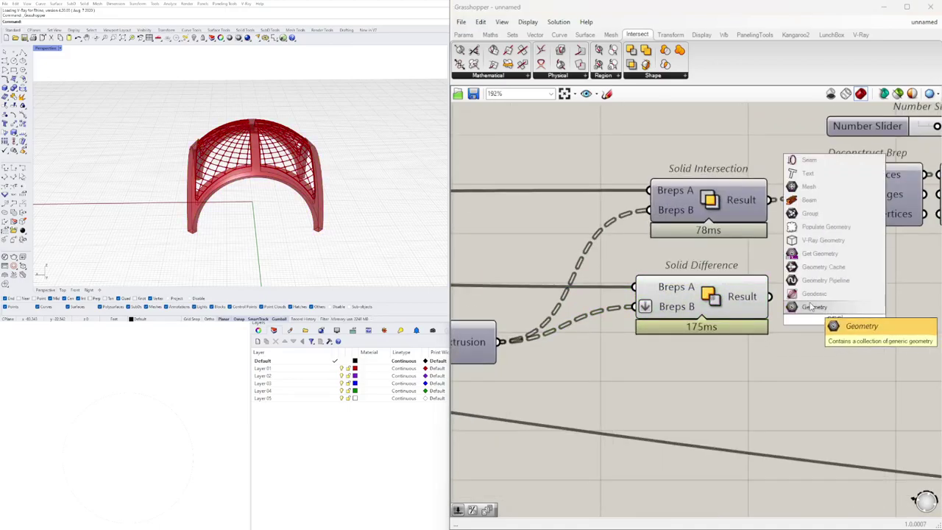
pyautogui.click(811, 307)
pyautogui.moveTo(771, 296); pyautogui.dragTo(849, 294)
# Step: Turn off the preview of Solid Difference and put the new Geometry parameter in a group
pyautogui.rightClick(704, 304)
pyautogui.click(736, 322)
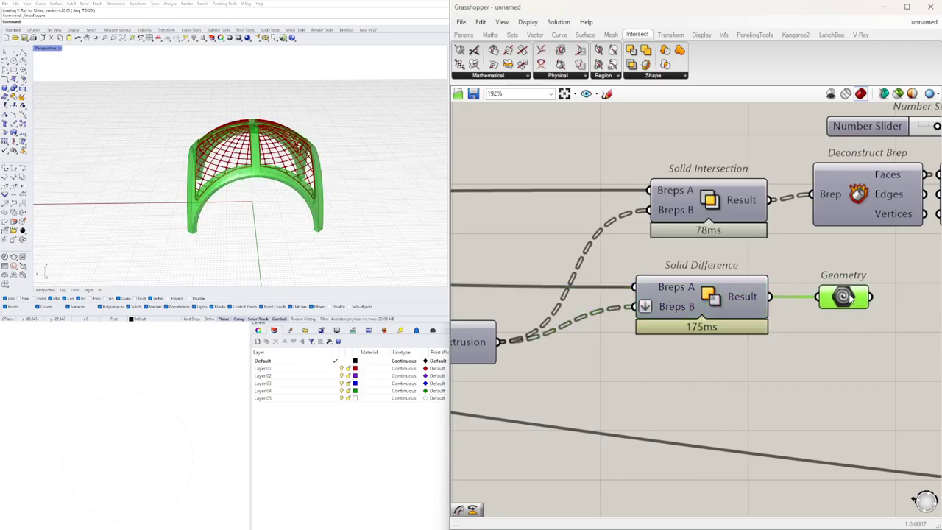
pyautogui.click(842, 361)
# Step: Move the Unit Z component and its factor slider slightly up, clear of the Deconstruct Brep and List Item row
pyautogui.scroll(-4, 844, 363)
pyautogui.moveTo(863, 366); pyautogui.dragTo(566, 393, button='right')
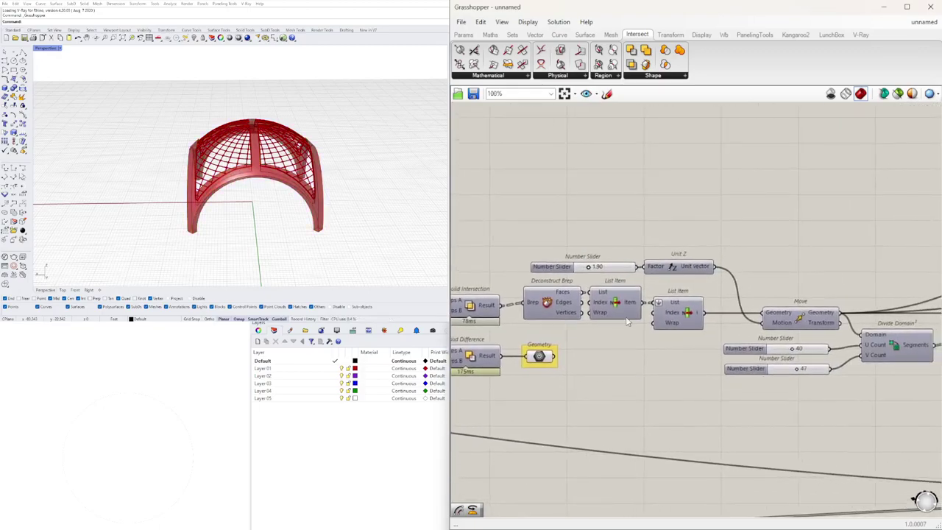
pyautogui.moveTo(624, 319); pyautogui.dragTo(694, 328, button='right')
pyautogui.scroll(3, 711, 251)
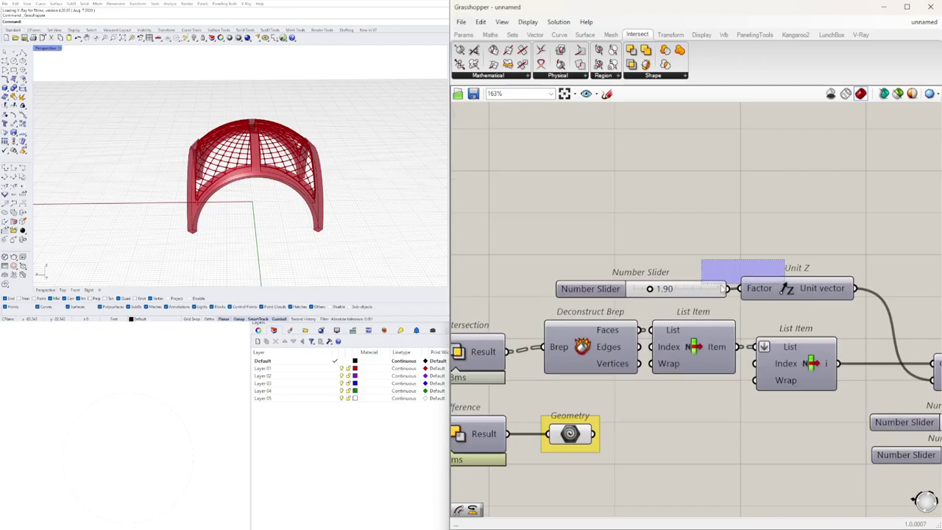
pyautogui.moveTo(710, 286); pyautogui.dragTo(692, 289)
pyautogui.moveTo(770, 287); pyautogui.dragTo(757, 275)
pyautogui.click(761, 245)
# Step: Rename the Unit Z factor slider PATTERN OFFSET and reposition it clear of the Unit Z component
pyautogui.rightClick(594, 279)
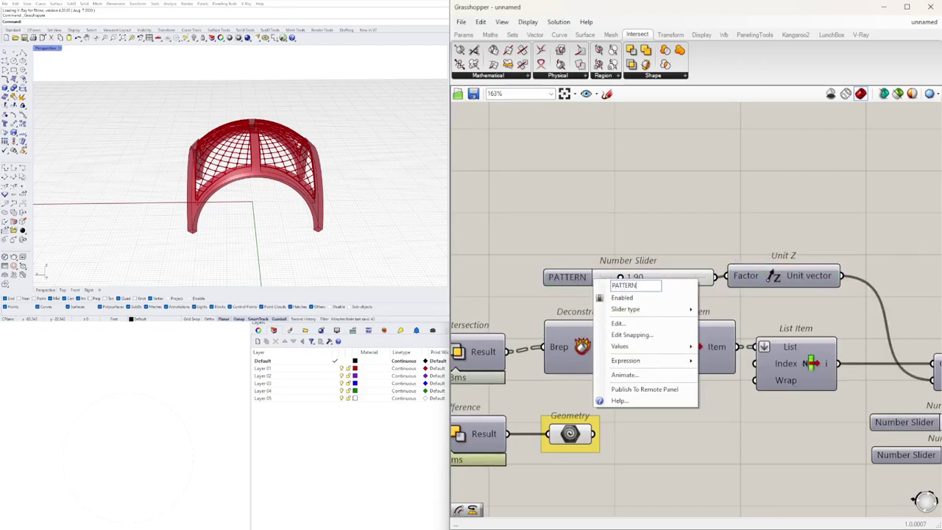
pyautogui.press('Return')
pyautogui.moveTo(577, 279); pyautogui.dragTo(552, 279)
pyautogui.click(642, 247)
pyautogui.moveTo(677, 284); pyautogui.dragTo(684, 281)
pyautogui.click(721, 187)
# Step: Check the grid panels on the model and put the PATTERN OFFSET slider in a group
pyautogui.moveTo(331, 154); pyautogui.dragTo(277, 178, button='right')
pyautogui.scroll(6, 256, 156)
pyautogui.scroll(-2, 258, 214)
pyautogui.scroll(-4, 662, 265)
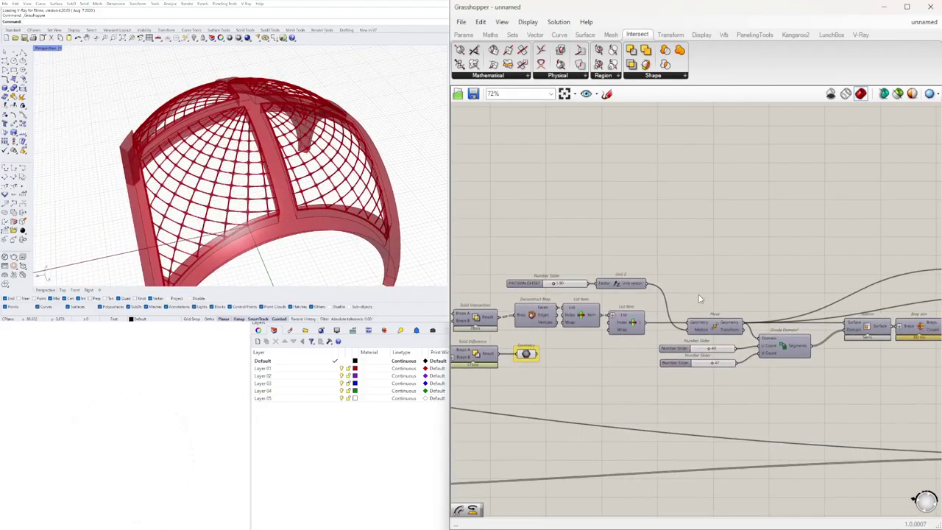
pyautogui.scroll(3, 636, 272)
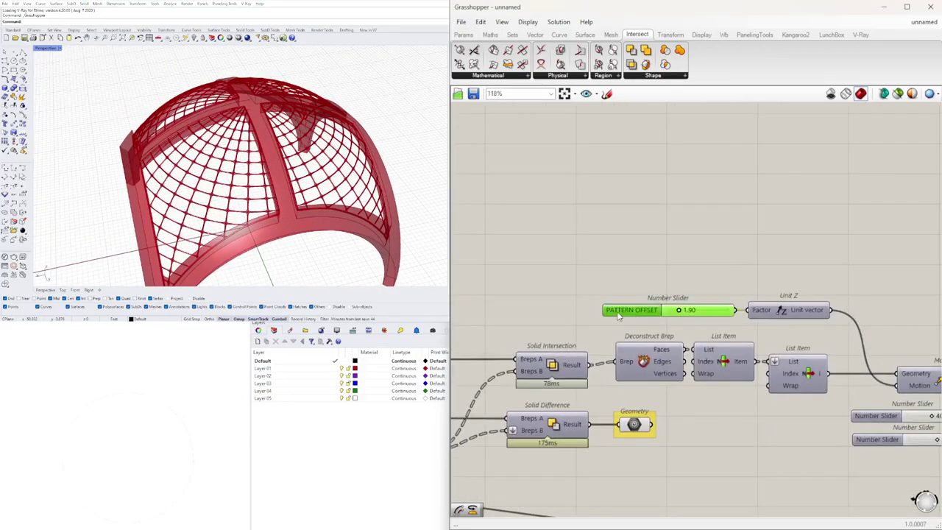
pyautogui.scroll(-2, 730, 330)
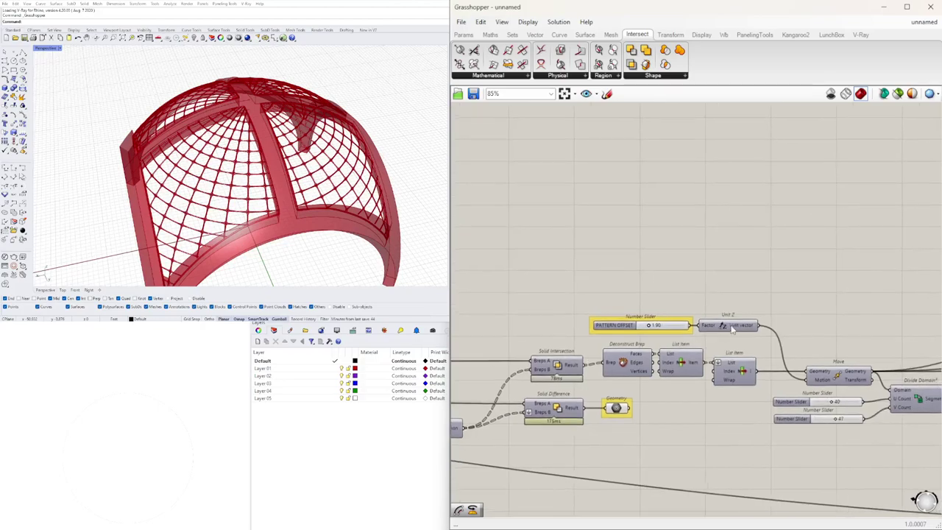
# Step: Set both the U Count and V Count sliders of Divide Domain² to 20
pyautogui.scroll(3, 674, 383)
pyautogui.scroll(3, 629, 377)
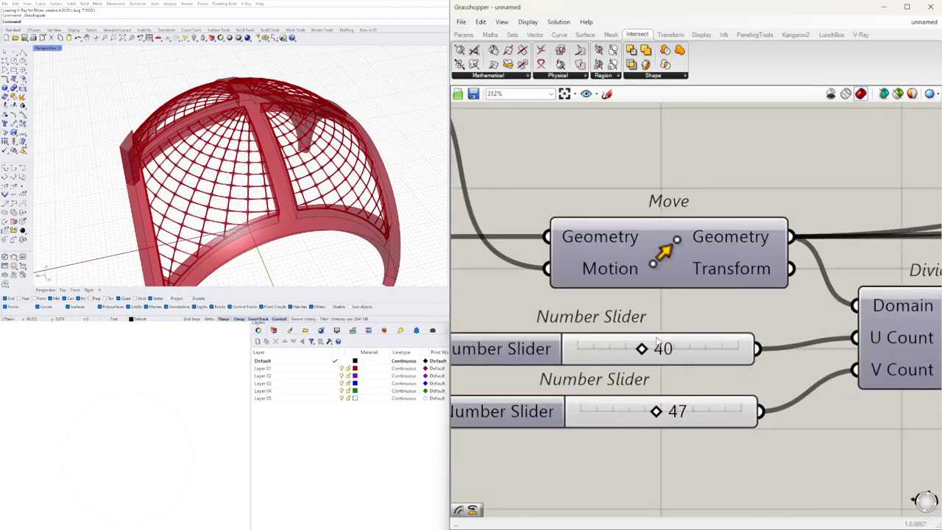
pyautogui.doubleClick(658, 348)
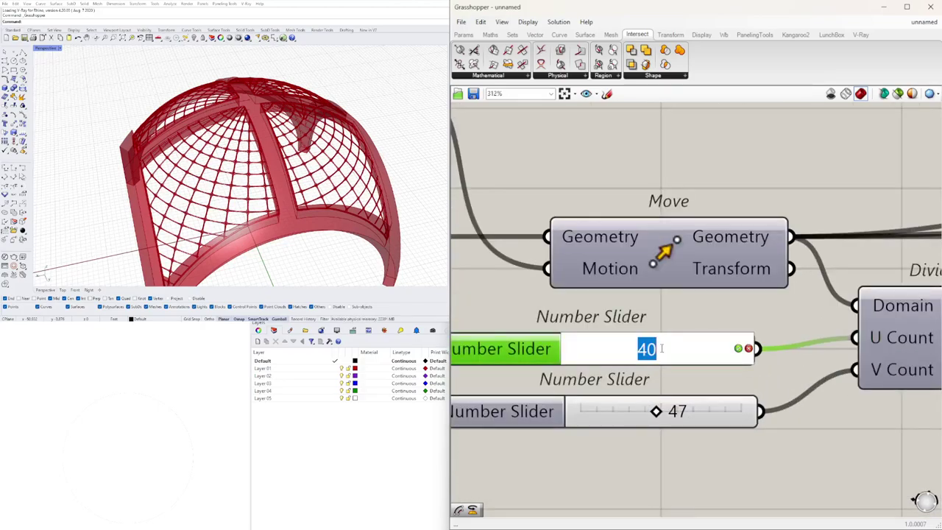
pyautogui.press('Return')
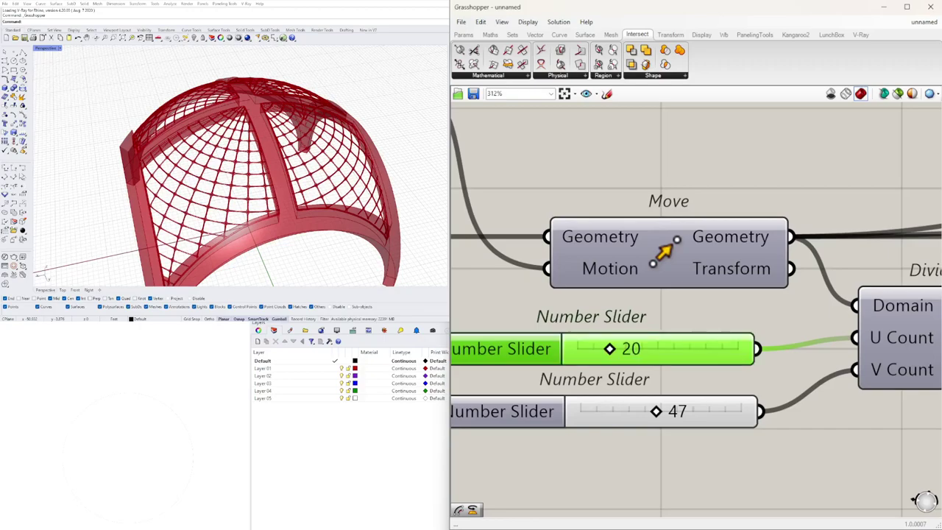
pyautogui.doubleClick(677, 414)
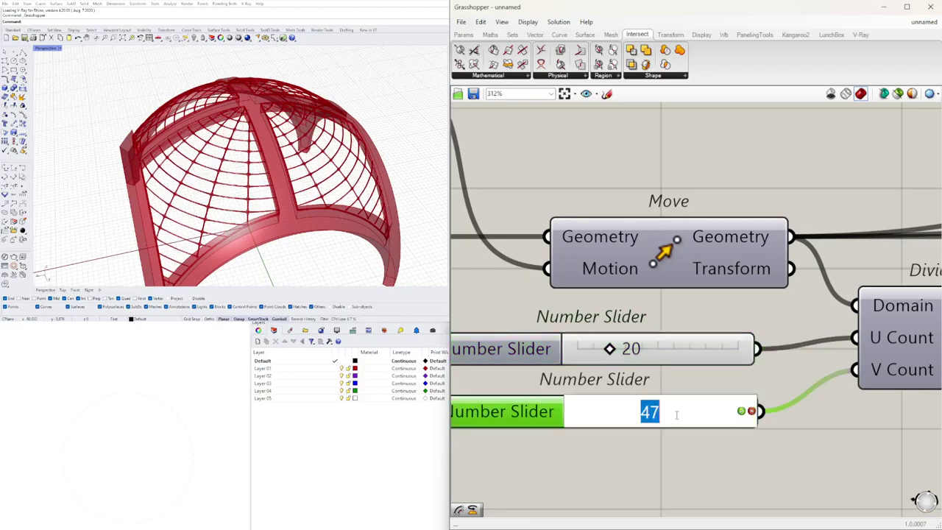
pyautogui.write('20')
pyautogui.press('Return')
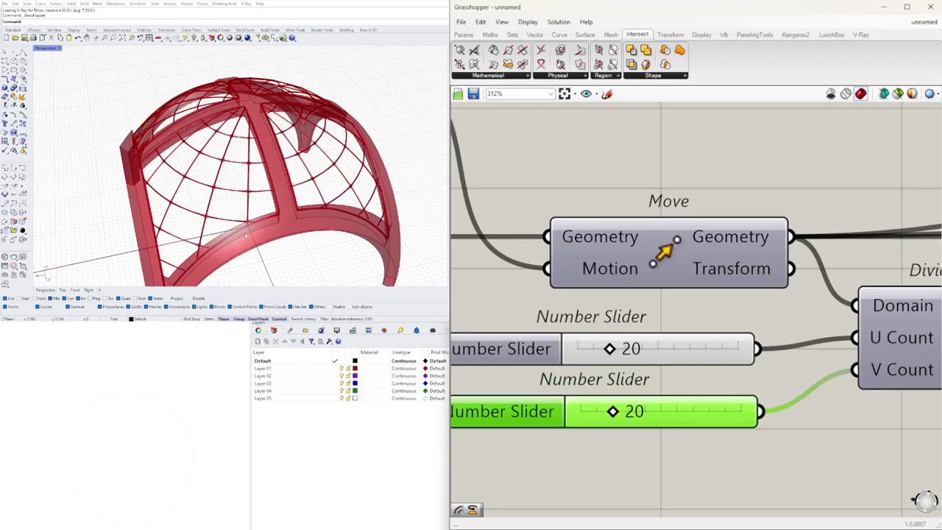
# Step: Examine the coarser piped grid and its joints with the arch frame from outside and up close
pyautogui.moveTo(285, 187); pyautogui.dragTo(254, 232, button='right')
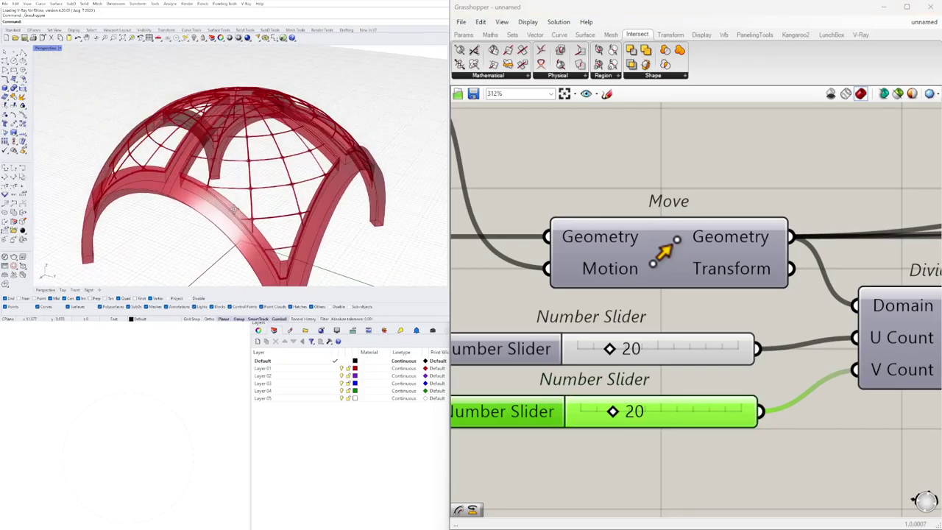
pyautogui.scroll(6, 262, 135)
pyautogui.scroll(5, 280, 74)
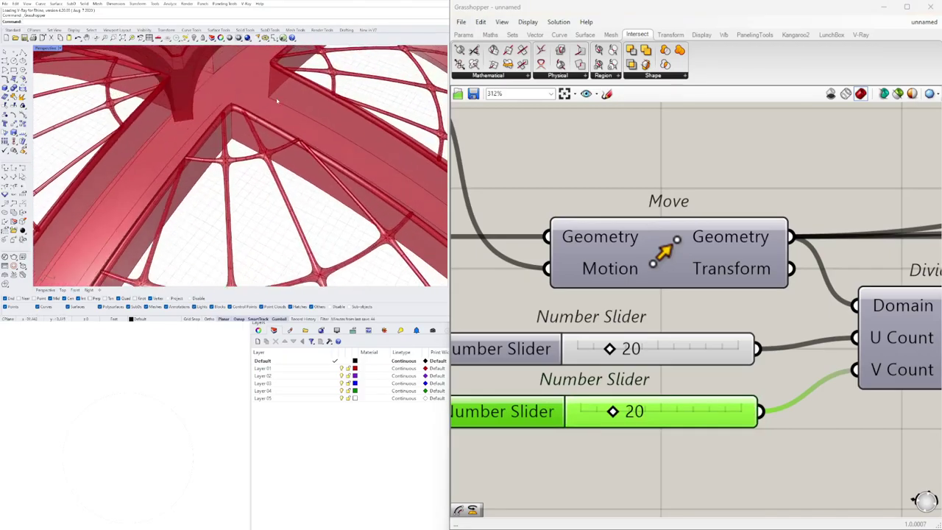
pyautogui.scroll(-6, 254, 160)
pyautogui.moveTo(262, 182)
pyautogui.mouseDown(button='right')
pyautogui.moveTo(242, 151)
pyautogui.moveTo(270, 192)
pyautogui.moveTo(258, 240)
pyautogui.moveTo(282, 189)
pyautogui.moveTo(243, 218)
pyautogui.moveTo(258, 179)
pyautogui.mouseUp(button='right')
pyautogui.scroll(-3, 270, 192)
pyautogui.scroll(5, 269, 190)
pyautogui.scroll(-5, 253, 155)
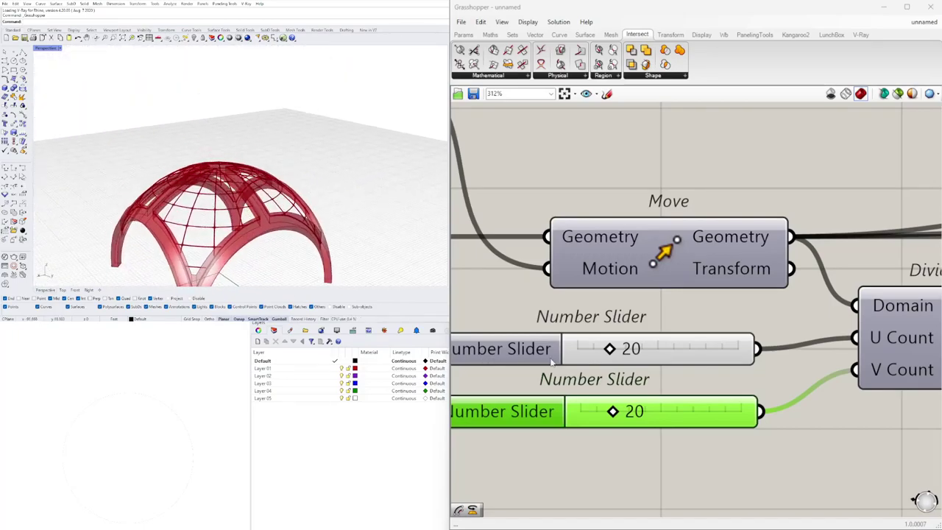
# Step: Try U Count values of 22 and 30 for Divide Domain² and compare the grid density on the model
pyautogui.doubleClick(628, 352)
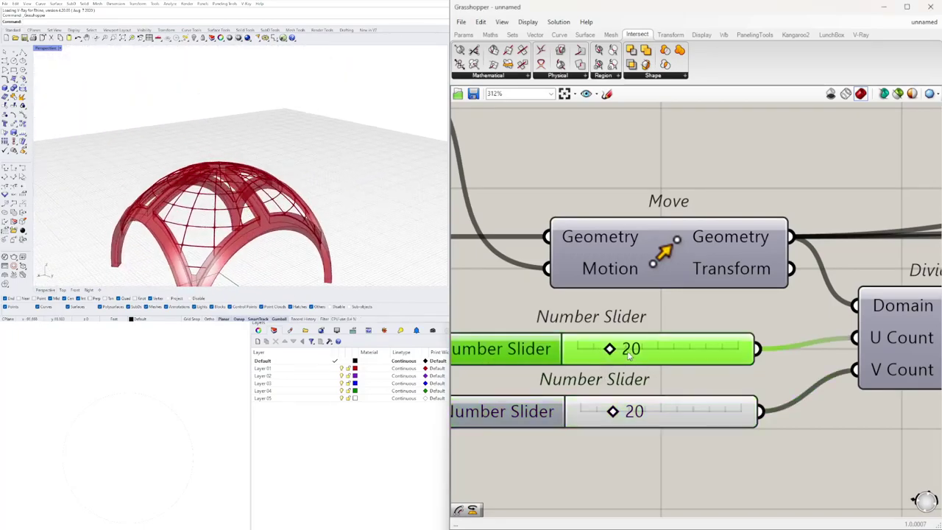
pyautogui.press('Return')
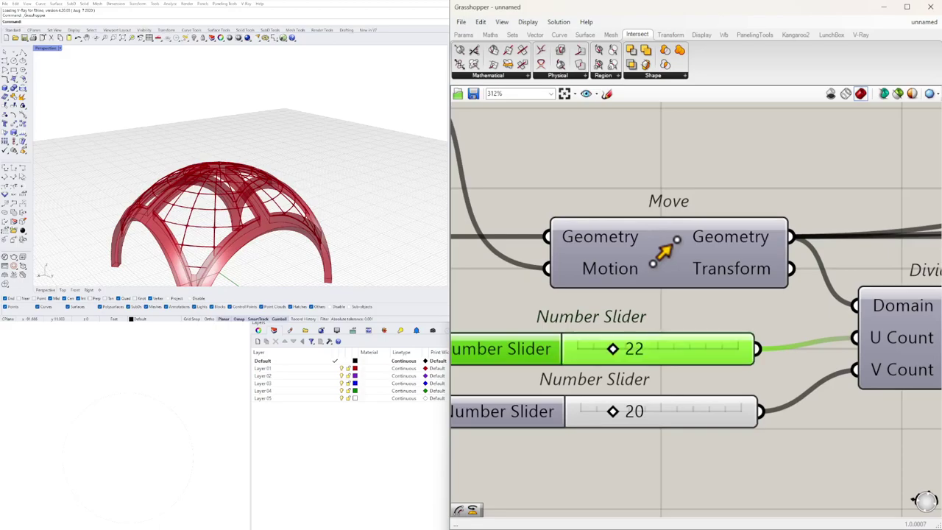
pyautogui.doubleClick(638, 354)
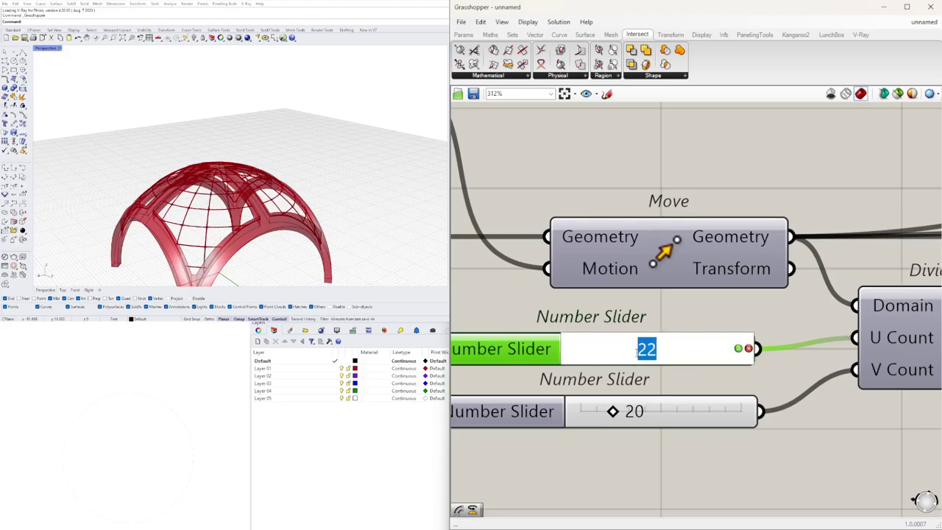
pyautogui.press('Return')
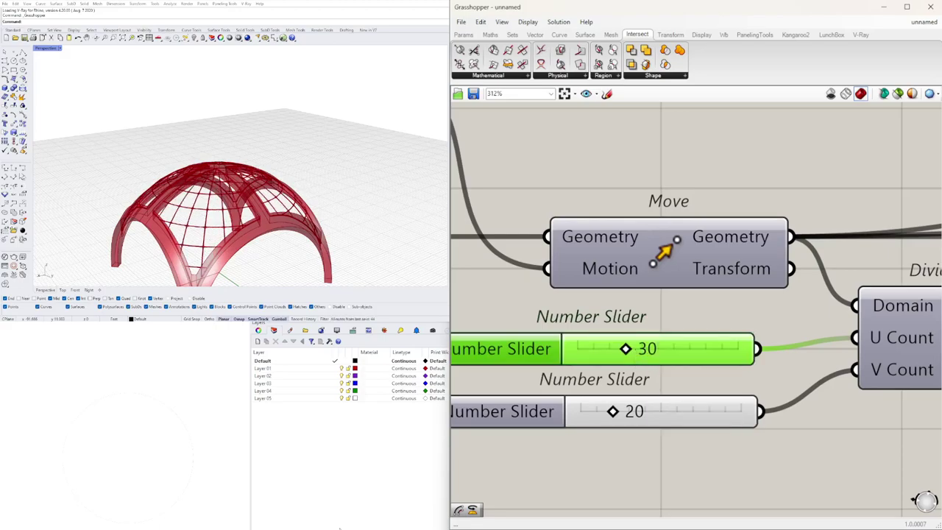
pyautogui.moveTo(210, 184); pyautogui.dragTo(117, 228, button='right')
pyautogui.scroll(-4, 270, 173)
pyautogui.moveTo(274, 176); pyautogui.dragTo(345, 224, button='right')
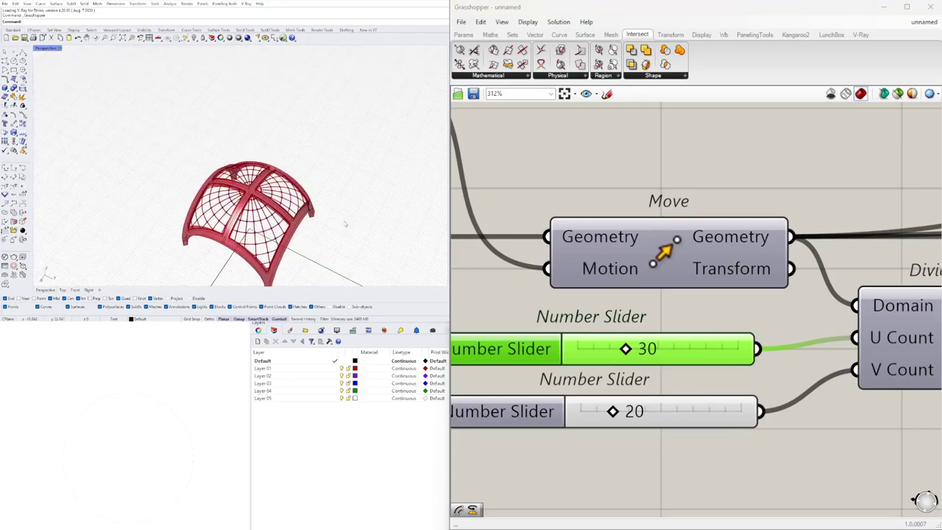
# Step: Set both Divide Domain² count sliders, U and V, to 24
pyautogui.doubleClick(648, 355)
pyautogui.write('24')
pyautogui.press('Return')
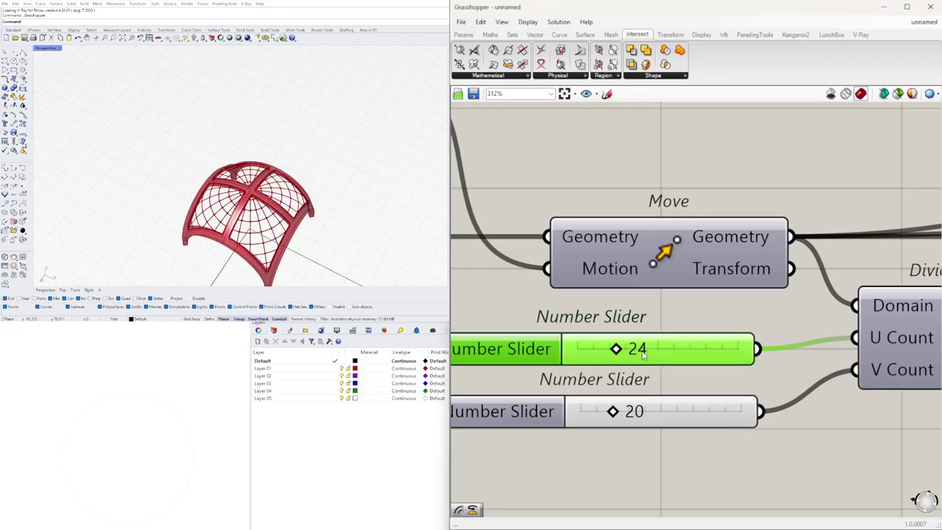
pyautogui.moveTo(353, 249); pyautogui.dragTo(317, 237, button='right')
pyautogui.doubleClick(635, 416)
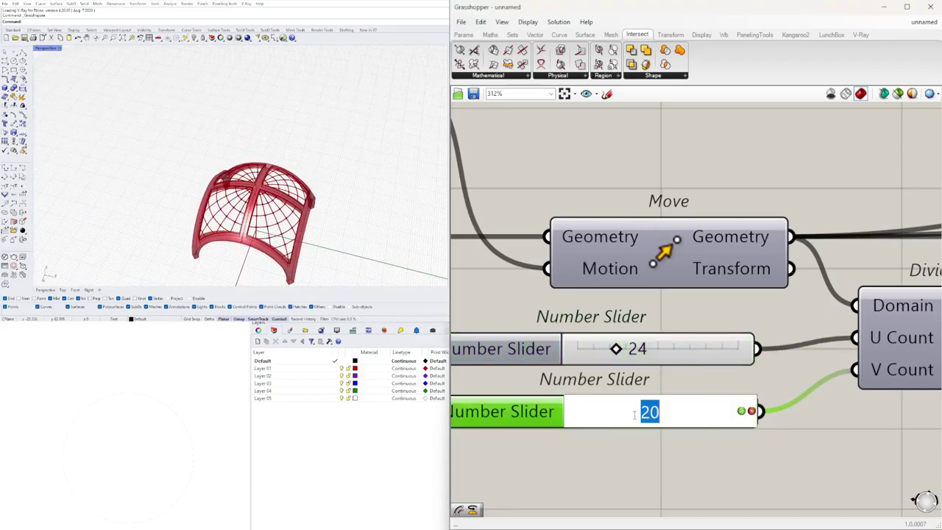
pyautogui.press('Return')
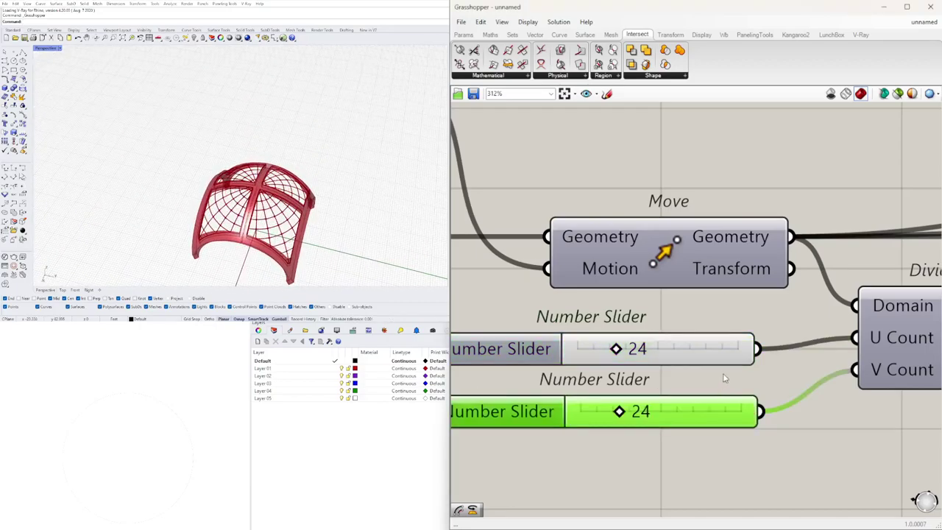
# Step: Connect the U Count slider to V Count as well and delete the redundant V Count slider
pyautogui.moveTo(740, 370); pyautogui.dragTo(659, 367, button='right')
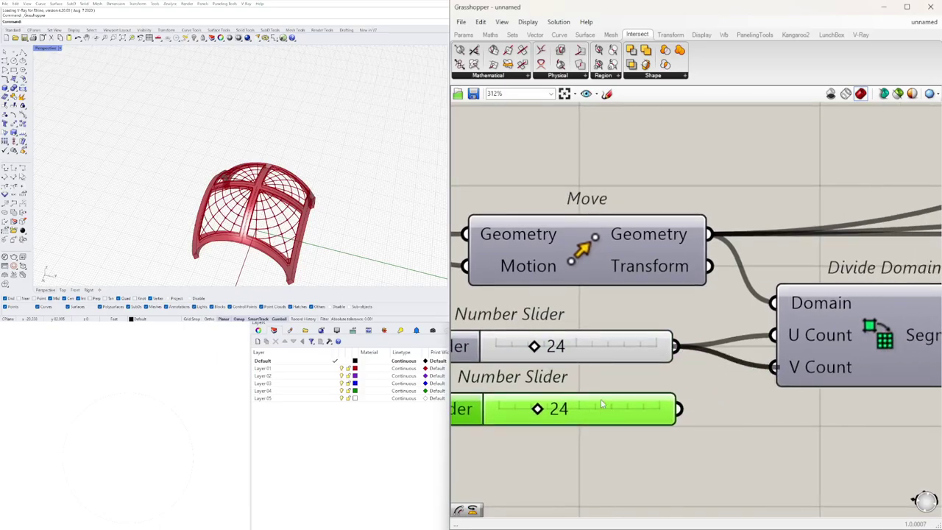
pyautogui.press('Delete')
# Step: Examine the piped grid against the arch frame from low, side and overhead angles and up close
pyautogui.moveTo(185, 226); pyautogui.dragTo(215, 175, button='right')
pyautogui.scroll(8, 259, 160)
pyautogui.moveTo(255, 140); pyautogui.dragTo(273, 193, button='right')
pyautogui.scroll(6, 266, 176)
pyautogui.scroll(-10, 267, 176)
pyautogui.scroll(3, 273, 193)
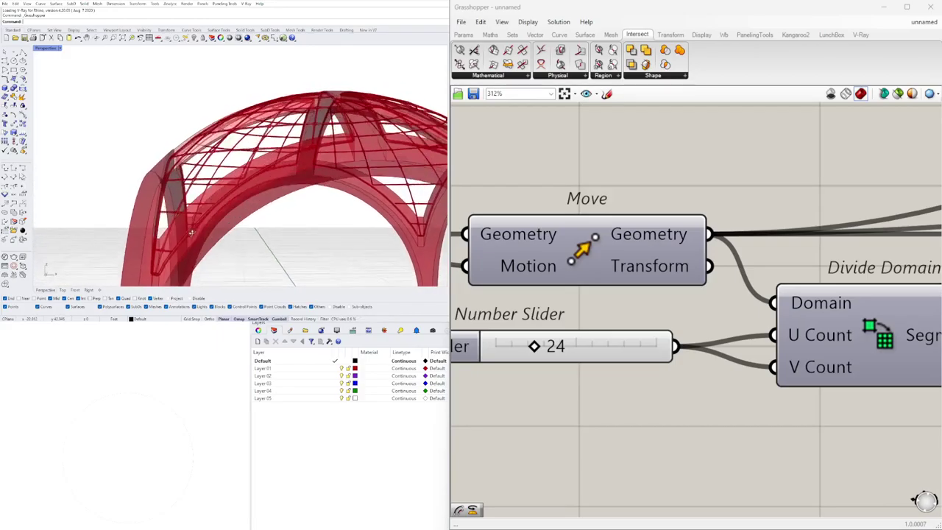
pyautogui.moveTo(252, 242); pyautogui.dragTo(297, 214, button='right')
pyautogui.scroll(4, 295, 243)
pyautogui.scroll(-7, 273, 228)
pyautogui.scroll(7, 272, 228)
pyautogui.scroll(-7, 297, 214)
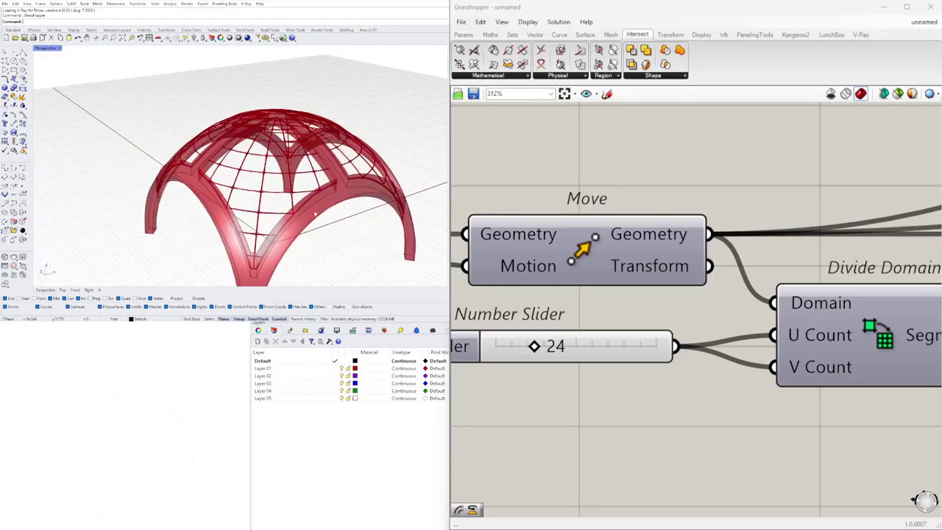
# Step: Set the shared U Count and V Count slider of Divide Domain² to 40
pyautogui.scroll(-6, 737, 254)
pyautogui.moveTo(853, 329); pyautogui.dragTo(697, 363, button='right')
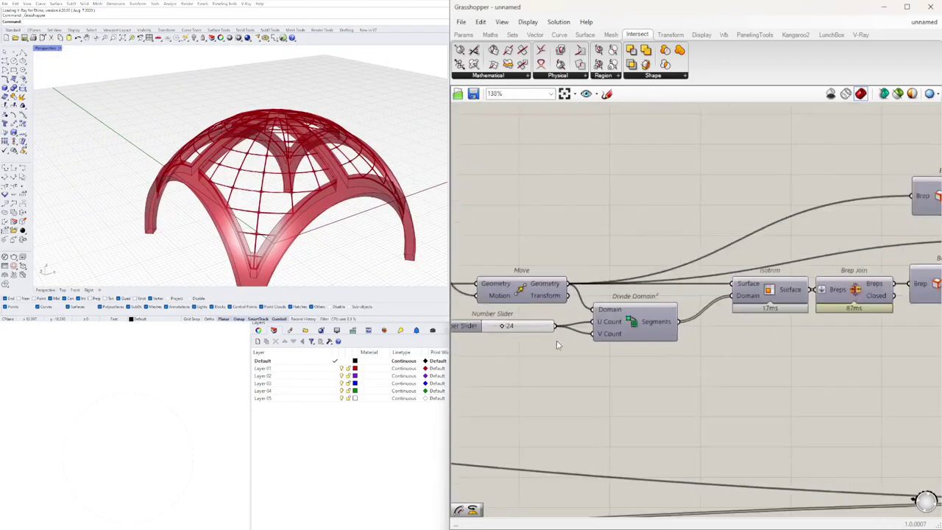
pyautogui.scroll(5, 537, 334)
pyautogui.moveTo(484, 319); pyautogui.dragTo(536, 327, button='right')
pyautogui.moveTo(528, 327); pyautogui.dragTo(526, 329)
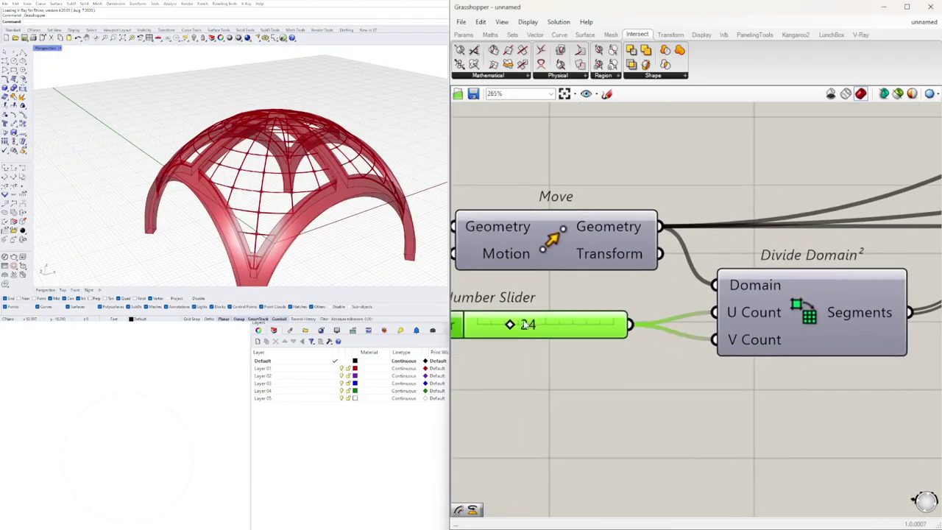
pyautogui.doubleClick(528, 322)
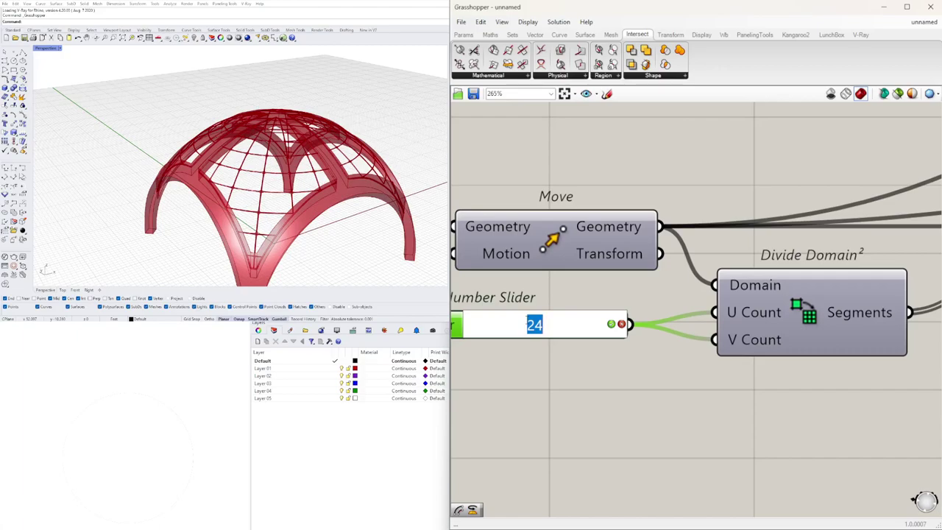
pyautogui.write('40')
pyautogui.press('Return')
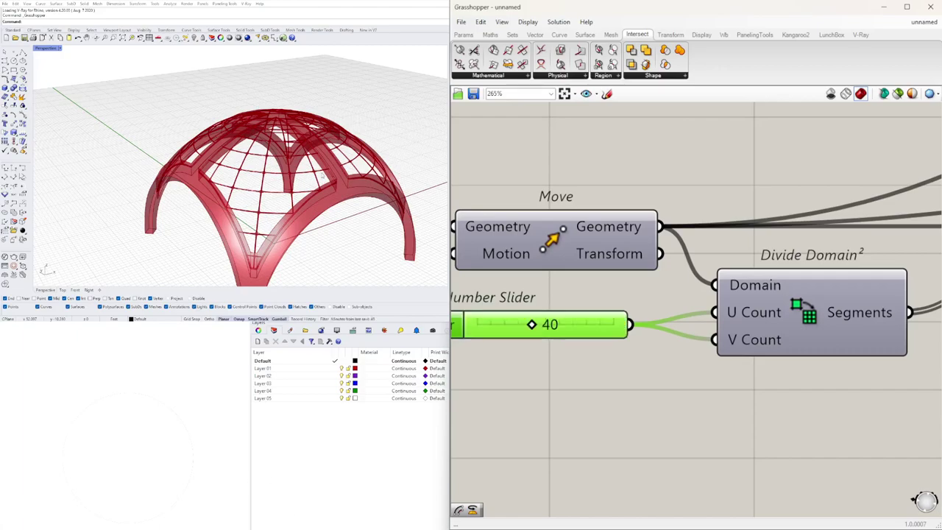
pyautogui.moveTo(322, 176); pyautogui.dragTo(313, 217, button='right')
pyautogui.scroll(6, 279, 109)
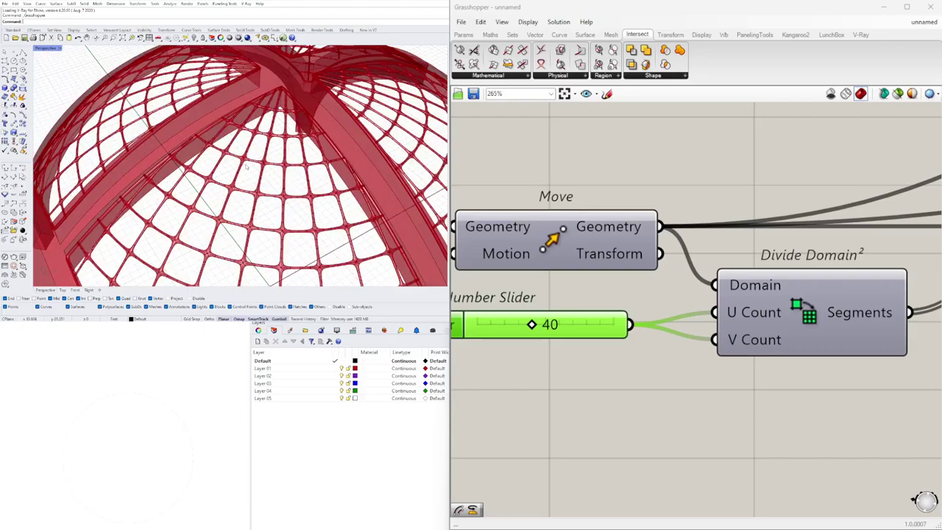
pyautogui.scroll(-3, 251, 164)
pyautogui.scroll(5, 254, 177)
pyautogui.moveTo(245, 202); pyautogui.dragTo(197, 158, button='right')
# Step: Turn on the previews of Brep | Curve and of the Curve parameter fed by the naked edges
pyautogui.scroll(-7, 762, 247)
pyautogui.moveTo(645, 329); pyautogui.dragTo(465, 316, button='right')
pyautogui.moveTo(742, 320); pyautogui.dragTo(575, 317, button='right')
pyautogui.scroll(3, 632, 273)
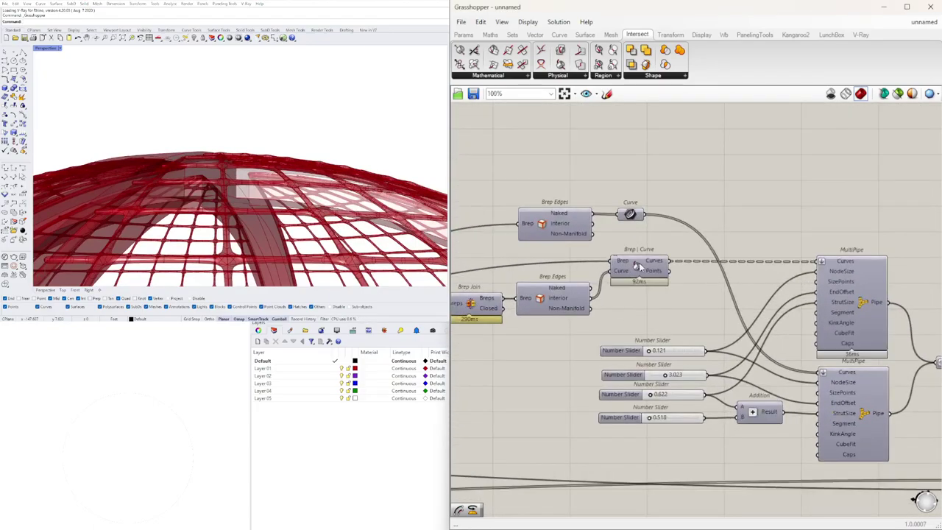
pyautogui.rightClick(638, 267)
pyautogui.click(667, 283)
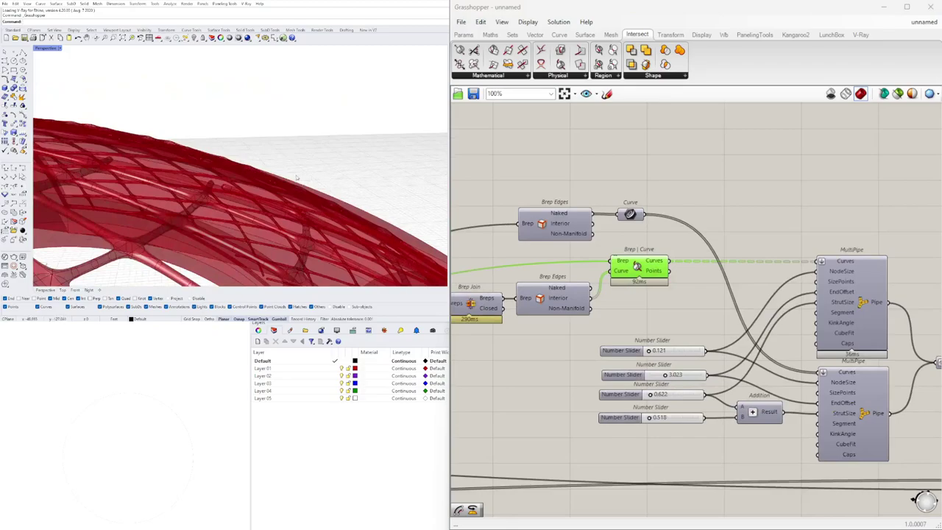
pyautogui.moveTo(234, 200); pyautogui.dragTo(254, 200, button='right')
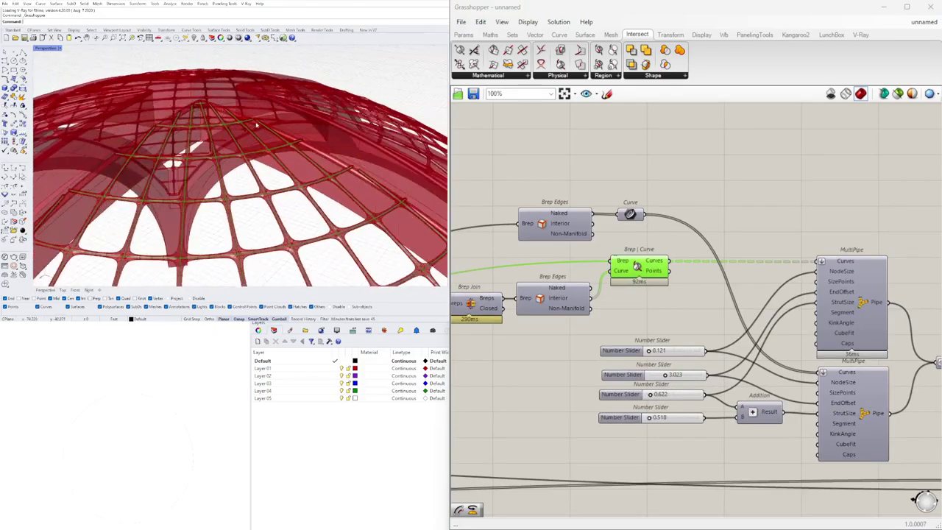
pyautogui.scroll(5, 254, 200)
pyautogui.rightClick(621, 217)
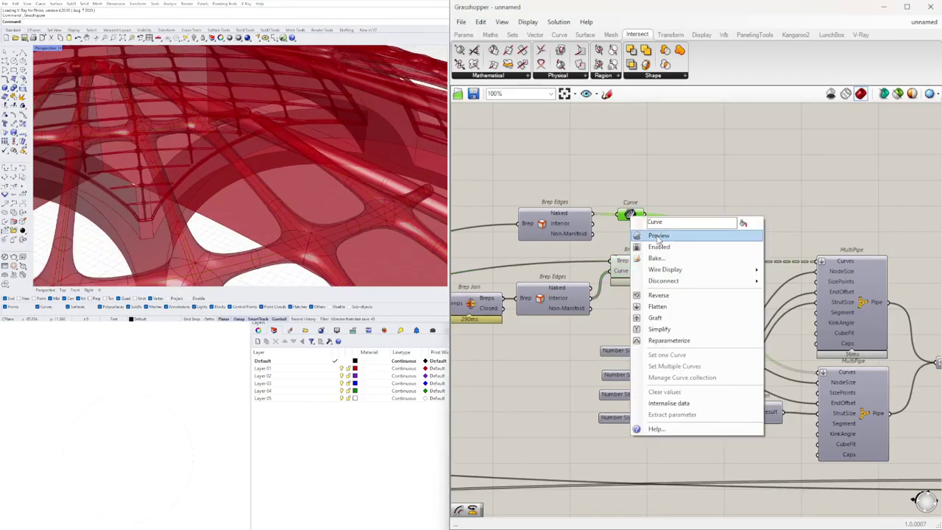
pyautogui.click(656, 236)
pyautogui.click(713, 195)
# Step: Delete the second MultiPipe fed by the naked edge curves, together with its Addition component and 0.518 slider
pyautogui.moveTo(728, 207); pyautogui.dragTo(670, 248, button='right')
pyautogui.scroll(-2, 670, 248)
pyautogui.scroll(2, 744, 380)
pyautogui.moveTo(725, 372); pyautogui.dragTo(666, 361)
pyautogui.scroll(-2, 666, 361)
pyautogui.click(763, 402)
pyautogui.moveTo(733, 378); pyautogui.dragTo(753, 390, button='right')
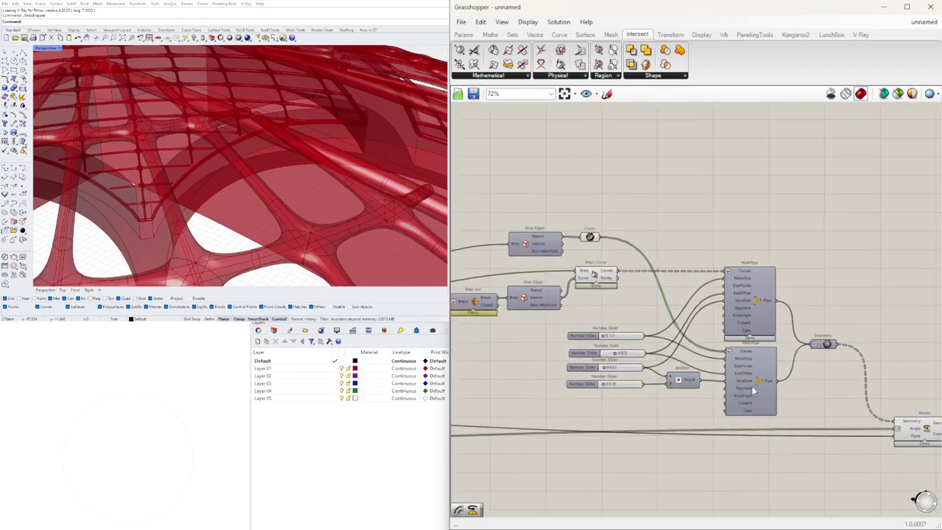
pyautogui.click(752, 388)
pyautogui.press('Delete')
pyautogui.click(693, 383)
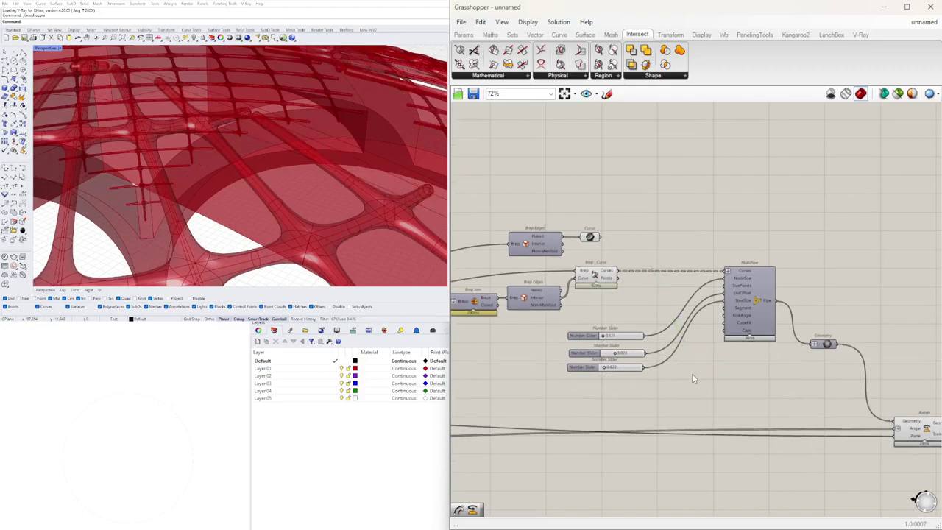
# Step: Add a Pipe component above the remaining MultiPipe and feed it the naked edge Curve parameter
pyautogui.doubleClick(706, 237)
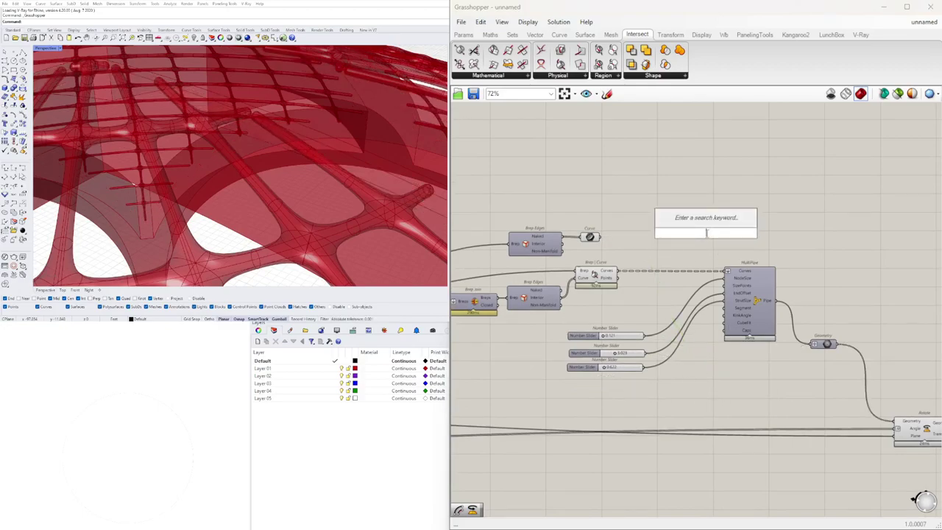
pyautogui.write('pi')
pyautogui.click(702, 209)
pyautogui.scroll(2, 622, 221)
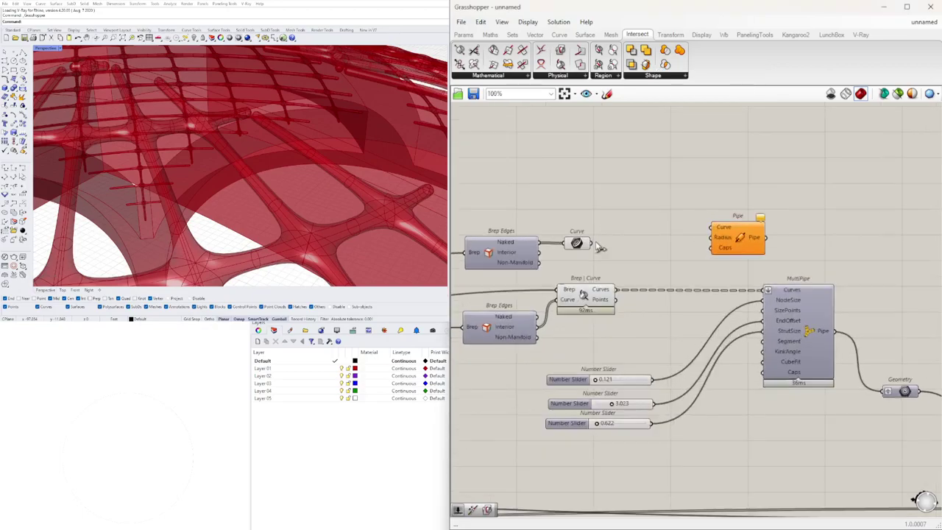
pyautogui.moveTo(692, 224); pyautogui.dragTo(807, 237)
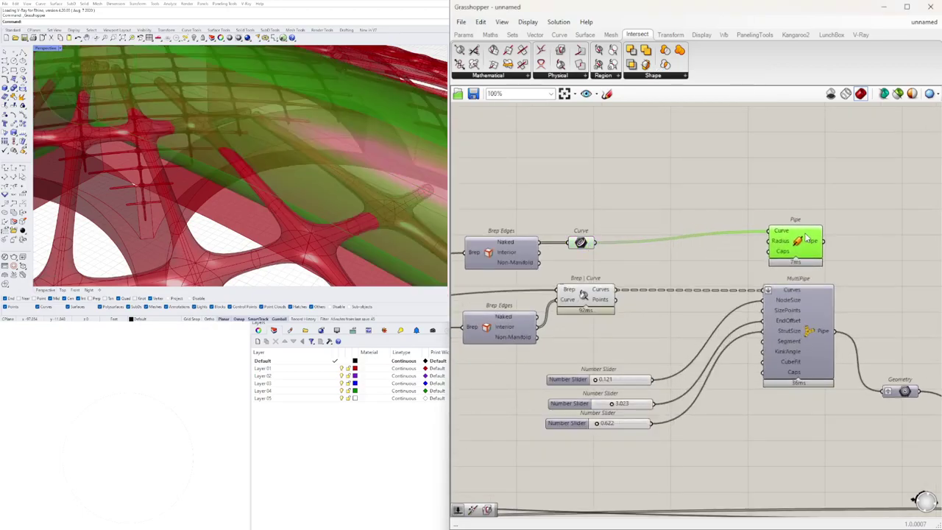
# Step: Try the 0.622 strut size slider as the Pipe's Radius
pyautogui.click(648, 405)
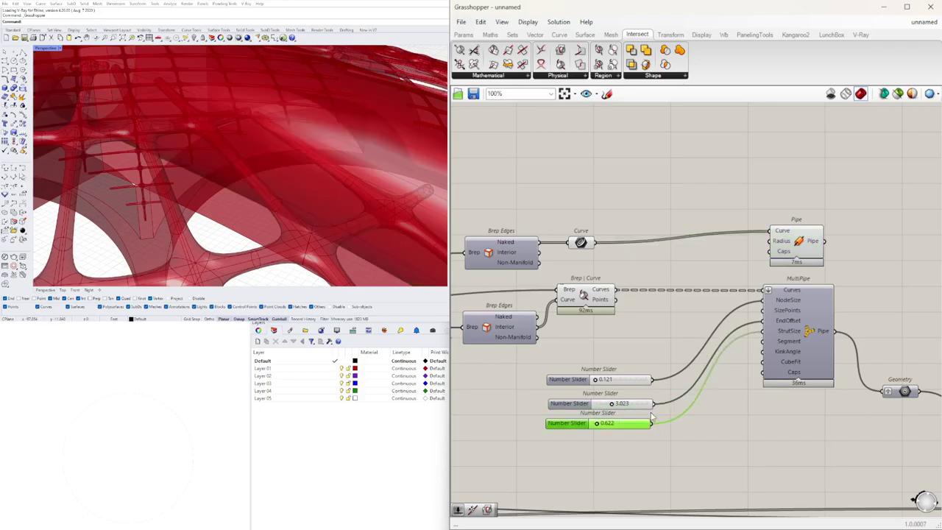
pyautogui.click(648, 404)
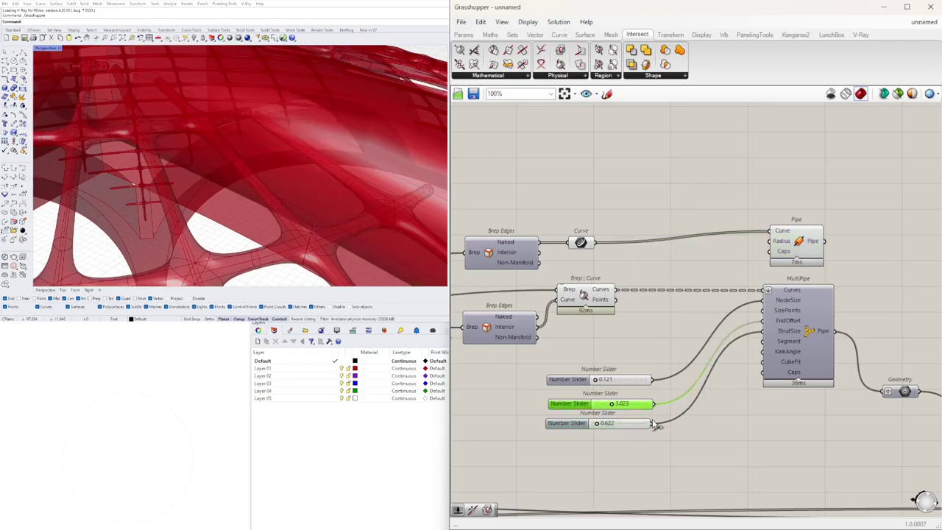
pyautogui.moveTo(729, 295); pyautogui.dragTo(801, 248)
# Step: Create a 0.15 number slider and connect it as the Pipe's Radius in place of the existing input
pyautogui.doubleClick(688, 199)
pyautogui.write('.15')
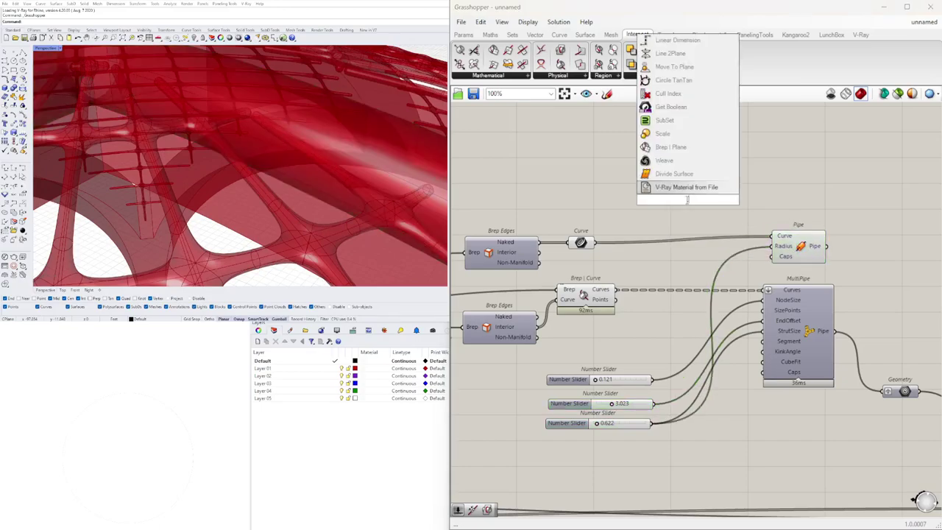
pyautogui.press('Return')
pyautogui.moveTo(773, 252); pyautogui.dragTo(773, 249)
pyautogui.moveTo(801, 247); pyautogui.dragTo(799, 254)
pyautogui.scroll(-5, 248, 140)
pyautogui.moveTo(248, 141); pyautogui.dragTo(351, 189, button='right')
pyautogui.scroll(-4, 256, 88)
pyautogui.scroll(-4, 210, 138)
pyautogui.scroll(5, 331, 160)
pyautogui.scroll(5, 351, 188)
pyautogui.scroll(4, 789, 255)
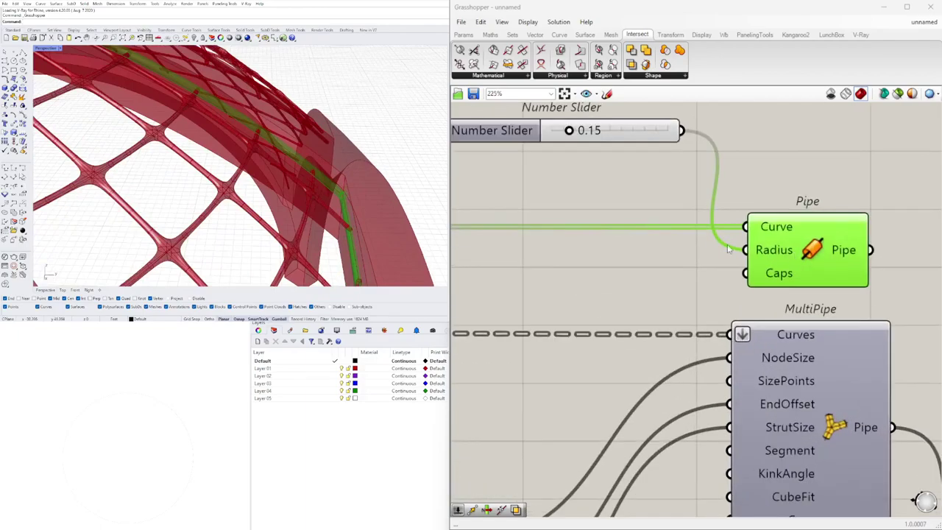
# Step: Insert Join Curves between the Curve parameter and Pipe, with its Curves input flattened
pyautogui.scroll(-3, 767, 252)
pyautogui.doubleClick(724, 249)
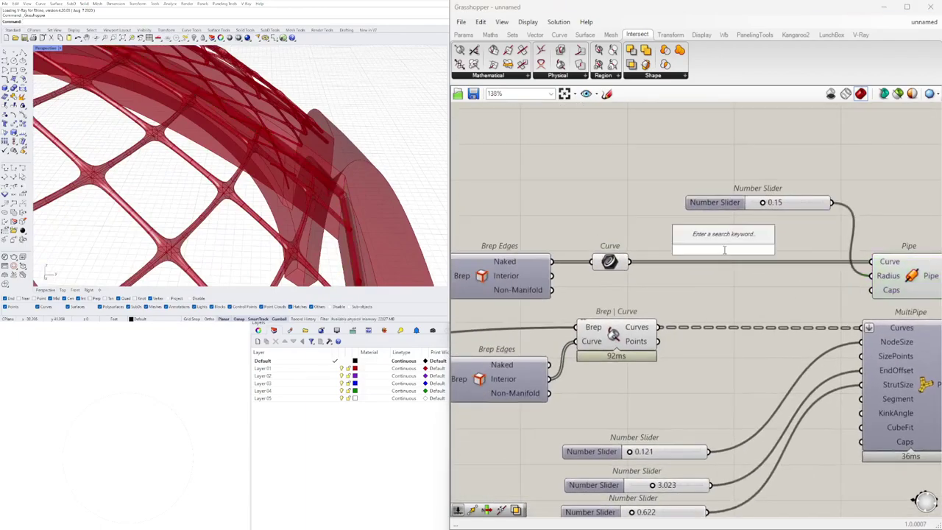
pyautogui.write('join')
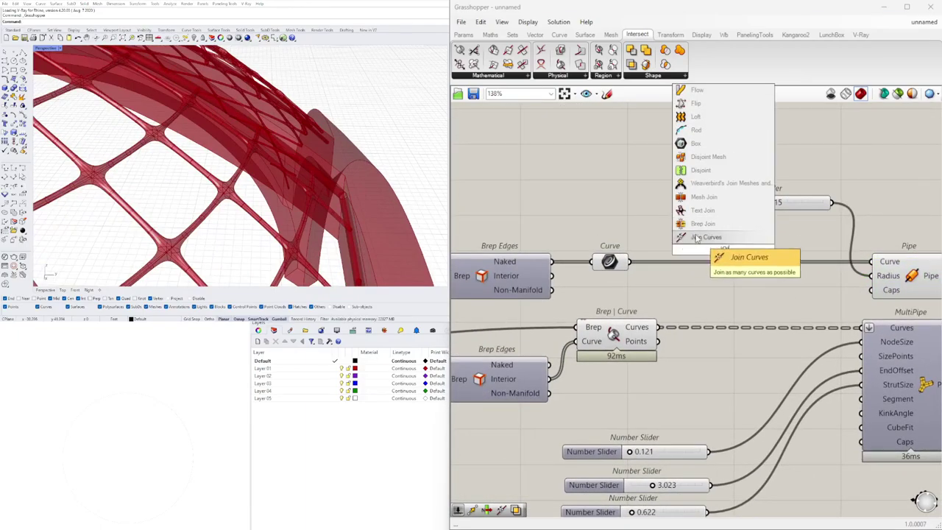
pyautogui.click(695, 236)
pyautogui.rightClick(695, 244)
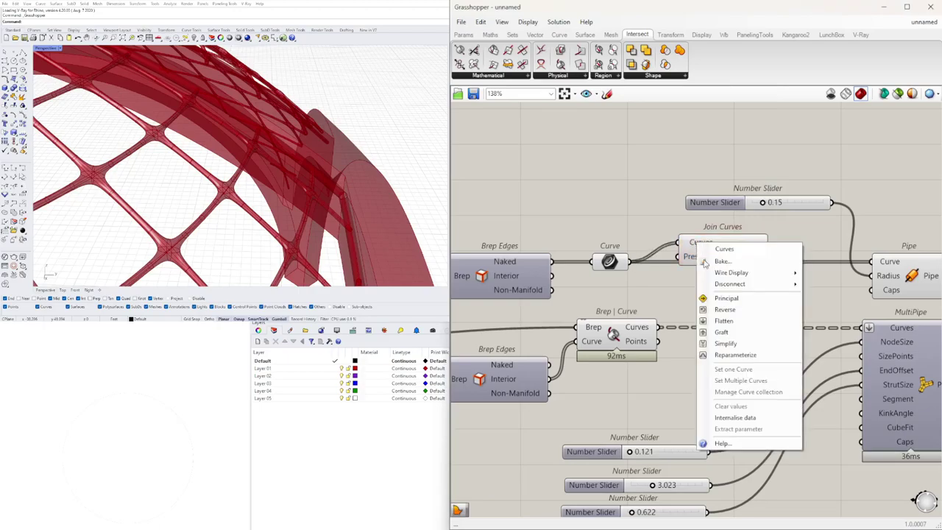
pyautogui.click(729, 328)
pyautogui.moveTo(772, 249); pyautogui.dragTo(873, 261)
pyautogui.moveTo(720, 252); pyautogui.dragTo(707, 272)
pyautogui.click(741, 237)
# Step: Hide the previews of the Curve parameter and Join Curves
pyautogui.scroll(-3, 741, 237)
pyautogui.scroll(-1, 755, 247)
pyautogui.moveTo(755, 246); pyautogui.dragTo(712, 253, button='right')
pyautogui.moveTo(618, 285); pyautogui.dragTo(741, 241)
pyautogui.middleClick(645, 248)
pyautogui.click(668, 227)
pyautogui.middleClick(701, 275)
pyautogui.click(726, 246)
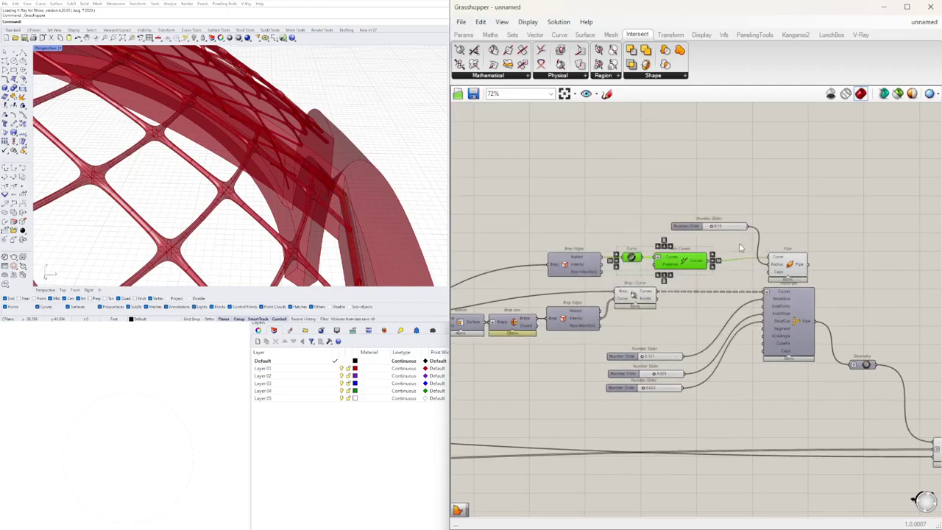
# Step: Move the Geometry parameter up beside the pipe components and merge the Pipe output into it alongside MultiPipe
pyautogui.moveTo(368, 166)
pyautogui.mouseDown(button='right')
pyautogui.moveTo(309, 159)
pyautogui.moveTo(268, 177)
pyautogui.moveTo(374, 176)
pyautogui.moveTo(368, 164)
pyautogui.moveTo(346, 170)
pyautogui.moveTo(360, 163)
pyautogui.mouseUp(button='right')
pyautogui.scroll(-6, 368, 164)
pyautogui.scroll(-1, 847, 315)
pyautogui.moveTo(846, 315); pyautogui.dragTo(721, 346, button='right')
pyautogui.scroll(2, 720, 346)
pyautogui.moveTo(758, 374); pyautogui.dragTo(653, 332, button='right')
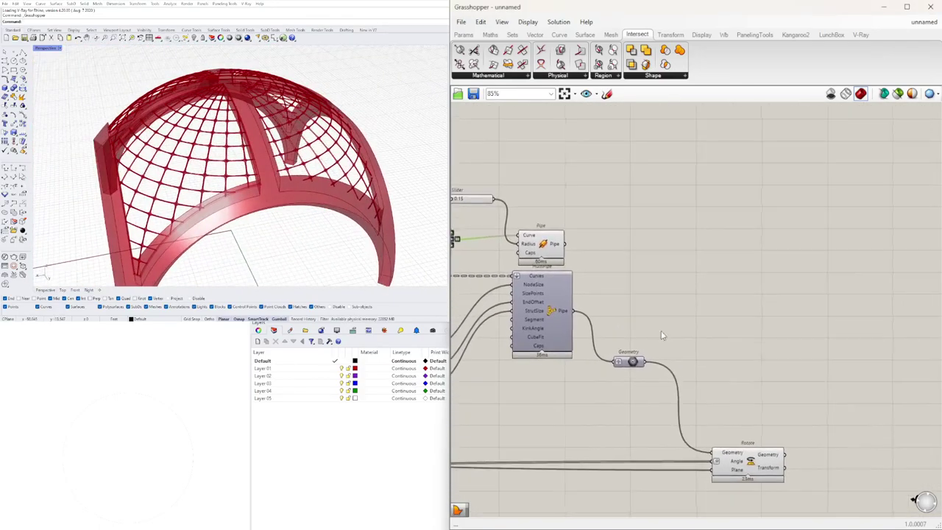
pyautogui.moveTo(632, 367); pyautogui.dragTo(637, 292)
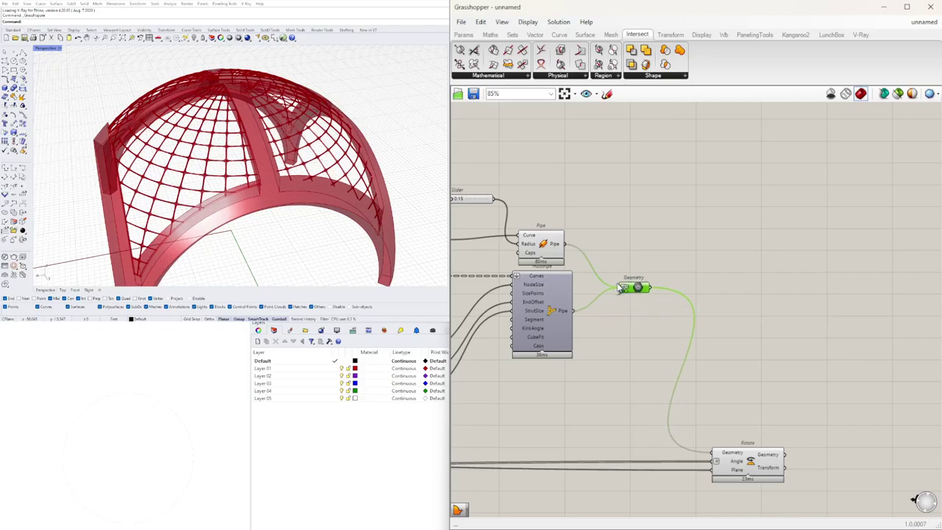
# Step: Hide the previews of Pipe and MultiPipe and reposition the Rotate component below the Geometry parameter
pyautogui.moveTo(515, 370); pyautogui.dragTo(658, 369, button='right')
pyautogui.moveTo(656, 389); pyautogui.dragTo(721, 217)
pyautogui.middleClick(673, 215)
pyautogui.click(702, 178)
pyautogui.moveTo(789, 231); pyautogui.dragTo(638, 188, button='right')
pyautogui.scroll(3, 323, 119)
pyautogui.moveTo(317, 169); pyautogui.dragTo(243, 210, button='right')
pyautogui.scroll(-2, 198, 154)
pyautogui.scroll(-3, 238, 211)
pyautogui.scroll(-4, 698, 336)
pyautogui.scroll(4, 706, 387)
pyautogui.moveTo(738, 379); pyautogui.dragTo(751, 367)
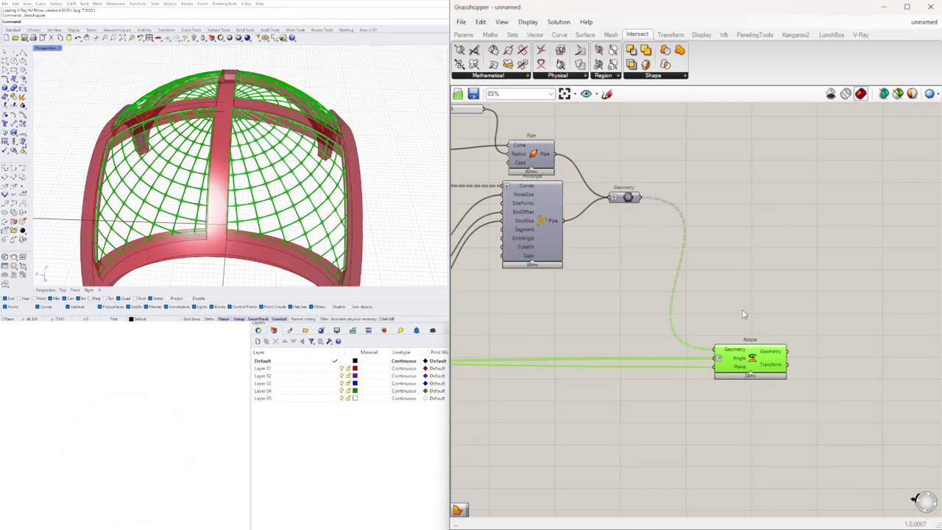
pyautogui.click(742, 312)
# Step: Insert a Relay between the count slider and Divide Domain², and move the slider away from it
pyautogui.scroll(-4, 725, 312)
pyautogui.moveTo(607, 311); pyautogui.dragTo(762, 304, button='right')
pyautogui.scroll(4, 580, 227)
pyautogui.scroll(-3, 680, 231)
pyautogui.moveTo(566, 292); pyautogui.dragTo(763, 304, button='right')
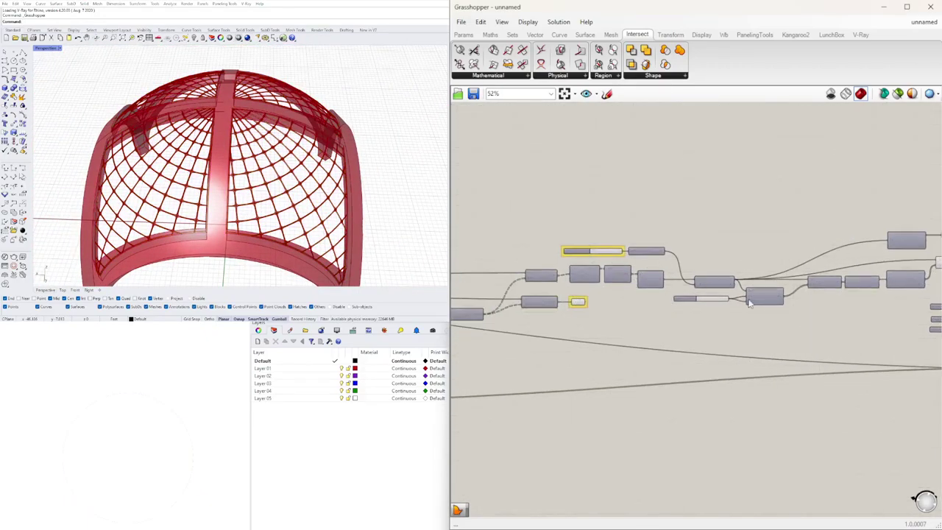
pyautogui.scroll(6, 712, 304)
pyautogui.scroll(1, 669, 300)
pyautogui.click(698, 329)
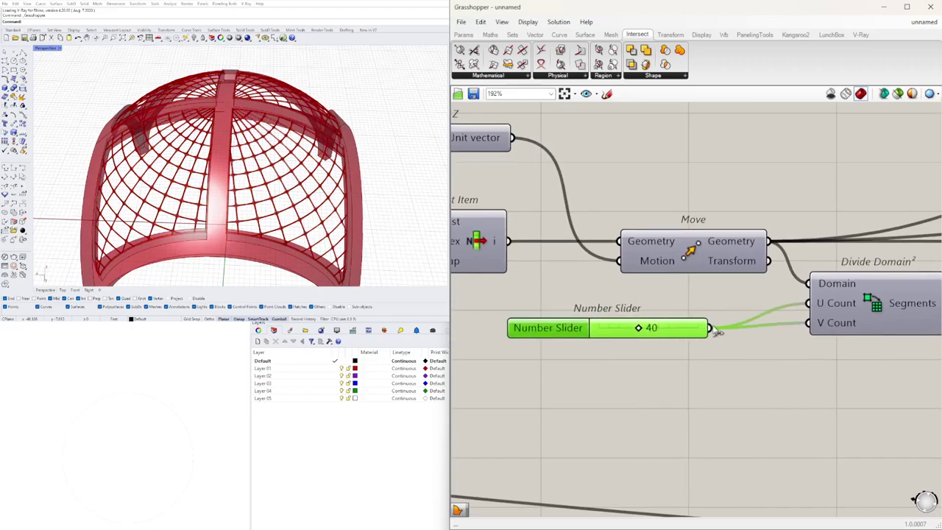
pyautogui.hotkey('ctrl', 'z')
pyautogui.moveTo(575, 332); pyautogui.dragTo(531, 332)
# Step: Rename the Divide Domain² count slider DIVISIONS and put it in a group
pyautogui.rightClick(532, 331)
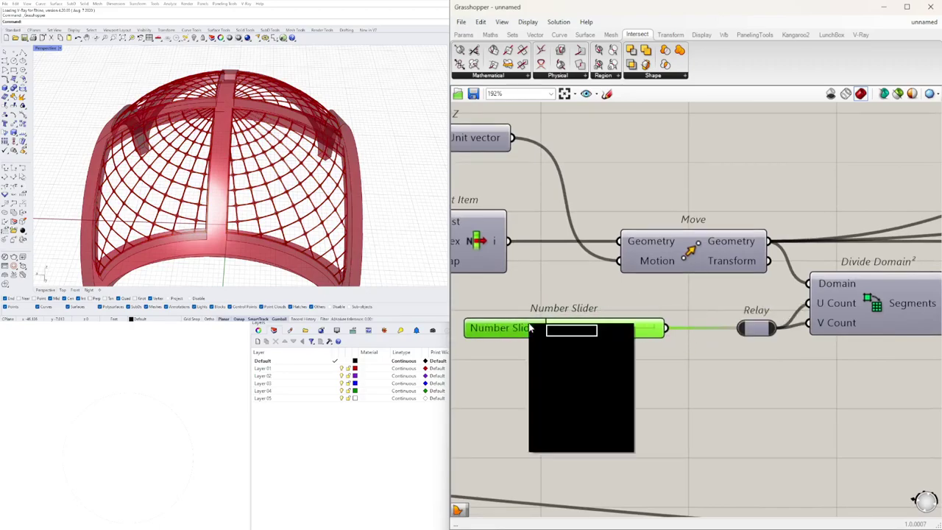
pyautogui.write('DIVISIONS')
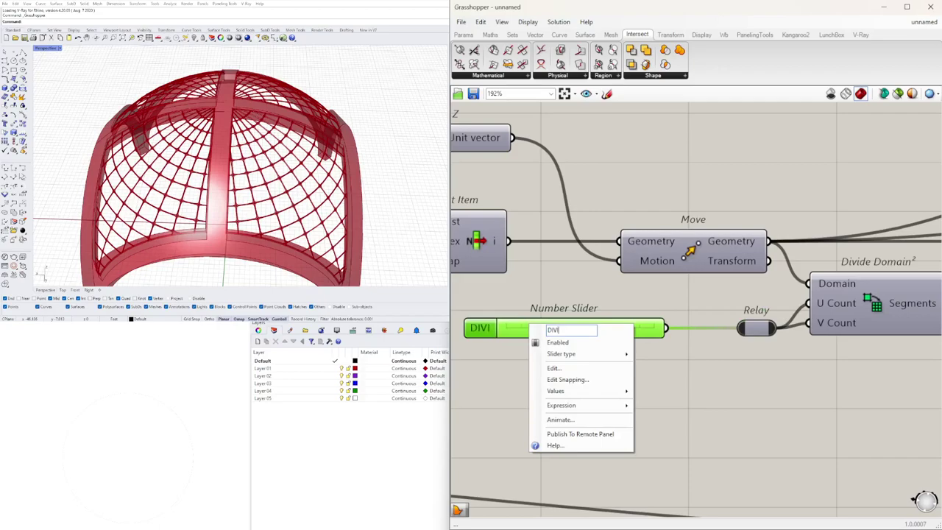
pyautogui.press('Return')
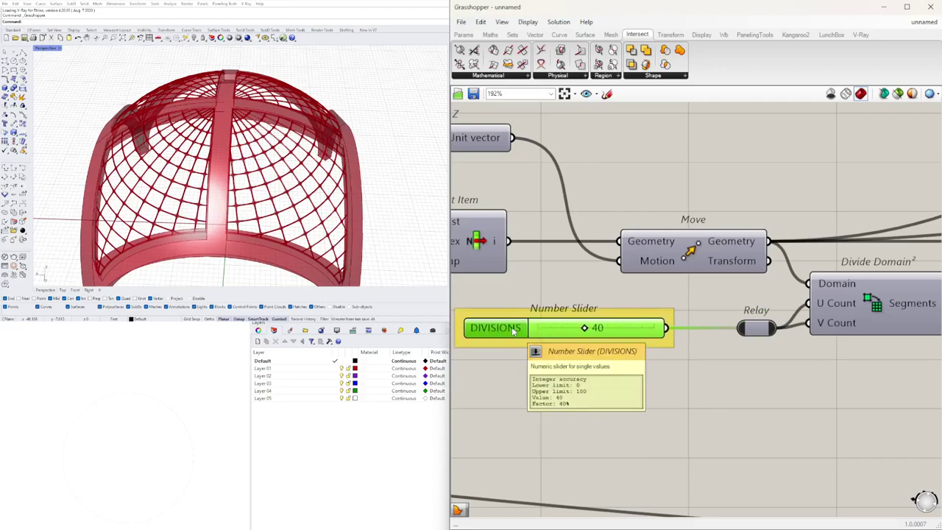
# Step: Move the 360 panel closer to the Division component it feeds
pyautogui.scroll(-3, 553, 395)
pyautogui.moveTo(574, 387); pyautogui.dragTo(857, 353, button='right')
pyautogui.scroll(-4, 707, 350)
pyautogui.moveTo(769, 357); pyautogui.dragTo(879, 337, button='right')
pyautogui.moveTo(731, 346); pyautogui.dragTo(867, 332, button='right')
pyautogui.scroll(5, 624, 369)
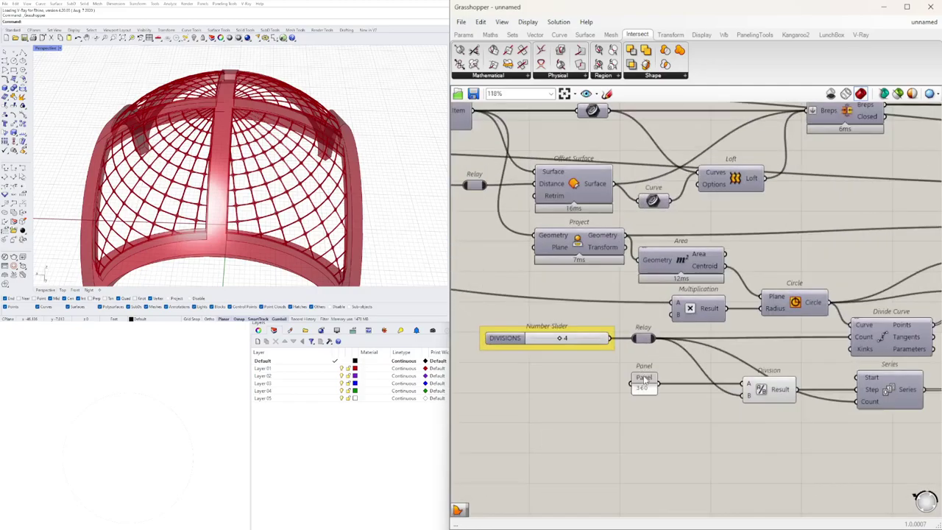
pyautogui.moveTo(644, 379); pyautogui.dragTo(686, 379)
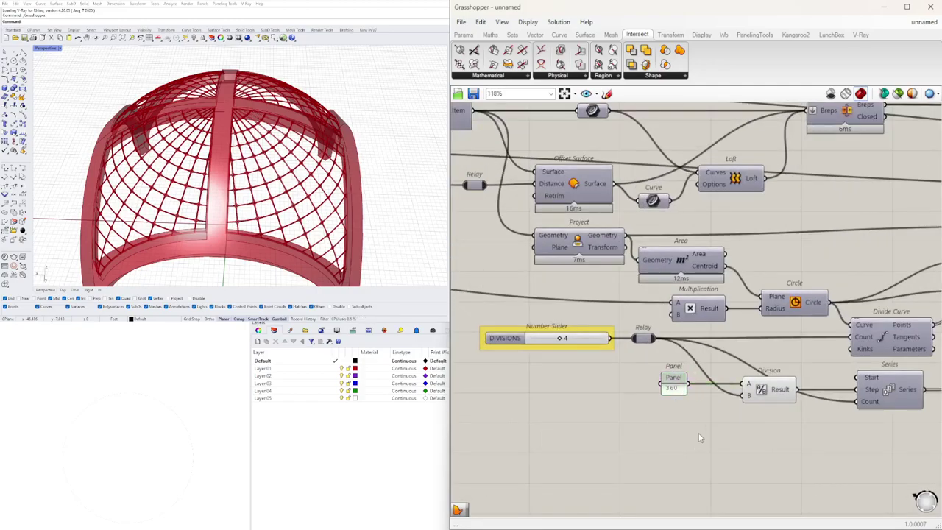
# Step: Shift the Brep | Curve component slightly away from Brep Edges and turn off its preview
pyautogui.scroll(-6, 700, 438)
pyautogui.moveTo(846, 380); pyautogui.dragTo(642, 326, button='right')
pyautogui.moveTo(876, 295); pyautogui.dragTo(641, 346, button='right')
pyautogui.scroll(6, 766, 326)
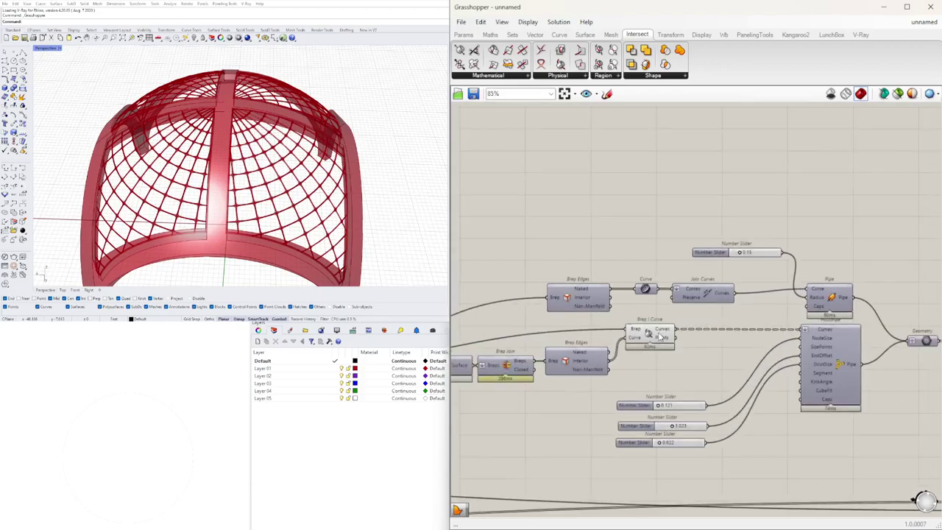
pyautogui.moveTo(660, 335); pyautogui.dragTo(666, 336)
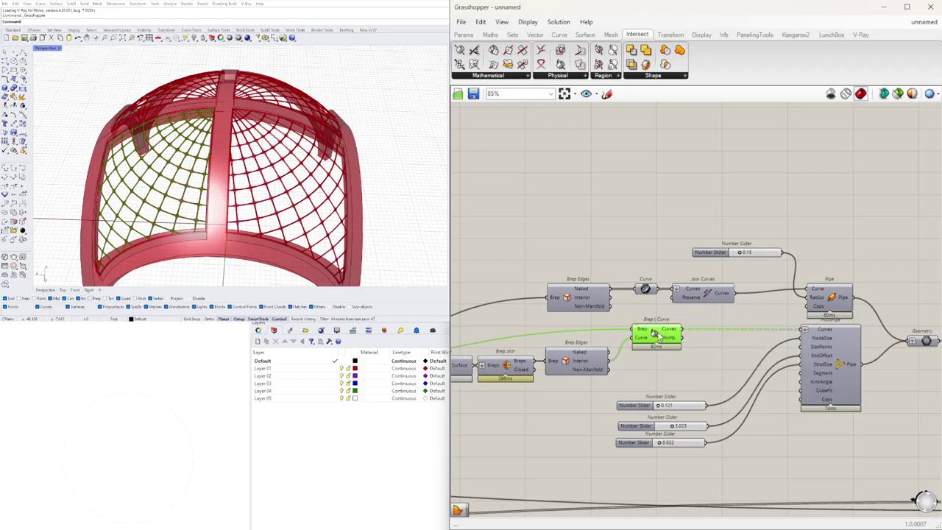
pyautogui.rightClick(661, 335)
pyautogui.click(683, 351)
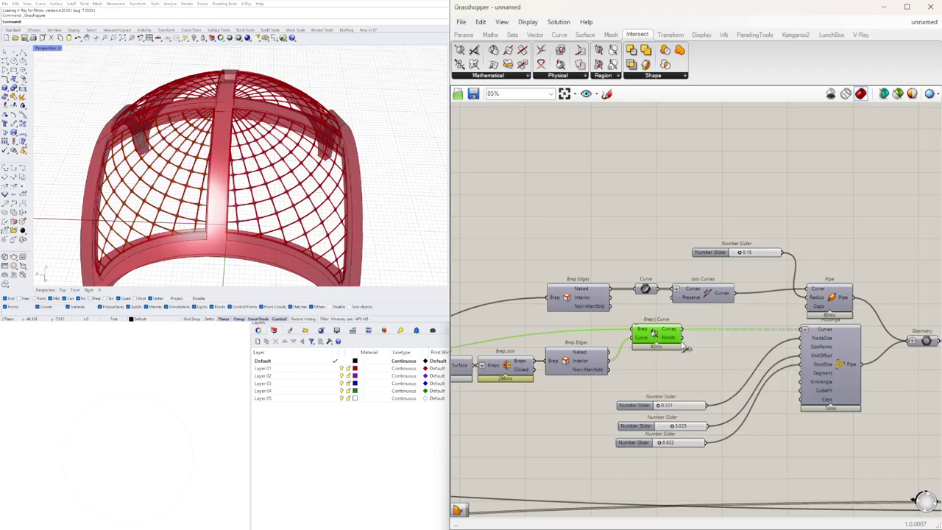
# Step: Move the 0.15 radius slider slightly away from the Pipe component it feeds
pyautogui.rightClick(654, 334)
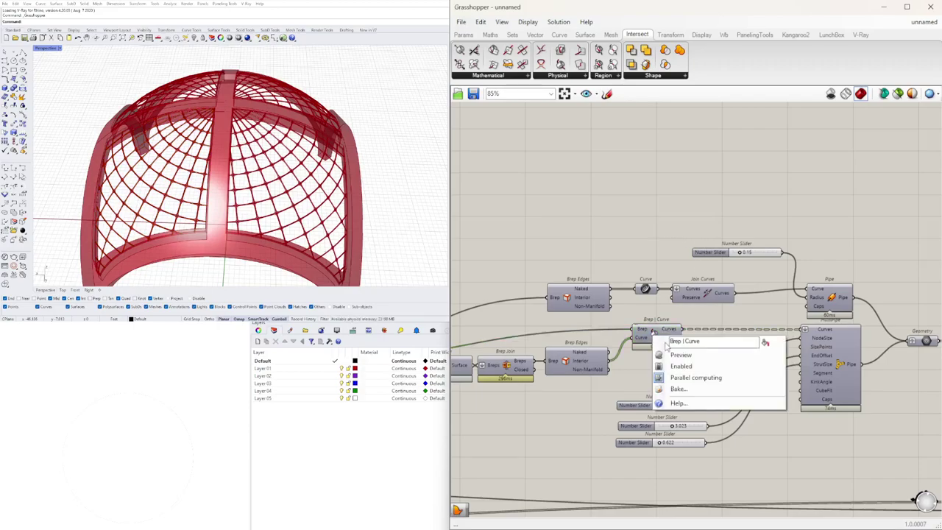
pyautogui.click(653, 231)
pyautogui.moveTo(711, 256); pyautogui.dragTo(679, 265)
pyautogui.moveTo(870, 258); pyautogui.dragTo(740, 259, button='right')
pyautogui.scroll(-2, 783, 306)
pyautogui.scroll(2, 844, 405)
pyautogui.click(896, 466)
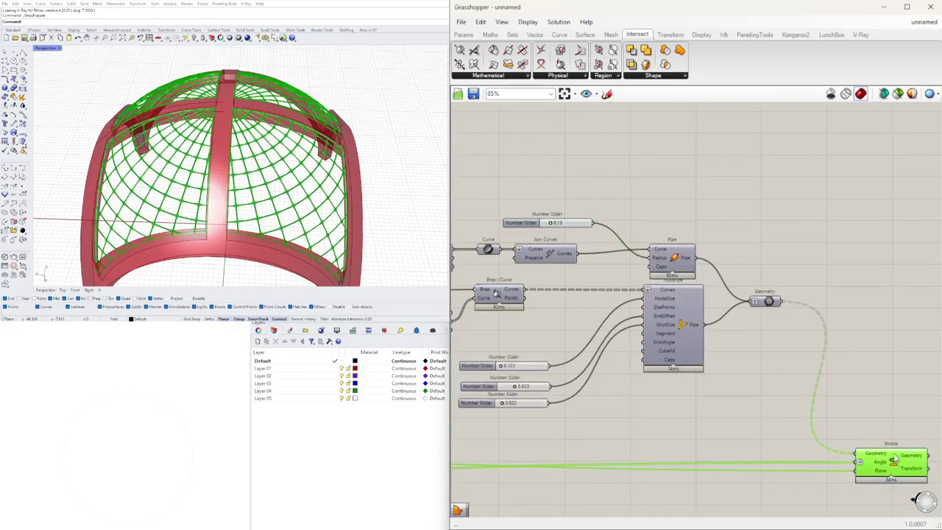
# Step: Insert a Relay between the radius slider and Pipe, and rename the slider FRAME SIZE1
pyautogui.scroll(3, 810, 266)
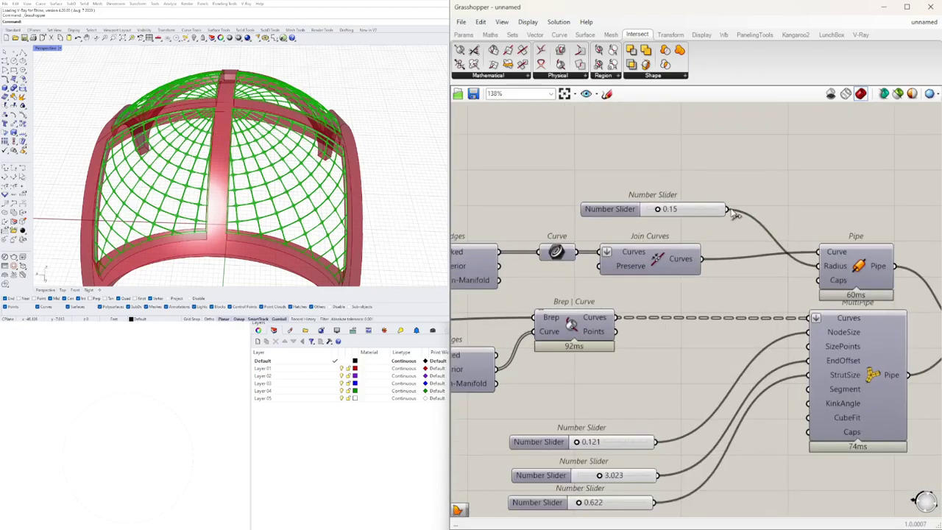
pyautogui.doubleClick(735, 213)
pyautogui.click(626, 210)
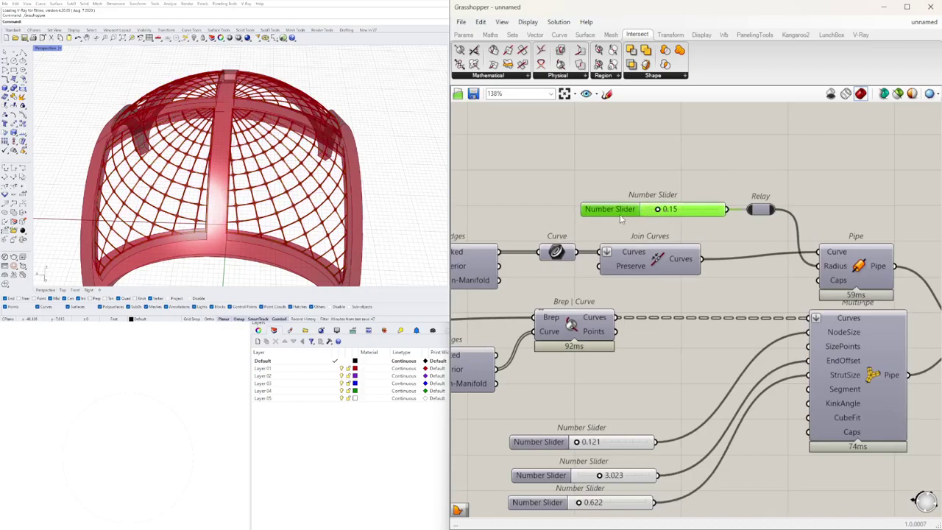
pyautogui.rightClick(620, 219)
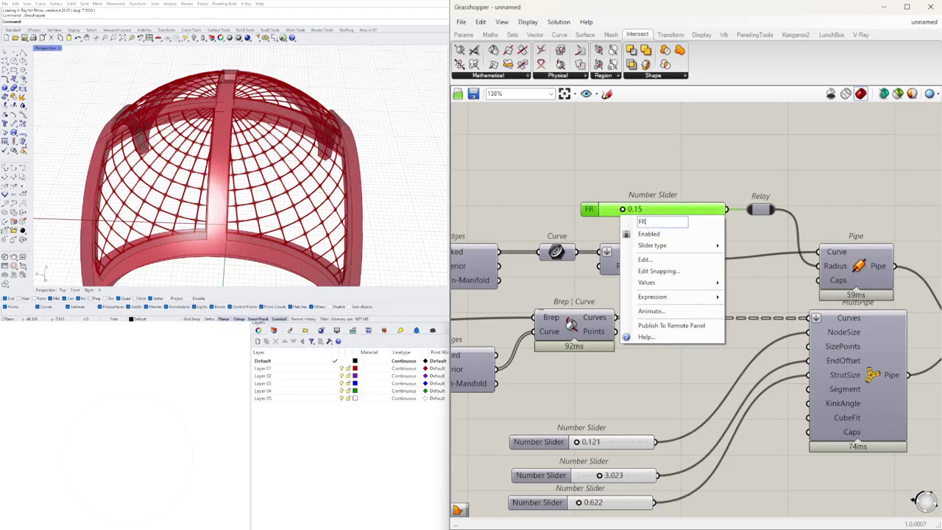
pyautogui.write('FRAME SIZE1')
pyautogui.press('Return')
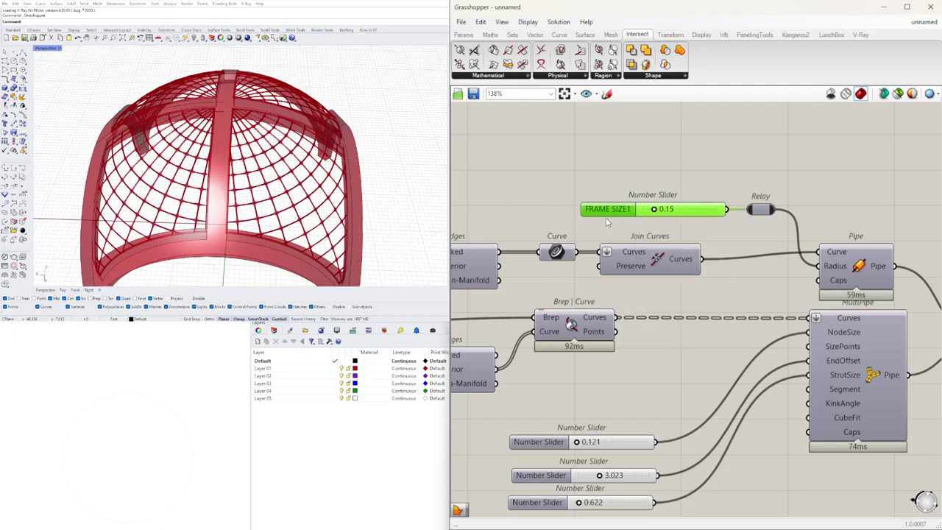
# Step: Rename the MultiPipe StrutSize slider PATTERN SIZE and the EndOffset slider PATTERN CONNECTION
pyautogui.moveTo(673, 363); pyautogui.dragTo(719, 325, button='right')
pyautogui.rightClick(585, 466)
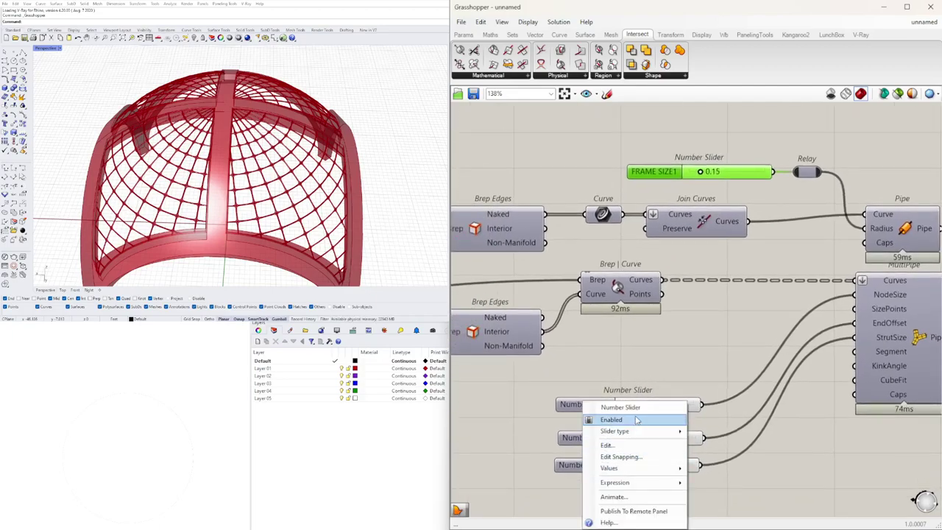
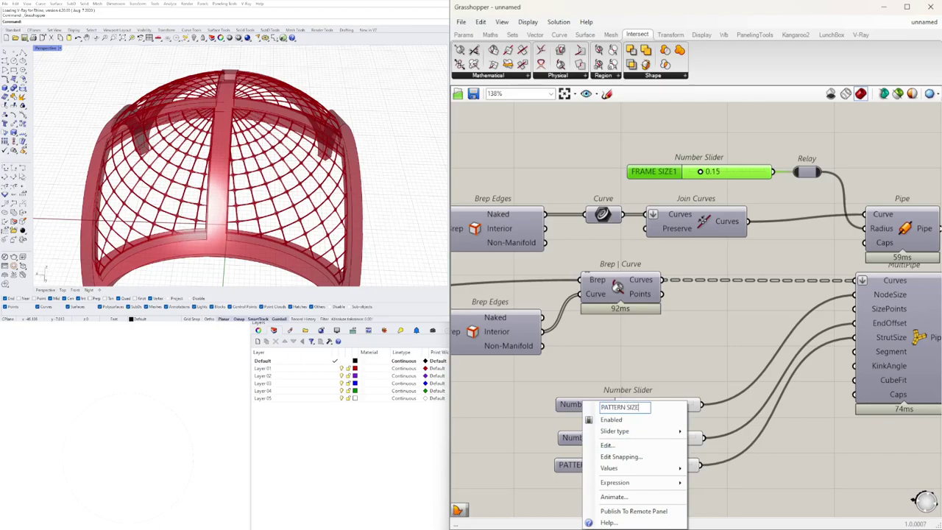
pyautogui.click(658, 340)
pyautogui.rightClick(578, 435)
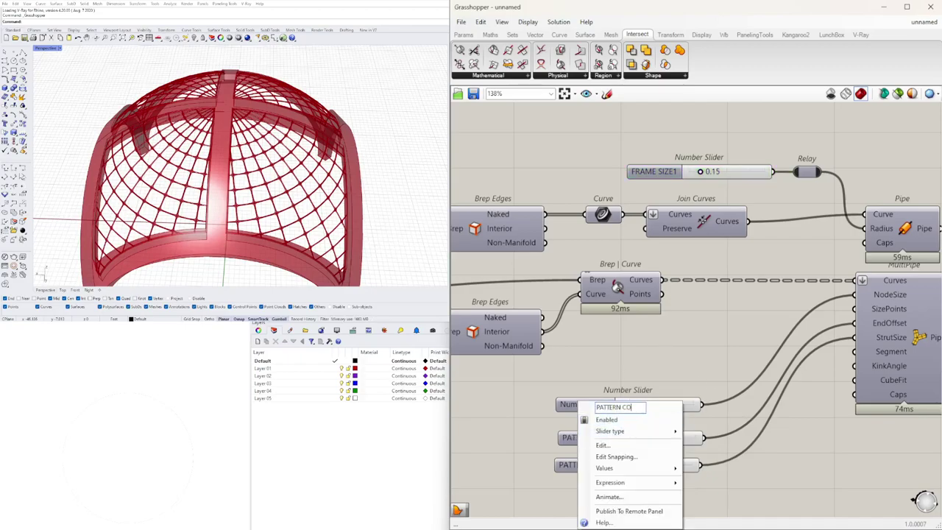
pyautogui.write('CT')
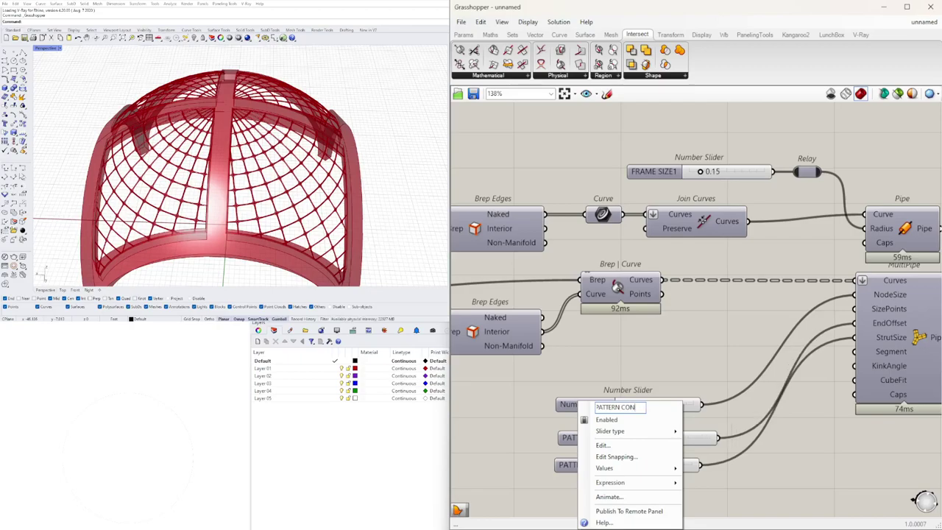
pyautogui.write('TION')
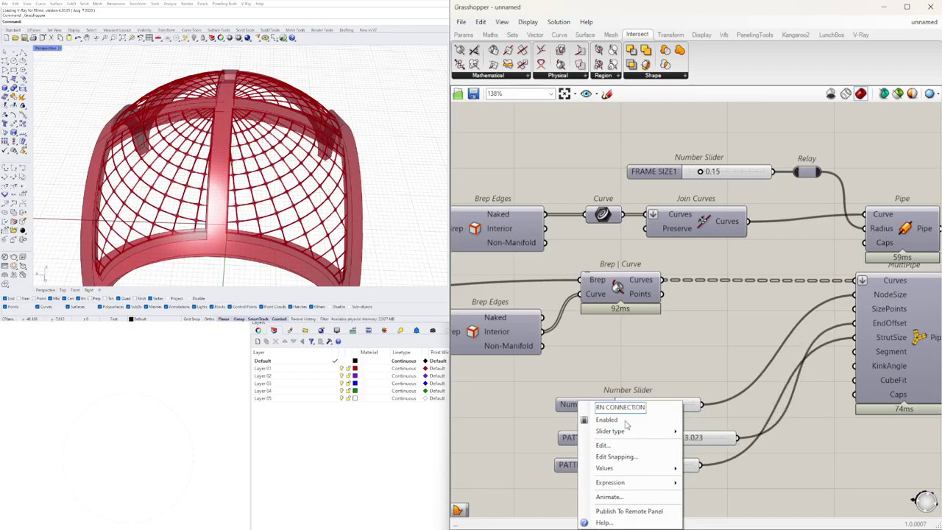
pyautogui.click(644, 372)
# Step: Rename the MultiPipe NodeSize slider PATTERN CONNECTION and move the PATTERN SIZE slider slightly down
pyautogui.rightClick(591, 405)
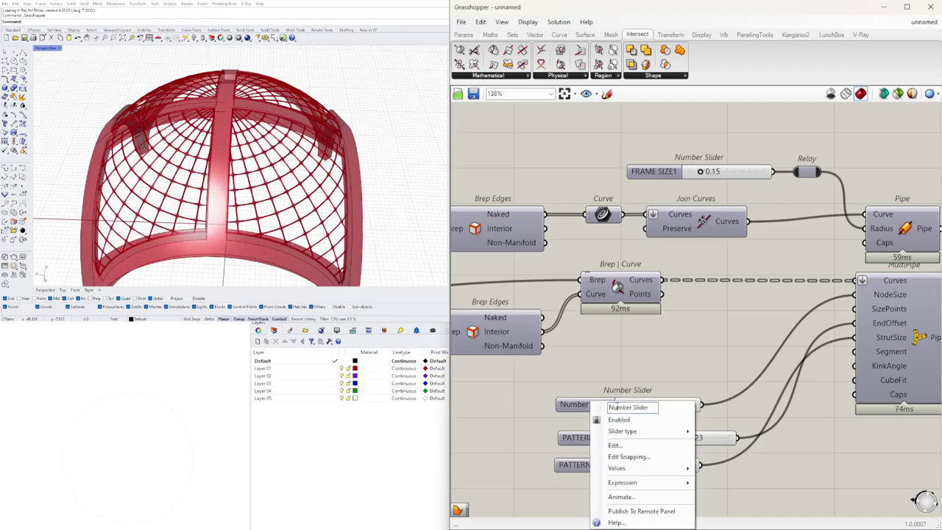
pyautogui.hotkey('ctrl', 'a')
pyautogui.write('PATTERN CONNECTION')
pyautogui.press('Return')
pyautogui.moveTo(595, 469); pyautogui.dragTo(595, 477)
pyautogui.click(720, 344)
# Step: Put the FRAME SIZE1 slider in its own group and the three MultiPipe sliders together in another group
pyautogui.scroll(-2, 692, 425)
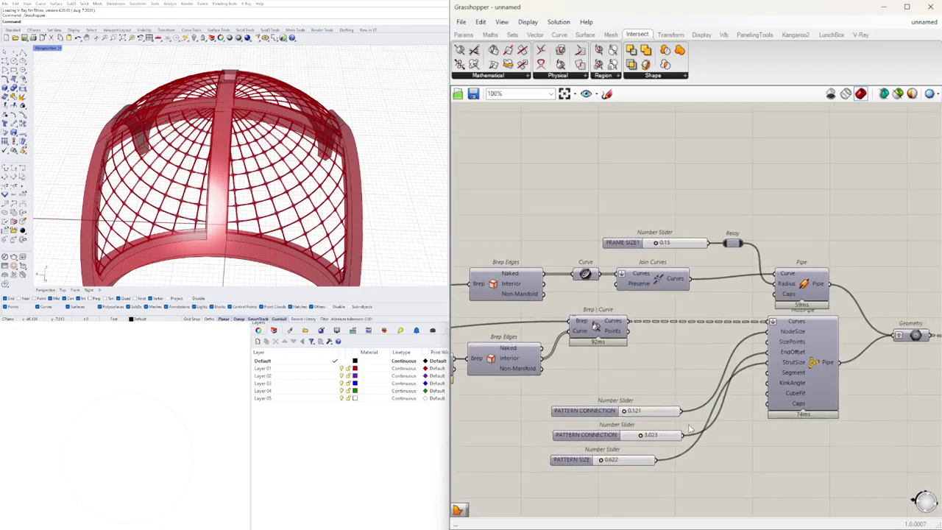
pyautogui.scroll(1, 683, 440)
pyautogui.scroll(-2, 808, 397)
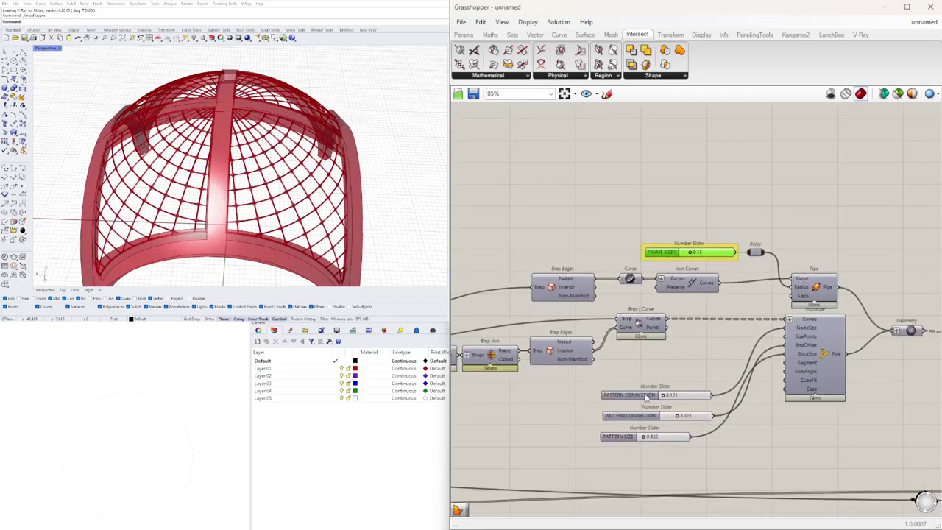
pyautogui.moveTo(660, 462); pyautogui.dragTo(605, 373)
pyautogui.hotkey('ctrl', 'g')
pyautogui.click(676, 359)
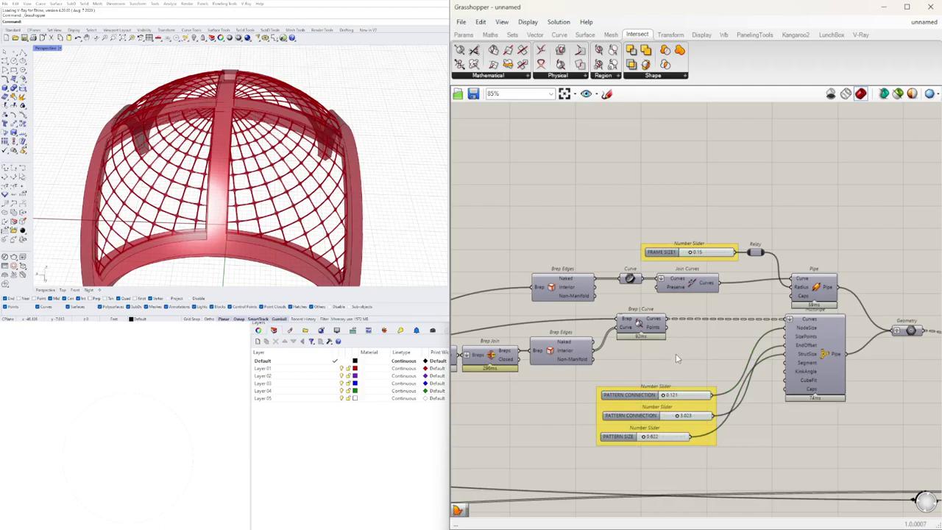
pyautogui.click(639, 239)
# Step: Add a grouped, grafted Geometry container to the Rotate geometry output and turn on its preview
pyautogui.scroll(-2, 815, 272)
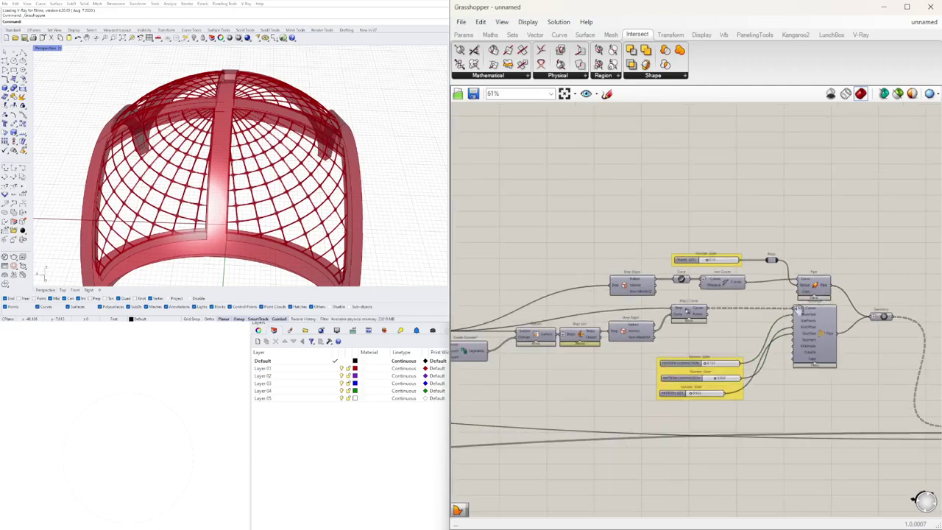
pyautogui.moveTo(844, 316); pyautogui.dragTo(707, 320, button='right')
pyautogui.moveTo(823, 375); pyautogui.dragTo(709, 338, button='right')
pyautogui.keyDown('alt'); pyautogui.moveTo(779, 379); pyautogui.dragTo(830, 392); pyautogui.keyUp('alt')
pyautogui.scroll(4, 749, 401)
pyautogui.rightClick(828, 382)
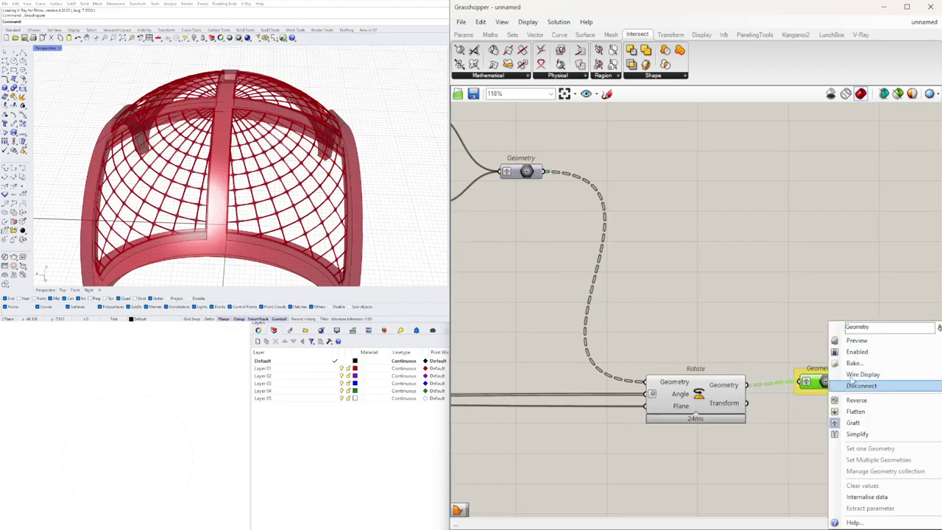
pyautogui.click(861, 344)
# Step: Turn off the preview of the Rotate component and nudge its grouped Geometry container into line
pyautogui.moveTo(742, 463); pyautogui.dragTo(658, 320)
pyautogui.middleClick(659, 320)
pyautogui.click(694, 287)
pyautogui.click(761, 248)
pyautogui.moveTo(817, 381); pyautogui.dragTo(812, 384)
pyautogui.click(700, 278)
# Step: Select the grouped Geometry containers after Solid Difference and Rotate, and examine the frame and pattern geometry from several angles
pyautogui.scroll(-4, 696, 278)
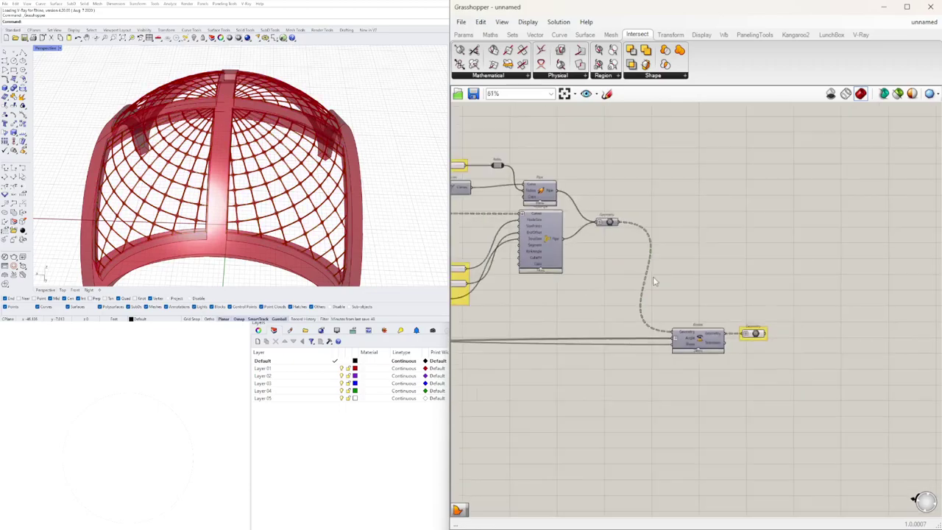
pyautogui.moveTo(541, 223); pyautogui.dragTo(813, 240, button='right')
pyautogui.scroll(-1, 814, 240)
pyautogui.scroll(-3, 821, 241)
pyautogui.scroll(-1, 835, 250)
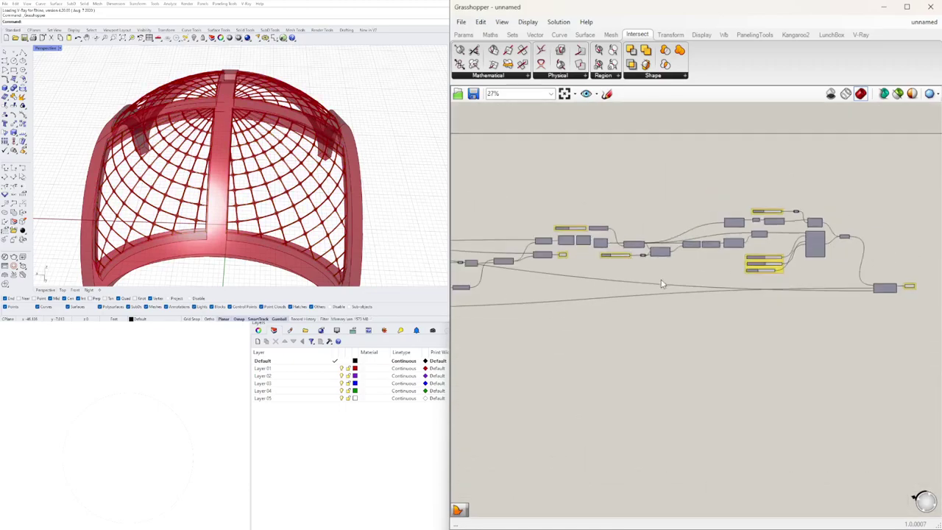
pyautogui.moveTo(546, 262); pyautogui.dragTo(695, 275, button='right')
pyautogui.scroll(3, 711, 272)
pyautogui.click(712, 272)
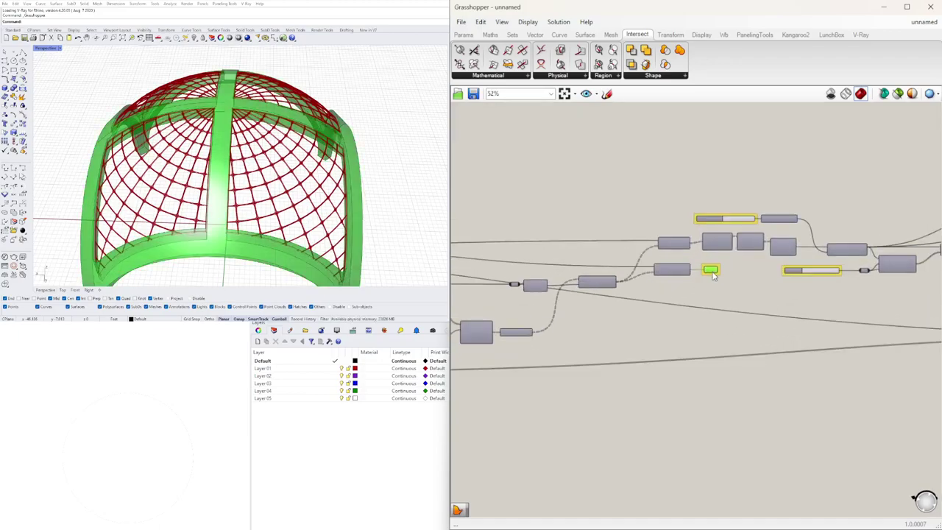
pyautogui.scroll(-3, 733, 295)
pyautogui.moveTo(810, 326); pyautogui.dragTo(587, 330, button='right')
pyautogui.moveTo(780, 330); pyautogui.dragTo(685, 287, button='right')
pyautogui.scroll(4, 755, 270)
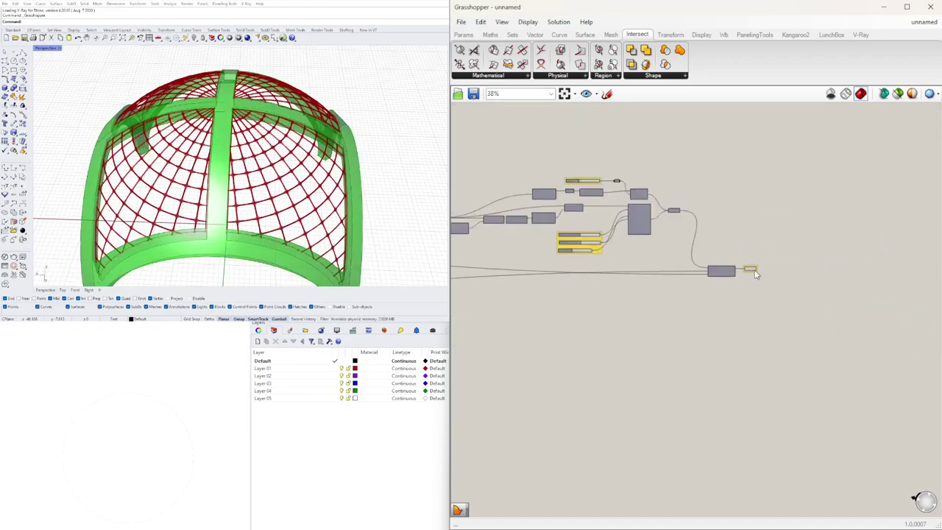
pyautogui.keyDown('shift'); pyautogui.click(747, 270); pyautogui.keyUp('shift')
pyautogui.moveTo(272, 150); pyautogui.dragTo(262, 95, button='right')
pyautogui.scroll(-4, 262, 132)
pyautogui.moveTo(228, 173); pyautogui.dragTo(284, 179, button='right')
pyautogui.scroll(5, 228, 189)
pyautogui.moveTo(228, 189); pyautogui.dragTo(268, 214, button='right')
pyautogui.scroll(-5, 252, 217)
# Step: Move the grouped Geometry container after Solid Difference slightly lower
pyautogui.click(573, 354)
pyautogui.scroll(-2, 598, 341)
pyautogui.moveTo(598, 340); pyautogui.dragTo(808, 325, button='right')
pyautogui.moveTo(574, 346); pyautogui.dragTo(809, 341, button='right')
pyautogui.moveTo(680, 342); pyautogui.dragTo(785, 342, button='right')
pyautogui.scroll(1, 651, 255)
pyautogui.moveTo(739, 278); pyautogui.dragTo(698, 280, button='right')
pyautogui.scroll(6, 740, 234)
pyautogui.click(667, 248)
pyautogui.moveTo(667, 248); pyautogui.dragTo(676, 268)
pyautogui.doubleClick(732, 294)
pyautogui.click(675, 264)
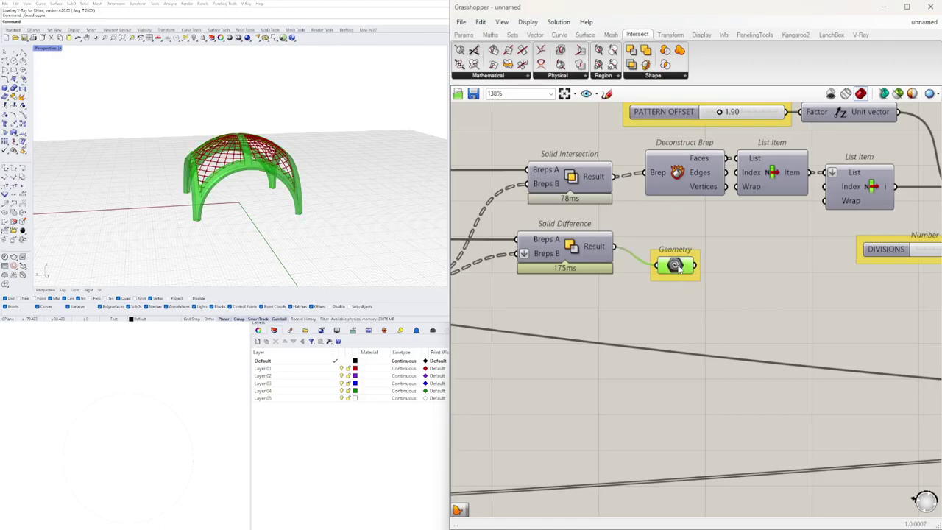
# Step: Look through the definition from the base circle and its division to the offset openings and their extrusion
pyautogui.scroll(-5, 680, 306)
pyautogui.moveTo(624, 326); pyautogui.dragTo(921, 299, button='right')
pyautogui.scroll(-2, 674, 287)
pyautogui.moveTo(576, 286); pyautogui.dragTo(676, 288, button='right')
pyautogui.scroll(4, 676, 288)
pyautogui.scroll(4, 701, 249)
pyautogui.scroll(-4, 713, 257)
pyautogui.moveTo(789, 309); pyautogui.dragTo(548, 325, button='right')
pyautogui.moveTo(870, 370); pyautogui.dragTo(726, 370, button='right')
pyautogui.scroll(3, 727, 370)
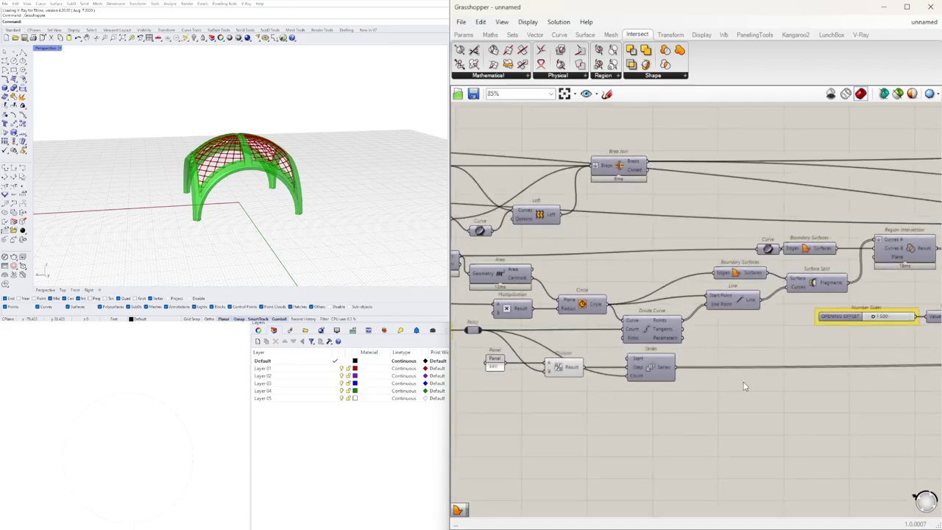
pyautogui.moveTo(555, 377); pyautogui.dragTo(707, 377, button='right')
pyautogui.moveTo(913, 365); pyautogui.dragTo(705, 370, button='right')
pyautogui.moveTo(857, 365); pyautogui.dragTo(641, 376, button='right')
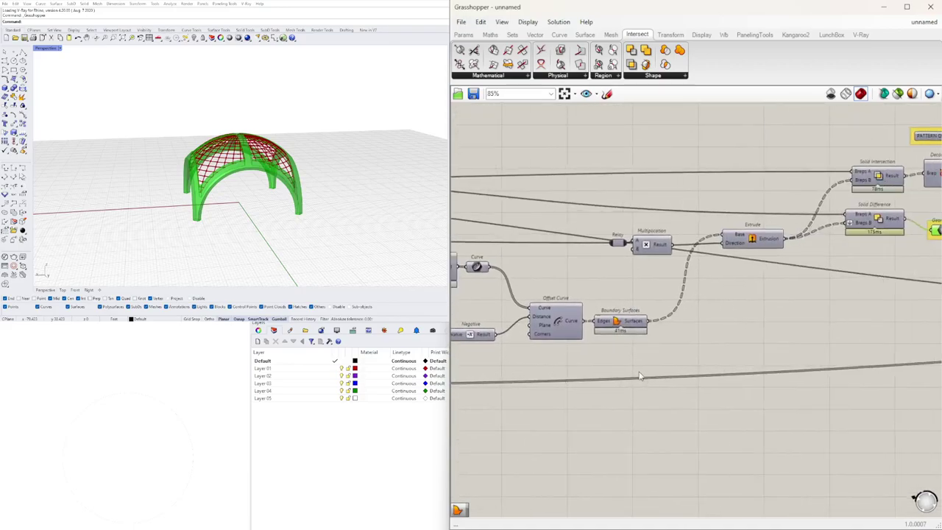
# Step: Try turning on the preview of the Boundary Surfaces component after Offset Curve
pyautogui.click(620, 322)
pyautogui.rightClick(619, 323)
pyautogui.click(629, 340)
pyautogui.rightClick(621, 323)
pyautogui.click(633, 338)
# Step: Turn on the preview of the Boundary Surfaces component fed by the base circle
pyautogui.moveTo(553, 365); pyautogui.dragTo(862, 360, button='right')
pyautogui.moveTo(666, 299); pyautogui.dragTo(750, 299, button='right')
pyautogui.rightClick(653, 291)
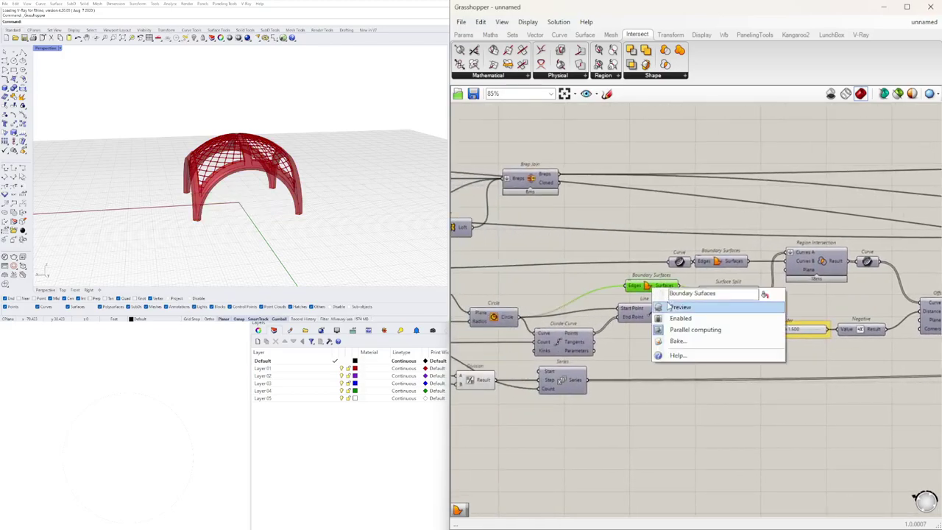
pyautogui.click(662, 307)
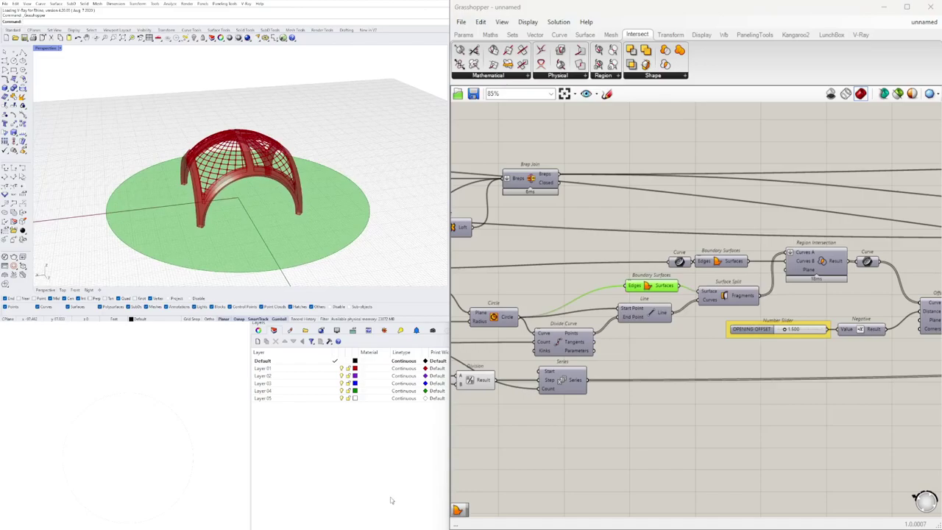
pyautogui.moveTo(701, 332); pyautogui.dragTo(682, 343, button='right')
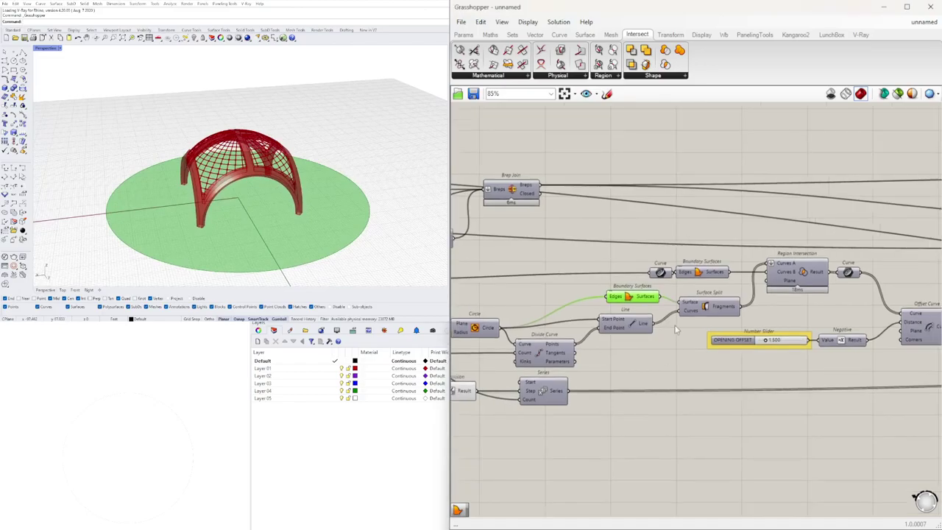
# Step: Add a Brep | Brep intersection with the circle's Boundary Surfaces as Brep B, and move it near the Solid Difference Geometry container
pyautogui.scroll(3, 682, 256)
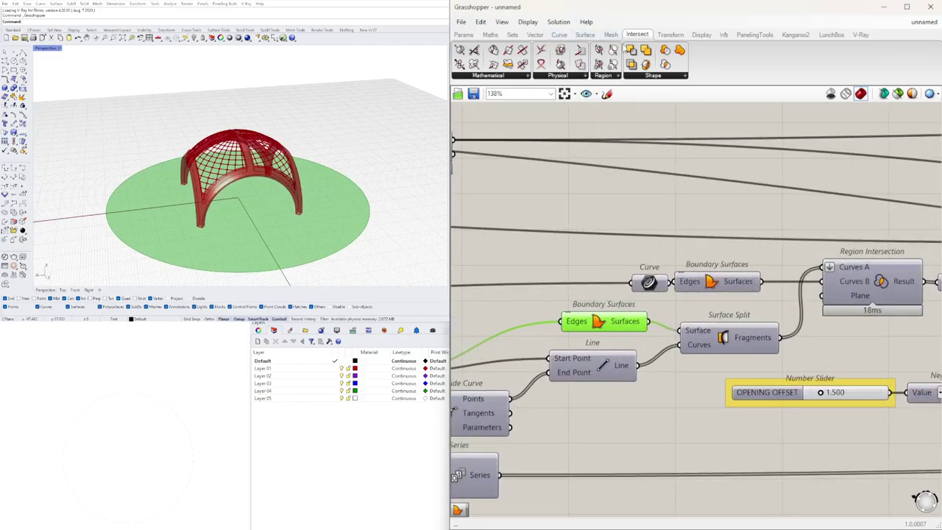
pyautogui.moveTo(561, 52); pyautogui.dragTo(674, 216)
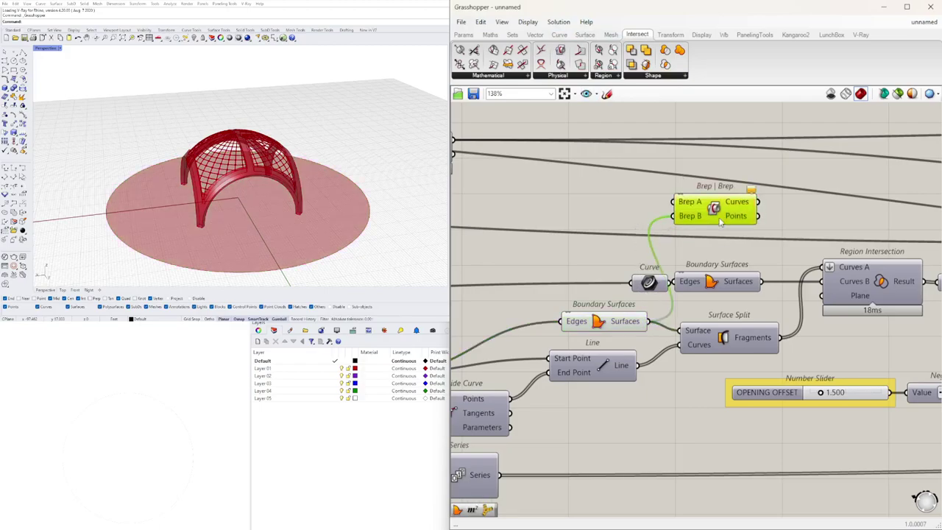
pyautogui.scroll(-6, 690, 366)
pyautogui.scroll(3, 690, 367)
pyautogui.moveTo(742, 388); pyautogui.dragTo(568, 235)
pyautogui.moveTo(567, 236); pyautogui.dragTo(683, 296, button='right')
pyautogui.scroll(3, 683, 296)
pyautogui.moveTo(683, 296); pyautogui.dragTo(658, 246)
# Step: Connect the Solid Difference Geometry container to Brep A of Brep | Brep, and nudge the component into place
pyautogui.click(563, 192)
pyautogui.scroll(1, 554, 203)
pyautogui.click(554, 202)
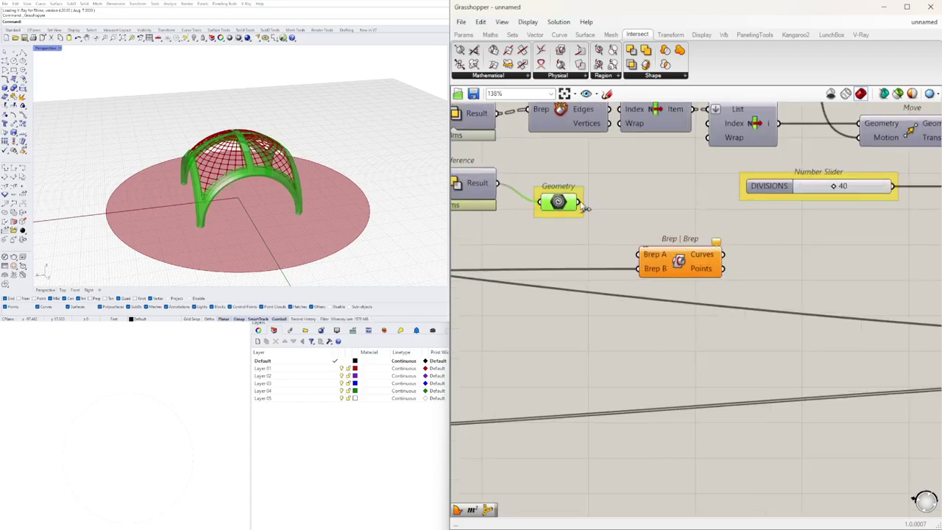
pyautogui.moveTo(640, 258); pyautogui.dragTo(640, 256)
pyautogui.moveTo(679, 268); pyautogui.dragTo(692, 274)
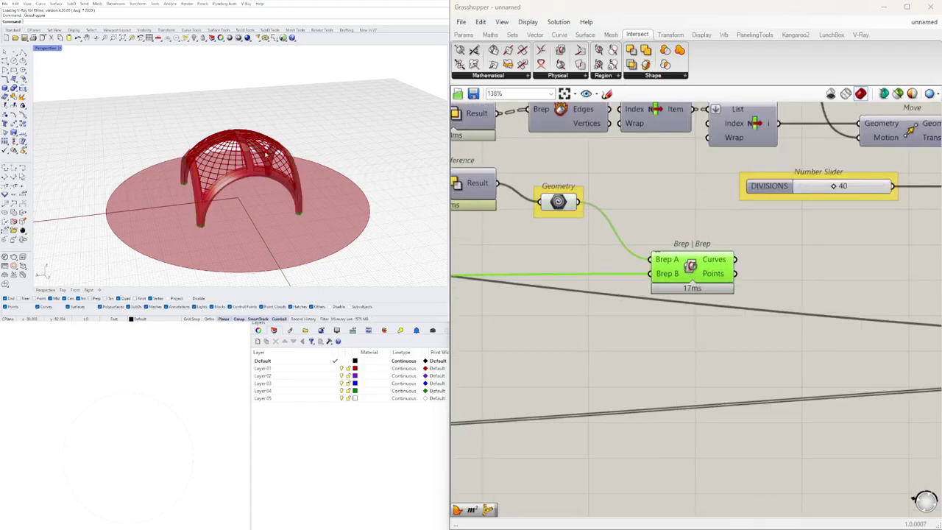
pyautogui.moveTo(297, 230)
pyautogui.mouseDown(button='right')
pyautogui.moveTo(304, 184)
pyautogui.moveTo(300, 212)
pyautogui.mouseUp(button='right')
# Step: Turn off the preview of the base circle's Boundary Surfaces component
pyautogui.scroll(-4, 615, 336)
pyautogui.moveTo(615, 336); pyautogui.dragTo(578, 346, button='right')
pyautogui.scroll(-4, 820, 335)
pyautogui.scroll(2, 770, 331)
pyautogui.scroll(4, 608, 332)
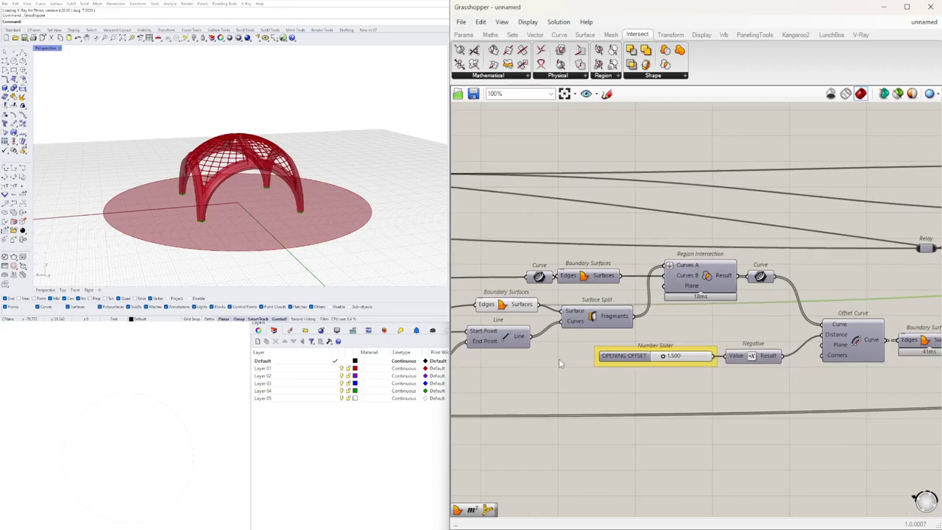
pyautogui.moveTo(558, 357); pyautogui.dragTo(499, 292)
pyautogui.middleClick(499, 292)
pyautogui.click(520, 270)
# Step: Move the Brep | Brep component closer to the Geometry container that feeds it
pyautogui.moveTo(825, 323); pyautogui.dragTo(520, 323, button='right')
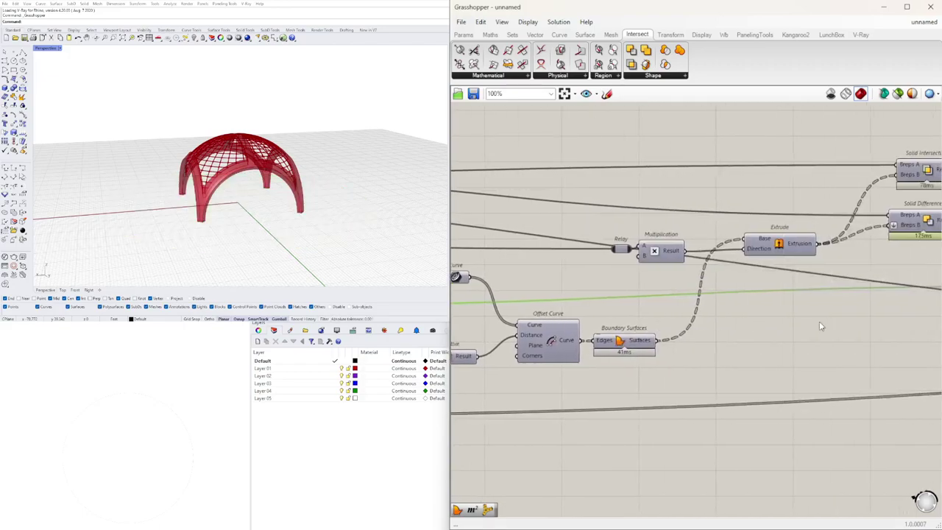
pyautogui.moveTo(793, 322); pyautogui.dragTo(573, 314, button='right')
pyautogui.moveTo(650, 277); pyautogui.dragTo(622, 257)
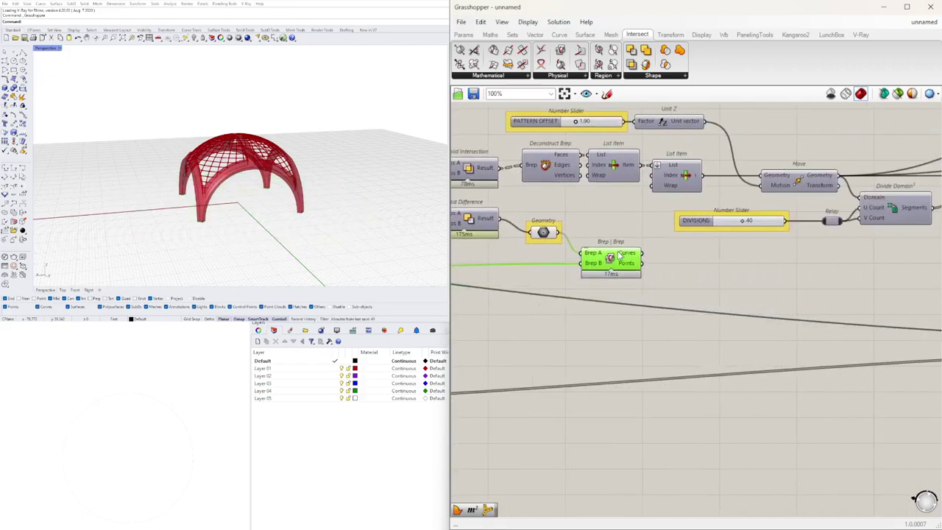
# Step: Add Boundary Surfaces, feed its Edges from the Brep | Brep Curves, and turn off the Brep | Brep preview
pyautogui.scroll(4, 634, 254)
pyautogui.click(741, 262)
pyautogui.doubleClick(742, 267)
pyautogui.write('BOU')
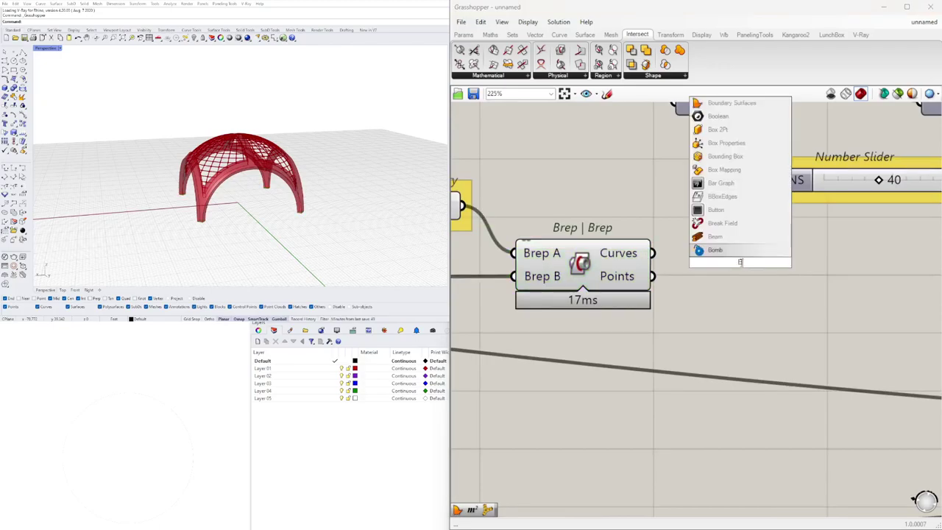
pyautogui.click(711, 253)
pyautogui.moveTo(653, 253); pyautogui.dragTo(671, 263)
pyautogui.moveTo(695, 261); pyautogui.dragTo(709, 252)
pyautogui.moveTo(618, 356); pyautogui.dragTo(551, 265)
pyautogui.middleClick(547, 215)
pyautogui.click(579, 180)
# Step: Look over the downstream components and select the final geometry container to see what it holds in the model
pyautogui.scroll(-5, 773, 313)
pyautogui.moveTo(863, 318); pyautogui.dragTo(701, 317, button='right')
pyautogui.scroll(-2, 701, 318)
pyautogui.moveTo(883, 336); pyautogui.dragTo(611, 345, button='right')
pyautogui.scroll(3, 744, 367)
pyautogui.scroll(1, 743, 367)
pyautogui.click(748, 329)
pyautogui.moveTo(480, 364); pyautogui.dragTo(499, 364, button='right')
pyautogui.moveTo(649, 351); pyautogui.dragTo(876, 355, button='right')
pyautogui.moveTo(618, 324); pyautogui.dragTo(869, 331, button='right')
pyautogui.moveTo(618, 322); pyautogui.dragTo(685, 333, button='right')
pyautogui.scroll(3, 737, 310)
pyautogui.scroll(-2, 737, 311)
pyautogui.moveTo(738, 321); pyautogui.dragTo(731, 357, button='right')
pyautogui.scroll(1, 731, 356)
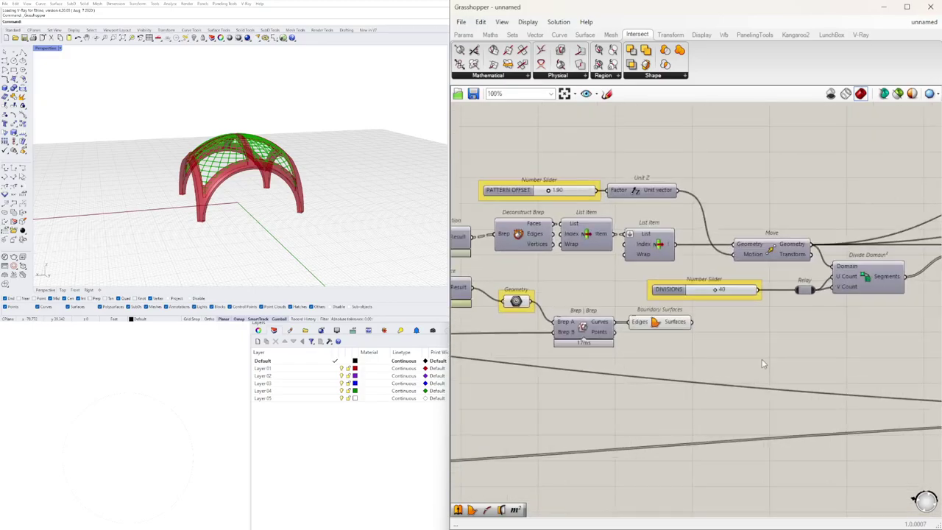
# Step: Add an Extrude component and connect the new Boundary Surfaces output to its Base
pyautogui.doubleClick(762, 359)
pyautogui.write('EXTR')
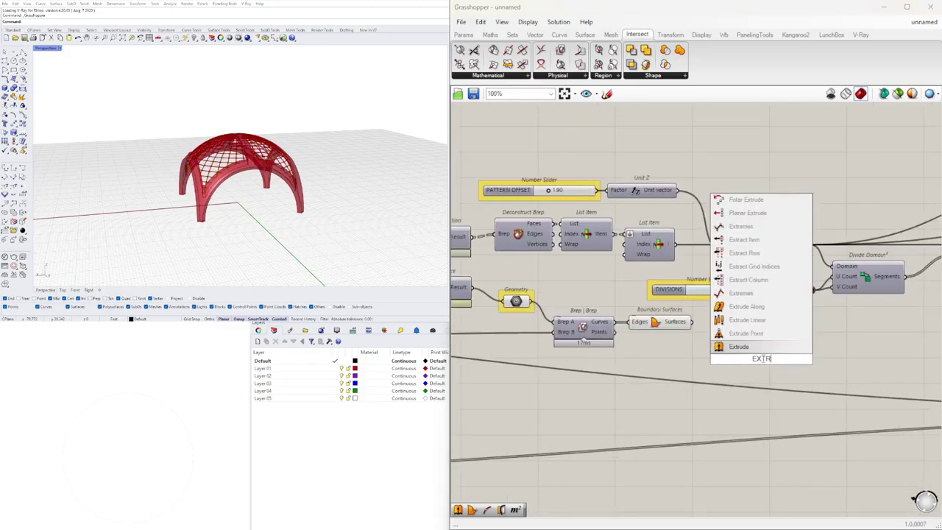
pyautogui.press('Return')
pyautogui.scroll(3, 689, 321)
pyautogui.moveTo(748, 351); pyautogui.dragTo(747, 353)
pyautogui.moveTo(778, 367); pyautogui.dragTo(868, 314)
# Step: Add a Negative component, connect its Result to the Extrude Direction, and arrange the two components
pyautogui.click(692, 387)
pyautogui.write('NEG')
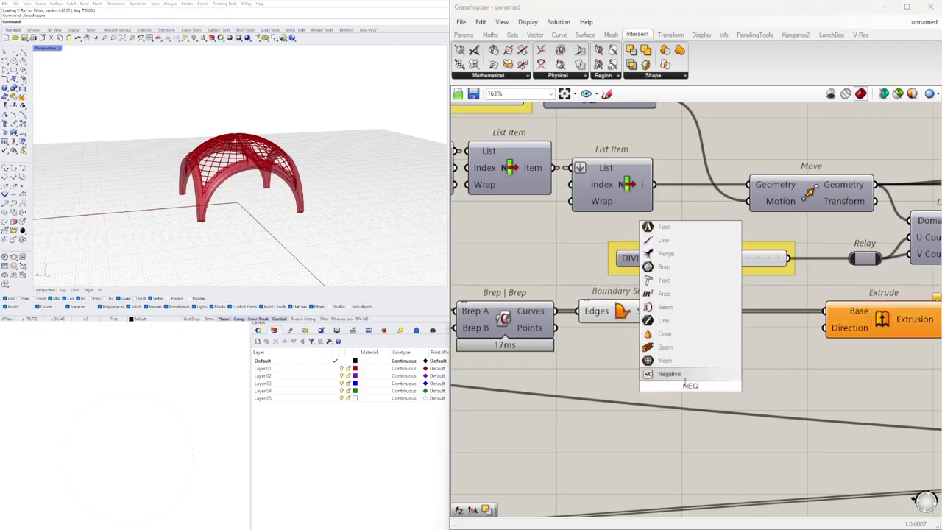
pyautogui.press('Return')
pyautogui.moveTo(710, 388); pyautogui.dragTo(774, 354)
pyautogui.moveTo(885, 346); pyautogui.dragTo(783, 355, button='right')
pyautogui.moveTo(785, 332); pyautogui.dragTo(802, 343)
pyautogui.click(655, 374)
pyautogui.moveTo(668, 365); pyautogui.dragTo(669, 377)
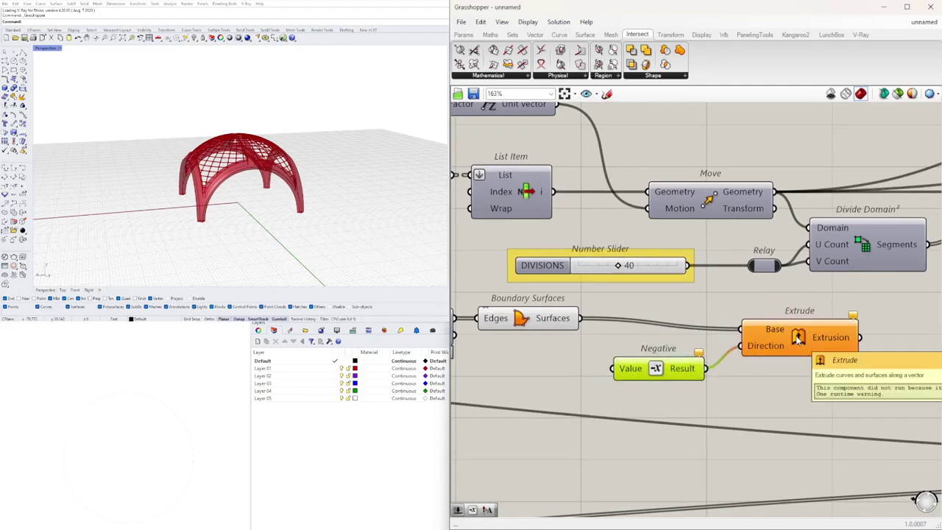
# Step: Add a number slider of 5 into the Negative Value, and shift Negative and Extrude to make room between them
pyautogui.moveTo(650, 353); pyautogui.dragTo(729, 348, button='right')
pyautogui.doubleClick(594, 370)
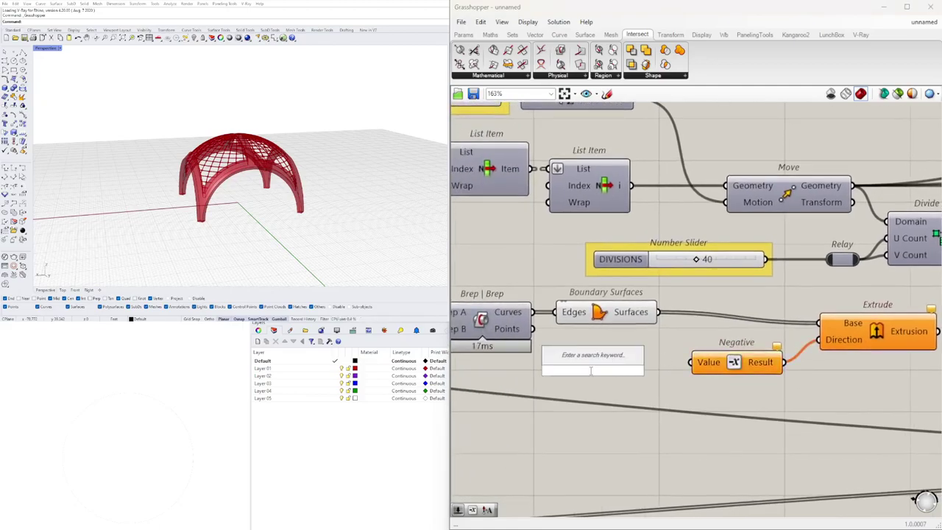
pyautogui.write('5')
pyautogui.press('Return')
pyautogui.moveTo(701, 367); pyautogui.dragTo(655, 367)
pyautogui.moveTo(795, 377); pyautogui.dragTo(635, 381, button='right')
pyautogui.moveTo(719, 336); pyautogui.dragTo(869, 335)
pyautogui.moveTo(595, 373); pyautogui.dragTo(758, 374)
# Step: Insert a Unit Z vector between the number slider and the Negative component, aligned in their row
pyautogui.click(605, 391)
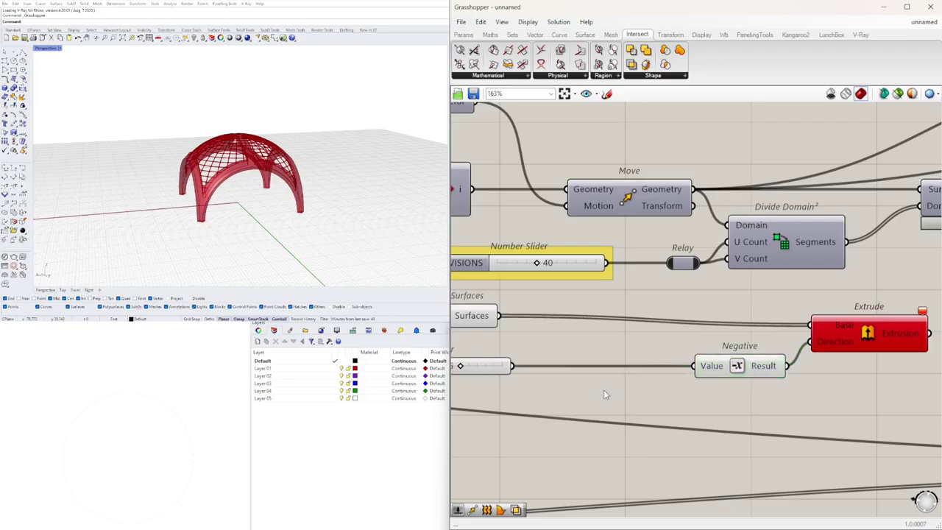
pyautogui.doubleClick(604, 394)
pyautogui.write('z')
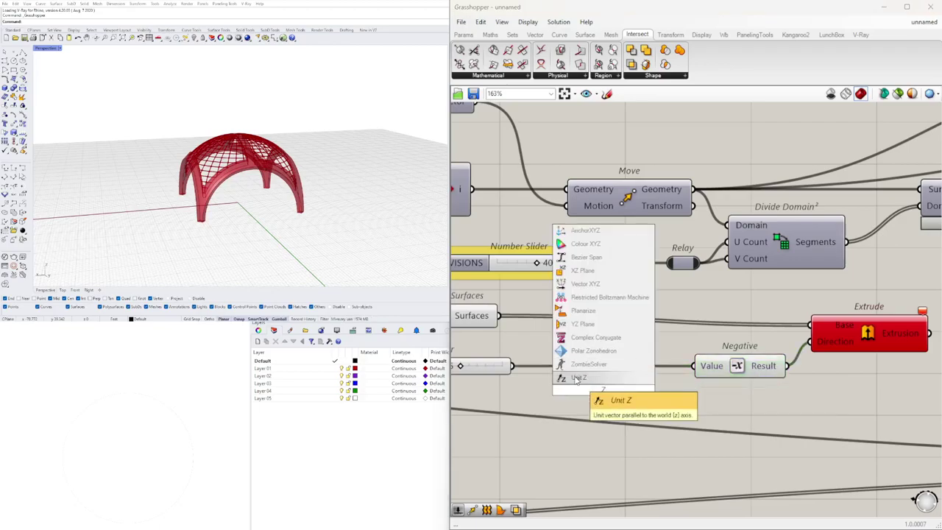
pyautogui.click(587, 380)
pyautogui.moveTo(676, 380); pyautogui.dragTo(697, 366)
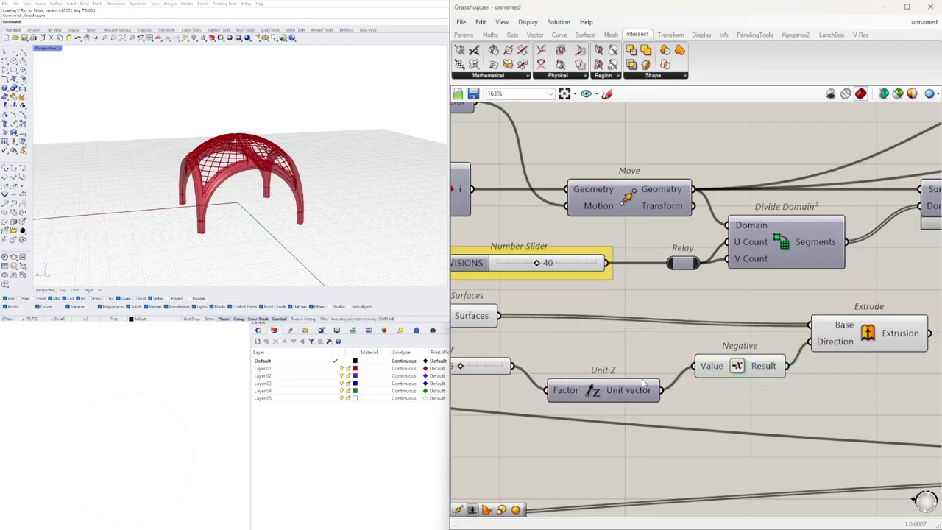
pyautogui.moveTo(643, 381); pyautogui.dragTo(673, 357)
# Step: Move the extrusion slider closer to Unit Z, set it to 8, and check the lengthened legs up close
pyautogui.moveTo(498, 369); pyautogui.dragTo(579, 363, button='right')
pyautogui.moveTo(579, 363); pyautogui.dragTo(609, 363)
pyautogui.scroll(3, 560, 359)
pyautogui.doubleClick(563, 360)
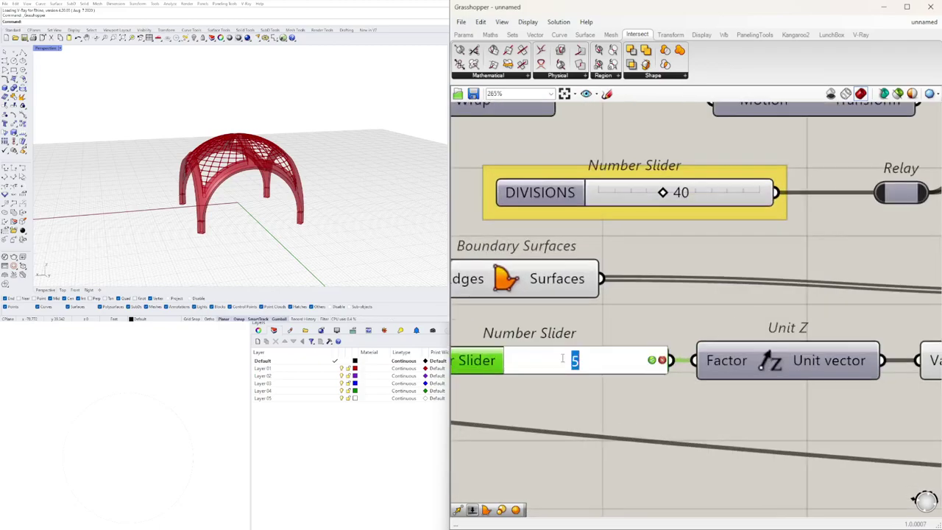
pyautogui.write('8')
pyautogui.press('Return')
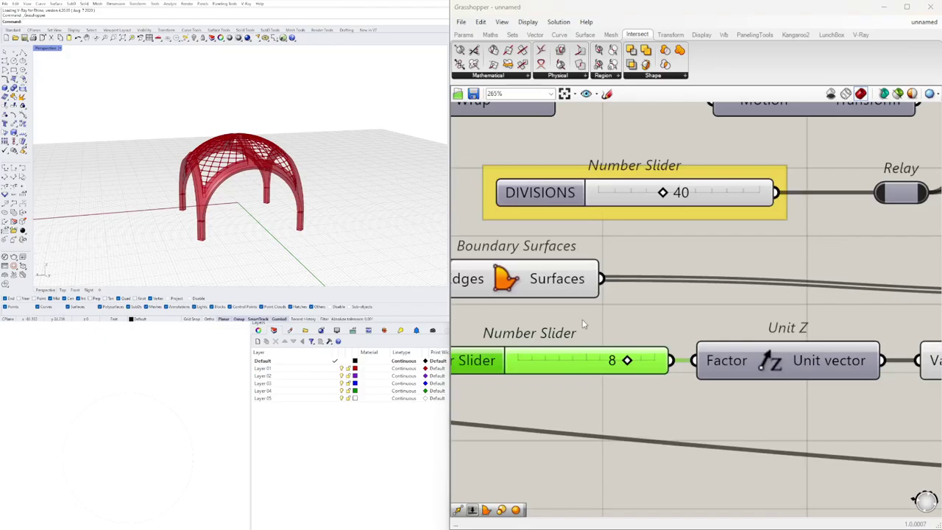
pyautogui.scroll(-5, 682, 279)
pyautogui.scroll(4, 673, 305)
pyautogui.moveTo(353, 236); pyautogui.dragTo(334, 181, button='right')
pyautogui.scroll(4, 199, 238)
pyautogui.moveTo(200, 238); pyautogui.dragTo(217, 226, button='right')
pyautogui.scroll(-4, 660, 325)
# Step: Place a copy of the final Geometry container beside Extrude and connect the Extrusion output to it
pyautogui.moveTo(830, 357); pyautogui.dragTo(764, 366, button='right')
pyautogui.click(785, 361)
pyautogui.moveTo(854, 344); pyautogui.dragTo(848, 344, button='right')
pyautogui.scroll(-4, 848, 343)
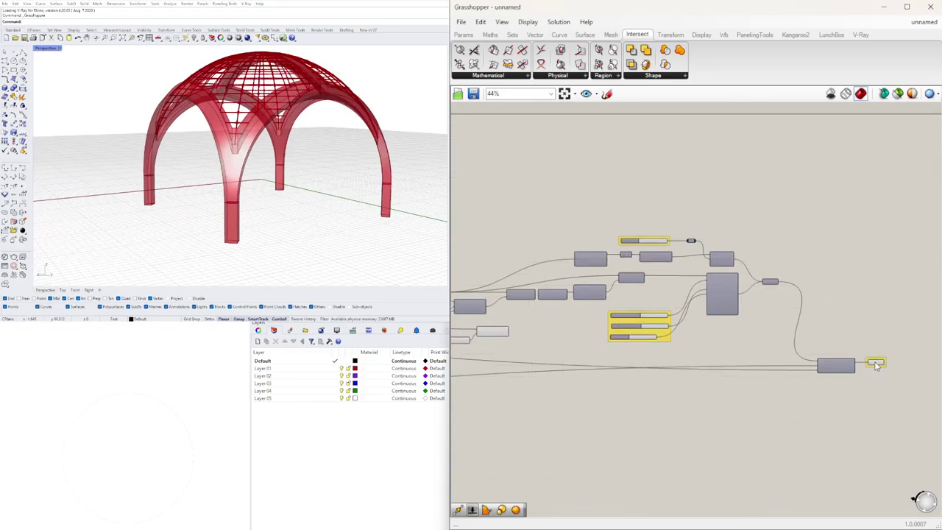
pyautogui.click(876, 364)
pyautogui.click(541, 336)
pyautogui.scroll(7, 516, 331)
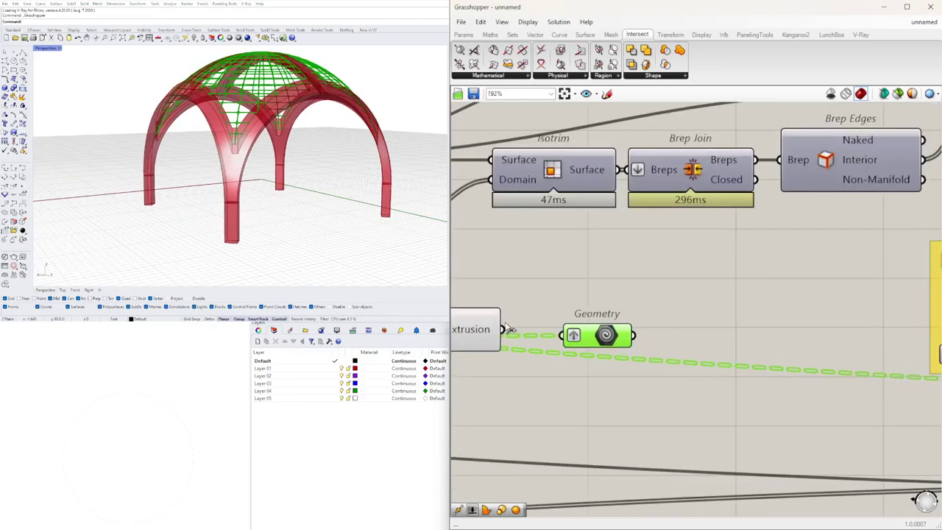
pyautogui.moveTo(550, 335); pyautogui.dragTo(575, 332)
pyautogui.scroll(-2, 545, 372)
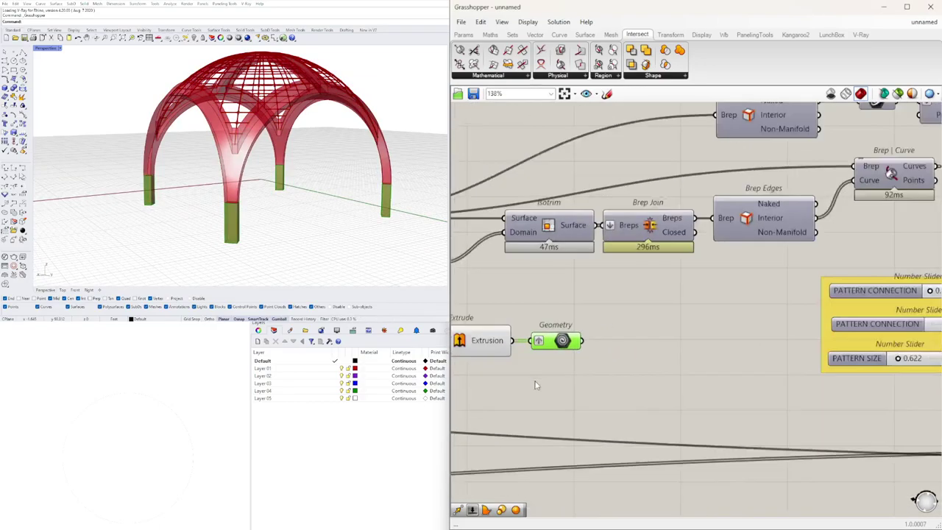
# Step: Turn off the preview of the components from the footprint Boundary Surfaces through Extrude
pyautogui.moveTo(545, 382); pyautogui.dragTo(826, 383, button='right')
pyautogui.moveTo(829, 398); pyautogui.dragTo(510, 332)
pyautogui.middleClick(510, 332)
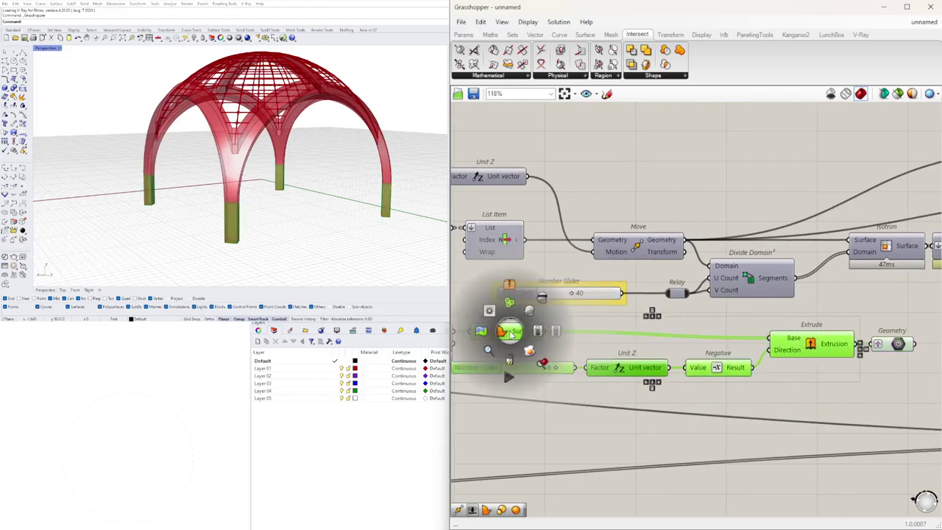
pyautogui.click(543, 300)
pyautogui.moveTo(937, 408); pyautogui.dragTo(796, 413, button='right')
pyautogui.moveTo(409, 177); pyautogui.dragTo(316, 233, button='right')
pyautogui.scroll(-3, 351, 208)
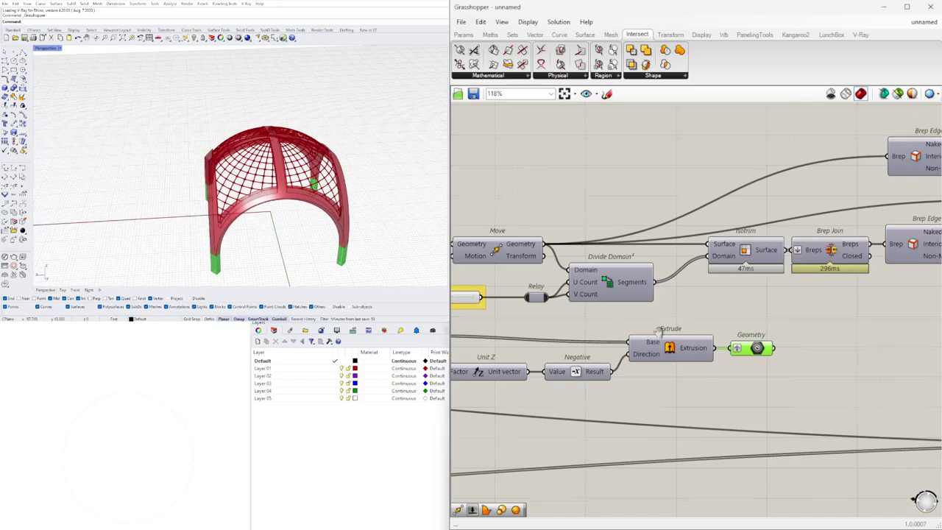
# Step: Put the extrusion's Geometry container into its own group
pyautogui.moveTo(631, 337); pyautogui.dragTo(728, 336, button='right')
pyautogui.moveTo(929, 321); pyautogui.dragTo(643, 317, button='right')
pyautogui.moveTo(871, 359); pyautogui.dragTo(663, 362, button='right')
pyautogui.scroll(-3, 662, 362)
pyautogui.moveTo(799, 353); pyautogui.dragTo(876, 328, button='right')
pyautogui.click(578, 319)
pyautogui.scroll(3, 499, 308)
pyautogui.click(495, 309)
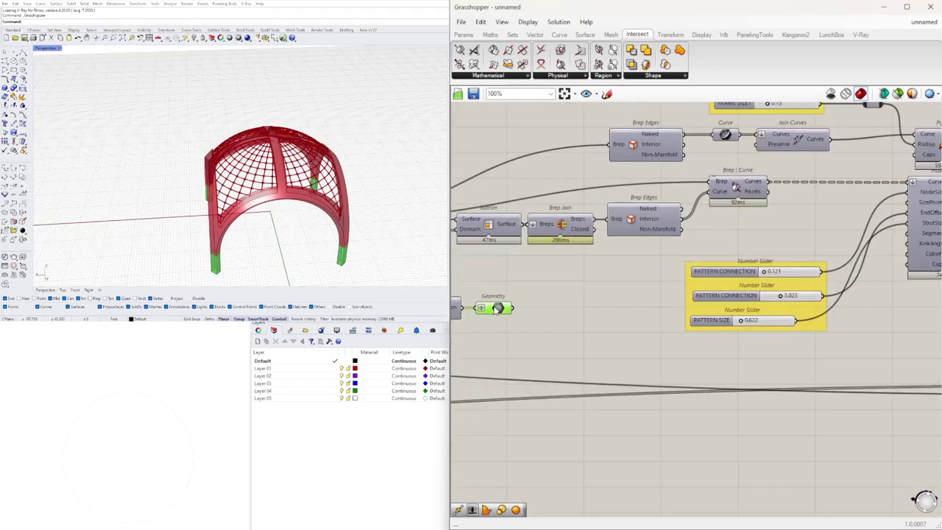
pyautogui.hotkey('ctrl', 'g')
pyautogui.click(534, 333)
# Step: Add a Solid Union component beside the extrusion's Geometry container
pyautogui.scroll(-3, 533, 334)
pyautogui.moveTo(546, 343); pyautogui.dragTo(769, 360, button='right')
pyautogui.moveTo(827, 332); pyautogui.dragTo(862, 346, button='right')
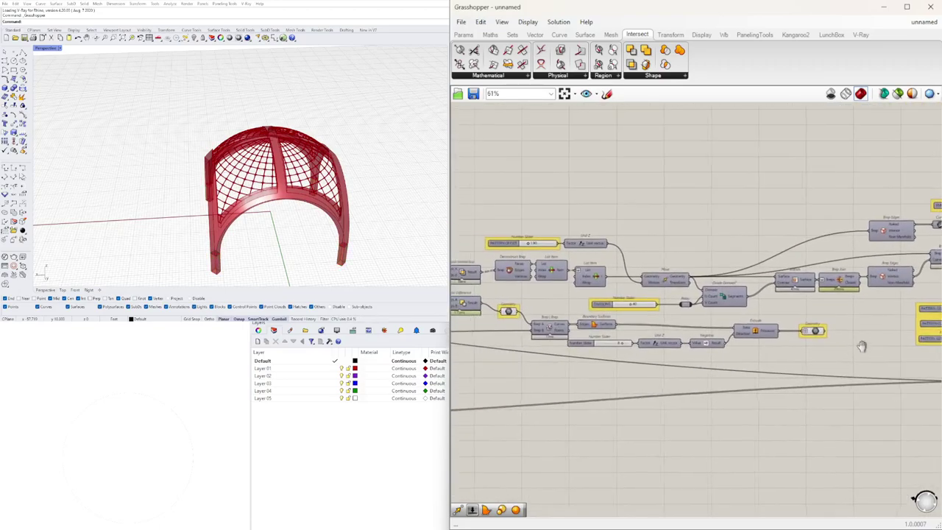
pyautogui.scroll(2, 812, 336)
pyautogui.click(803, 332)
pyautogui.doubleClick(843, 339)
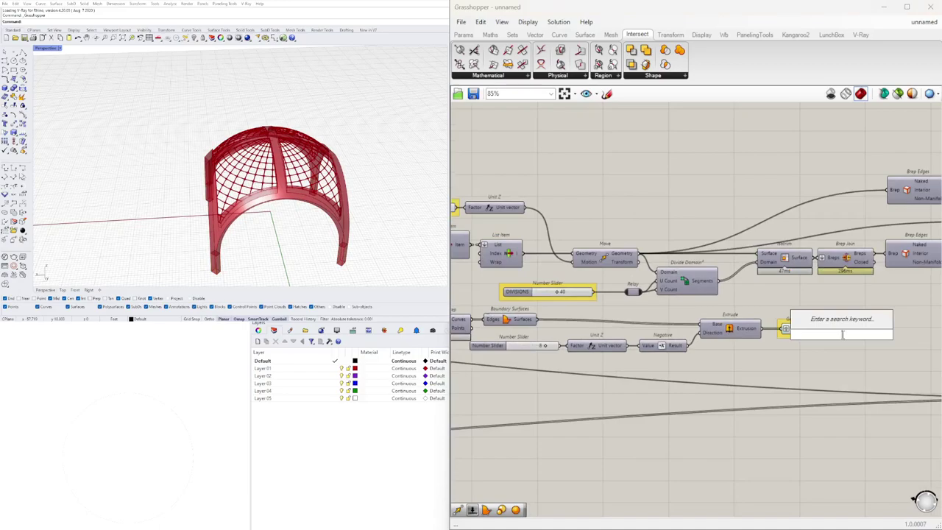
pyautogui.write('UNION')
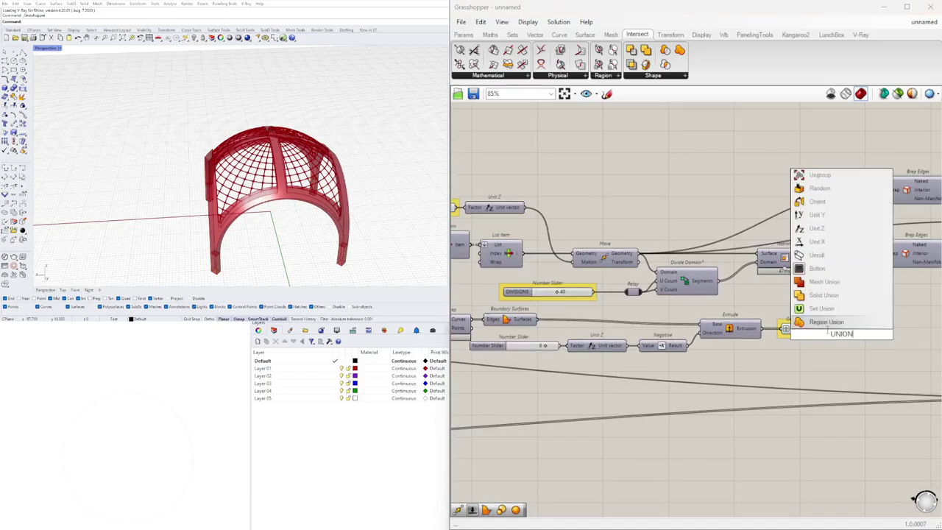
pyautogui.click(822, 296)
pyautogui.click(845, 340)
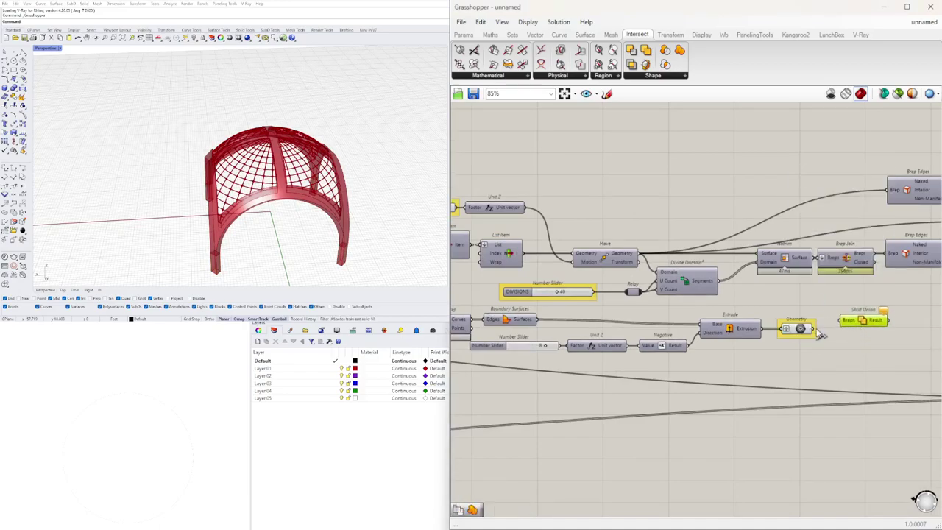
# Step: Connect the Solid Difference and extrusion Geometry containers to the Solid Union Breps input and flatten that input
pyautogui.moveTo(616, 307); pyautogui.dragTo(781, 304, button='right')
pyautogui.scroll(-2, 612, 297)
pyautogui.moveTo(580, 302); pyautogui.dragTo(510, 309, button='right')
pyautogui.keyDown('shift'); pyautogui.moveTo(826, 317); pyautogui.dragTo(846, 310); pyautogui.keyUp('shift')
pyautogui.scroll(2, 823, 314)
pyautogui.rightClick(826, 316)
pyautogui.click(843, 393)
# Step: Nudge the Solid Union component into place after the extrusion's Geometry container
pyautogui.moveTo(801, 362); pyautogui.dragTo(902, 360, button='right')
pyautogui.scroll(-1, 886, 360)
pyautogui.moveTo(743, 349); pyautogui.dragTo(788, 357, button='right')
pyautogui.scroll(-2, 758, 351)
pyautogui.moveTo(820, 356); pyautogui.dragTo(541, 312)
pyautogui.scroll(2, 541, 298)
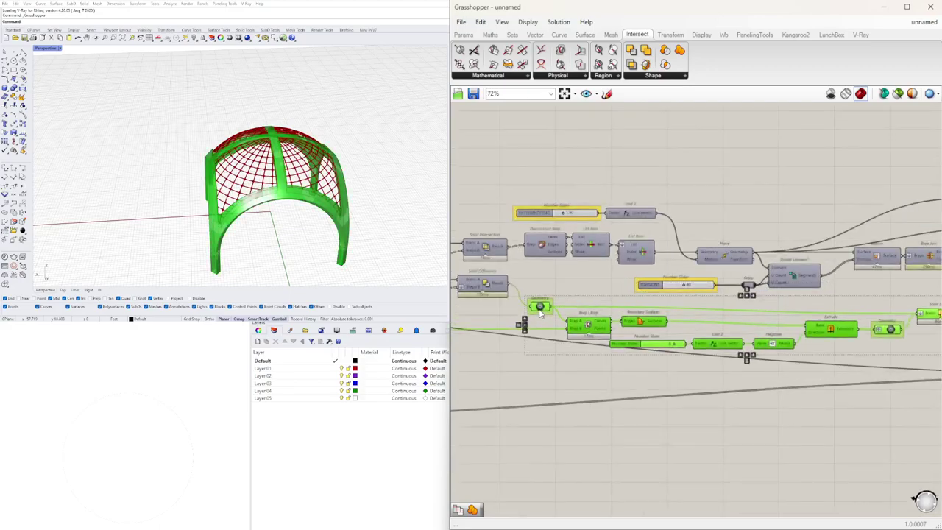
pyautogui.click(570, 283)
pyautogui.moveTo(900, 327); pyautogui.dragTo(834, 337, button='right')
pyautogui.moveTo(881, 323); pyautogui.dragTo(888, 316)
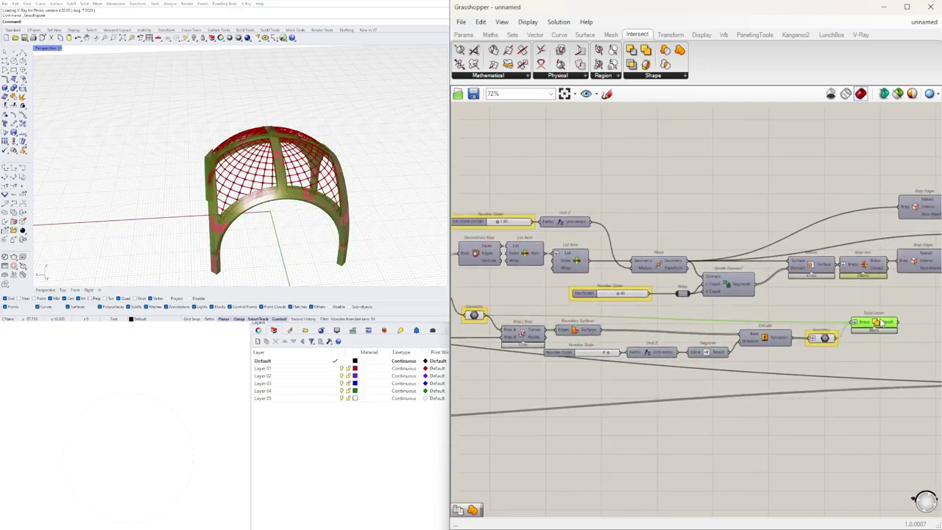
pyautogui.click(868, 343)
# Step: Turn off the preview of all components from the Solid Difference Geometry container through the extrusion's Geometry container
pyautogui.moveTo(807, 378); pyautogui.dragTo(874, 371, button='right')
pyautogui.moveTo(880, 368); pyautogui.dragTo(532, 309)
pyautogui.middleClick(542, 310)
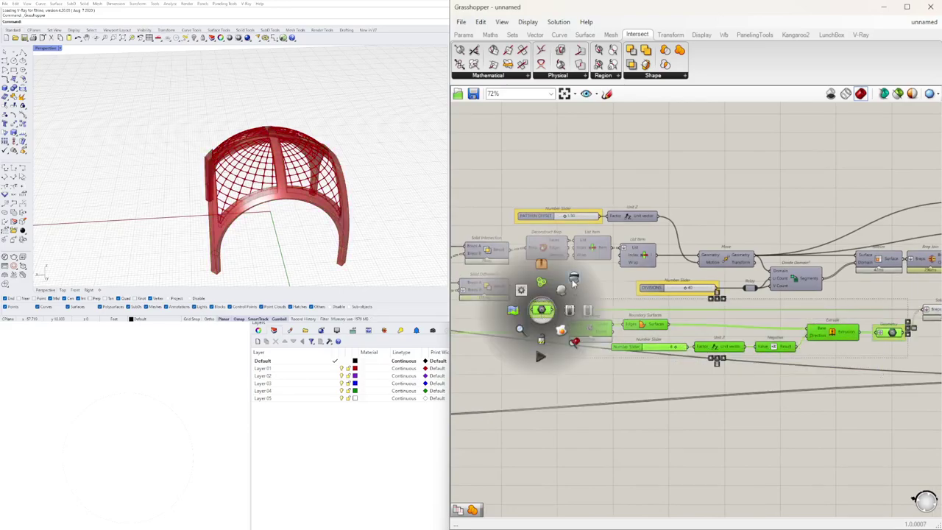
pyautogui.click(574, 280)
# Step: Select the Solid Union and examine the merged arch and legs in the model from several angles
pyautogui.moveTo(803, 333); pyautogui.dragTo(558, 330, button='right')
pyautogui.scroll(4, 767, 334)
pyautogui.click(670, 326)
pyautogui.click(625, 280)
pyautogui.moveTo(368, 215); pyautogui.dragTo(392, 199, button='right')
pyautogui.scroll(-4, 733, 342)
pyautogui.click(648, 251)
pyautogui.moveTo(364, 163); pyautogui.dragTo(324, 167, button='right')
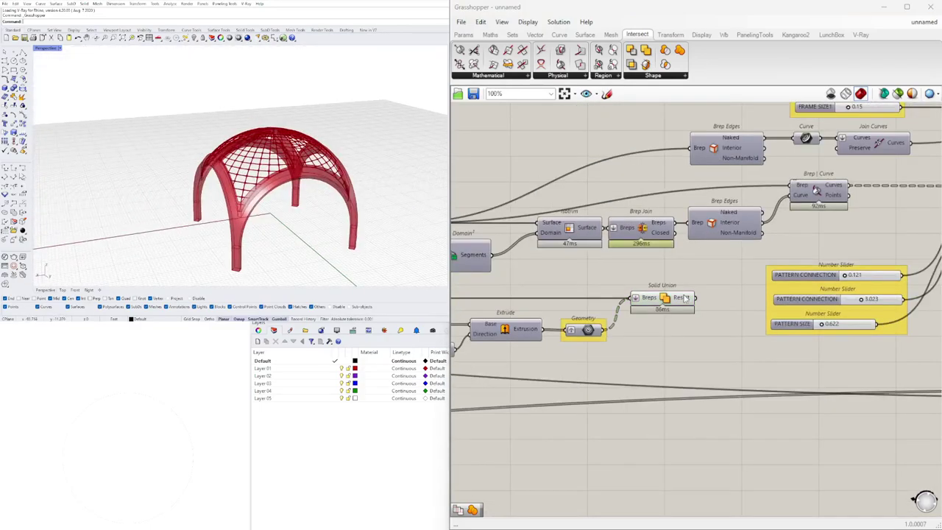
pyautogui.scroll(-1, 685, 297)
pyautogui.click(665, 324)
pyautogui.keyDown('shift'); pyautogui.moveTo(373, 194); pyautogui.dragTo(324, 188, button='right'); pyautogui.keyUp('shift')
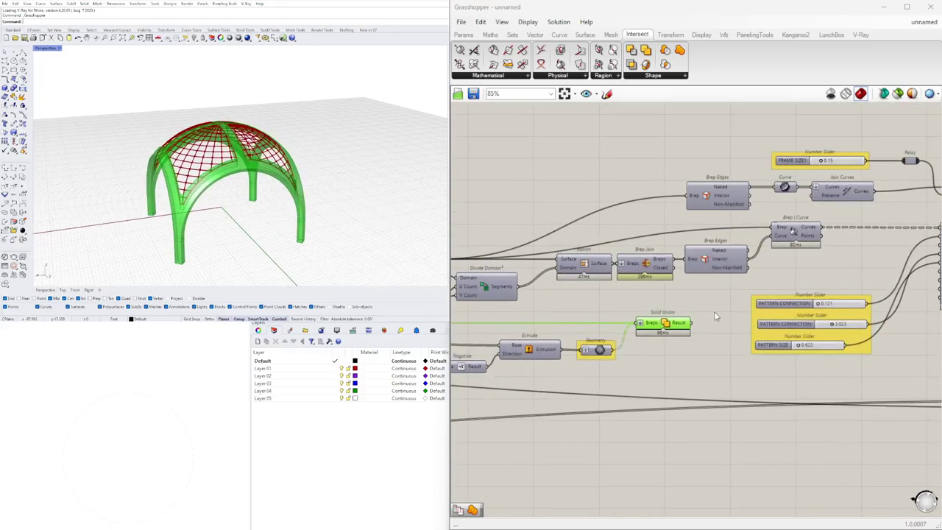
pyautogui.scroll(-2, 717, 316)
pyautogui.moveTo(908, 334); pyautogui.dragTo(678, 337, button='right')
pyautogui.moveTo(282, 182); pyautogui.dragTo(284, 237, button='right')
pyautogui.scroll(-6, 223, 198)
pyautogui.scroll(4, 222, 199)
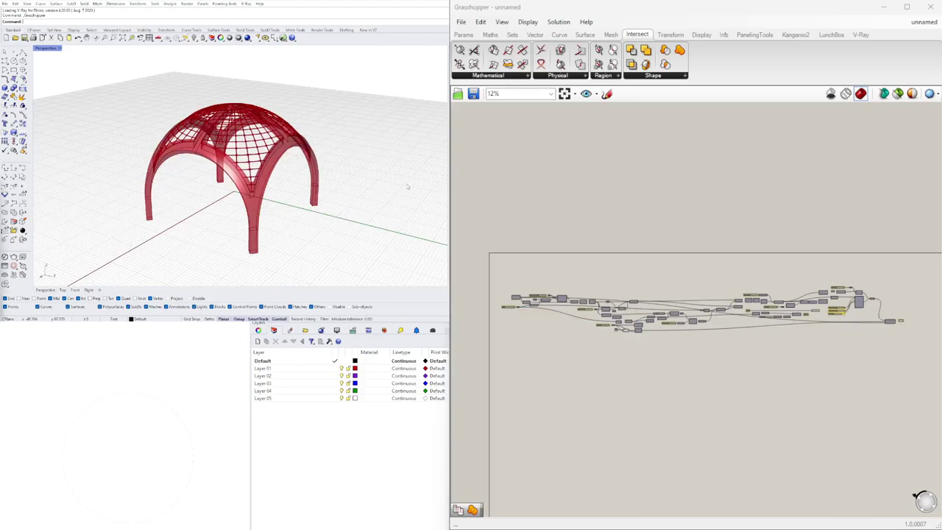
pyautogui.moveTo(407, 186); pyautogui.dragTo(313, 154, button='right')
pyautogui.scroll(3, 547, 292)
# Step: Reposition the Brep Join and the Curve container near the Loft and Offset Surface to tidy the wiring
pyautogui.scroll(6, 522, 299)
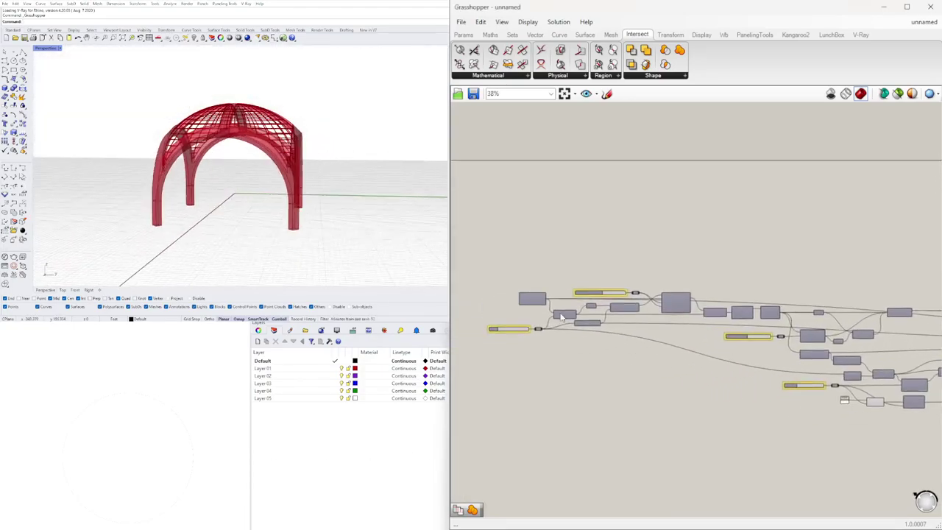
pyautogui.moveTo(846, 340); pyautogui.dragTo(550, 331, button='right')
pyautogui.moveTo(821, 380); pyautogui.dragTo(553, 302, button='right')
pyautogui.moveTo(834, 380); pyautogui.dragTo(780, 389, button='right')
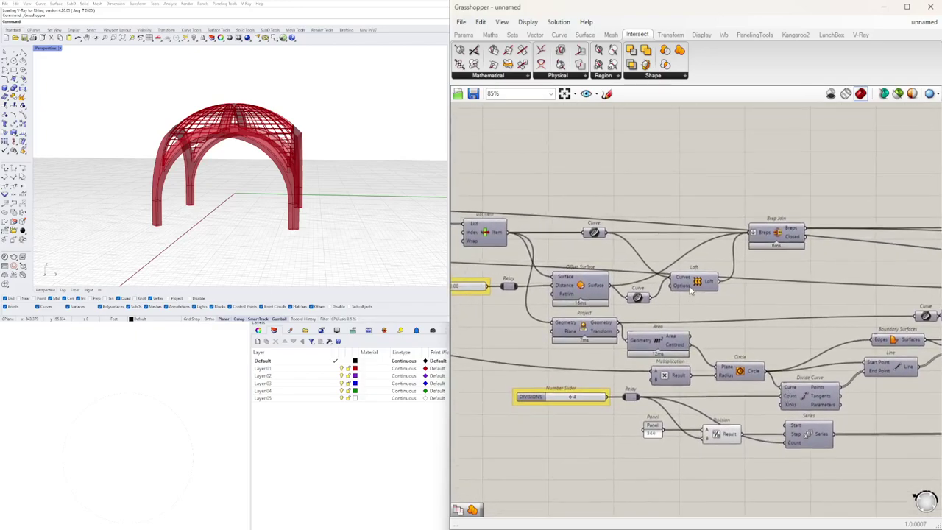
pyautogui.moveTo(766, 234); pyautogui.dragTo(789, 207)
pyautogui.moveTo(594, 232); pyautogui.dragTo(586, 243)
pyautogui.scroll(-1, 671, 156)
pyautogui.moveTo(702, 243); pyautogui.dragTo(677, 279, button='right')
pyautogui.moveTo(751, 336); pyautogui.dragTo(736, 350, button='right')
pyautogui.moveTo(685, 278); pyautogui.dragTo(784, 280, button='right')
pyautogui.moveTo(781, 346); pyautogui.dragTo(538, 321, button='right')
pyautogui.scroll(4, 684, 334)
pyautogui.click(662, 340)
pyautogui.moveTo(663, 340); pyautogui.dragTo(663, 338)
pyautogui.click(858, 408)
# Step: Move the Region Intersection row, from its input Curve and Boundary Surfaces to its output Curve, slightly up above the Surface Split
pyautogui.scroll(-3, 884, 383)
pyautogui.moveTo(910, 366); pyautogui.dragTo(698, 409, button='right')
pyautogui.scroll(3, 737, 385)
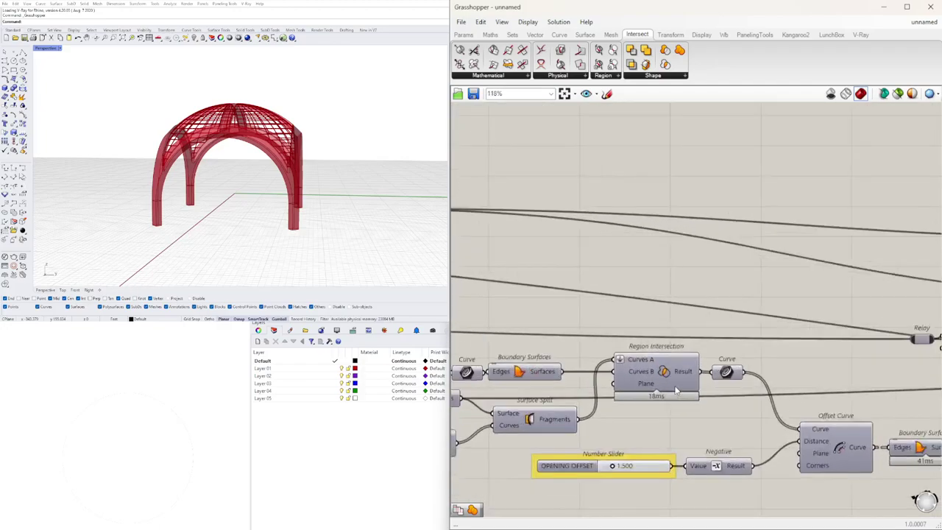
pyautogui.moveTo(737, 385); pyautogui.dragTo(477, 341)
pyautogui.moveTo(480, 345); pyautogui.dragTo(604, 346, button='right')
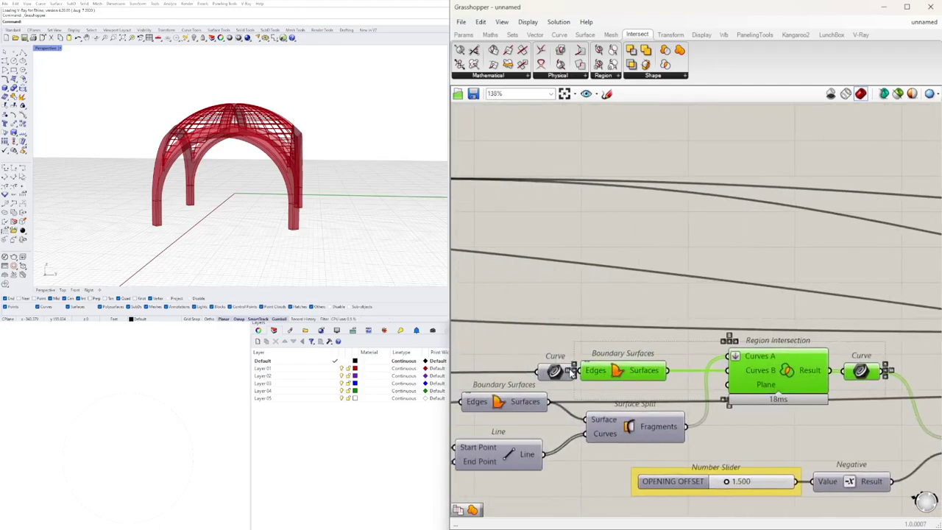
pyautogui.click(570, 373)
pyautogui.hotkey('ctrl', 'z')
pyautogui.moveTo(886, 308); pyautogui.dragTo(542, 384)
pyautogui.moveTo(621, 372); pyautogui.dragTo(625, 350)
pyautogui.click(666, 278)
# Step: Nudge the Boundary Surfaces component that feeds the Surface Split into place above the Line component
pyautogui.scroll(-4, 666, 278)
pyautogui.moveTo(654, 374); pyautogui.dragTo(612, 409, button='right')
pyautogui.scroll(1, 612, 410)
pyautogui.scroll(-2, 613, 410)
pyautogui.scroll(1, 552, 385)
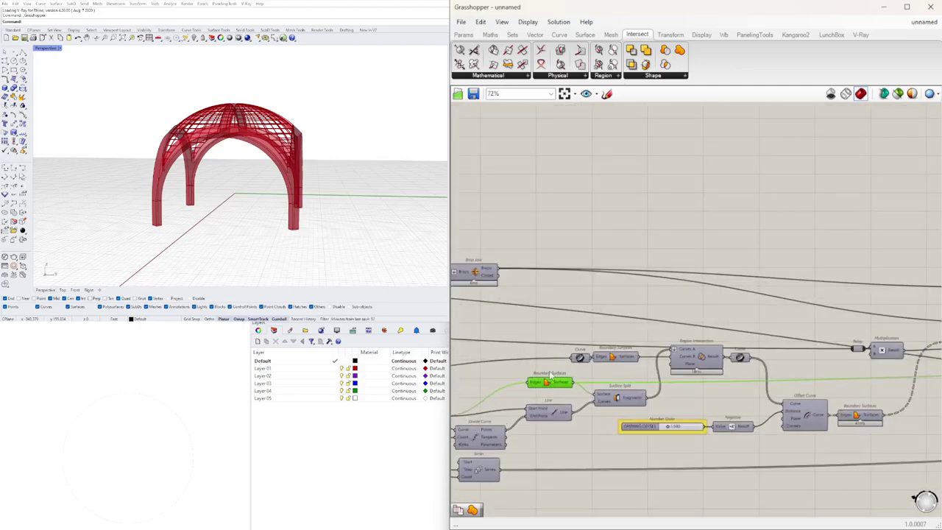
# Step: Move the Relay away from the Multiplication, back along its wire to just past the Region Intersection's output Curve
pyautogui.moveTo(766, 359); pyautogui.dragTo(683, 338, button='right')
pyautogui.scroll(2, 775, 326)
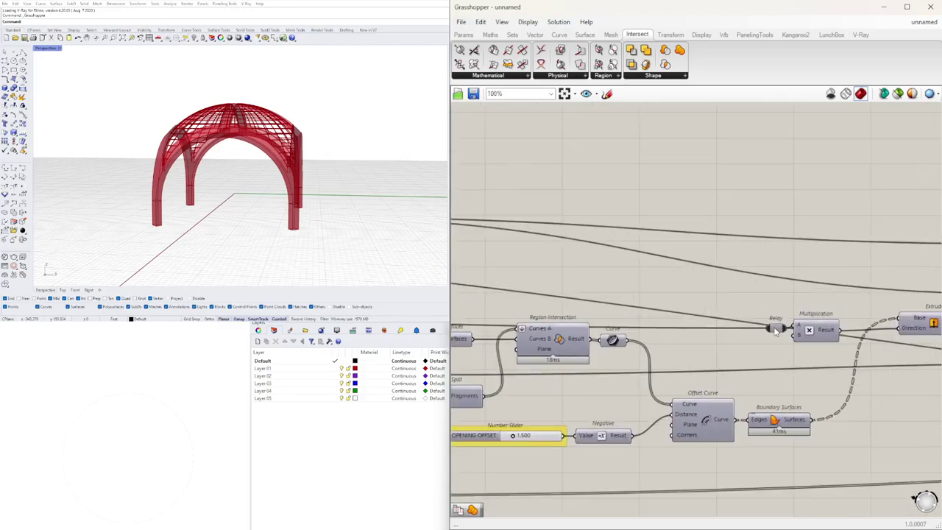
pyautogui.scroll(-4, 665, 365)
pyautogui.moveTo(720, 365); pyautogui.dragTo(877, 362, button='right')
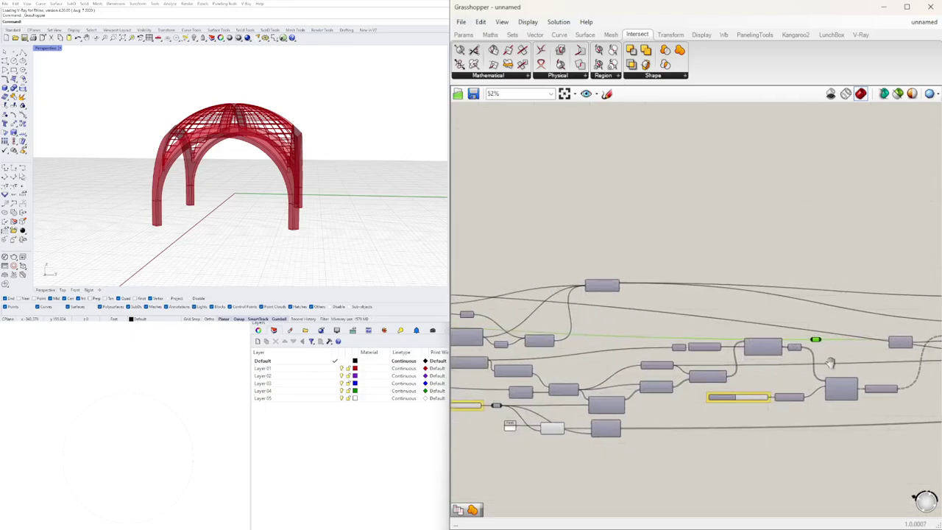
pyautogui.moveTo(589, 361); pyautogui.dragTo(780, 360, button='right')
pyautogui.moveTo(537, 360); pyautogui.dragTo(539, 353, button='right')
pyautogui.scroll(5, 741, 336)
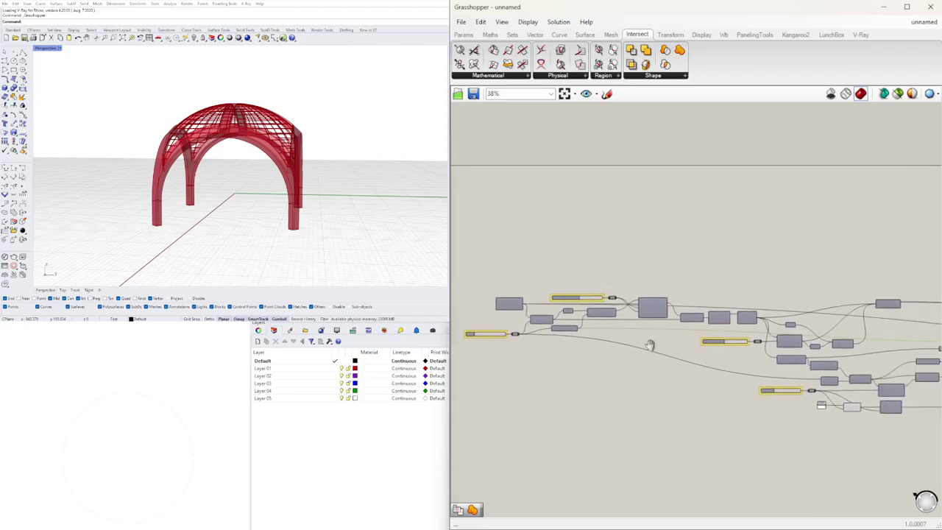
pyautogui.moveTo(724, 374); pyautogui.dragTo(616, 372, button='right')
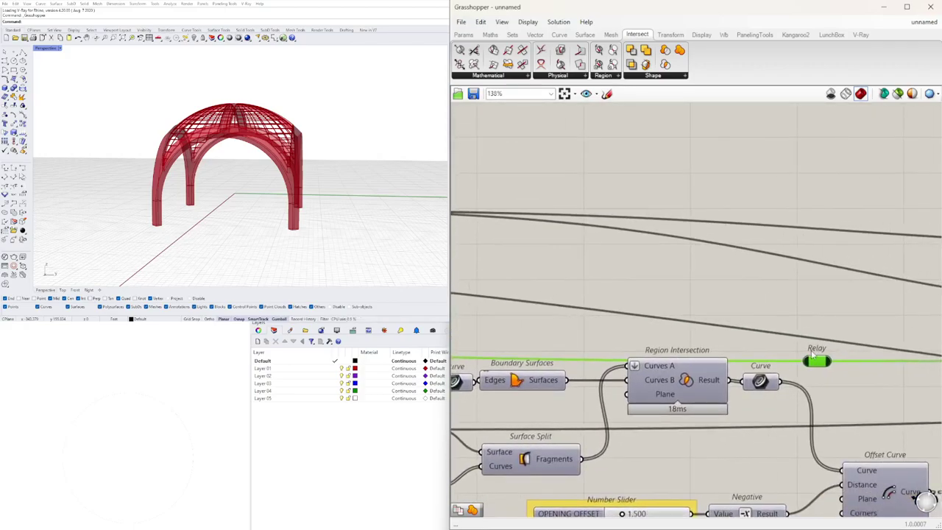
# Step: Shift the Multiplication component up and slightly left so its incoming wire from the Relay runs straighter
pyautogui.scroll(-2, 668, 337)
pyautogui.moveTo(840, 347); pyautogui.dragTo(659, 353, button='right')
pyautogui.moveTo(718, 368); pyautogui.dragTo(678, 371, button='right')
pyautogui.moveTo(589, 363); pyautogui.dragTo(699, 377, button='right')
pyautogui.moveTo(699, 377); pyautogui.dragTo(689, 359)
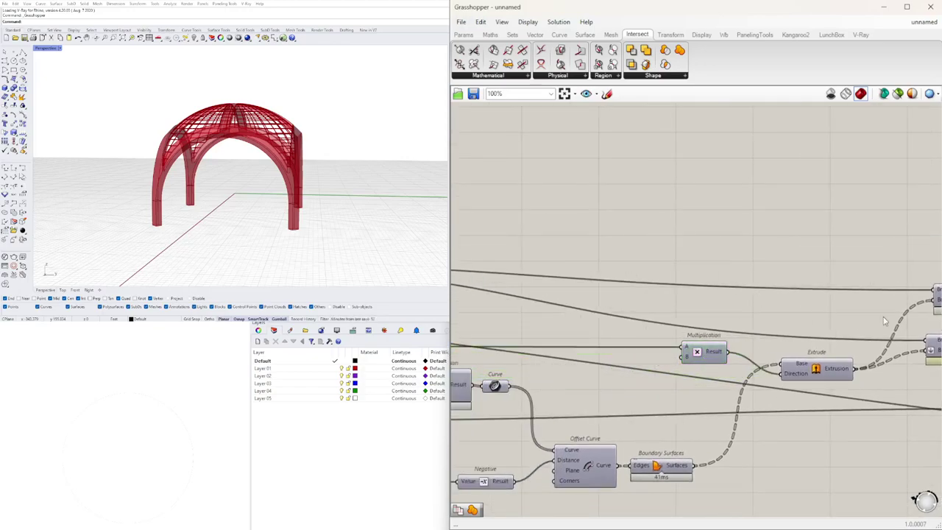
# Step: Nudge the Solid Difference component into alignment beneath the Solid Intersection
pyautogui.moveTo(879, 320); pyautogui.dragTo(645, 316, button='right')
pyautogui.moveTo(739, 344); pyautogui.dragTo(745, 340)
pyautogui.click(776, 368)
pyautogui.moveTo(776, 369); pyautogui.dragTo(626, 376, button='right')
pyautogui.scroll(-3, 711, 375)
pyautogui.scroll(3, 626, 376)
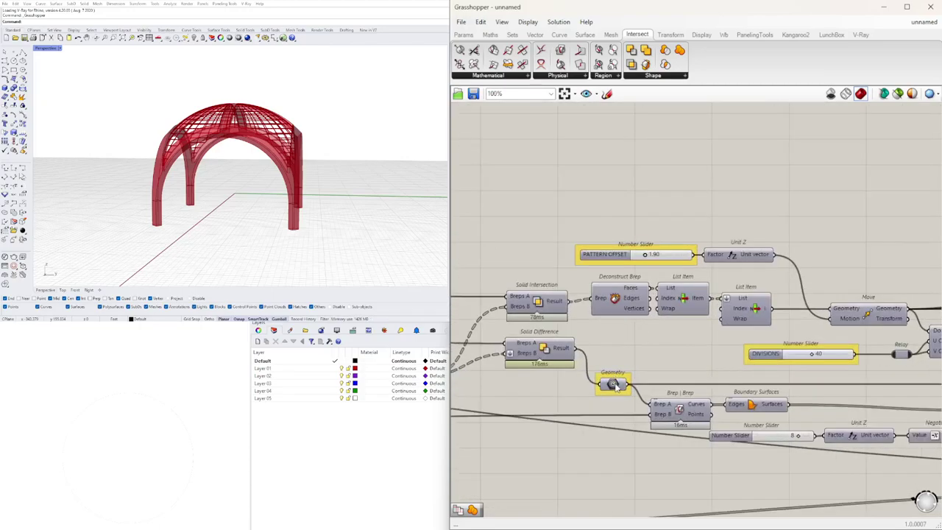
# Step: Reposition the PATTERN OFFSET slider and its Unit Z closer above the Deconstruct Brep and List Item components
pyautogui.click(703, 361)
pyautogui.scroll(-3, 704, 361)
pyautogui.moveTo(747, 332); pyautogui.dragTo(698, 359, button='right')
pyautogui.scroll(3, 697, 359)
pyautogui.moveTo(709, 268); pyautogui.dragTo(508, 307)
pyautogui.scroll(3, 535, 300)
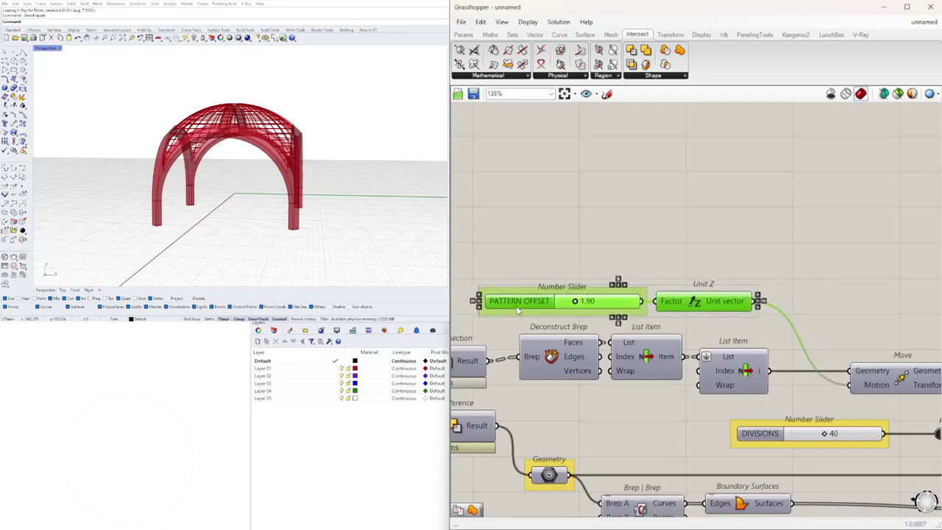
pyautogui.click(568, 244)
pyautogui.scroll(-2, 568, 243)
pyautogui.scroll(1, 714, 245)
pyautogui.moveTo(722, 245); pyautogui.dragTo(572, 295)
pyautogui.click(602, 235)
# Step: Move the leg-extrusion number slider further from its Unit Z and place it in a yellow group
pyautogui.scroll(-3, 696, 236)
pyautogui.moveTo(792, 353); pyautogui.dragTo(703, 368, button='right')
pyautogui.scroll(3, 589, 423)
pyautogui.moveTo(596, 407); pyautogui.dragTo(541, 441)
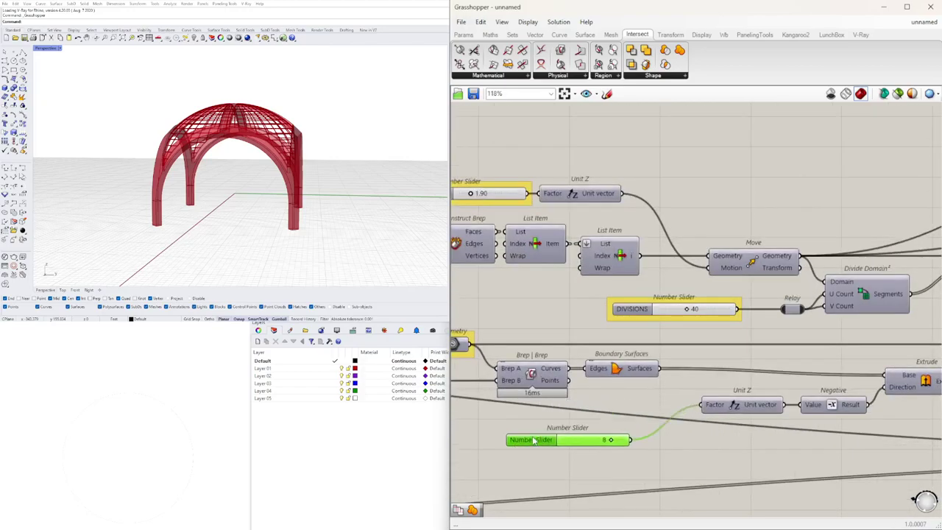
pyautogui.scroll(2, 566, 434)
pyautogui.scroll(1, 565, 434)
pyautogui.scroll(-4, 739, 443)
# Step: Toggle the Extrude component's preview on and back off to check the extruded legs
pyautogui.moveTo(740, 443); pyautogui.dragTo(519, 422, button='right')
pyautogui.rightClick(733, 371)
pyautogui.click(747, 391)
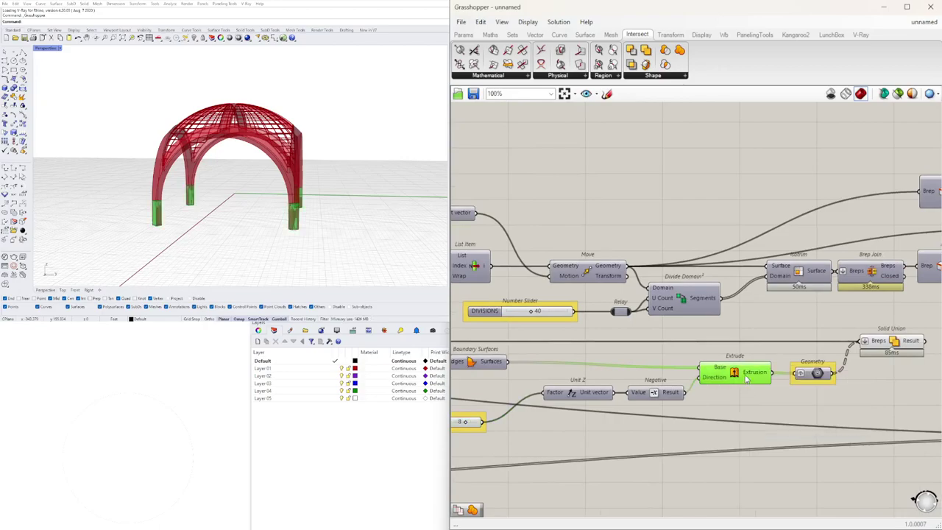
pyautogui.rightClick(734, 371)
pyautogui.click(750, 393)
# Step: Rename the leg-extrusion slider to BASE EXTENSION and shift it slightly left
pyautogui.moveTo(461, 417); pyautogui.dragTo(661, 414, button='right')
pyautogui.scroll(4, 625, 407)
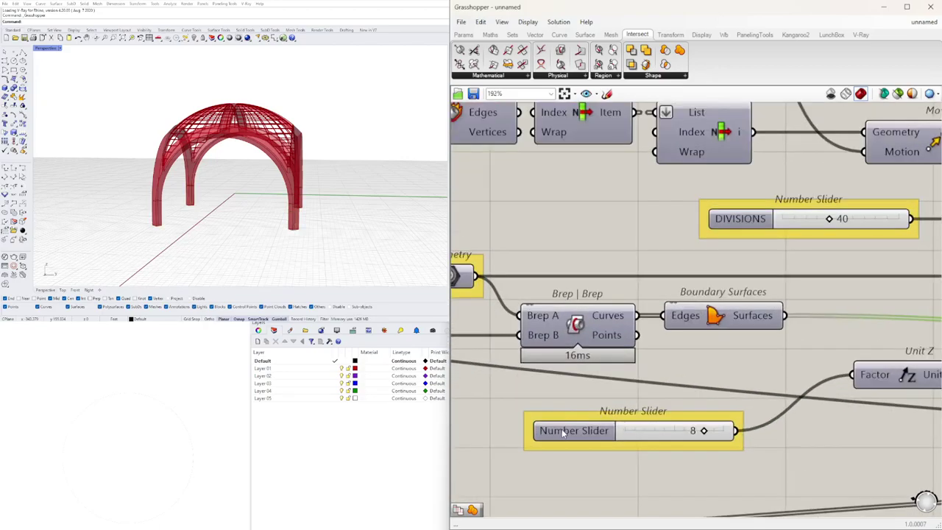
pyautogui.rightClick(563, 432)
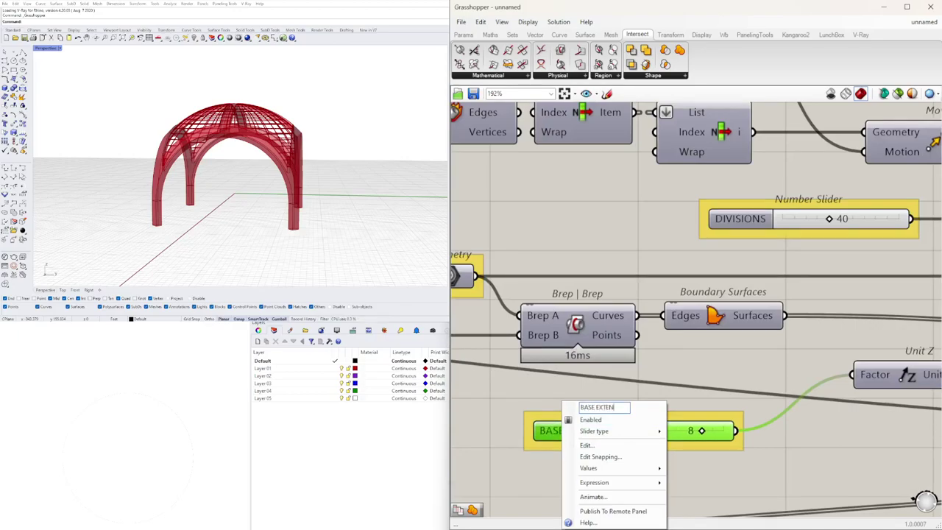
pyautogui.press('Return')
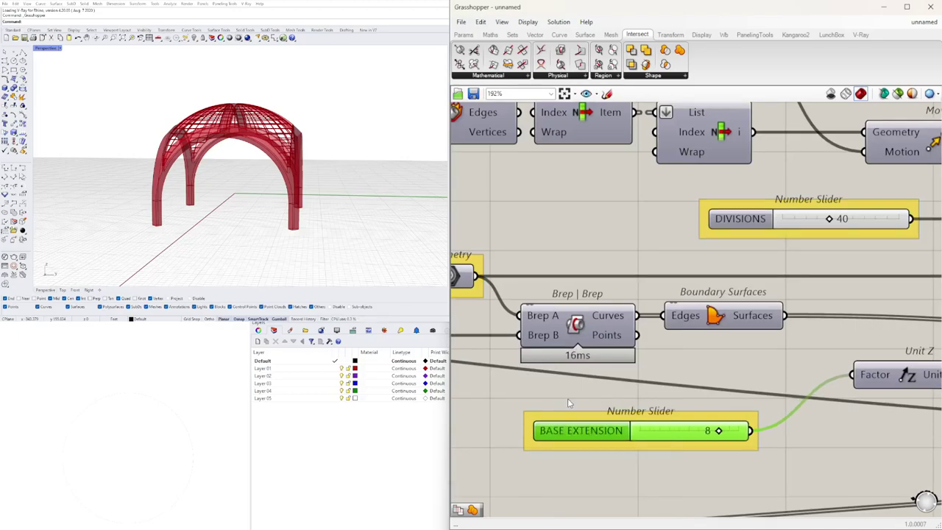
pyautogui.click(609, 483)
pyautogui.moveTo(597, 427); pyautogui.dragTo(584, 427)
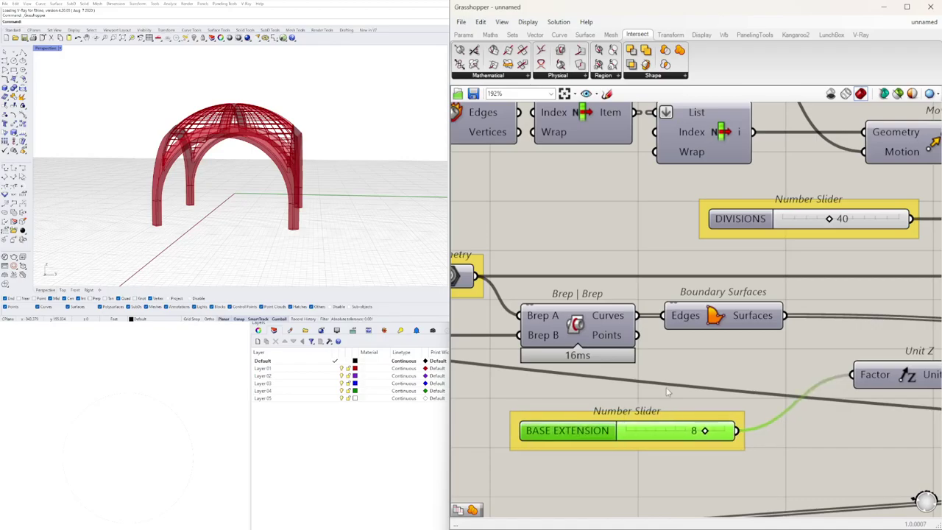
pyautogui.click(641, 400)
# Step: Add a Geometry container after the Solid Union component
pyautogui.scroll(-7, 768, 354)
pyautogui.moveTo(831, 379); pyautogui.dragTo(555, 395, button='right')
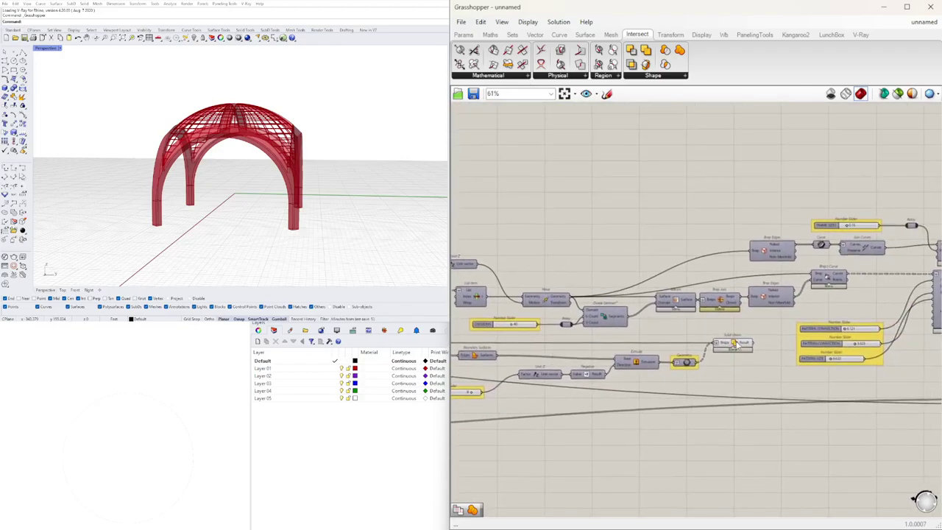
pyautogui.click(734, 343)
pyautogui.scroll(4, 764, 343)
pyautogui.doubleClick(774, 342)
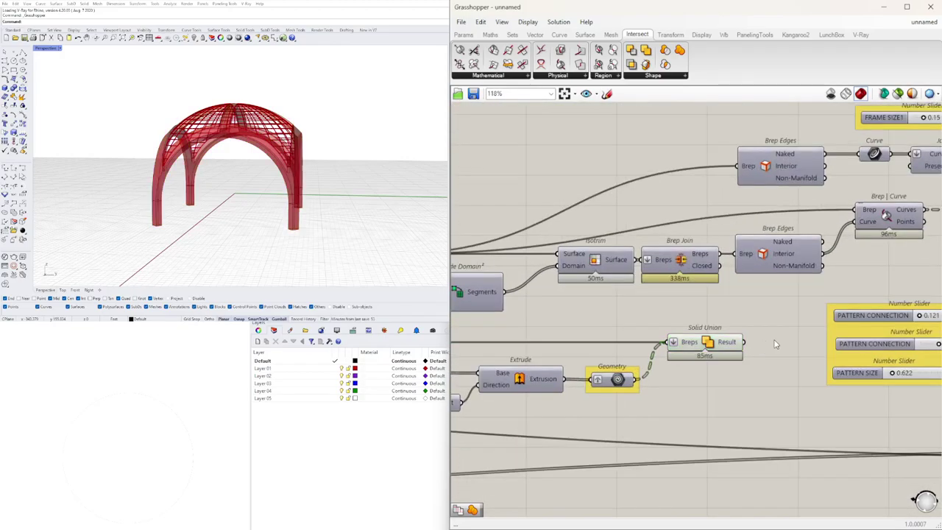
pyautogui.write('GEO')
pyautogui.click(751, 329)
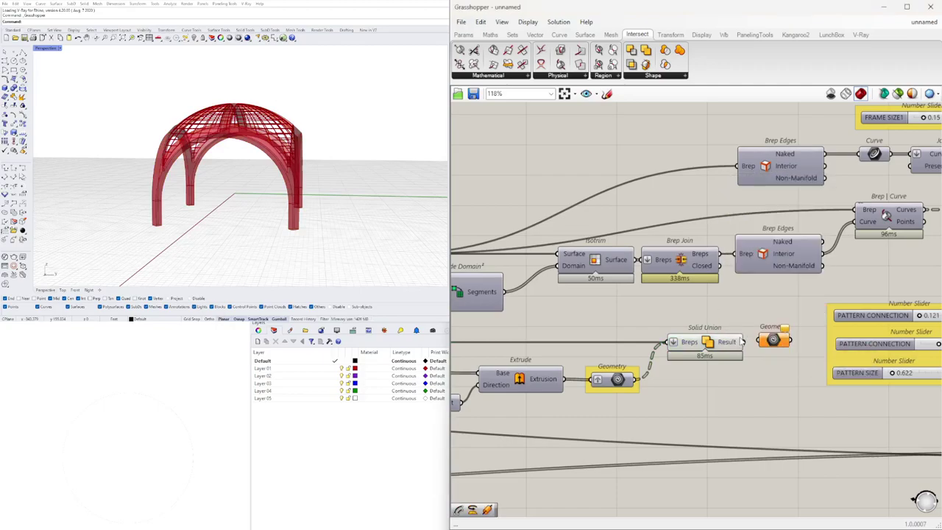
# Step: Feed the Solid Union result into the grouped new Geometry container and align the container beside the component
pyautogui.moveTo(773, 340); pyautogui.dragTo(784, 378)
pyautogui.scroll(-3, 612, 435)
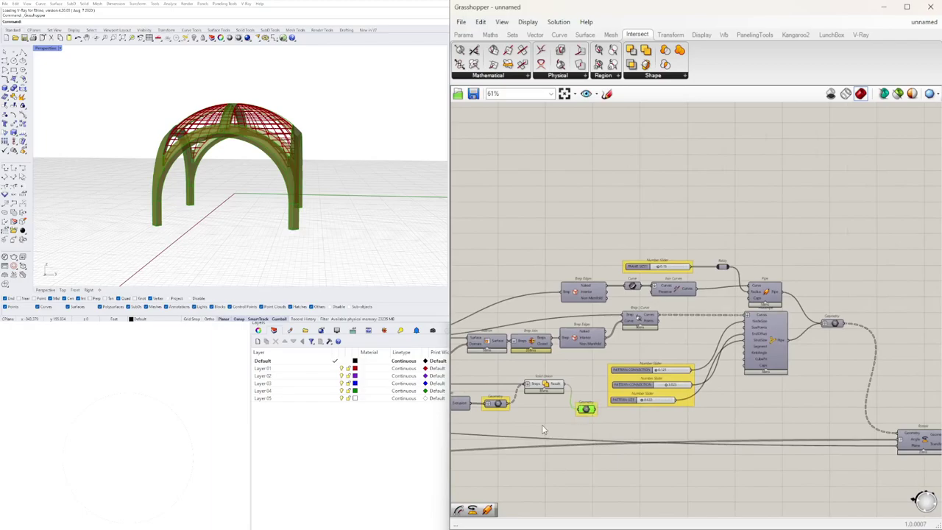
pyautogui.moveTo(543, 426); pyautogui.dragTo(602, 435, button='right')
pyautogui.click(610, 430)
pyautogui.scroll(2, 618, 424)
pyautogui.moveTo(650, 421); pyautogui.dragTo(647, 391)
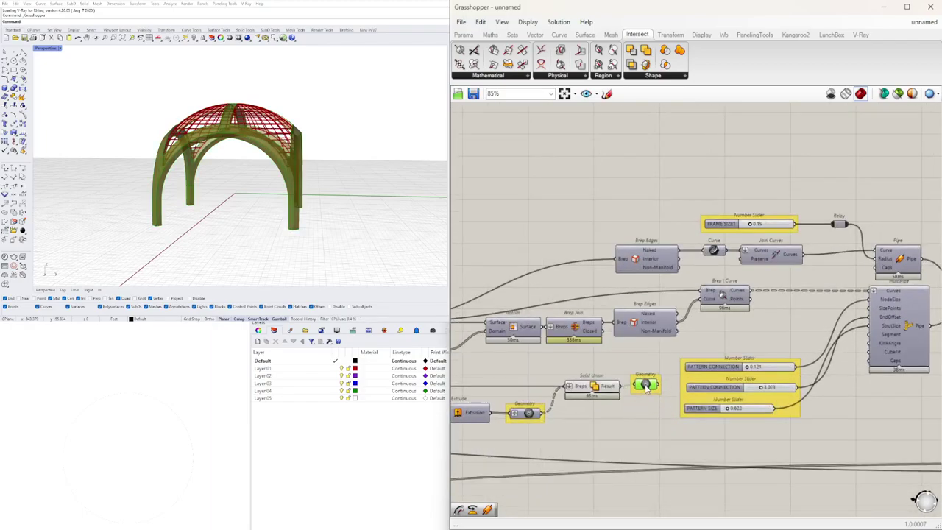
# Step: Turn off the preview of the Solid Union and the extrusion's Geometry container
pyautogui.moveTo(603, 435); pyautogui.dragTo(508, 367)
pyautogui.middleClick(532, 361)
pyautogui.click(559, 330)
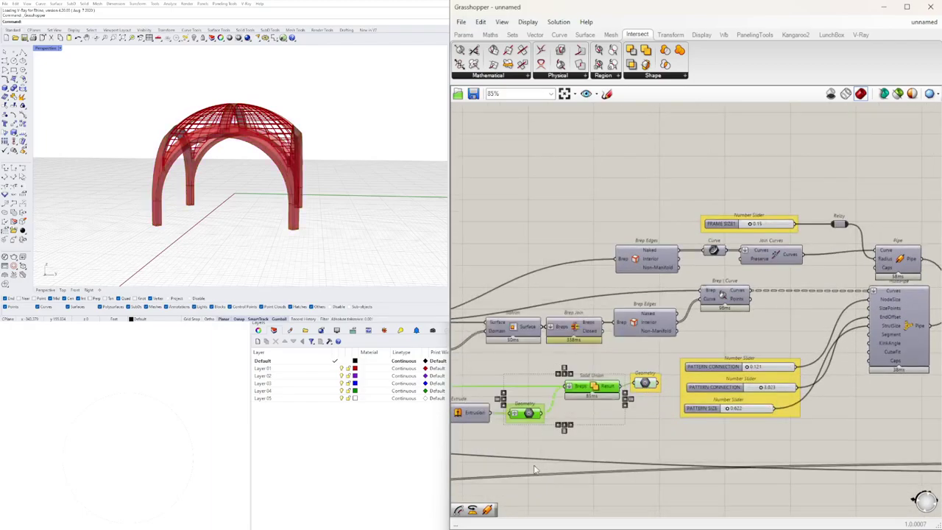
pyautogui.click(533, 457)
# Step: Remove the yellow groups around the extrusion's Geometry container and the Solid Difference Geometry container
pyautogui.moveTo(531, 429); pyautogui.dragTo(645, 425, button='right')
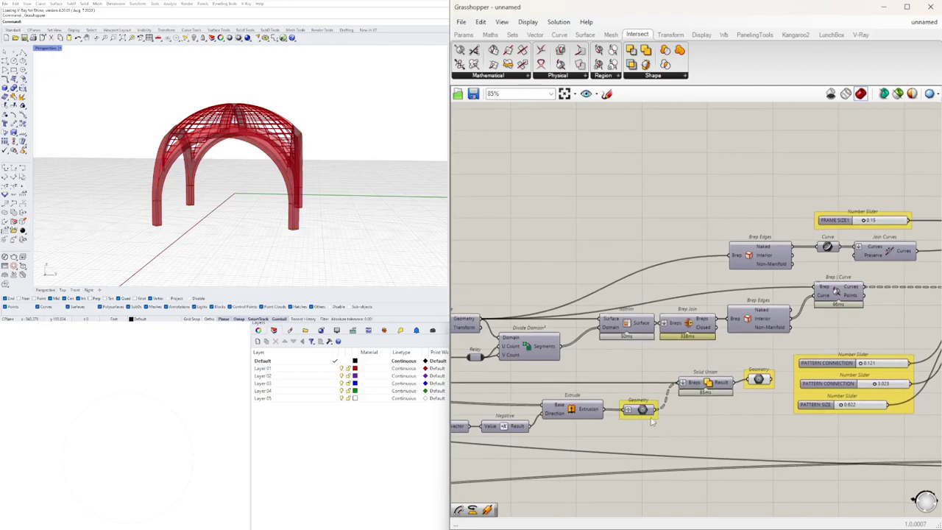
pyautogui.click(695, 424)
pyautogui.moveTo(693, 423); pyautogui.dragTo(899, 418, button='right')
pyautogui.scroll(-1, 876, 423)
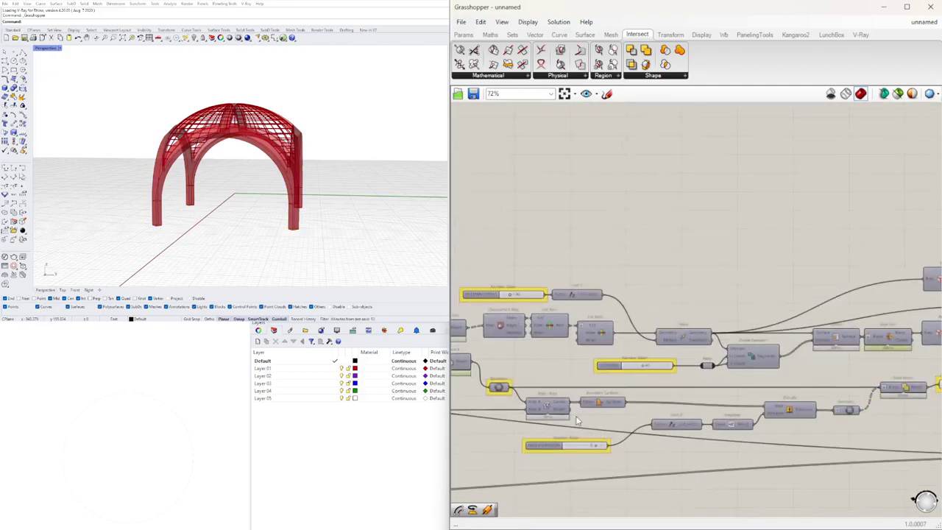
pyautogui.moveTo(528, 407); pyautogui.dragTo(614, 408, button='right')
pyautogui.click(593, 392)
pyautogui.moveTo(592, 389); pyautogui.dragTo(591, 388)
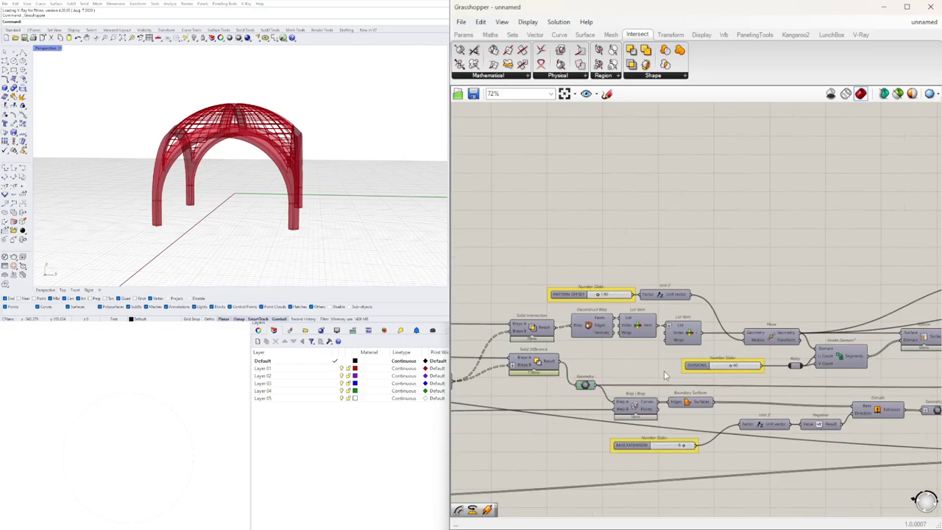
# Step: Align the final Geometry container with the Solid Union result and orbit the model to view the merged legs
pyautogui.scroll(-2, 664, 370)
pyautogui.moveTo(816, 439); pyautogui.dragTo(638, 437, button='right')
pyautogui.scroll(4, 720, 379)
pyautogui.scroll(4, 802, 385)
pyautogui.moveTo(800, 387); pyautogui.dragTo(803, 395)
pyautogui.click(789, 343)
pyautogui.moveTo(407, 222); pyautogui.dragTo(368, 213, button='right')
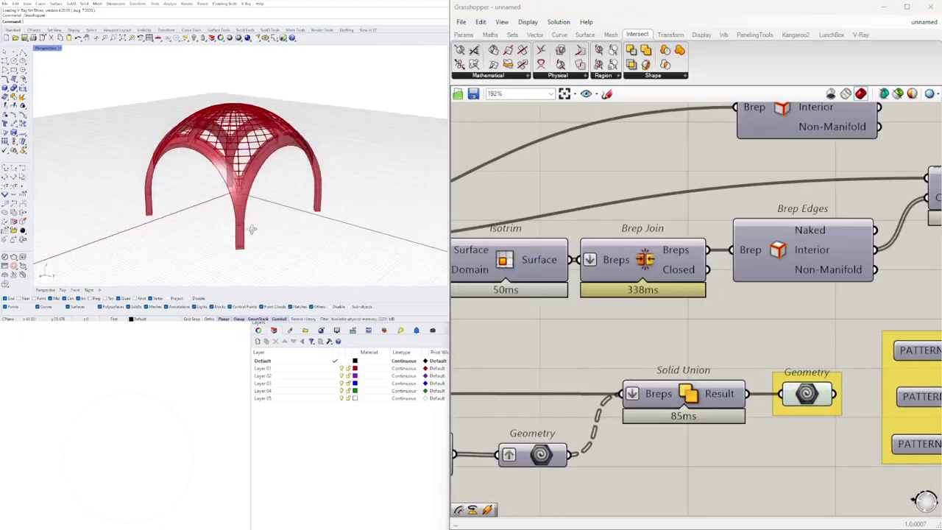